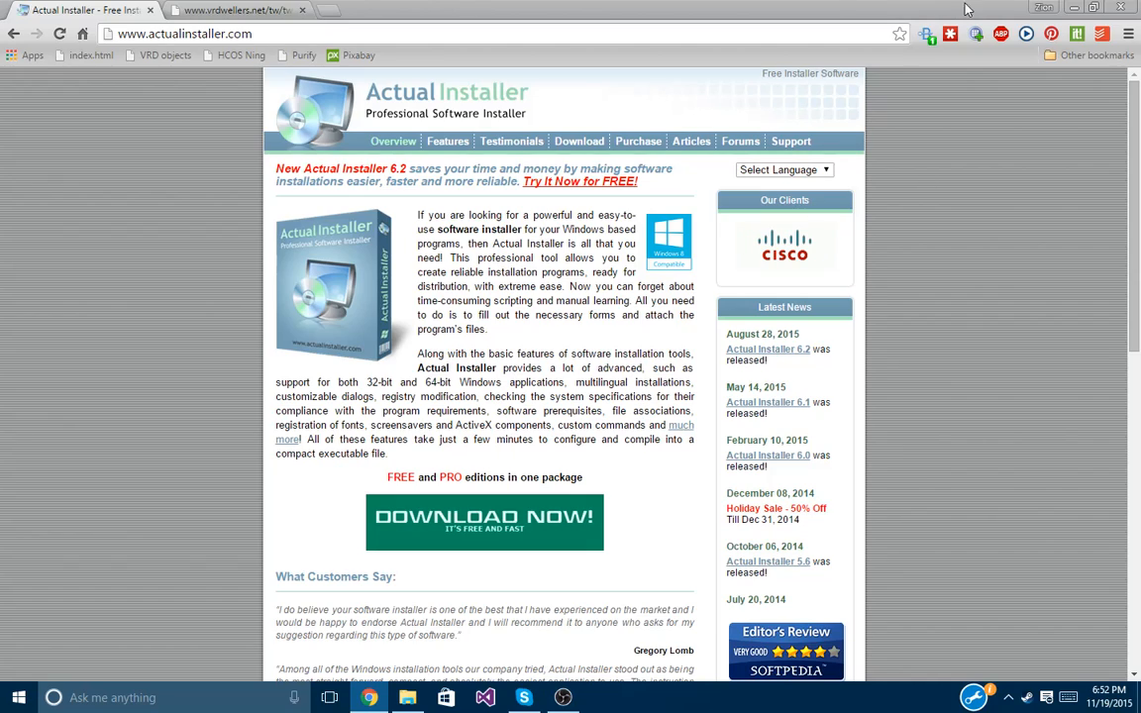
Minimize Chrome, return to the Thinking Worlds Installer - Tutorial folder and launch Actual Installer.
left_click(1073, 8)
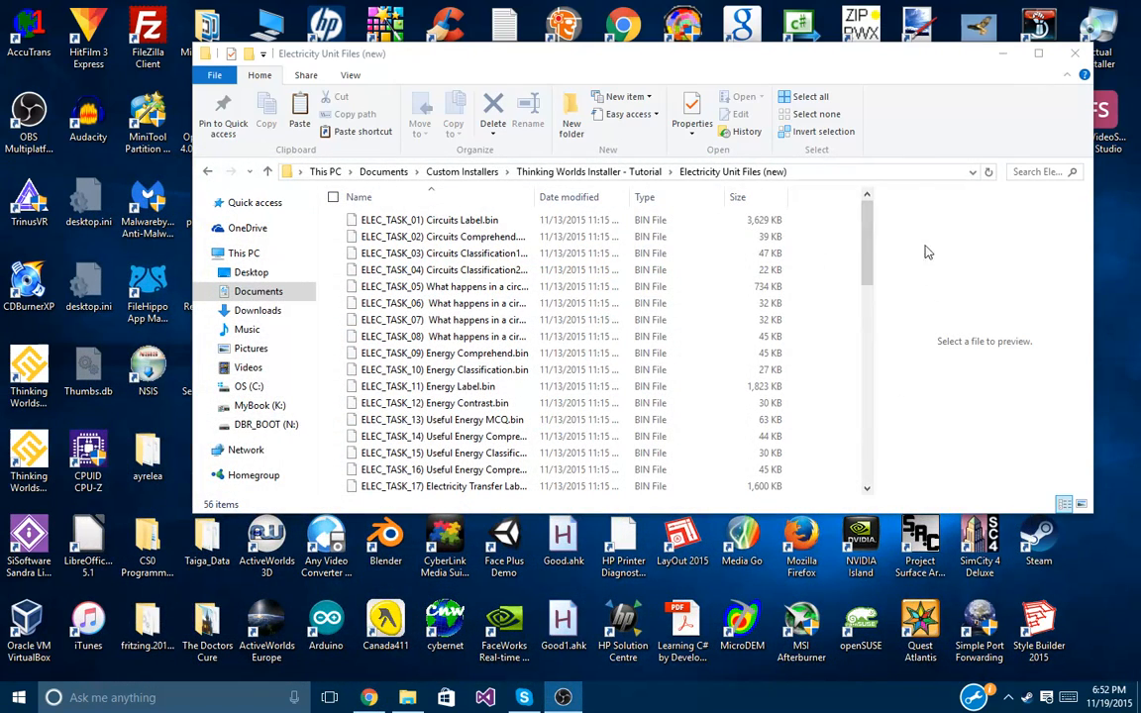
left_click_drag(866, 62, 639, 62)
left_click(371, 168)
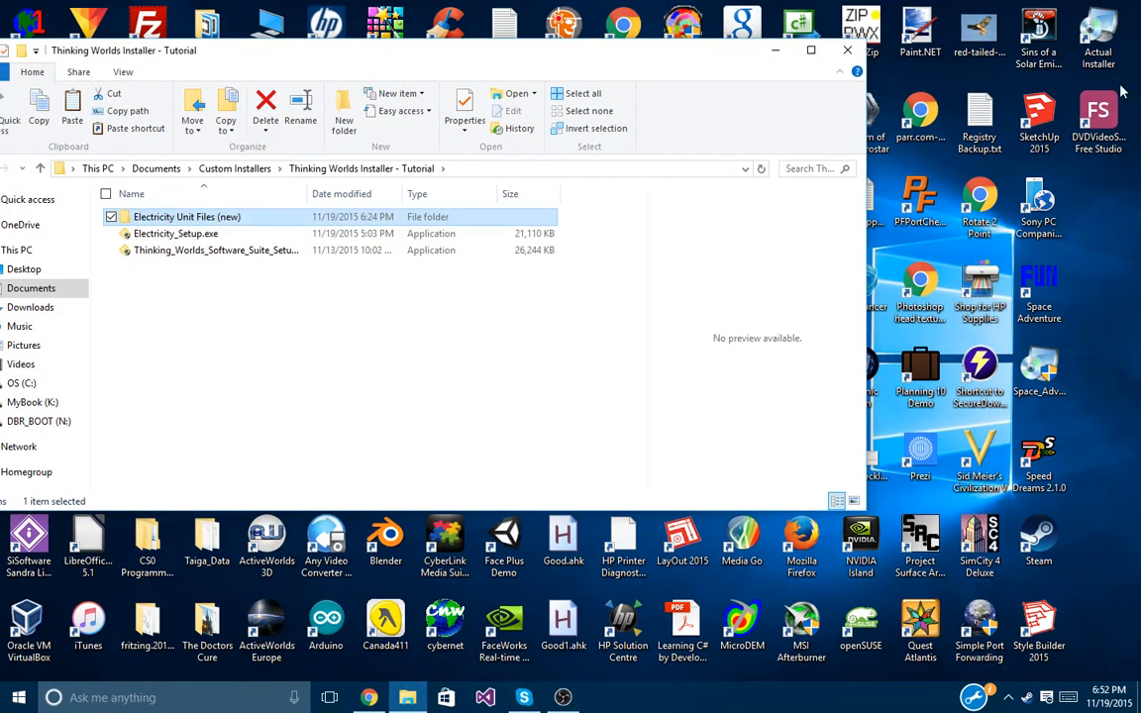
double_click(1098, 35)
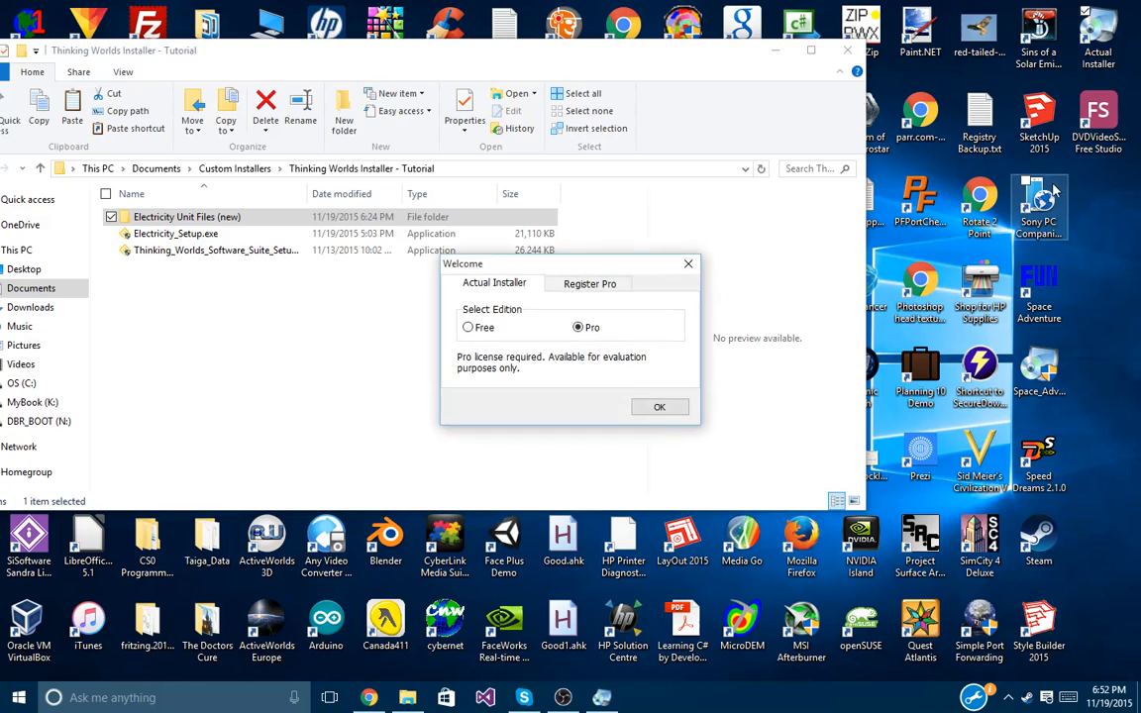
left_click_drag(499, 268, 442, 251)
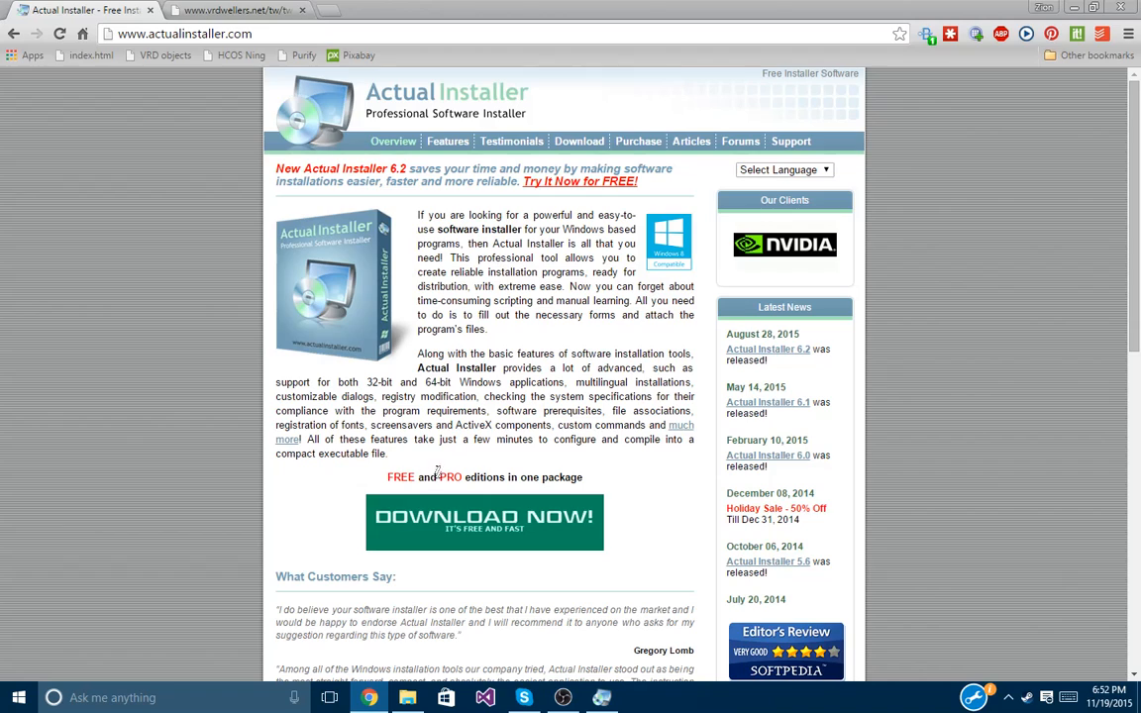
Choose the Free edition, skip the empty executable list for a blank project, then minimize it.
left_click(600, 697)
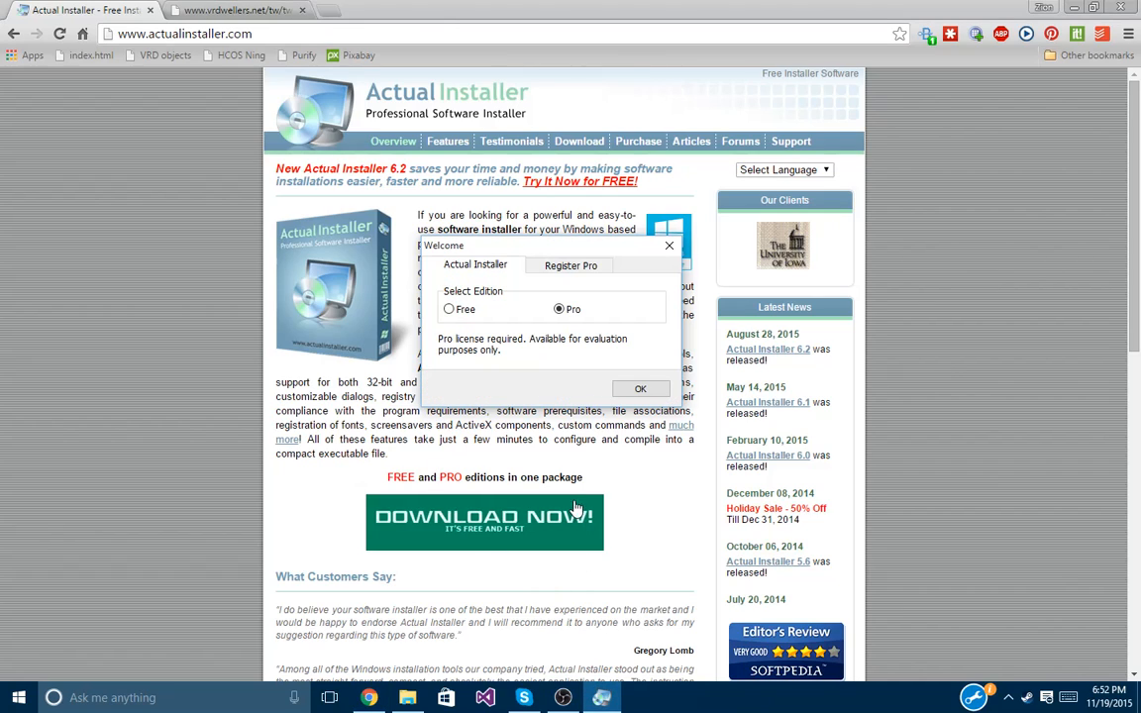
left_click(449, 310)
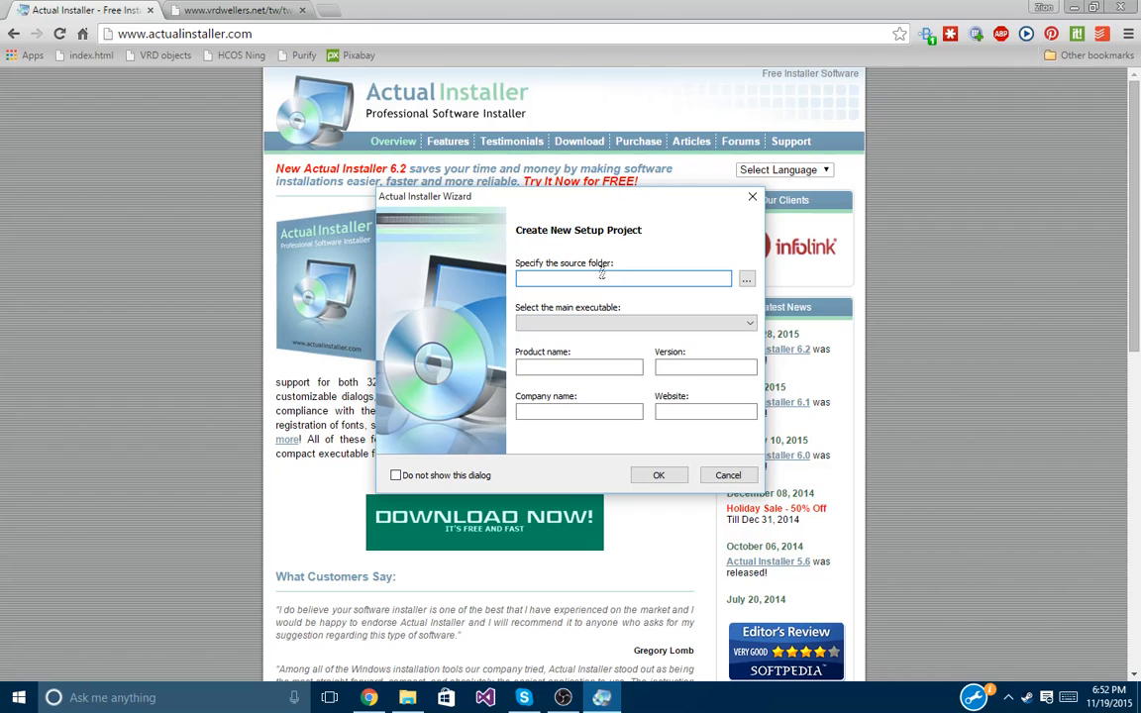
left_click_drag(530, 211, 592, 213)
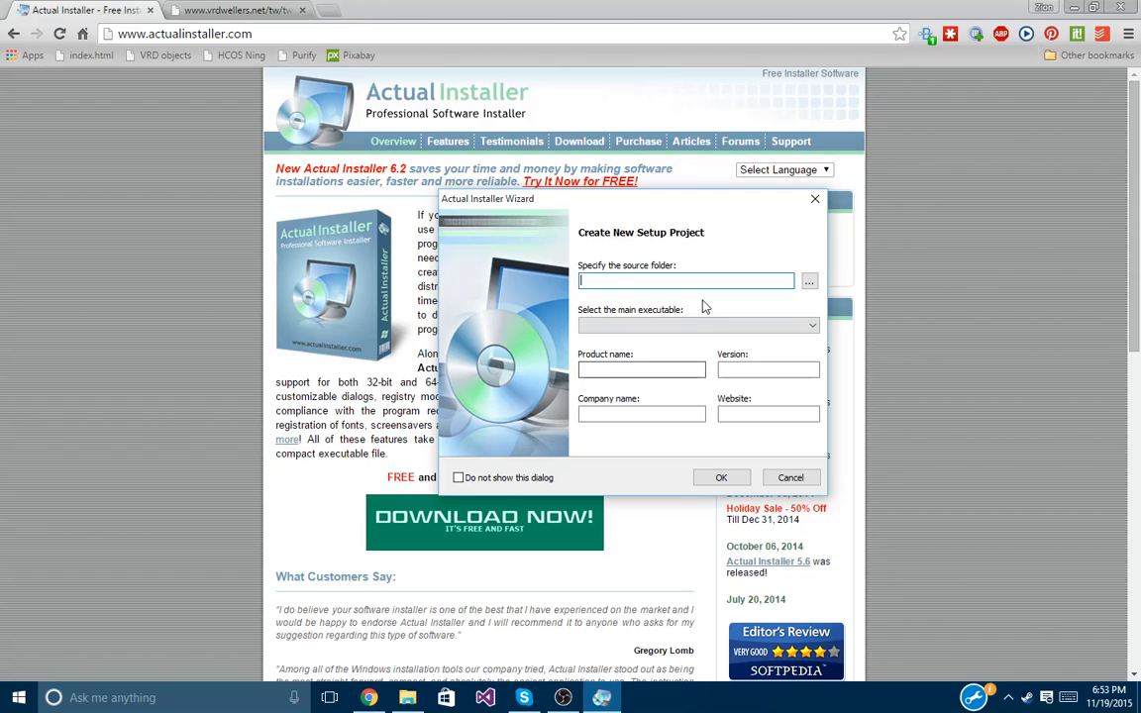
left_click(718, 327)
left_click(721, 478)
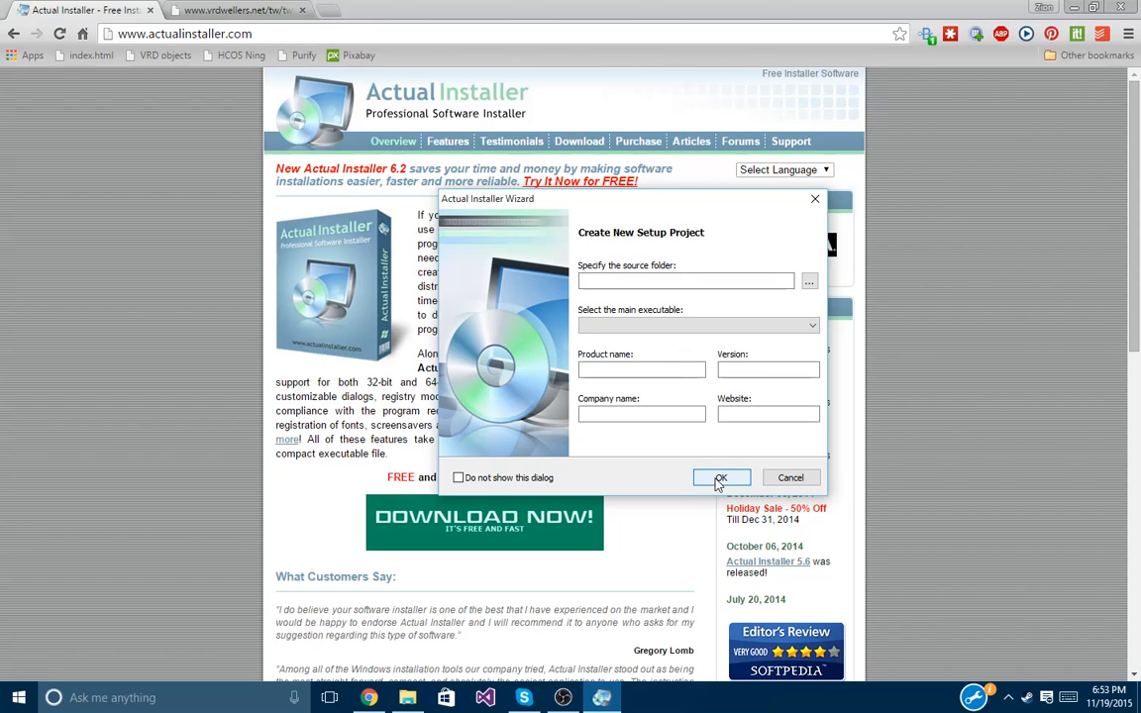
left_click(720, 478)
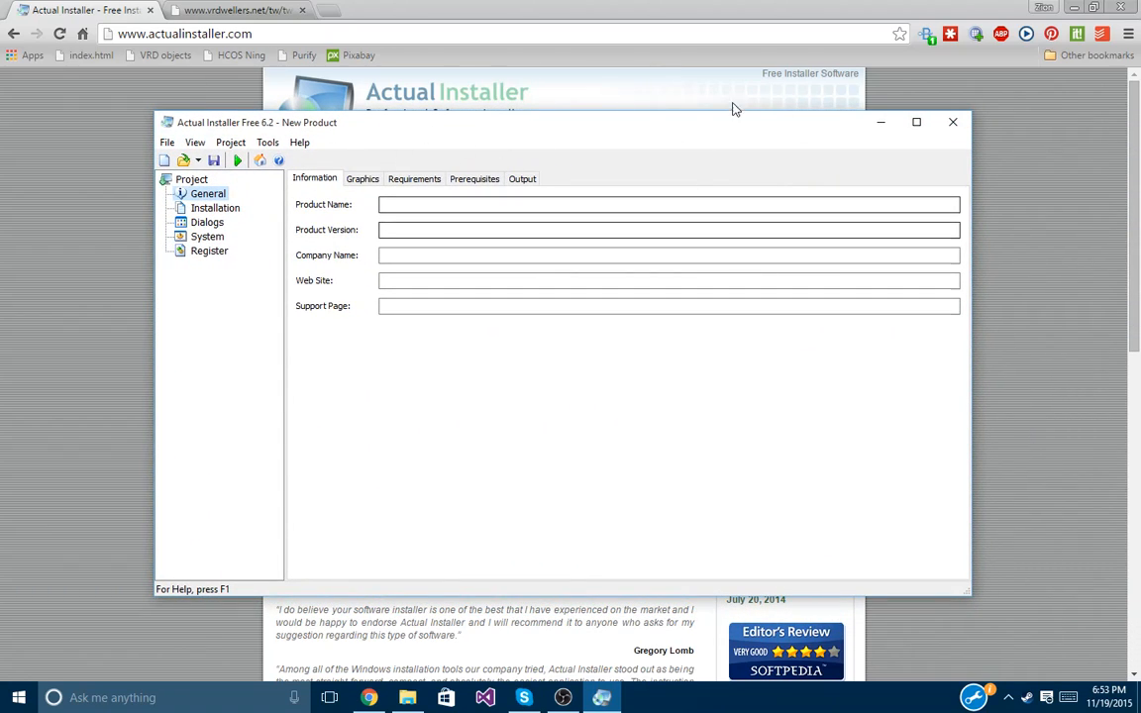
left_click(880, 122)
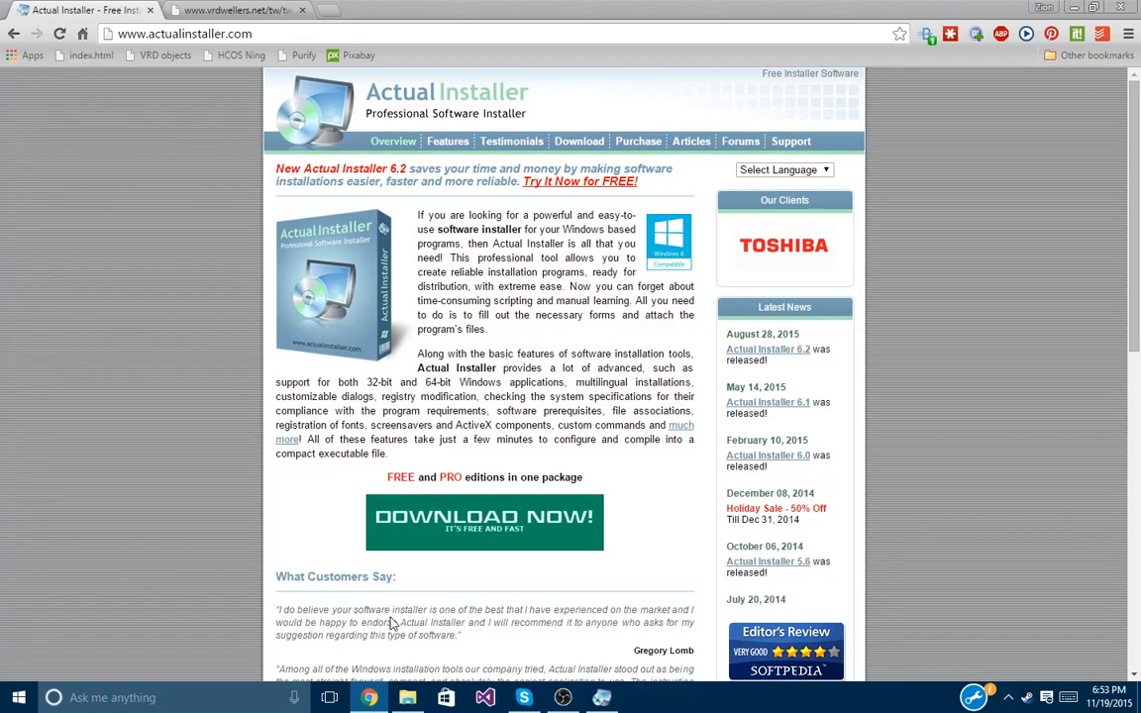
Restore the tutorial folder and widen its Name column so full names show.
left_click(407, 697)
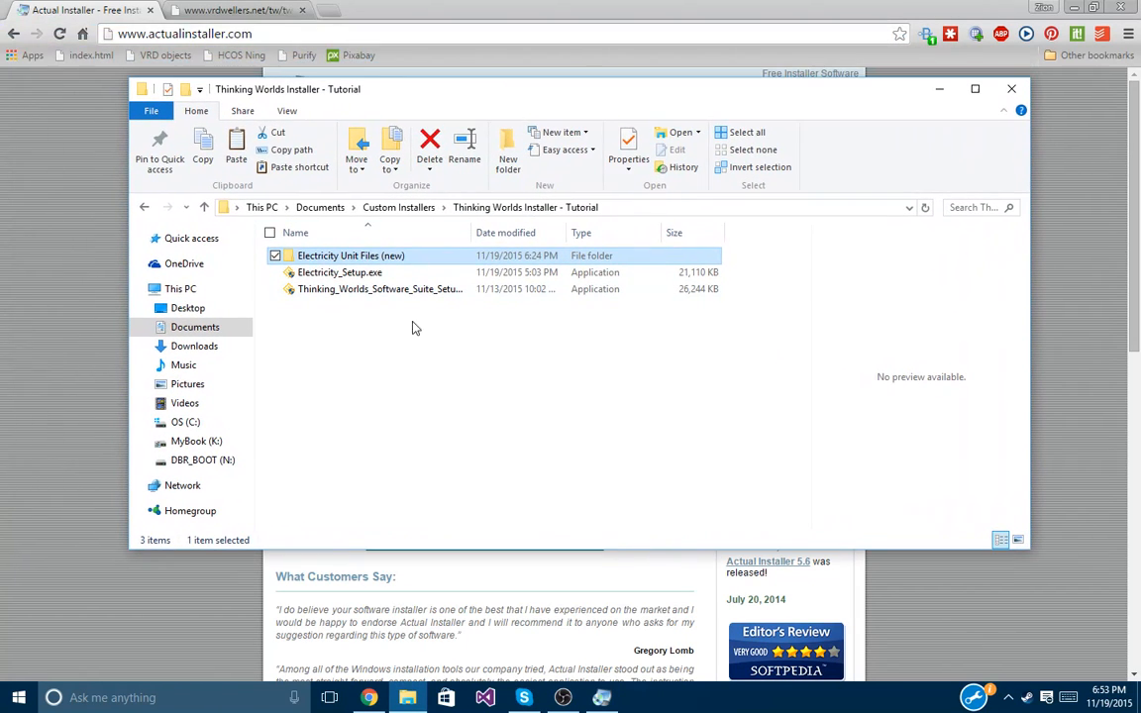
left_click(433, 389)
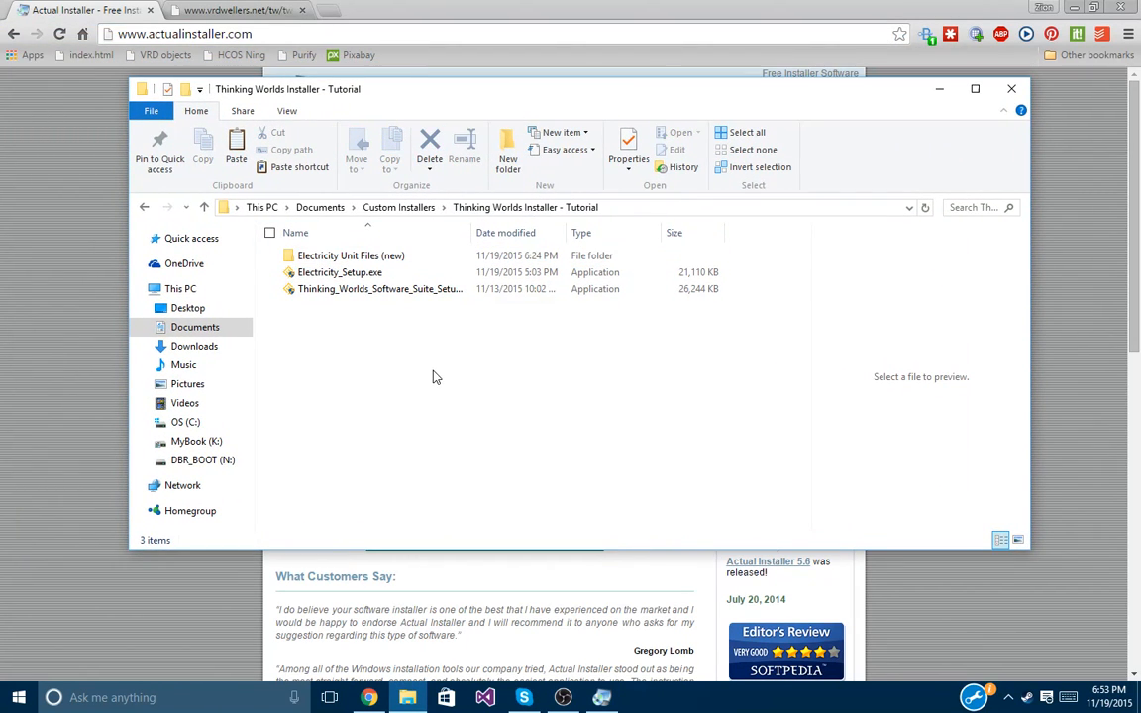
left_click_drag(485, 479, 431, 388)
left_click_drag(375, 347, 320, 252)
left_click(450, 322)
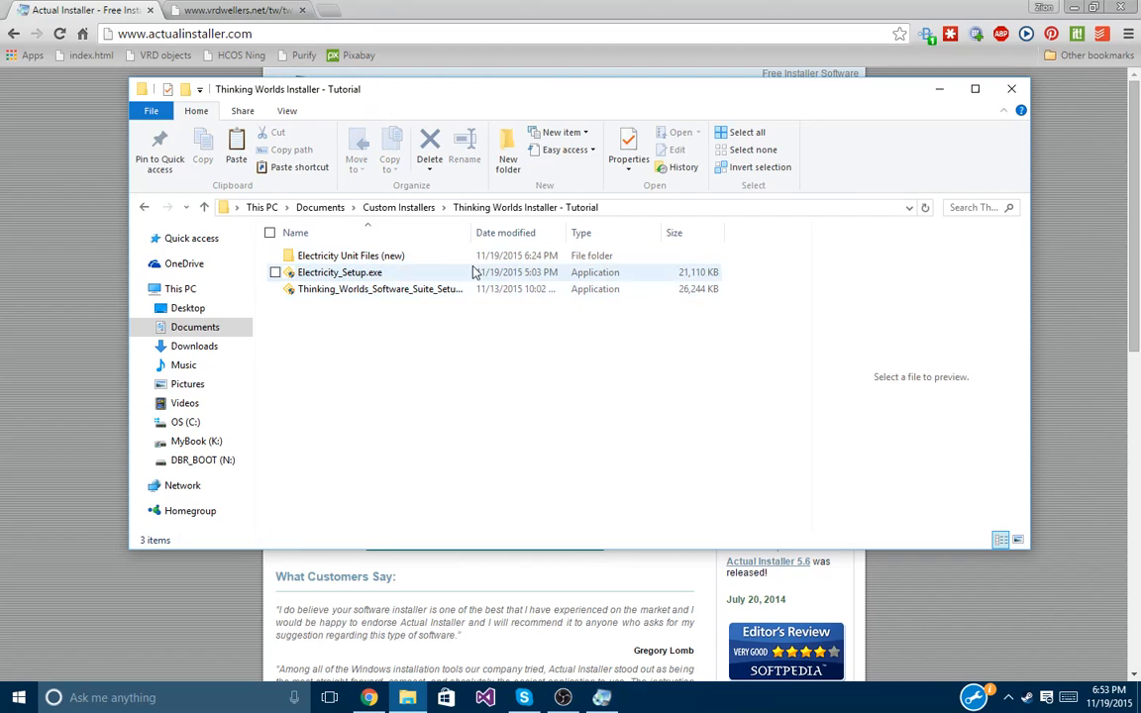
left_click_drag(472, 234, 496, 247)
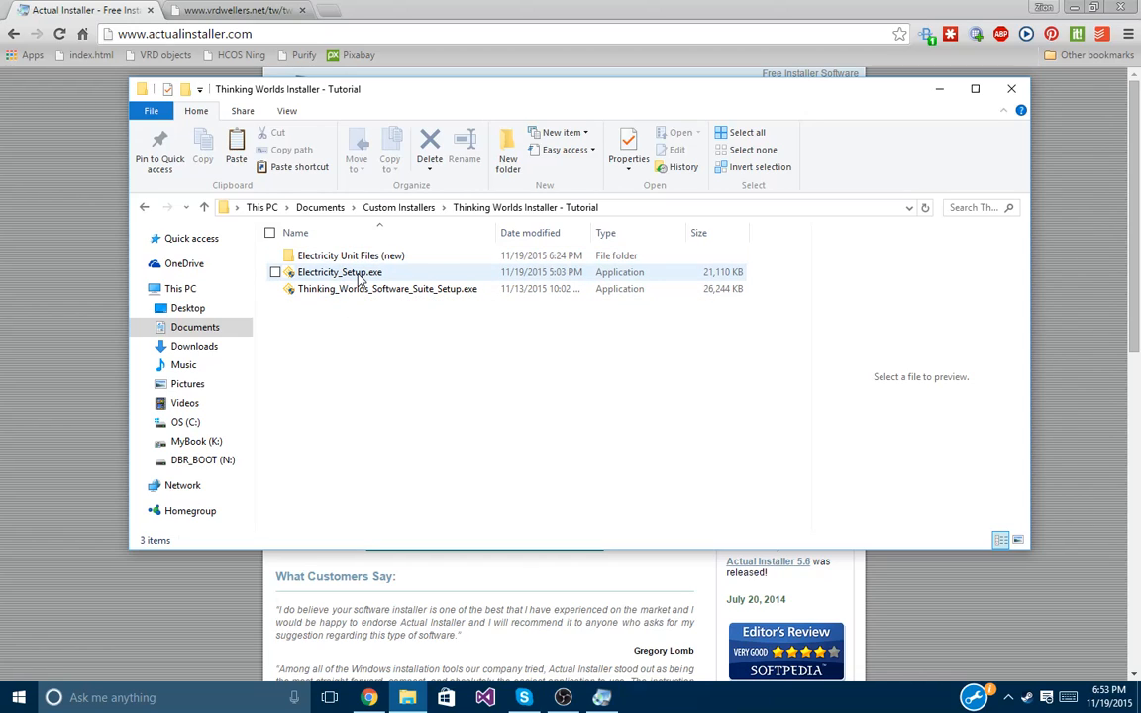
Open Electricity Unit Files (new), scroll through its 56 files, and go back to the tutorial folder.
double_click(365, 260)
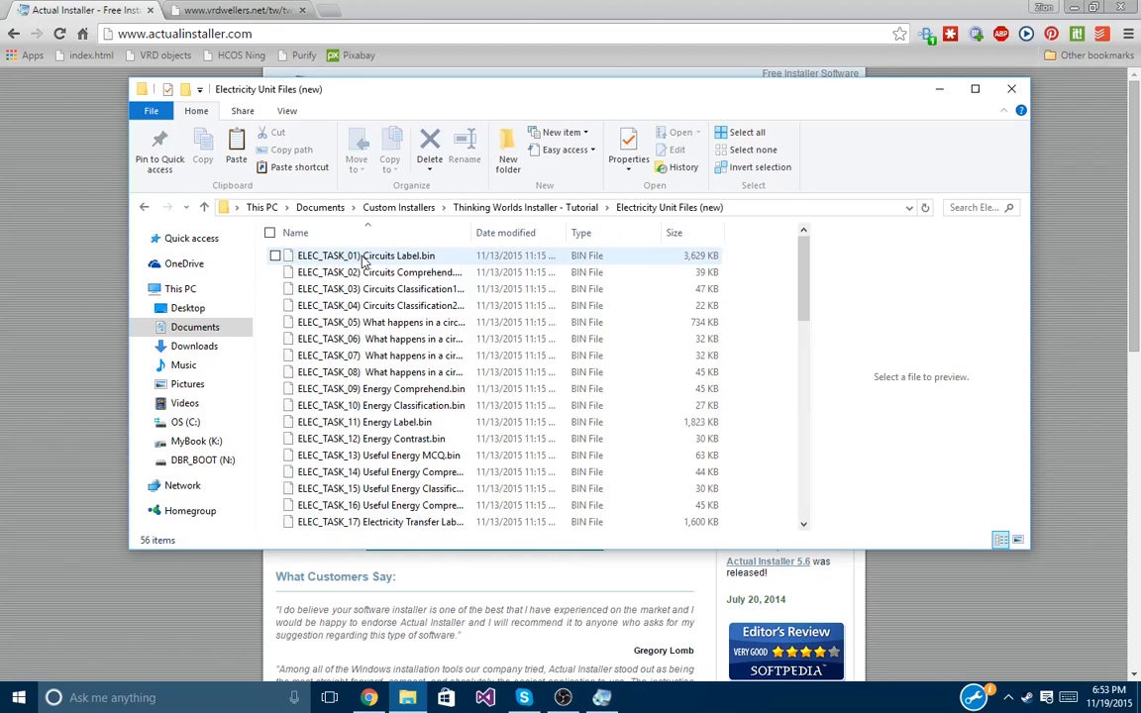
scroll(402, 390, "down", 13)
scroll(405, 395, "up", 13)
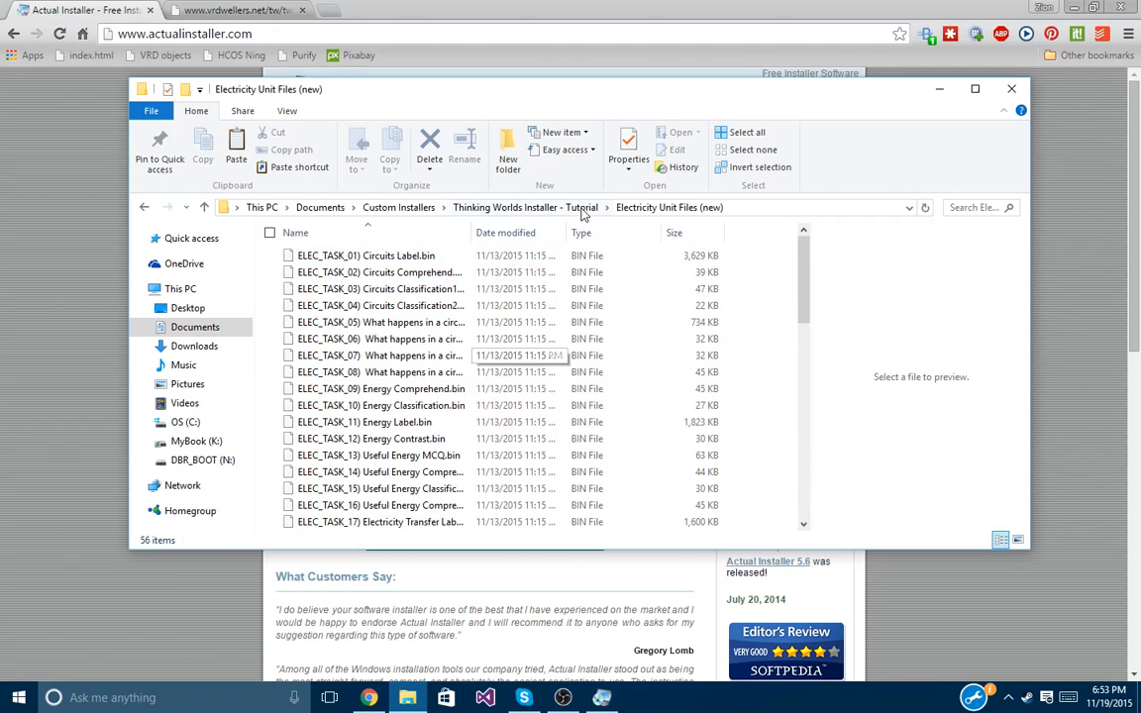
left_click(515, 208)
Select the two setup programs and switch to the Thinking Worlds Installer Links tab.
left_click(333, 376)
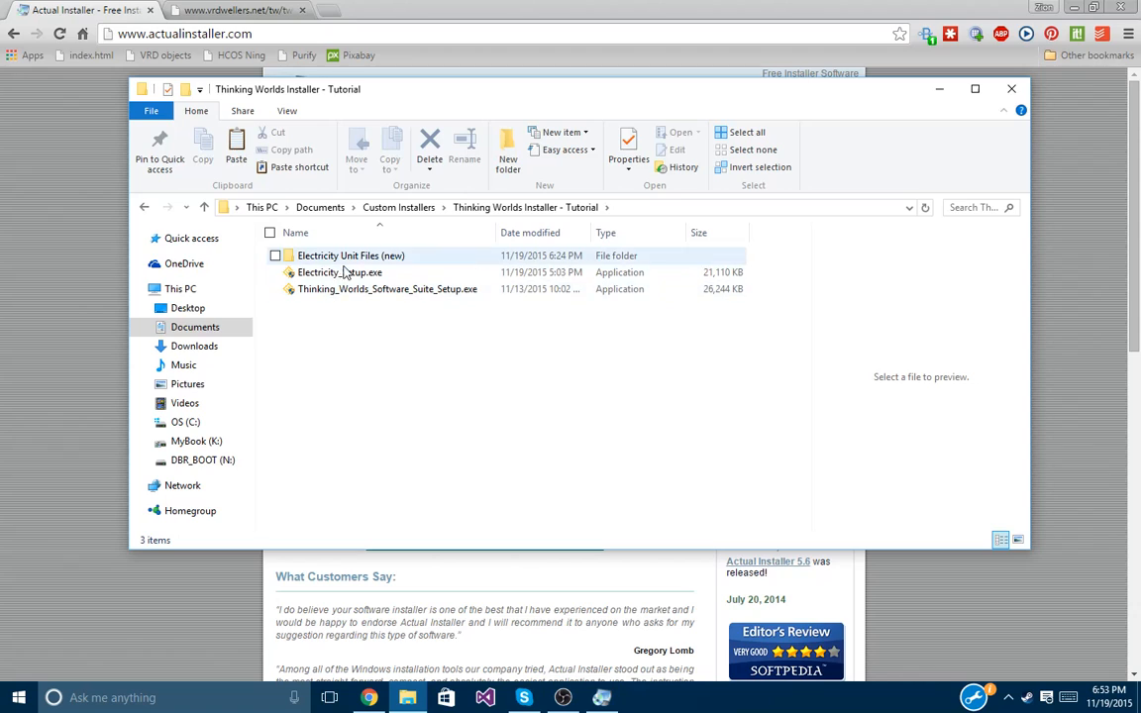
left_click_drag(347, 310, 324, 269)
left_click(318, 318)
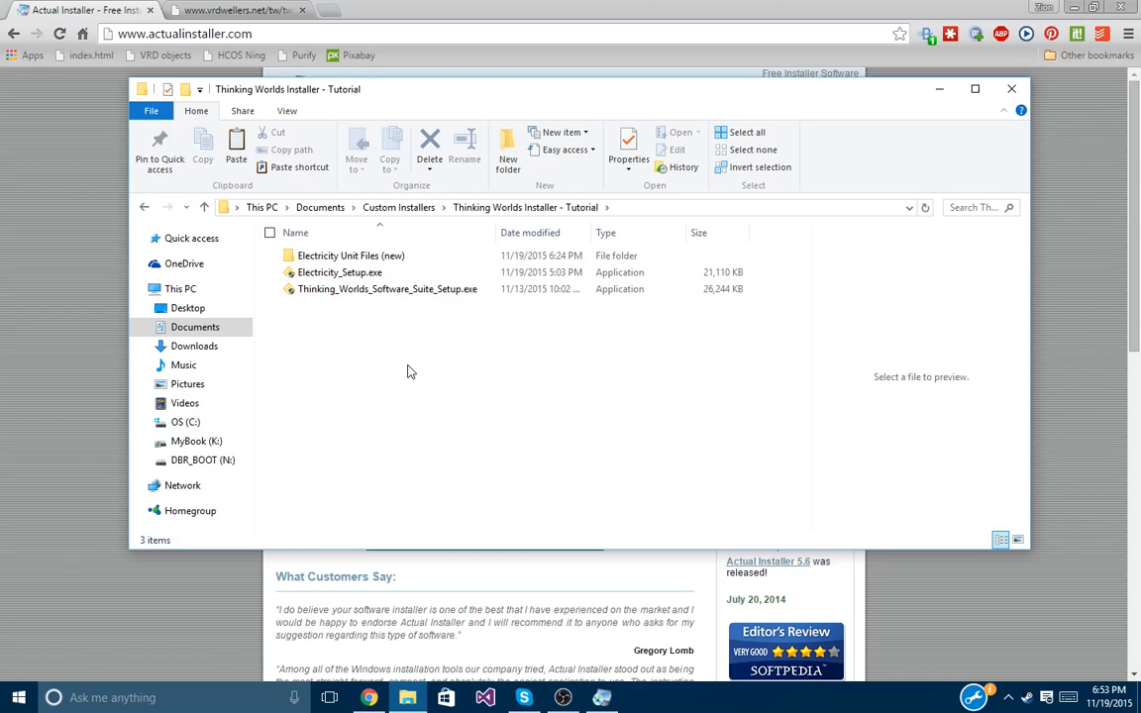
left_click_drag(371, 317, 362, 289)
left_click(237, 10)
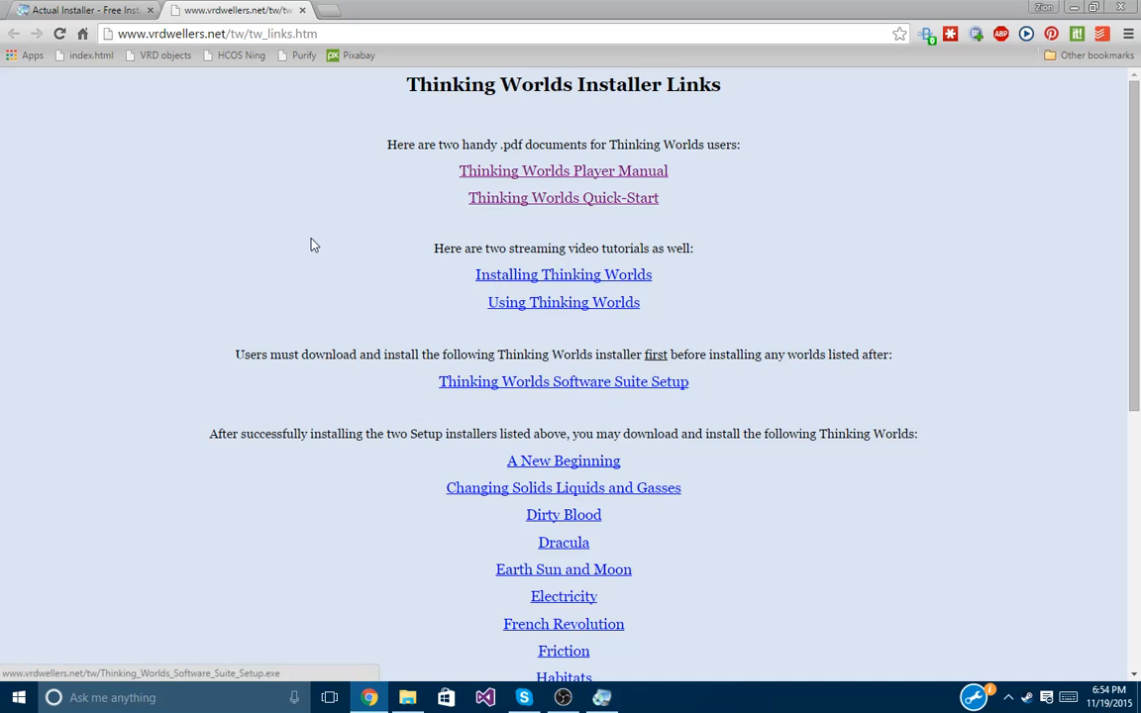
Scroll the Thinking Worlds Installer Links page, keep Actual Installer hidden, and restore the tutorial folder.
left_click(51, 9)
left_click(238, 10)
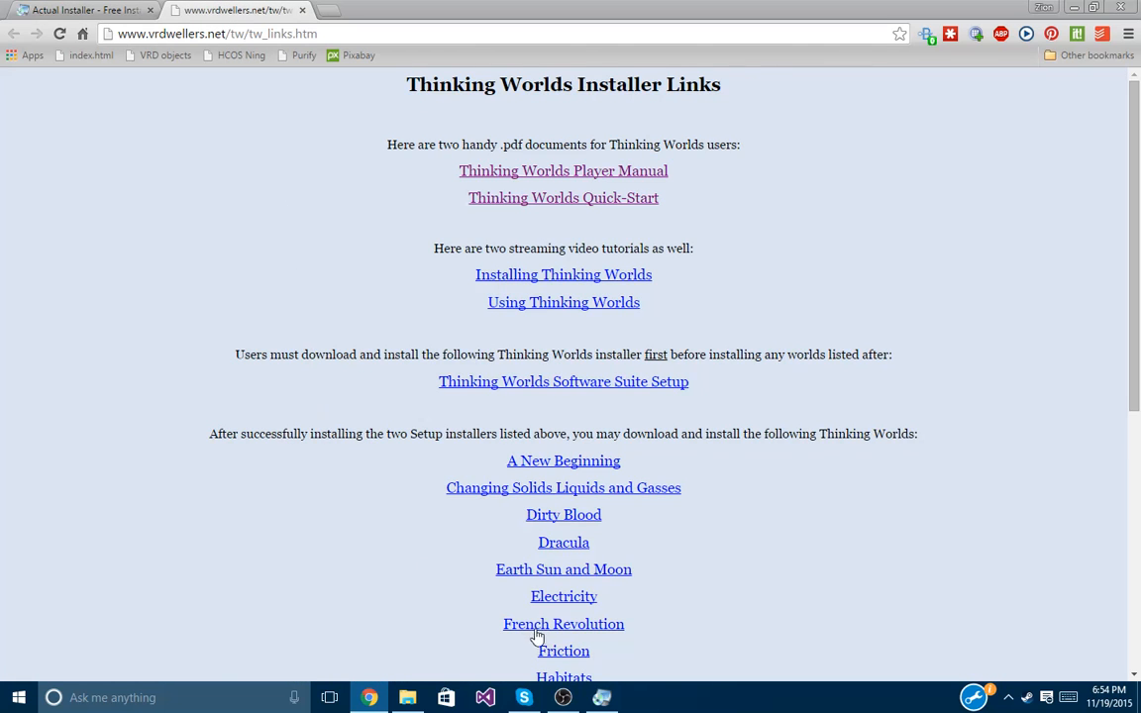
scroll(301, 527, "down", 3)
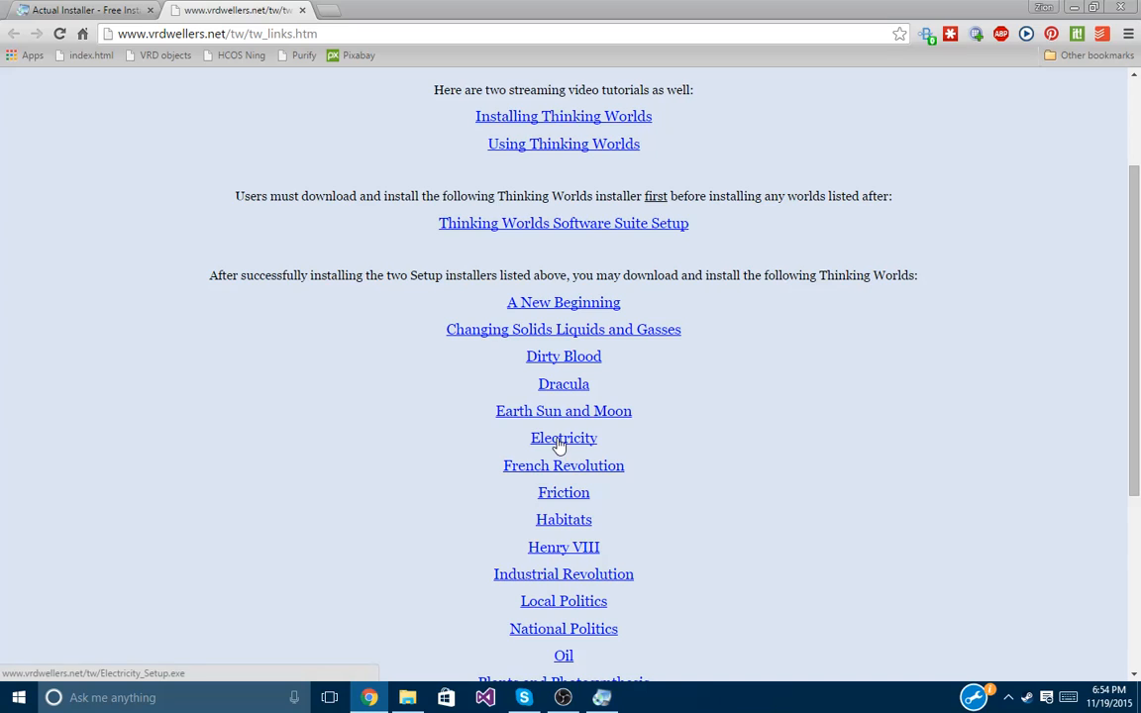
left_click(604, 699)
left_click(602, 697)
left_click(408, 697)
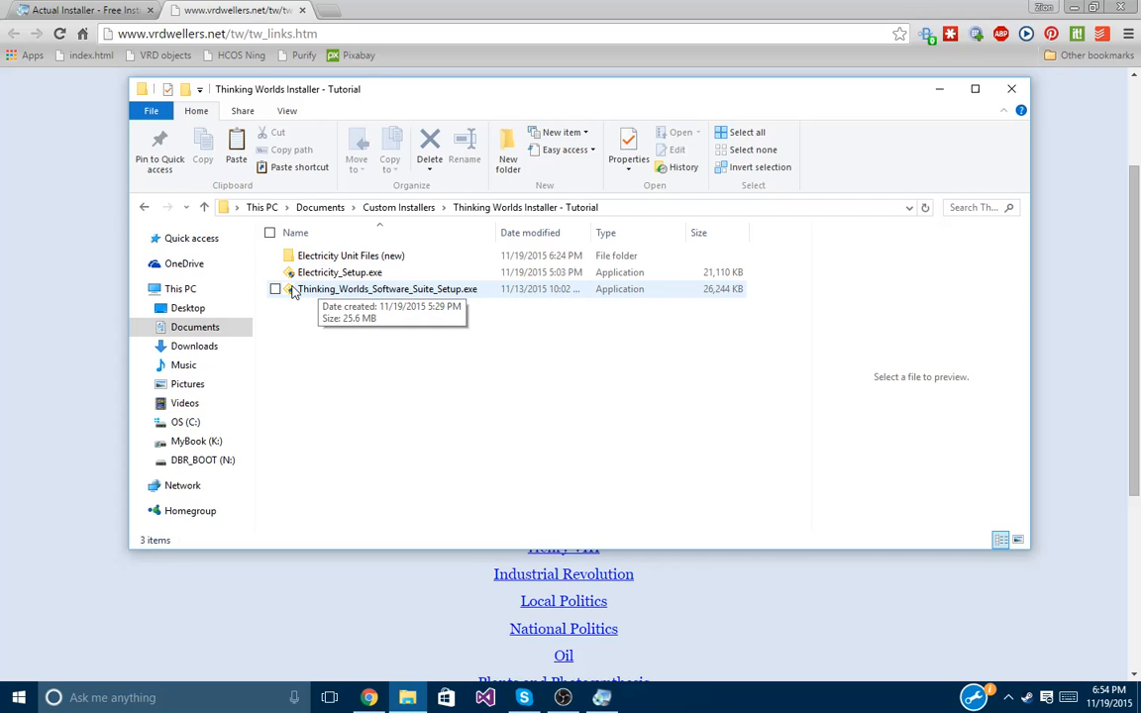
Run Thinking_Worlds_Software_Suite_Setup.exe and arrange its wizard beside the folder window.
double_click(430, 289)
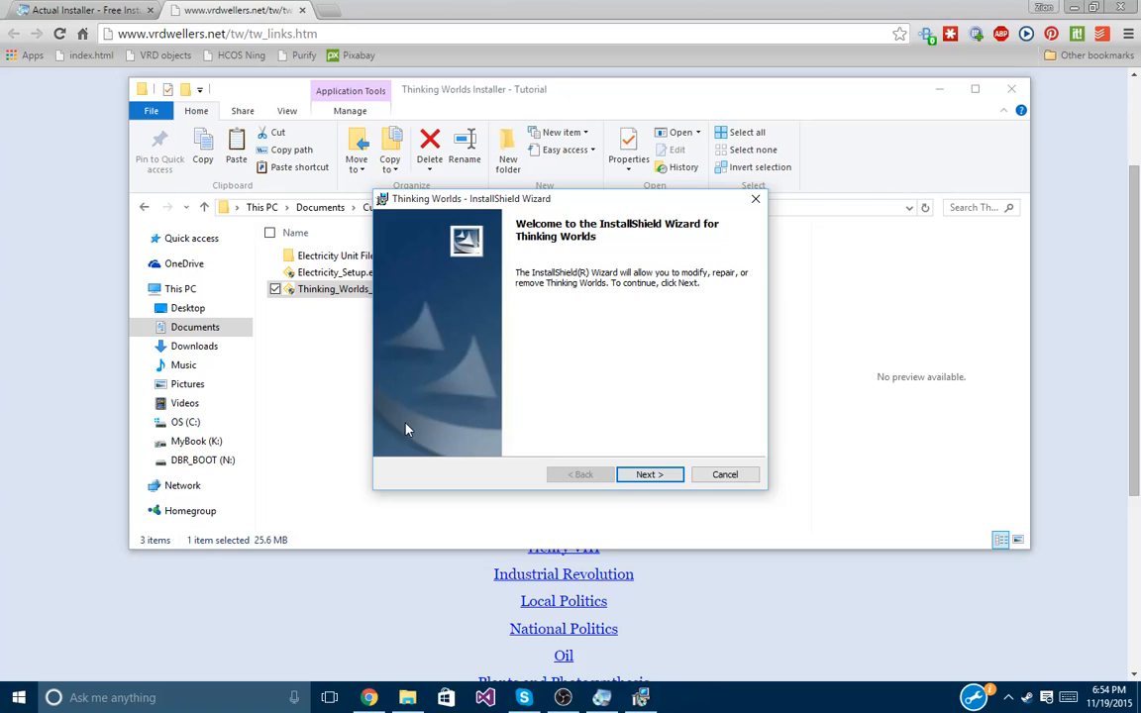
left_click_drag(465, 198, 693, 210)
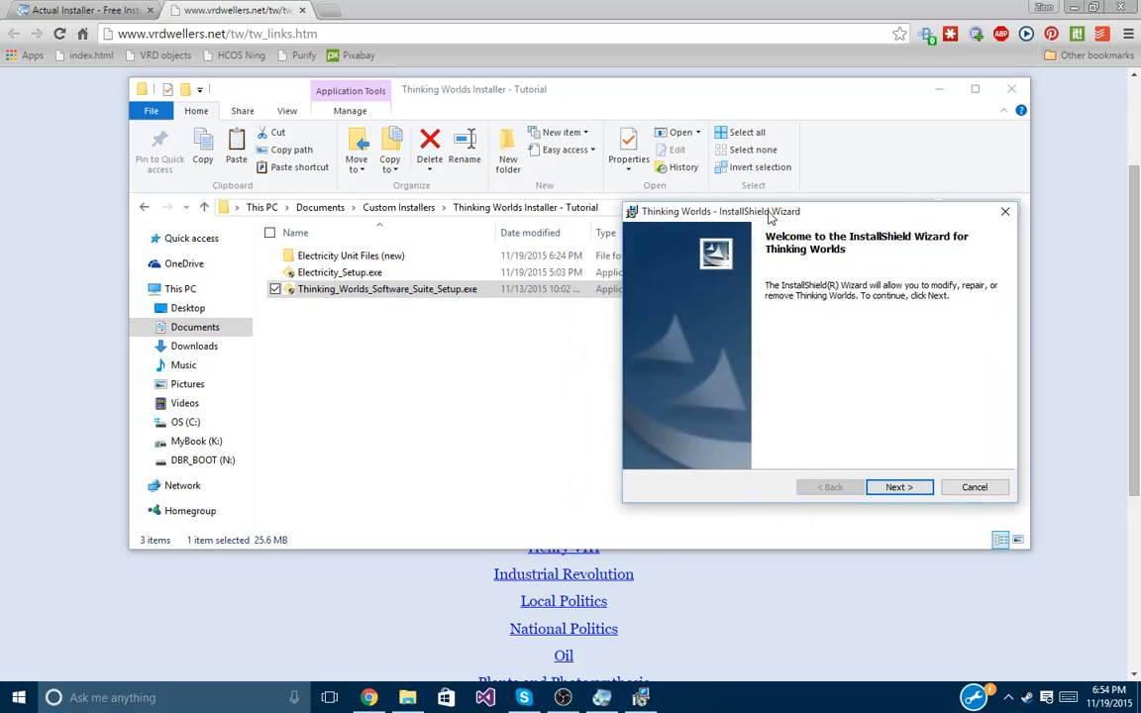
left_click(455, 357)
left_click(437, 289)
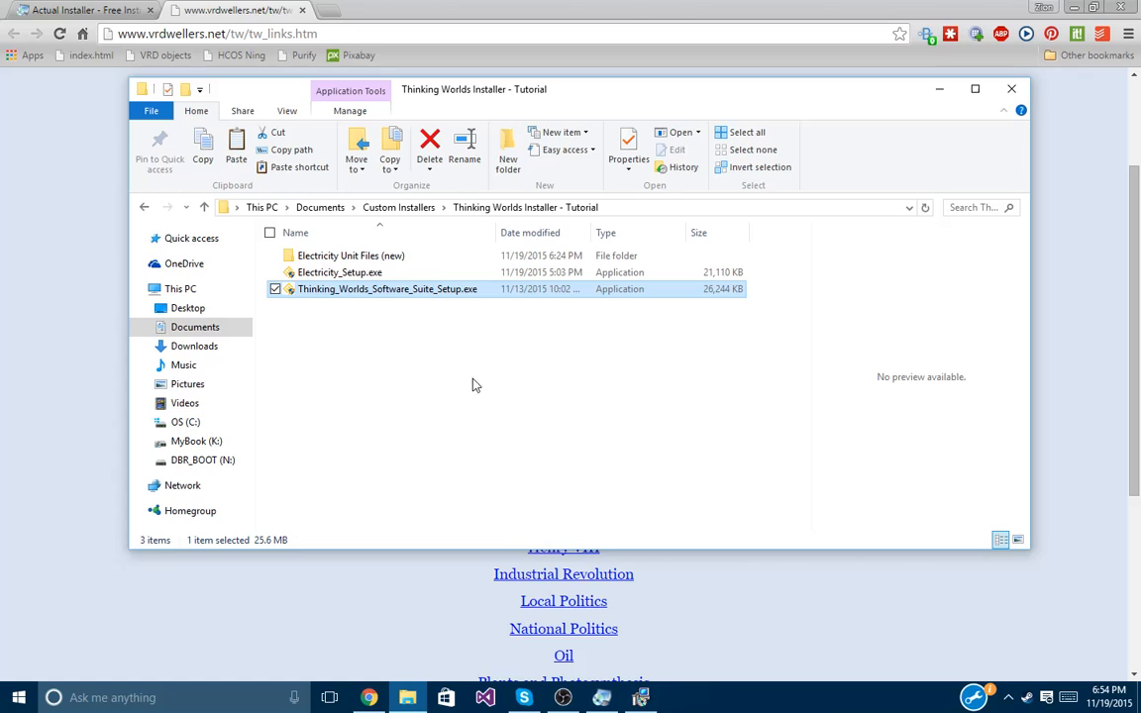
left_click(420, 334)
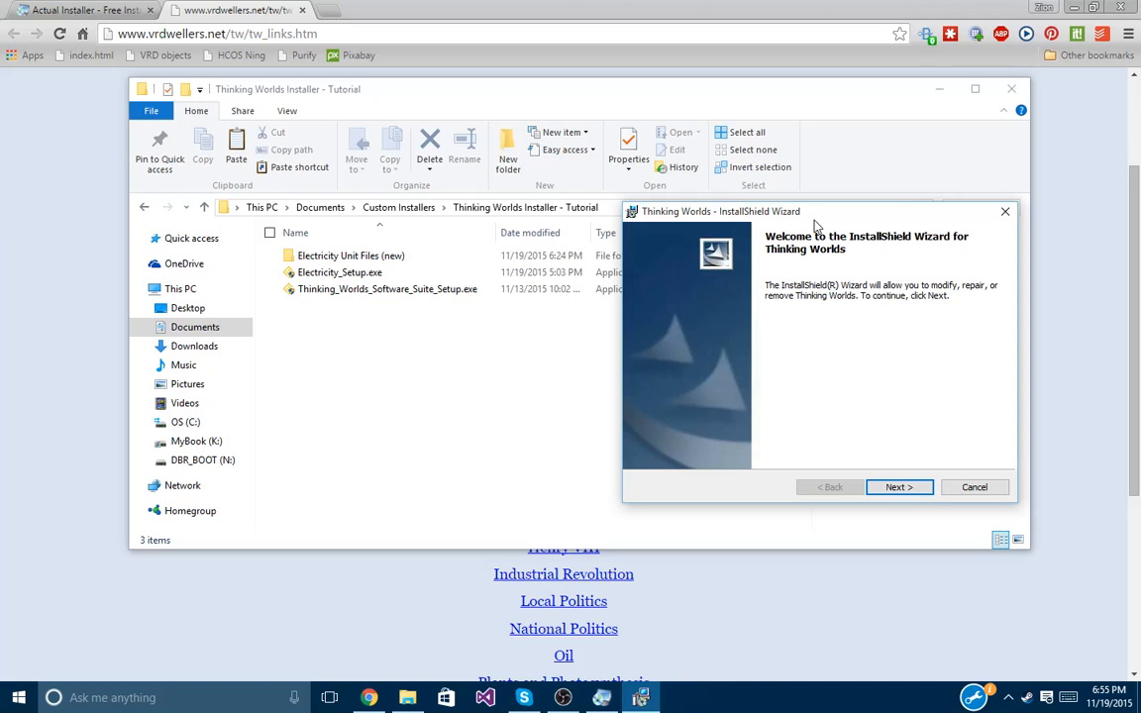
Step through the wizard to uninstall Thinking Worlds and close it on the completed page.
left_click_drag(814, 220, 499, 213)
left_click(634, 487)
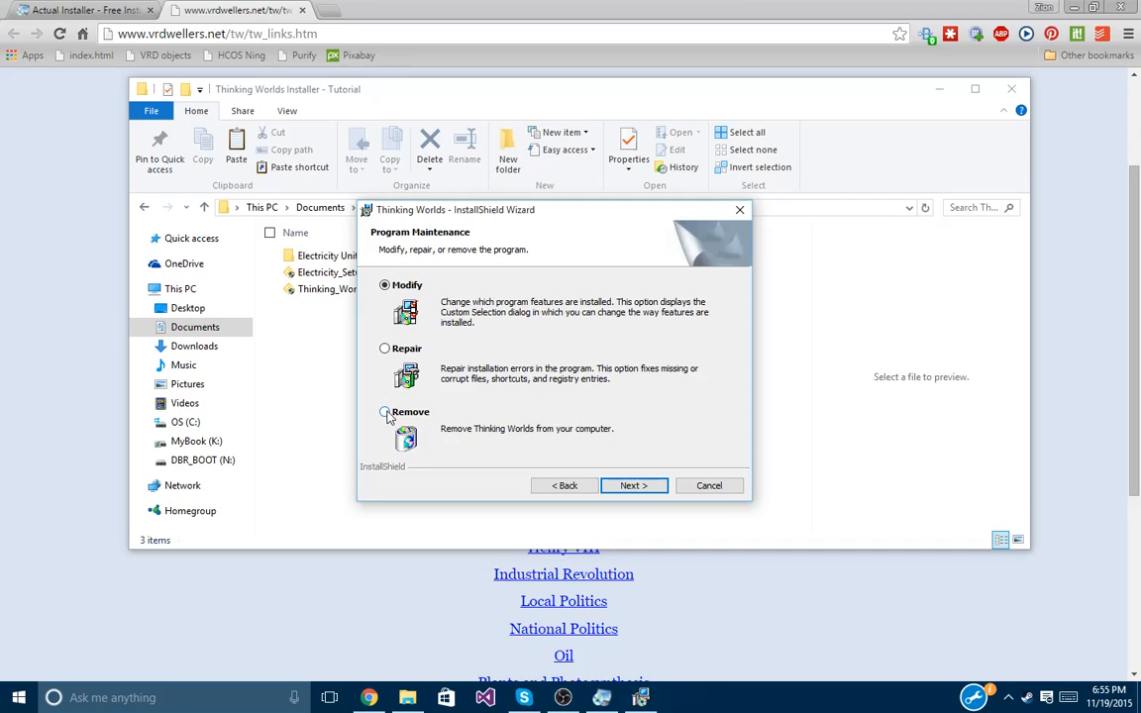
left_click(630, 485)
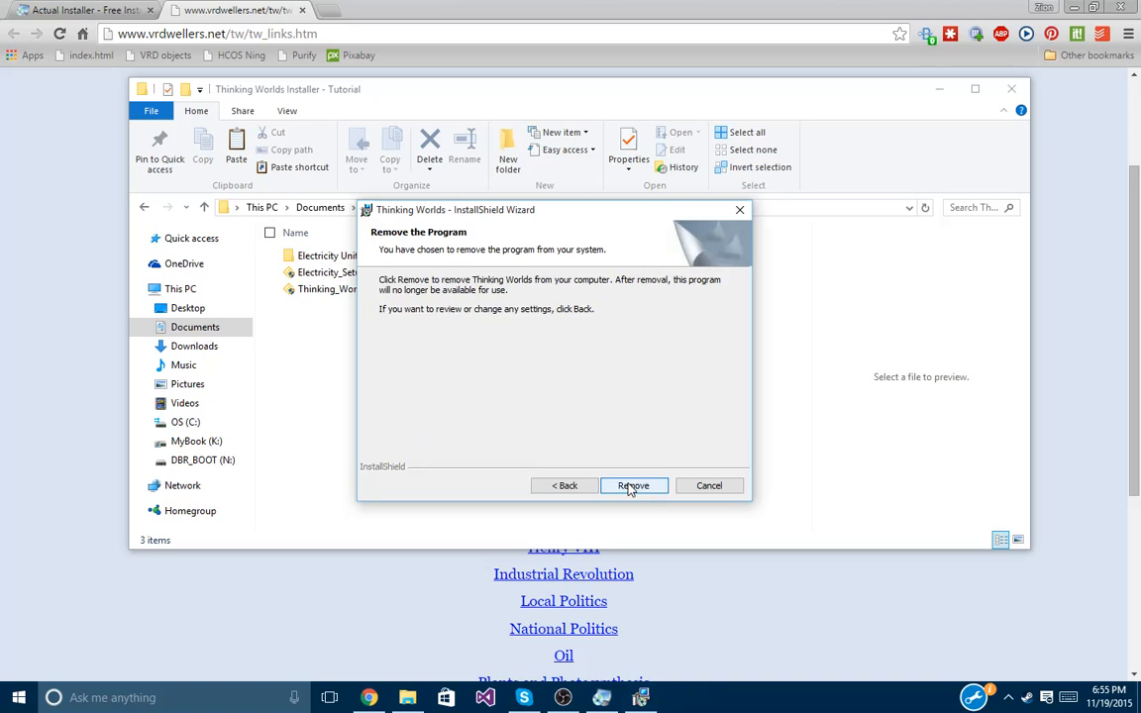
left_click(630, 486)
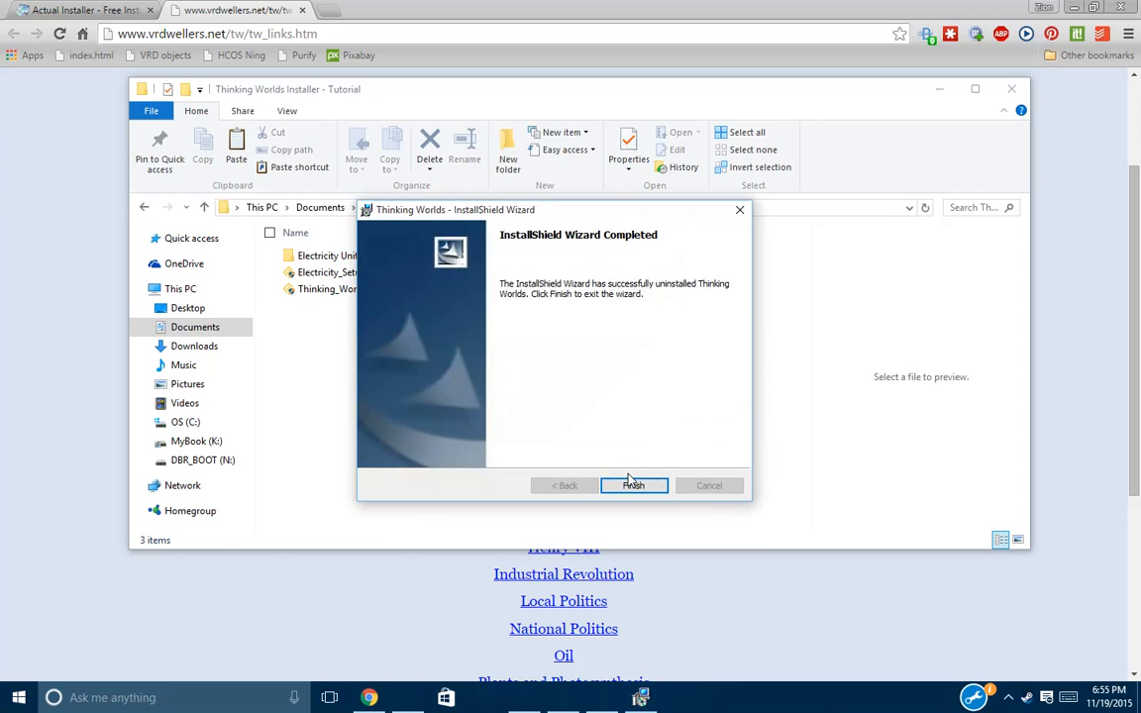
left_click(633, 487)
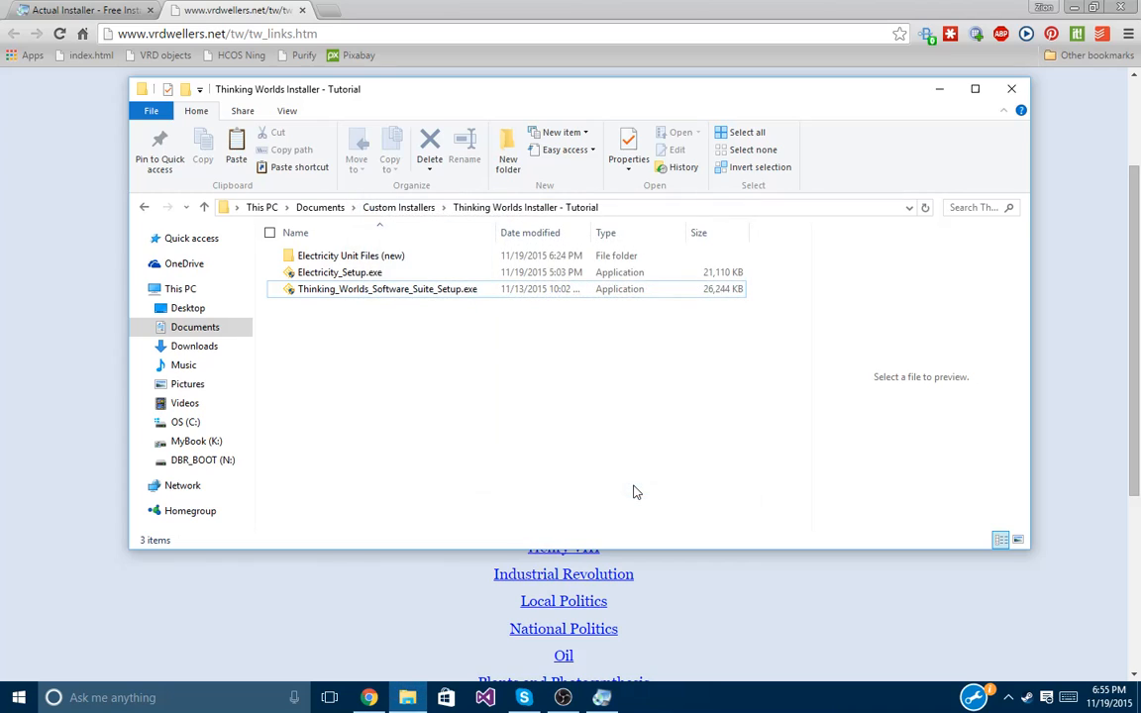
Run the Thinking Worlds suite setup, accept the licence terms, and advance to Destination Folder.
double_click(396, 291)
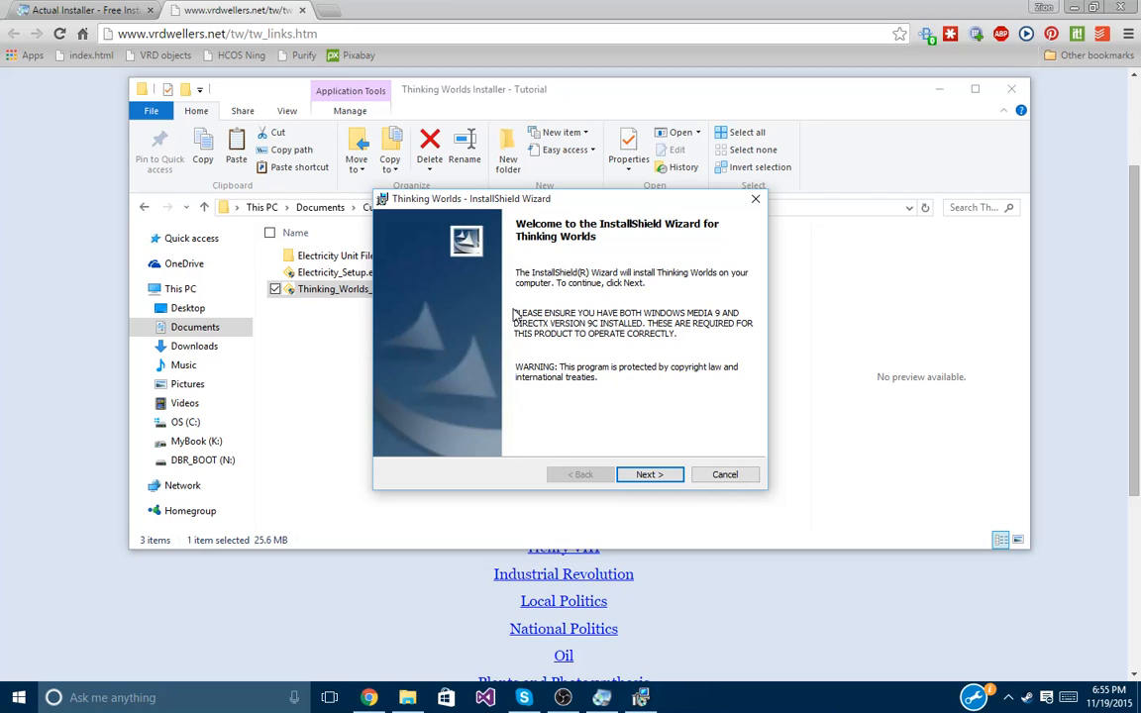
left_click(654, 475)
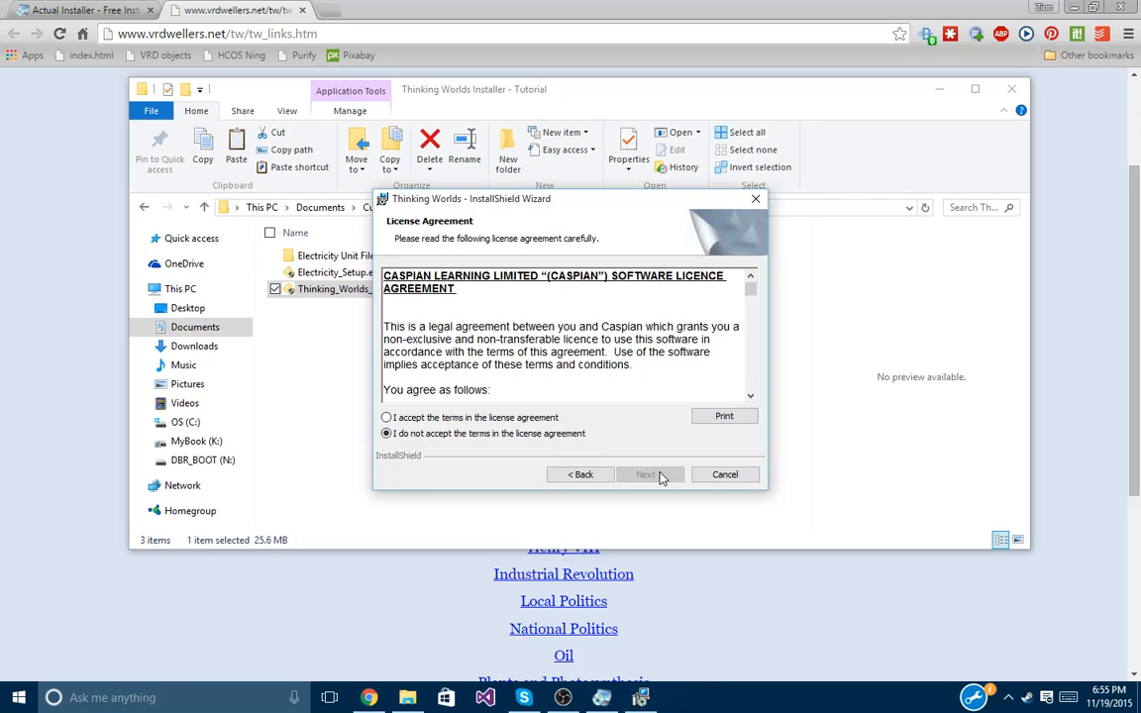
left_click(510, 420)
left_click(653, 475)
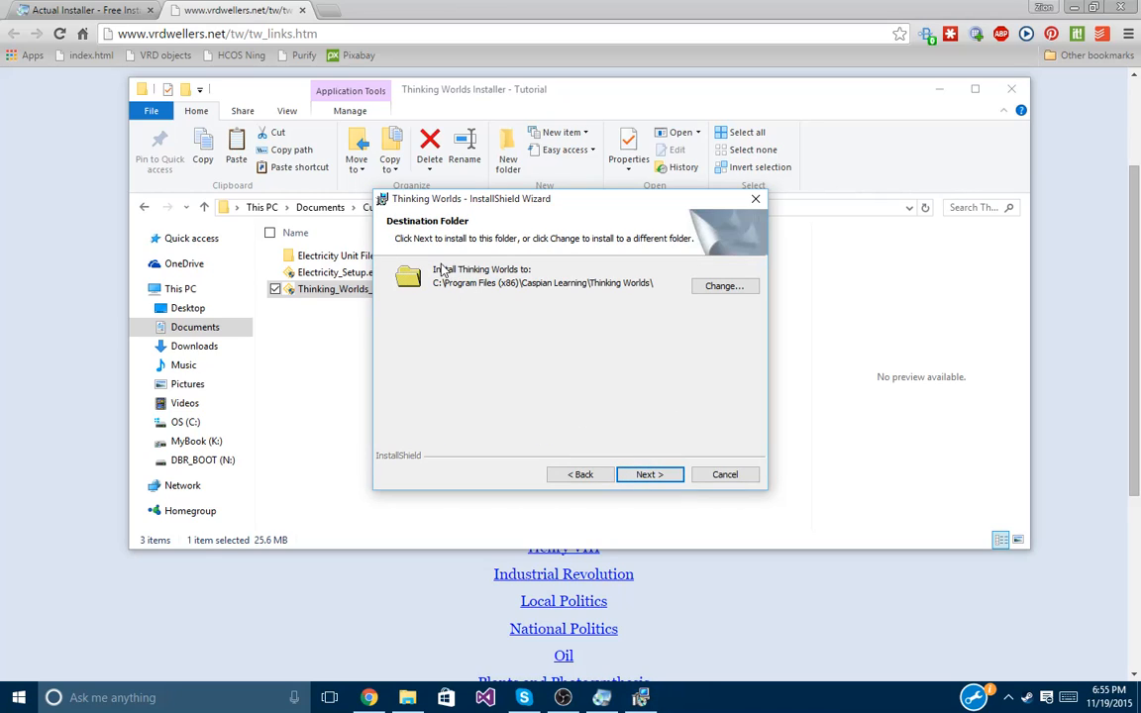
Change the install destination, browsing from drive C: through Users and the user folder to Documents.
left_click(724, 289)
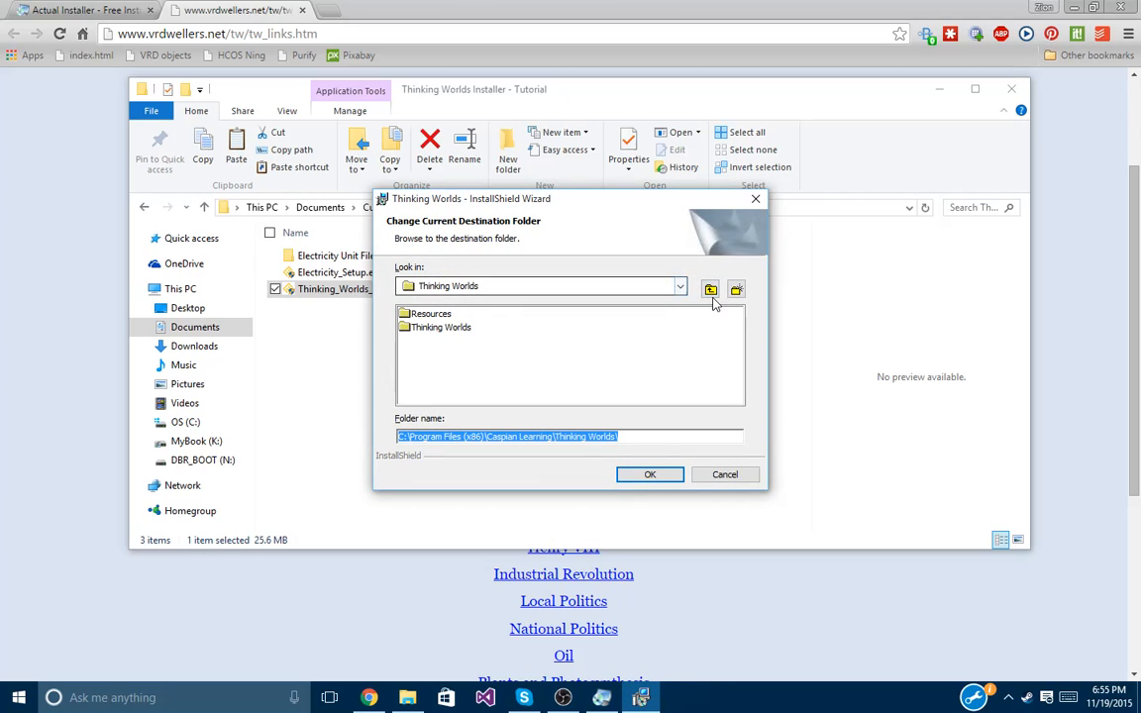
left_click(710, 289)
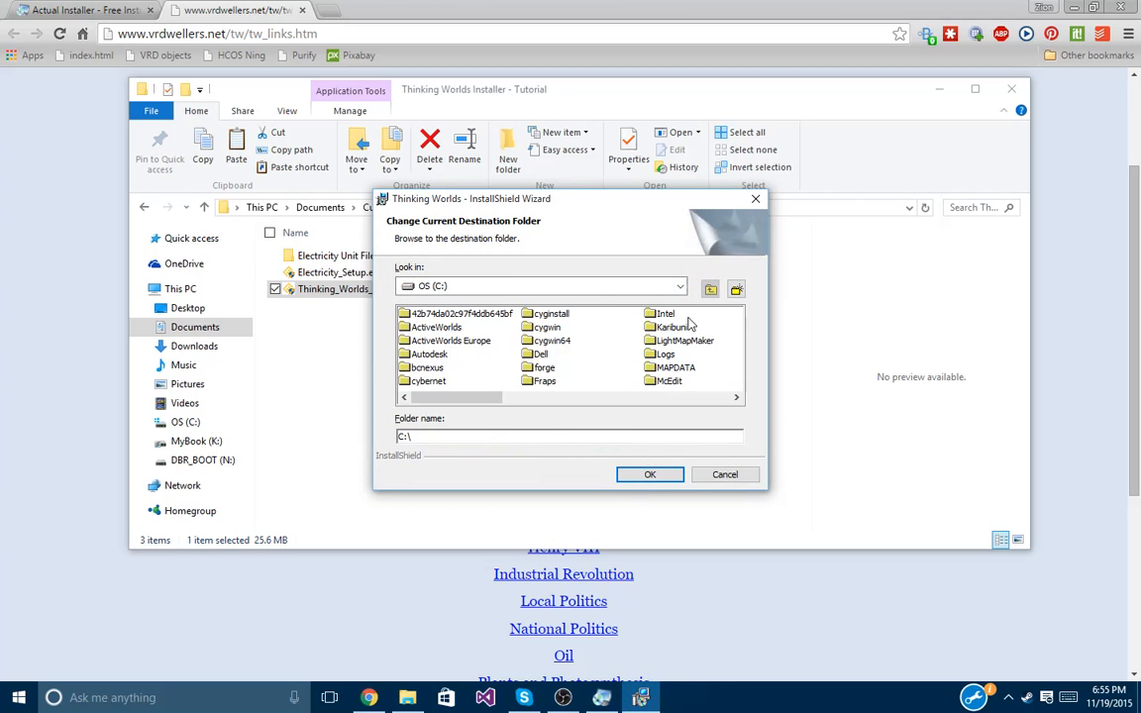
left_click(458, 341)
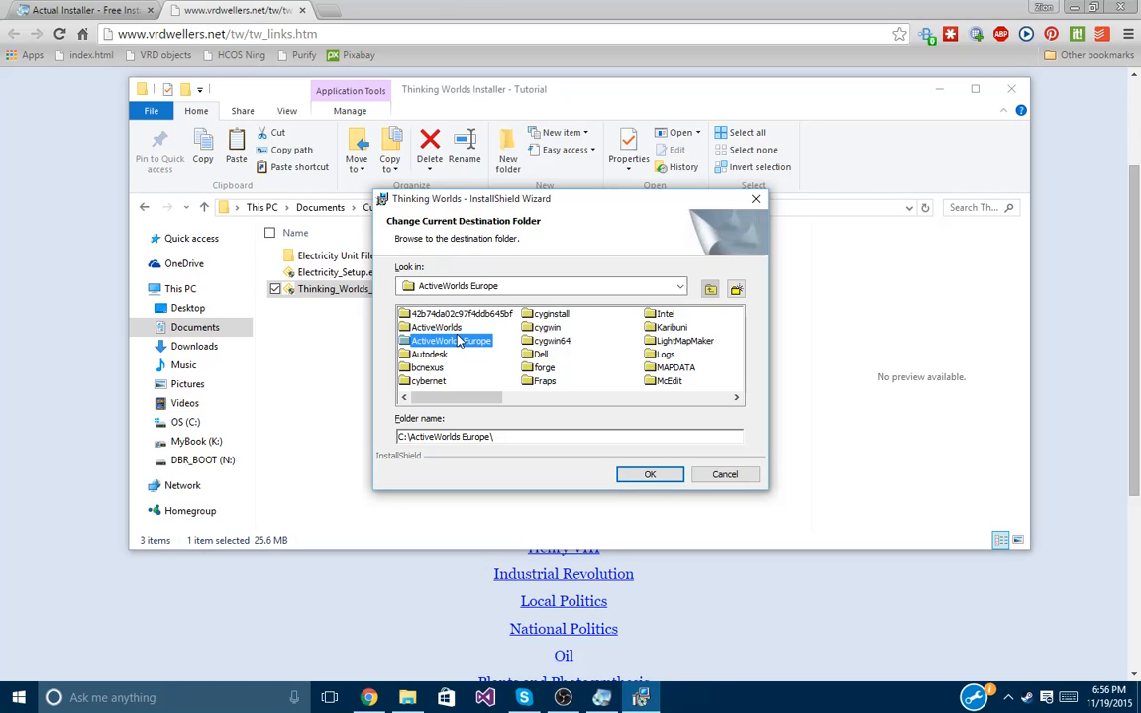
key("u")
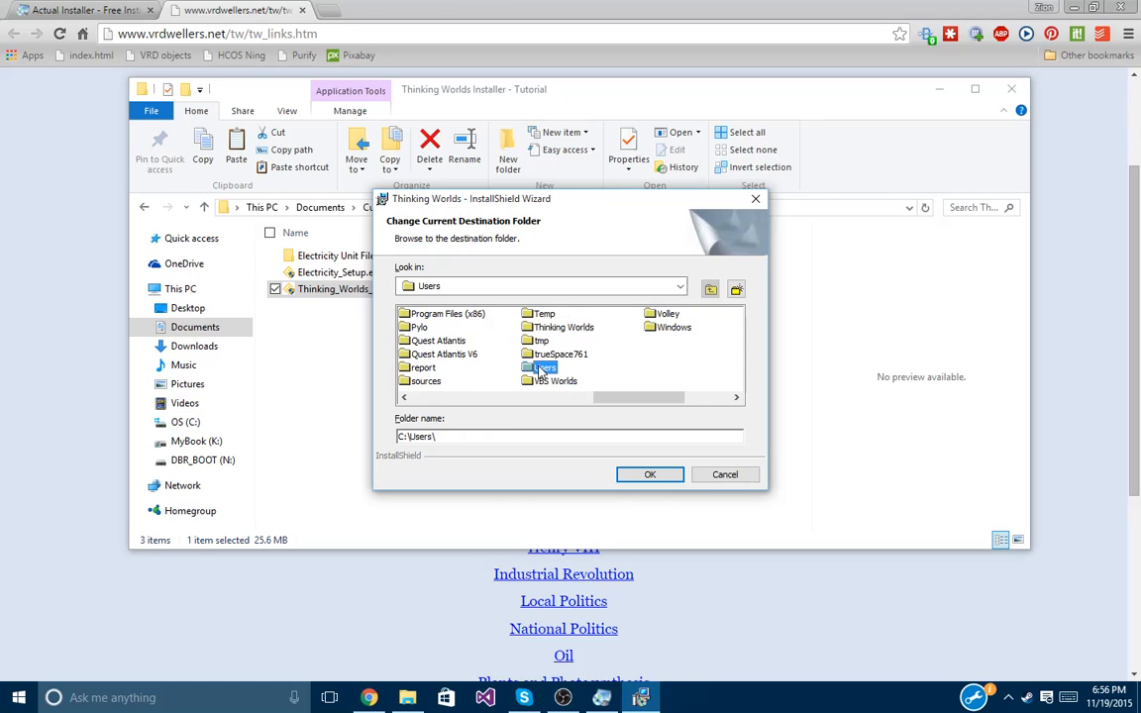
double_click(526, 372)
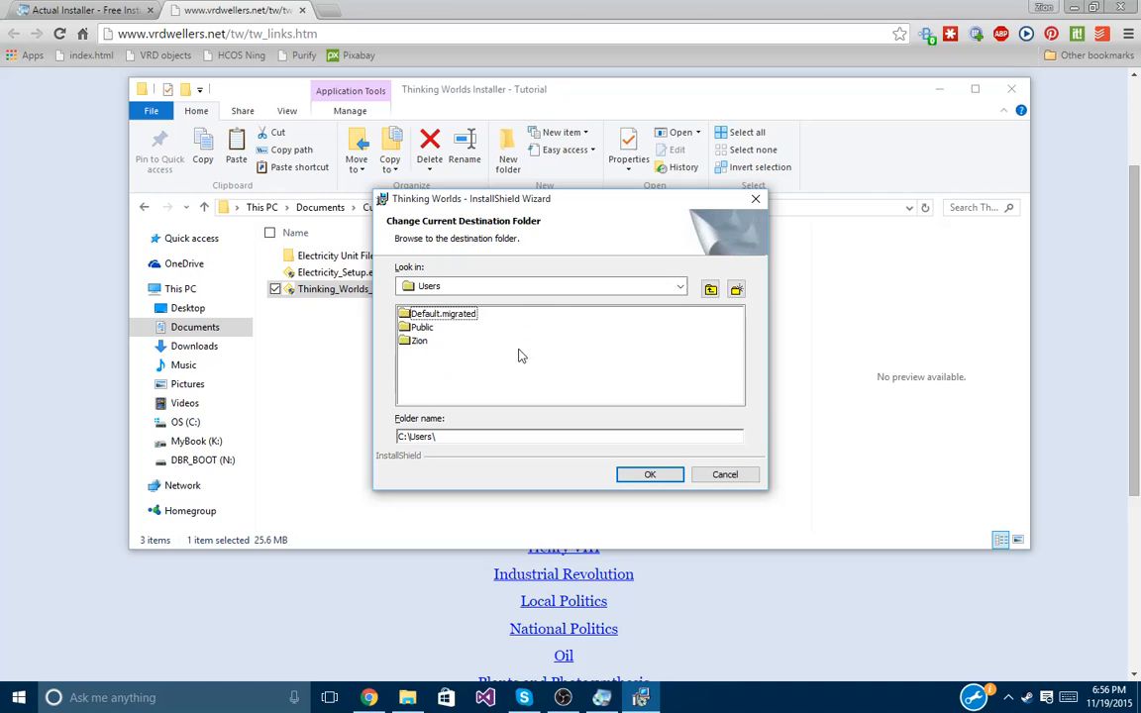
double_click(414, 342)
left_click(428, 314)
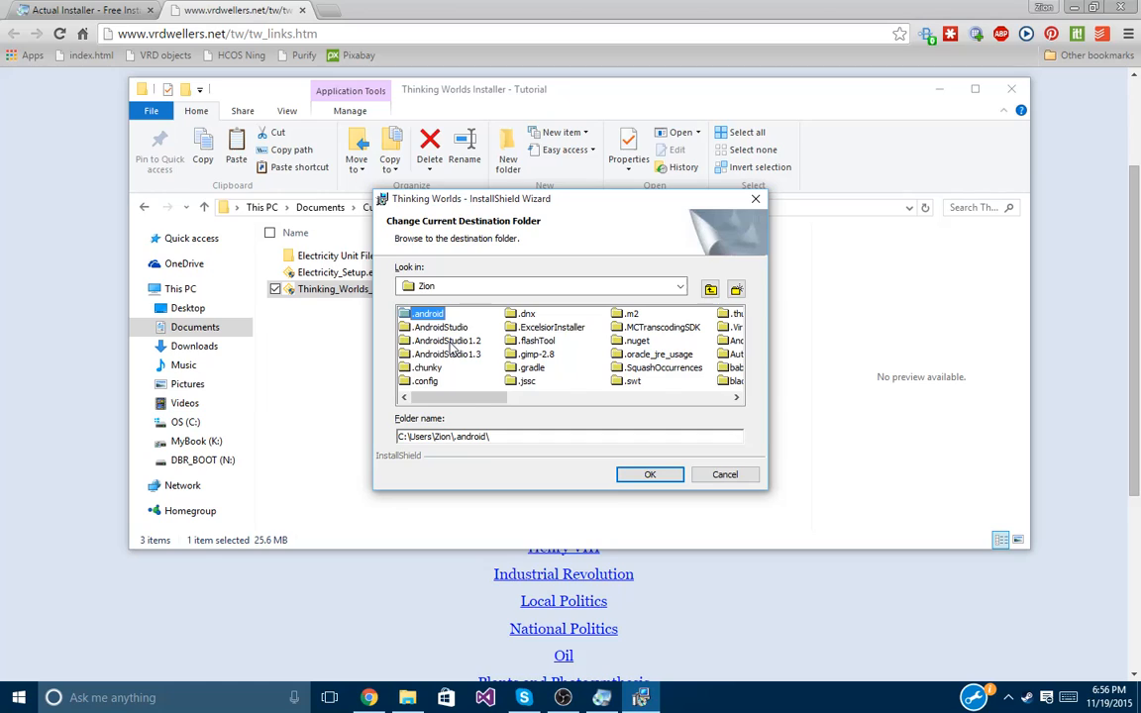
key("d")
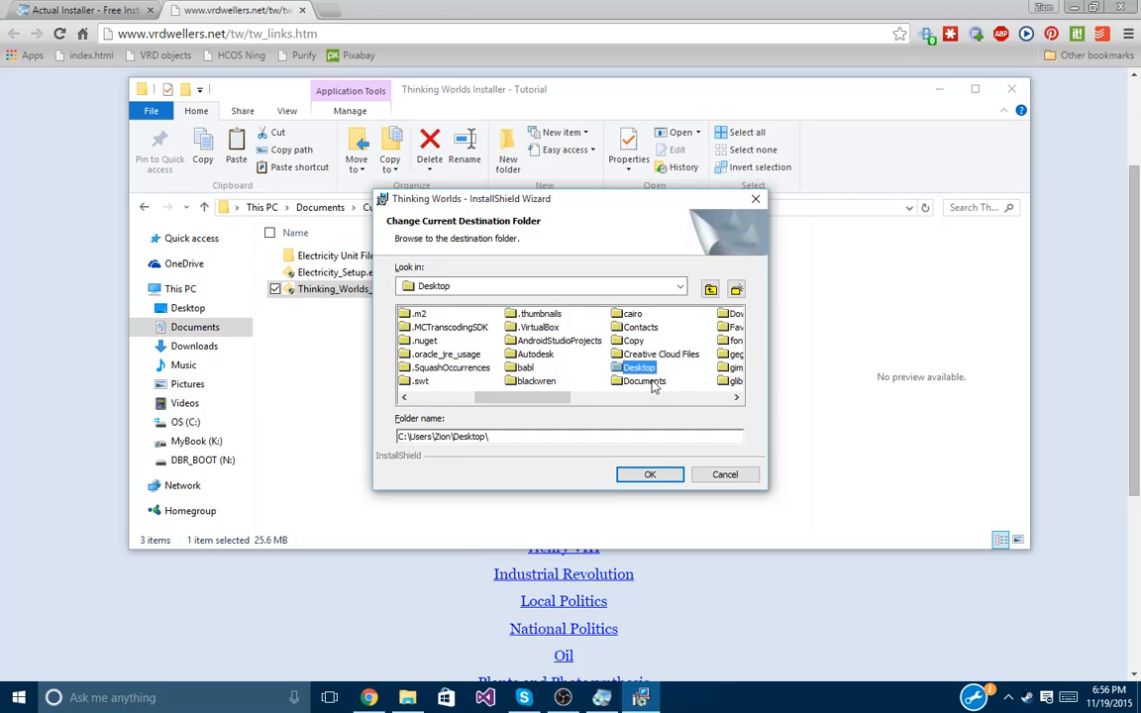
double_click(651, 385)
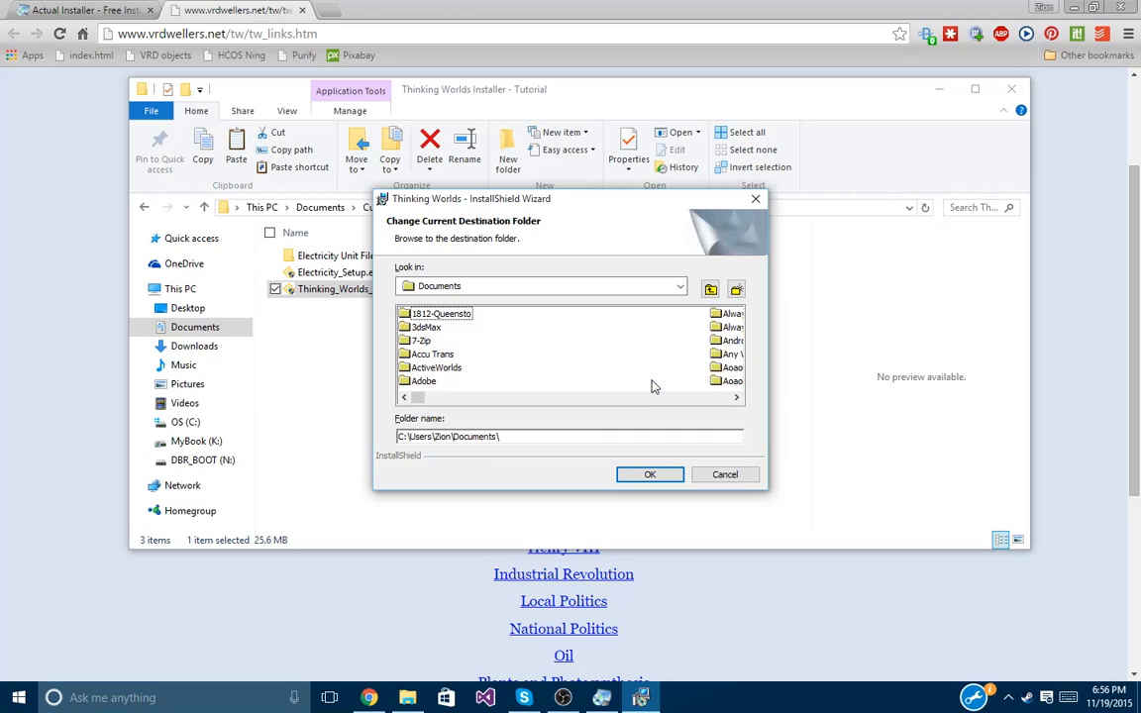
Browse within Documents into Custom Installers\Thinking Worlds Installer - Tutorial.
left_click(414, 315)
key("c")
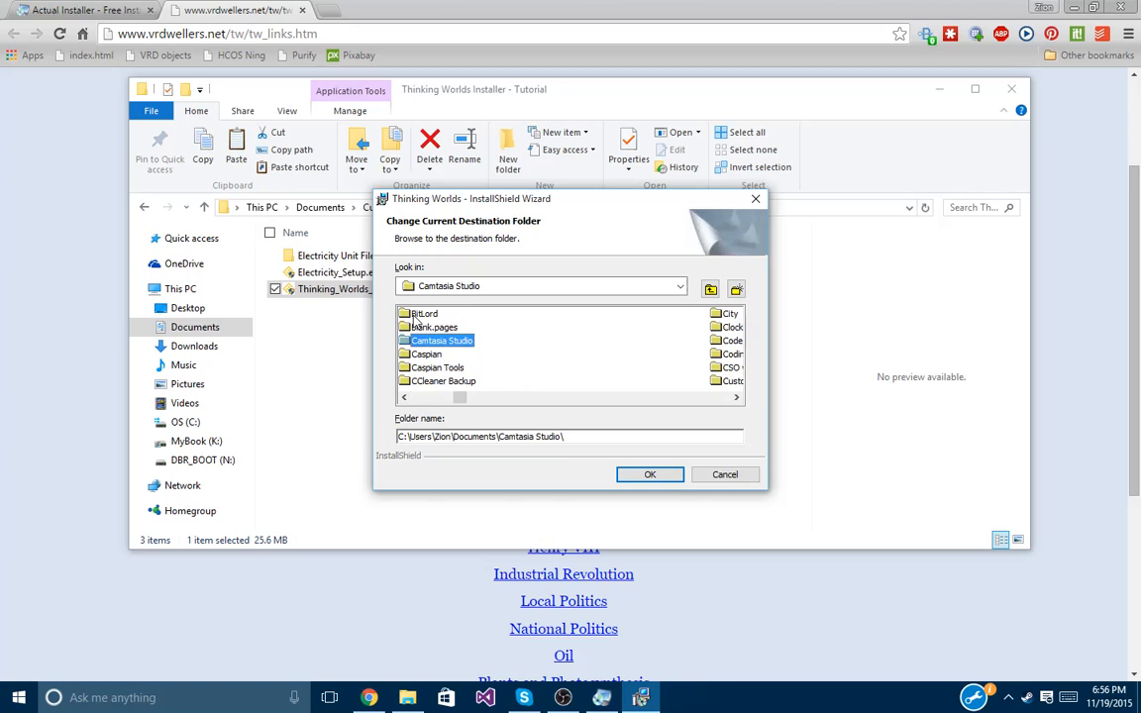
left_click_drag(418, 196, 725, 191)
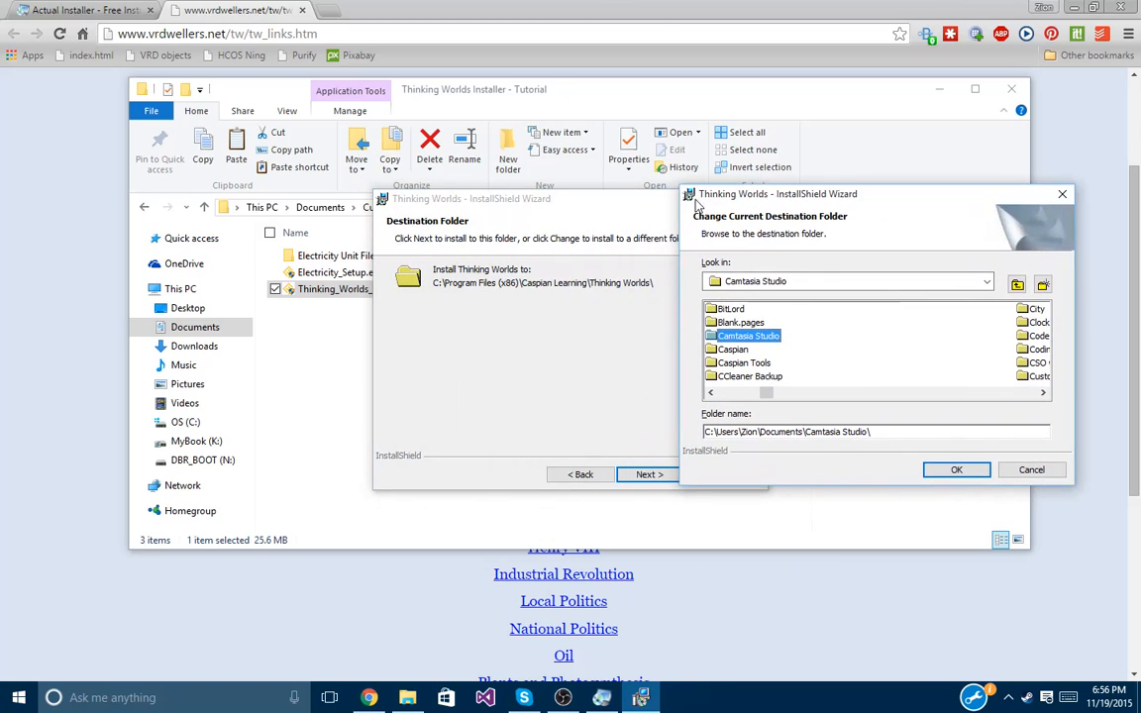
left_click(311, 294)
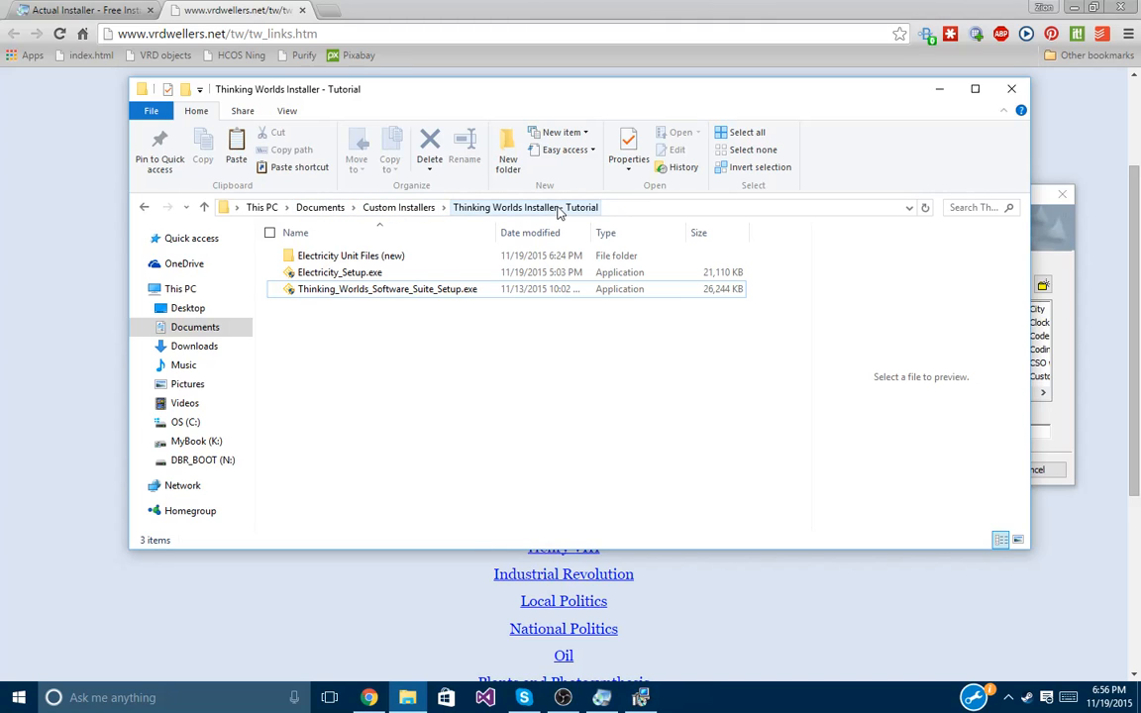
left_click(641, 697)
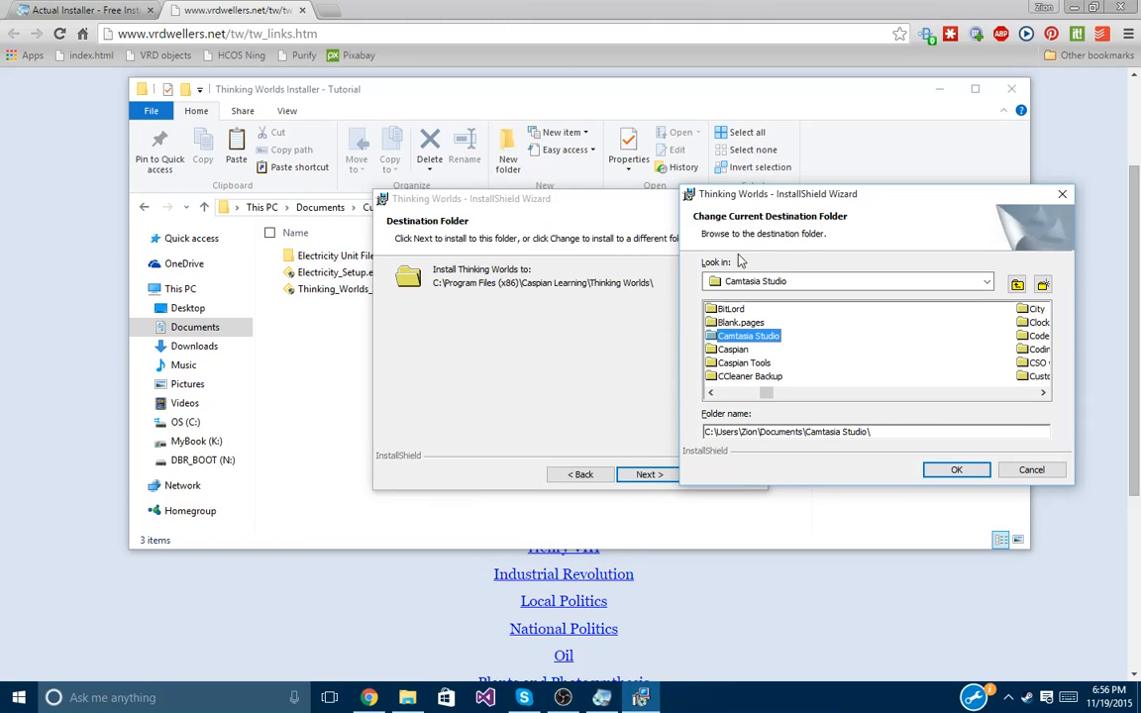
left_click_drag(781, 201, 523, 187)
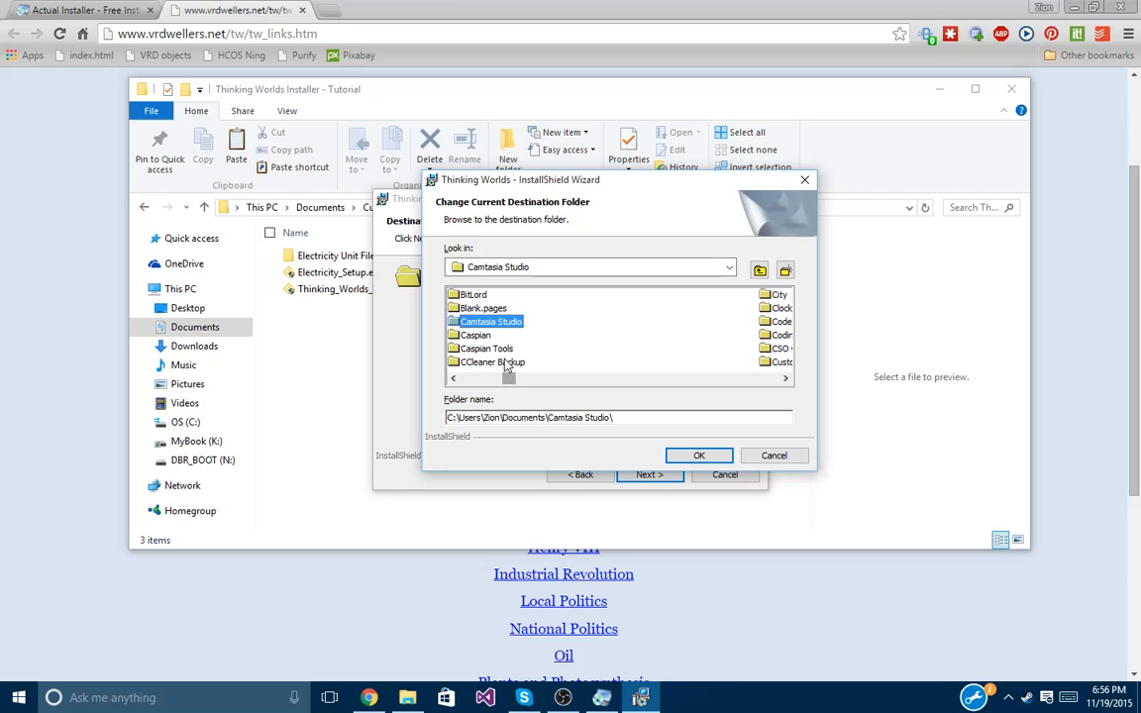
left_click(477, 335)
left_click(486, 349)
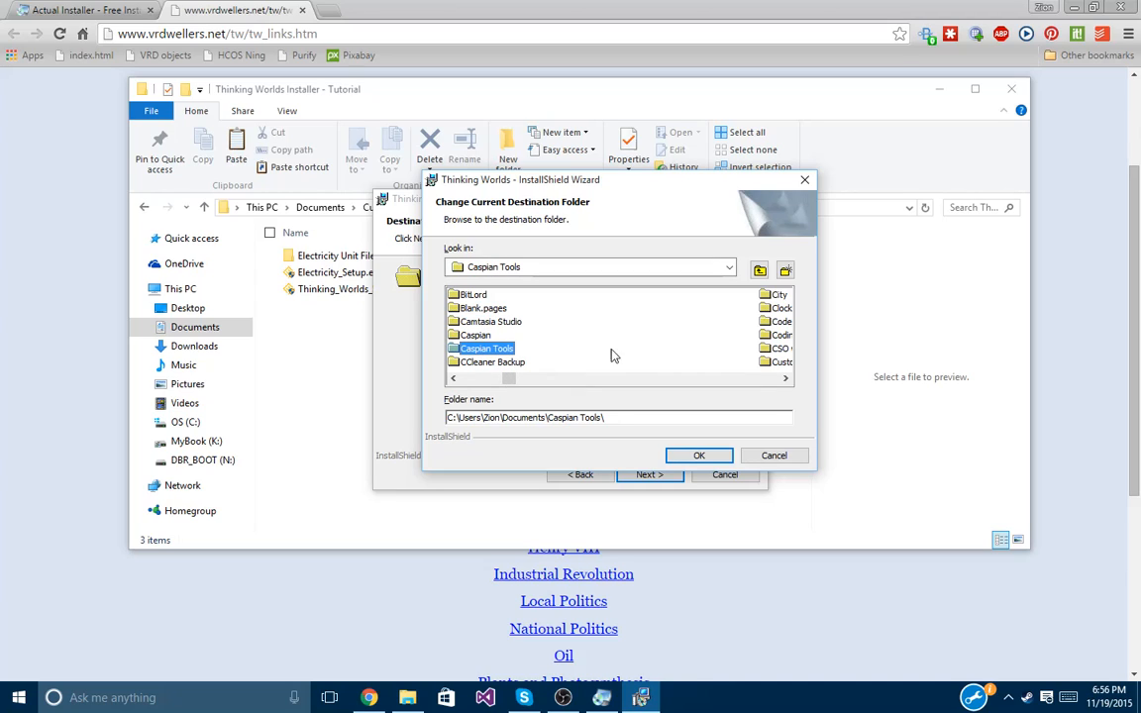
left_click(786, 379)
left_click(787, 379)
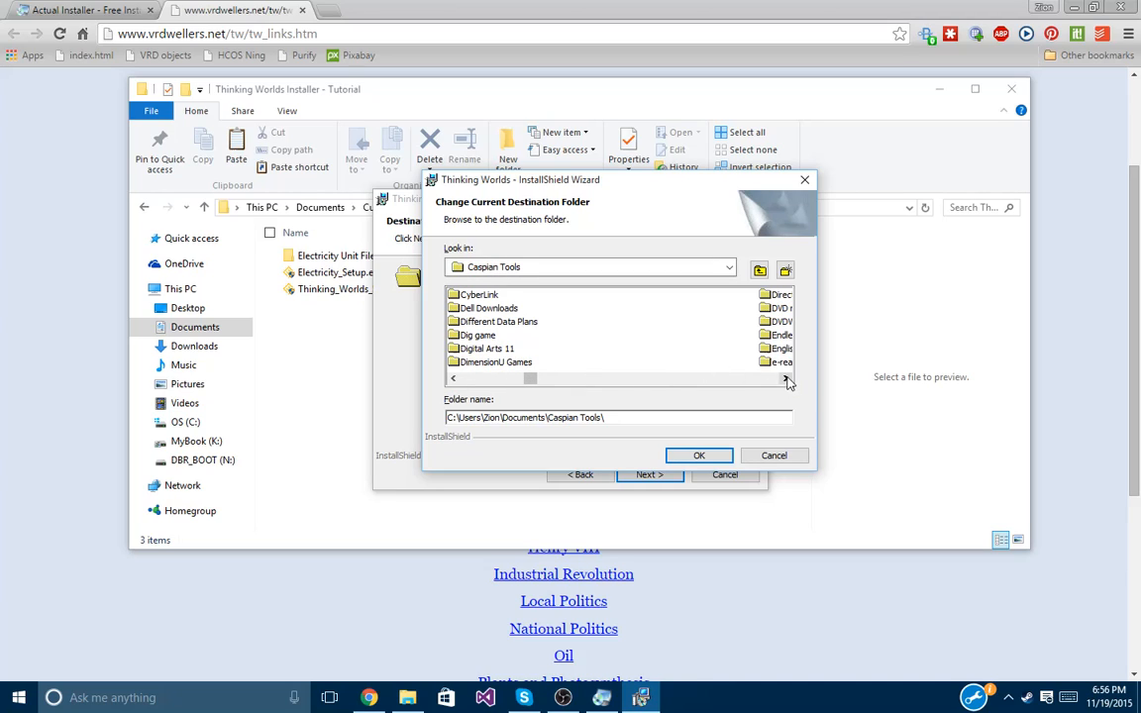
left_click(454, 379)
double_click(486, 362)
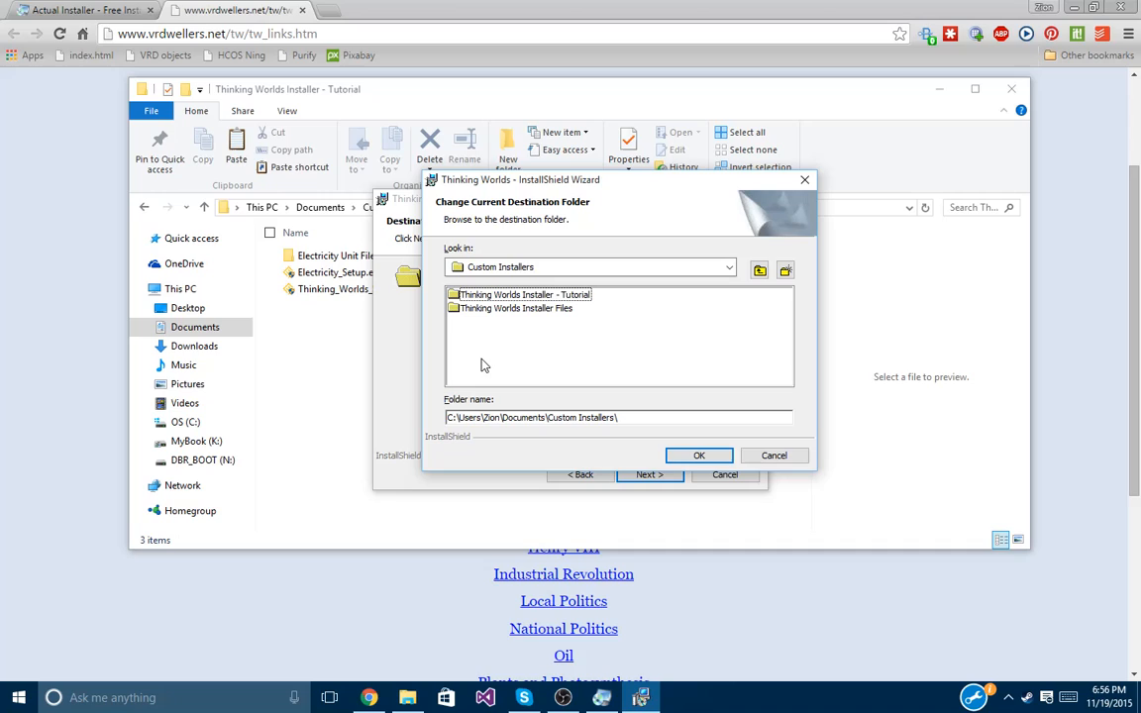
double_click(500, 295)
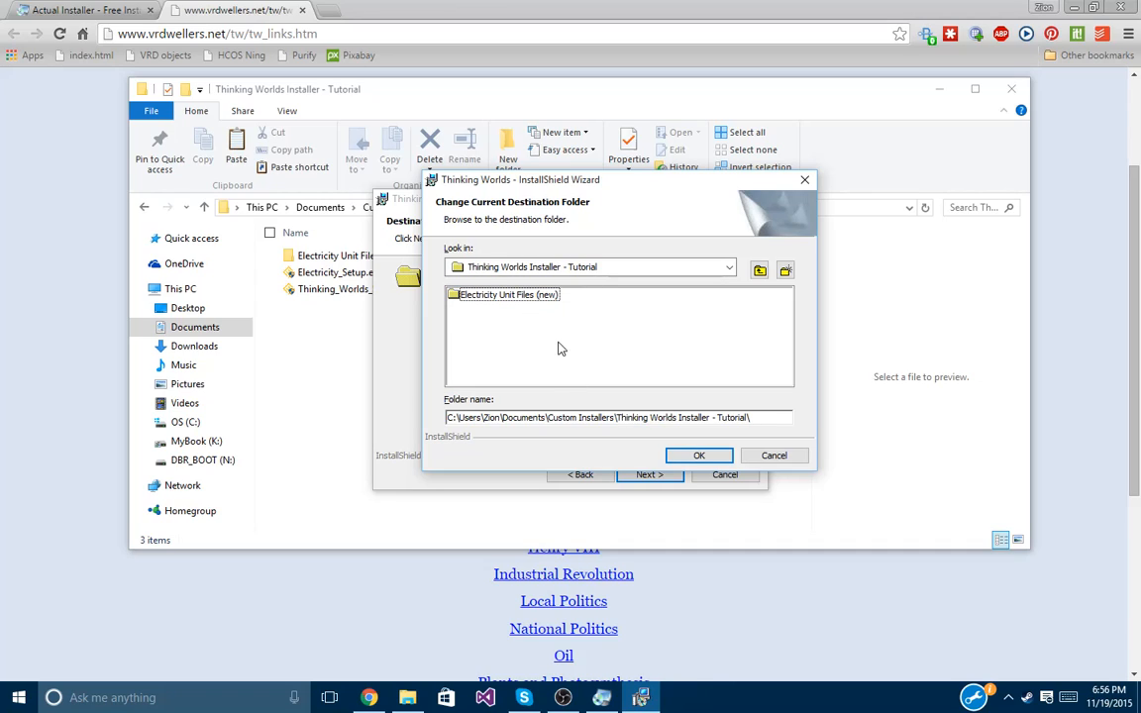
Create a new folder named Thinking Worlds Setup Files there and open it.
left_click(784, 271)
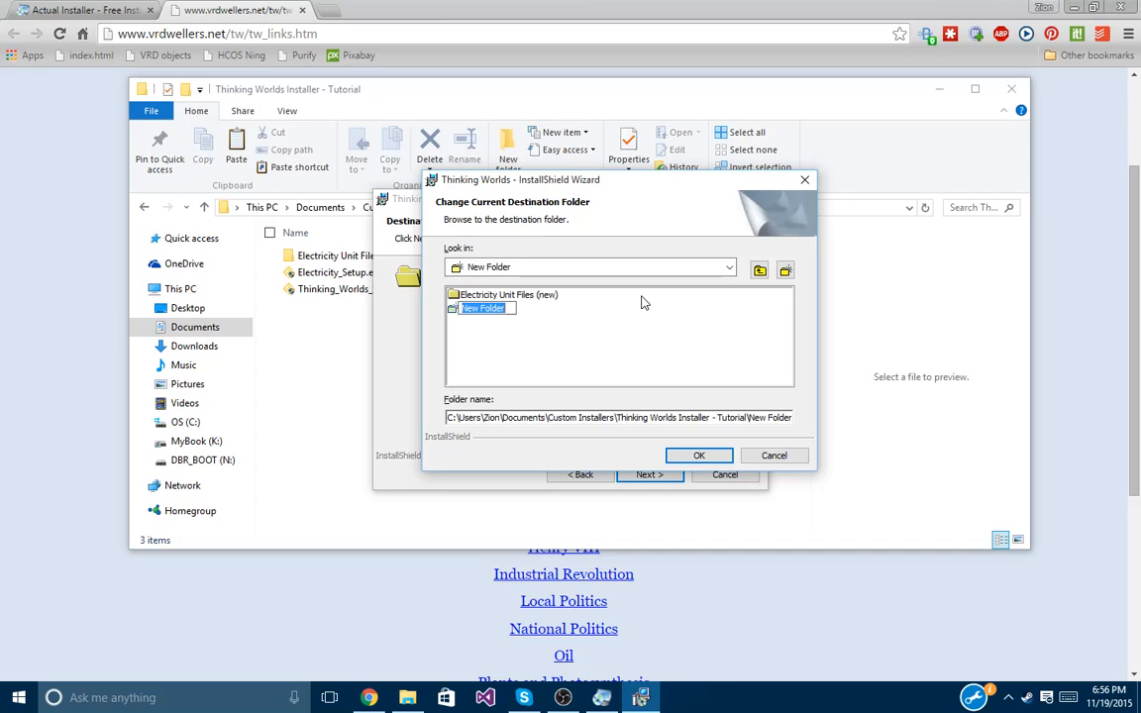
type("Thinking Worlds Setup")
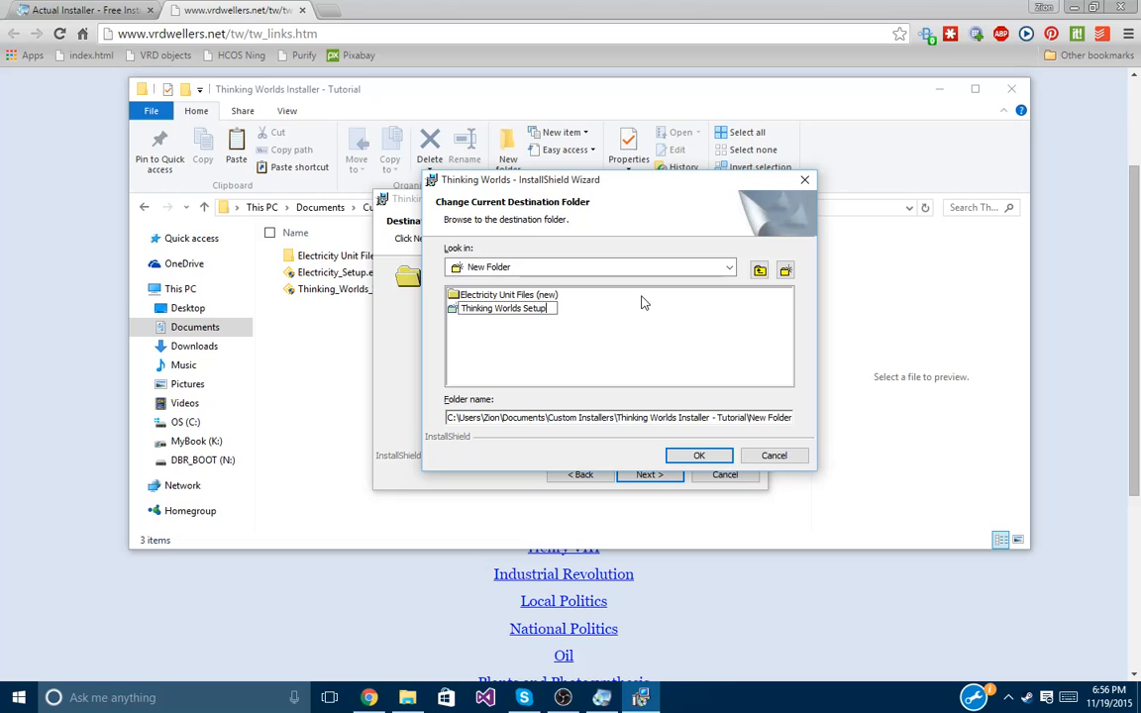
left_click(768, 354)
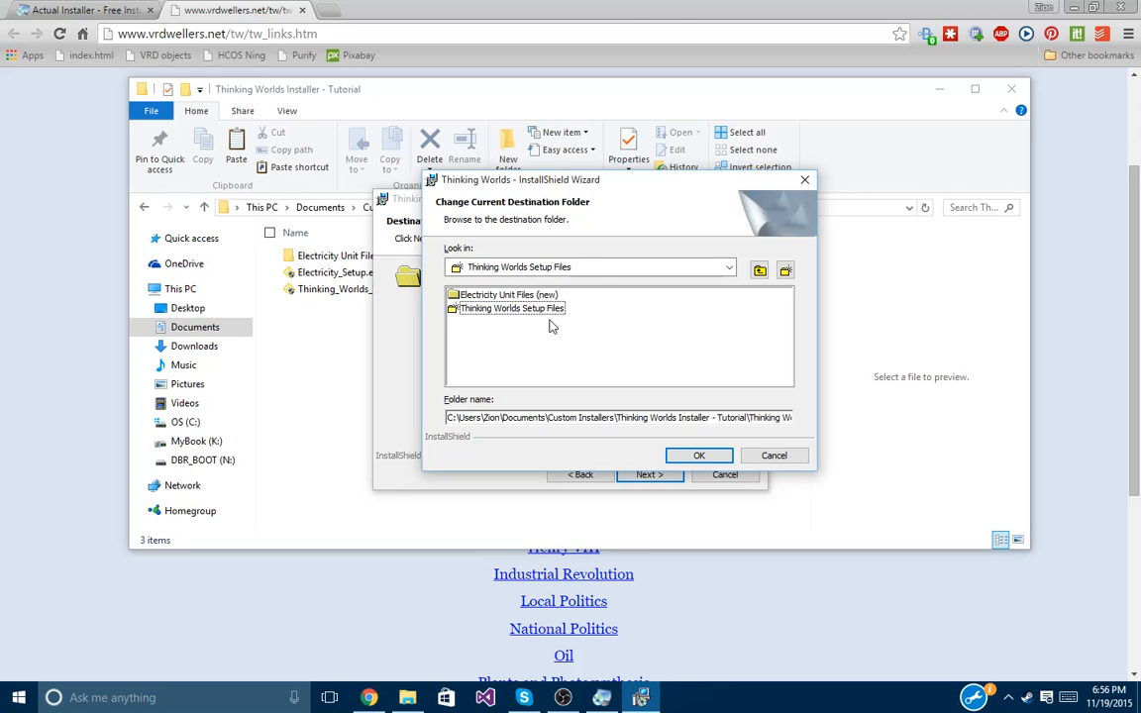
double_click(547, 312)
Confirm Thinking Worlds Setup Files as destination, keep Complete setup, install, and finish the wizard.
left_click(698, 455)
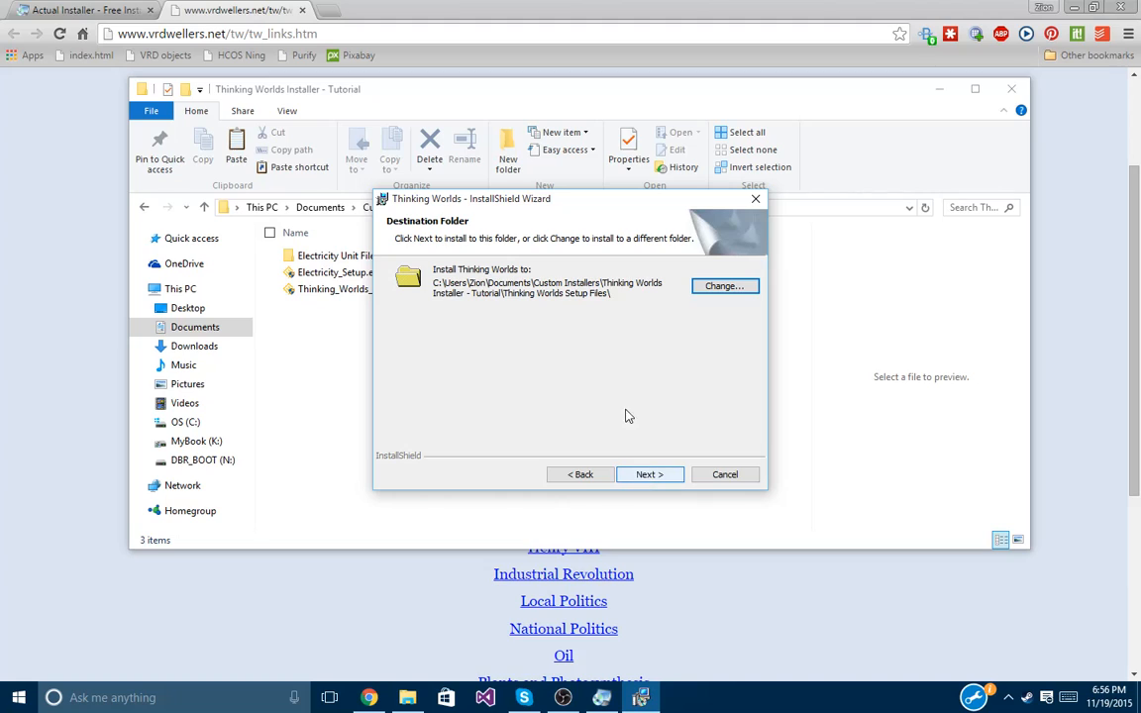
mouse_move(472, 209)
left_mouse_down()
mouse_move(766, 219)
mouse_move(490, 212)
left_mouse_up()
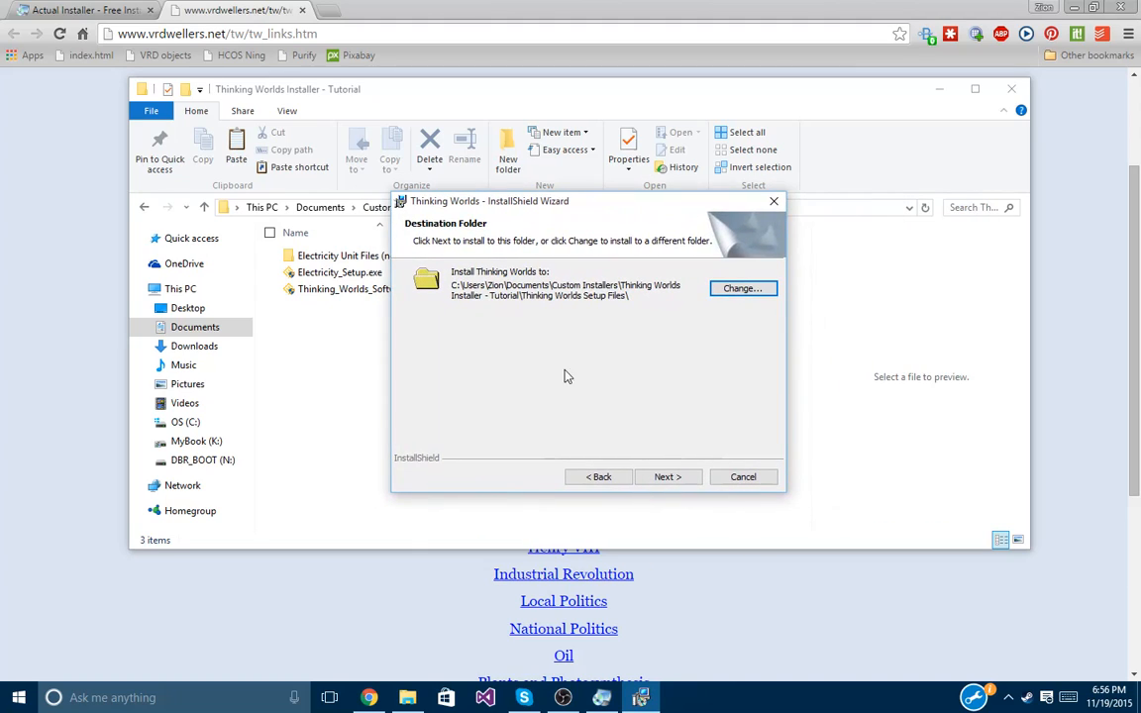
left_click(669, 478)
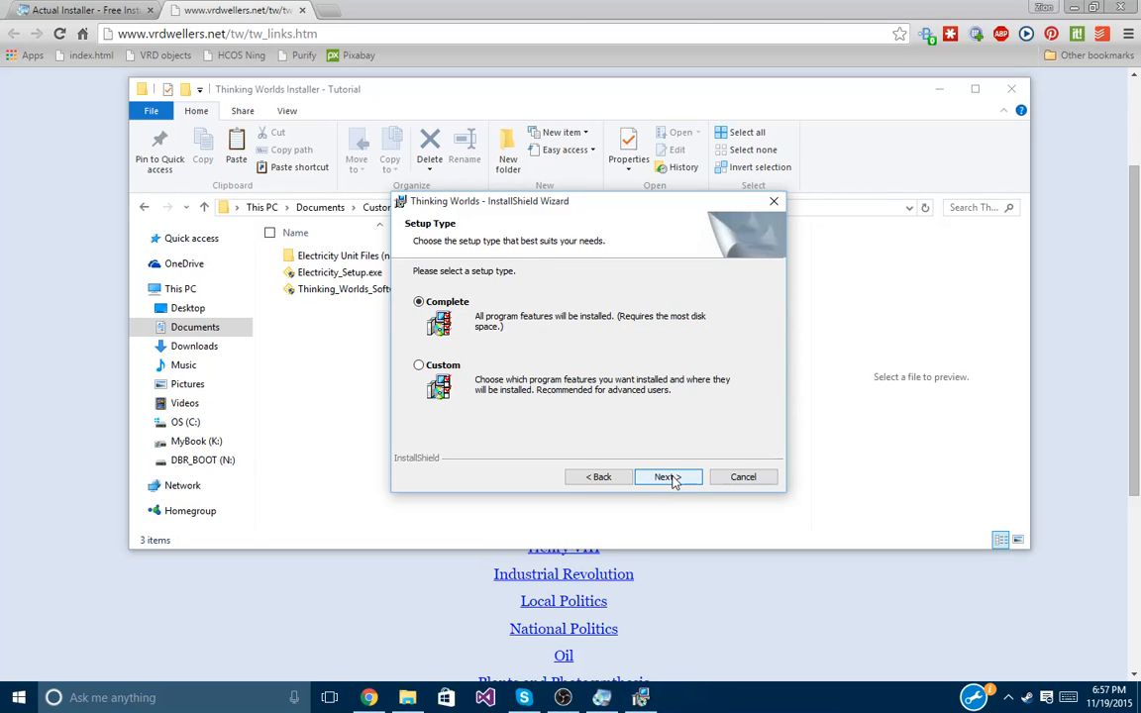
left_click(670, 479)
left_click(668, 478)
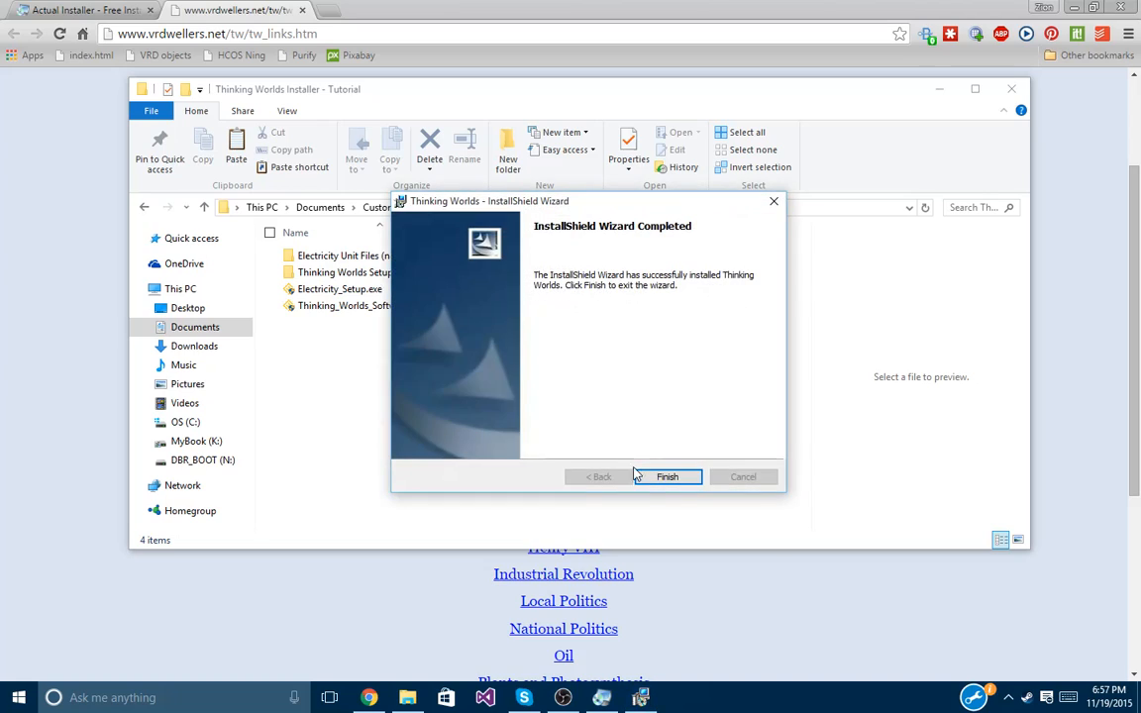
left_click(652, 477)
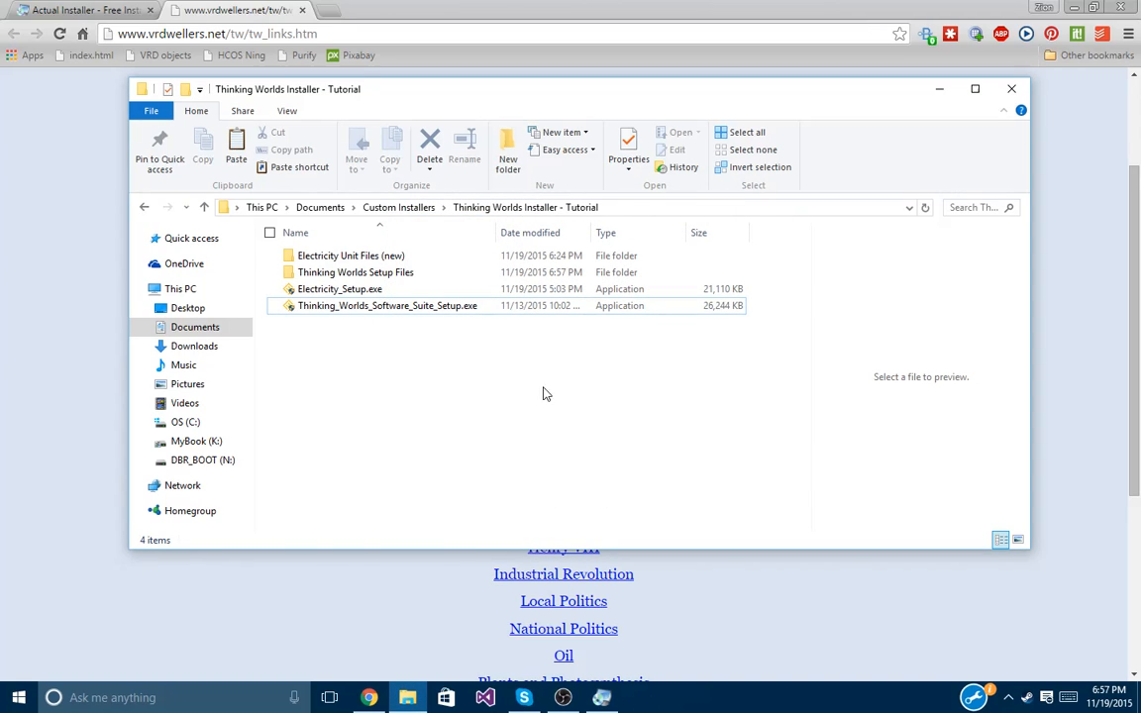
Open the installed Thinking Worlds folder inside Thinking Worlds Setup Files.
left_click(420, 275)
double_click(420, 274)
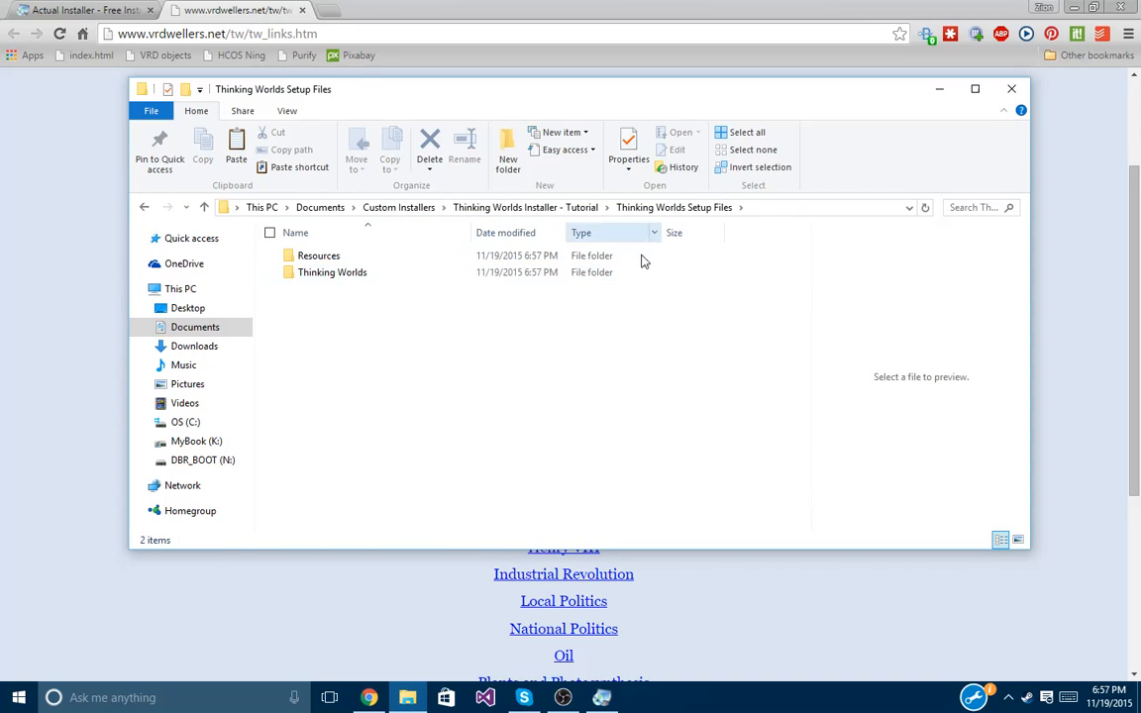
left_click_drag(419, 364, 329, 222)
left_click(410, 366)
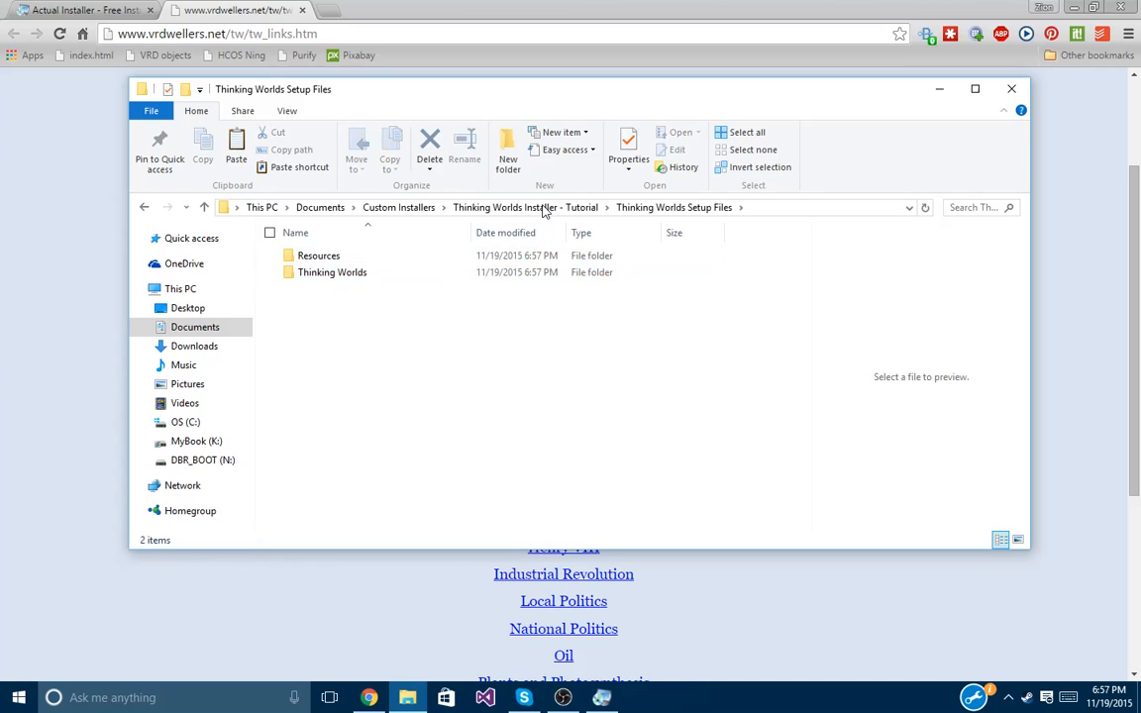
left_click(540, 207)
double_click(317, 273)
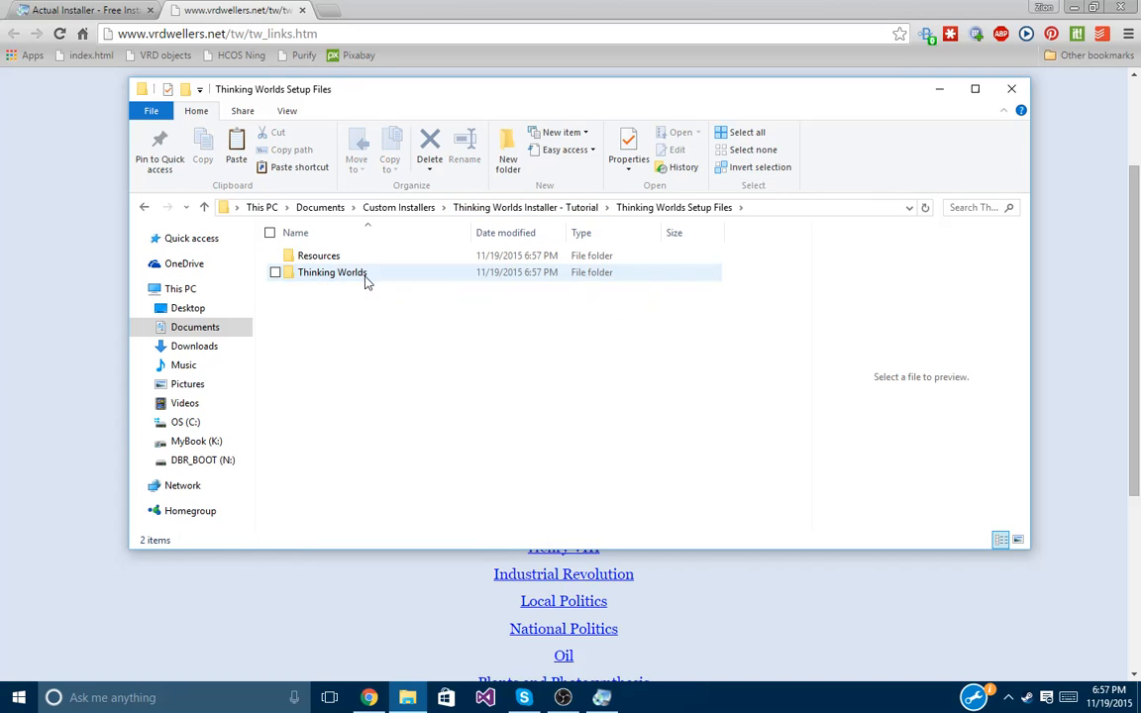
double_click(371, 275)
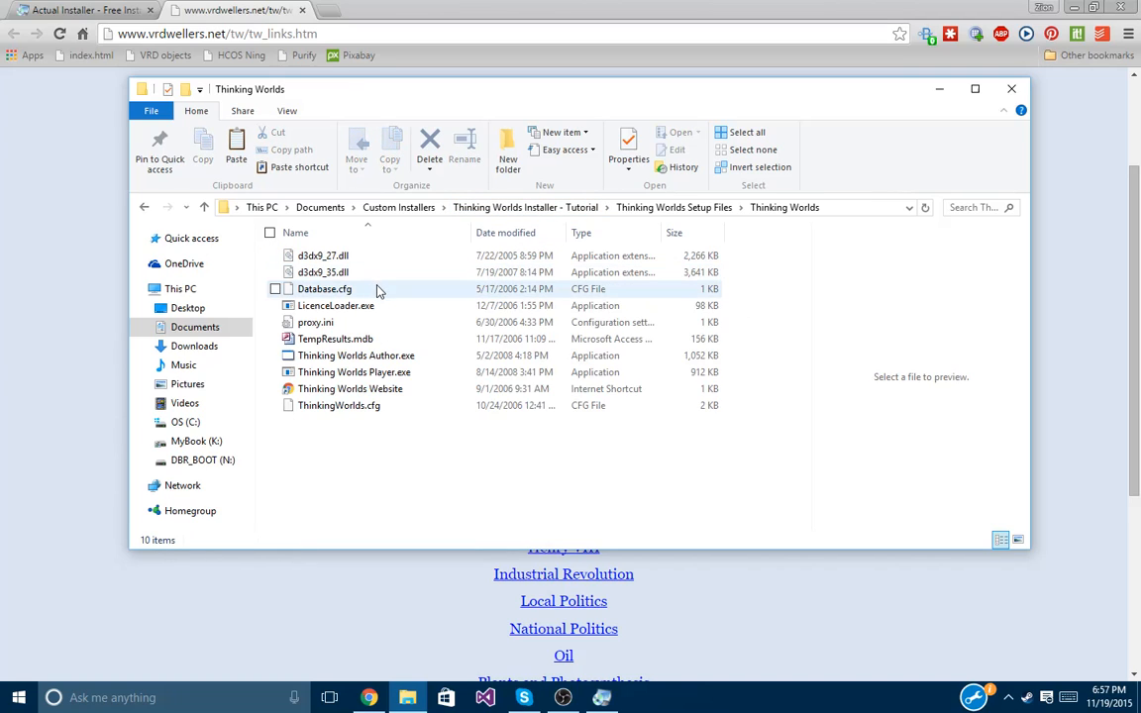
Launch and quit Thinking Worlds Player, delete ErrorLog.txt, then go back up to the tutorial folder.
double_click(442, 372)
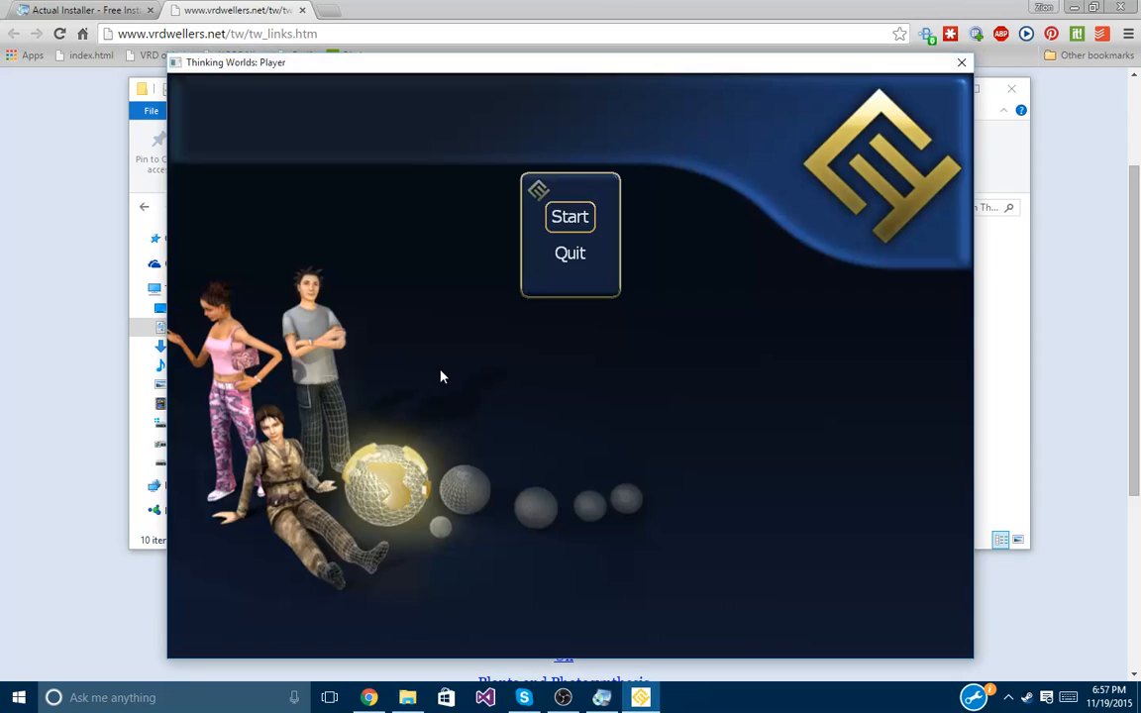
left_click(572, 254)
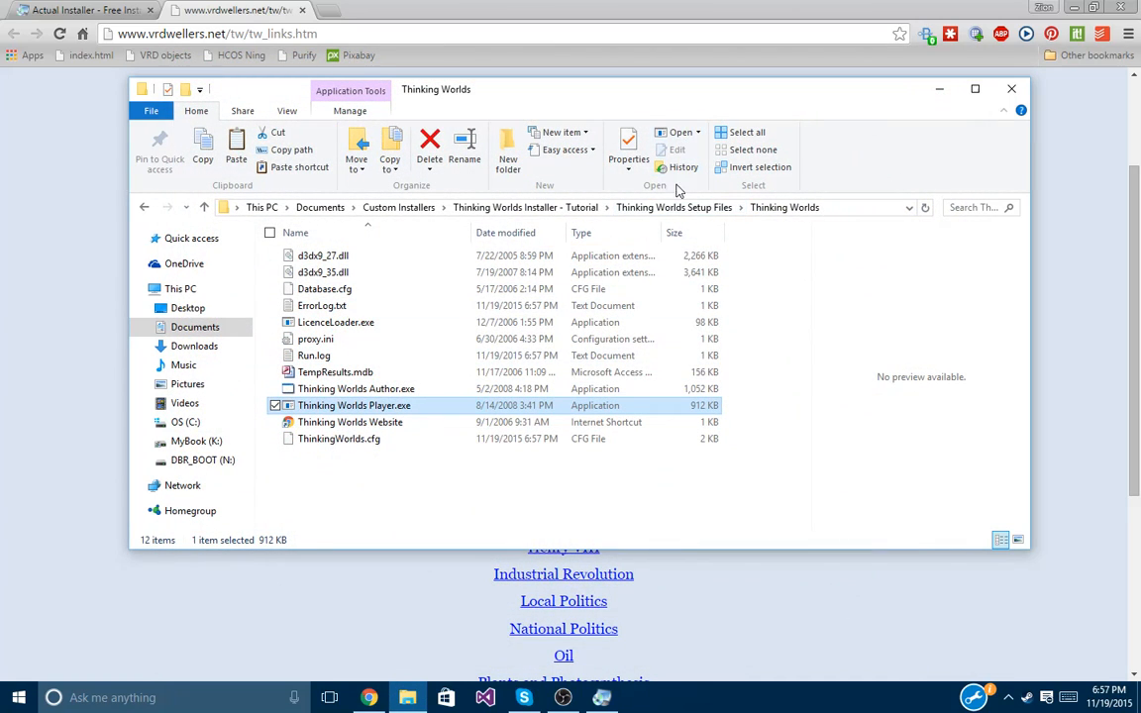
left_click(496, 307)
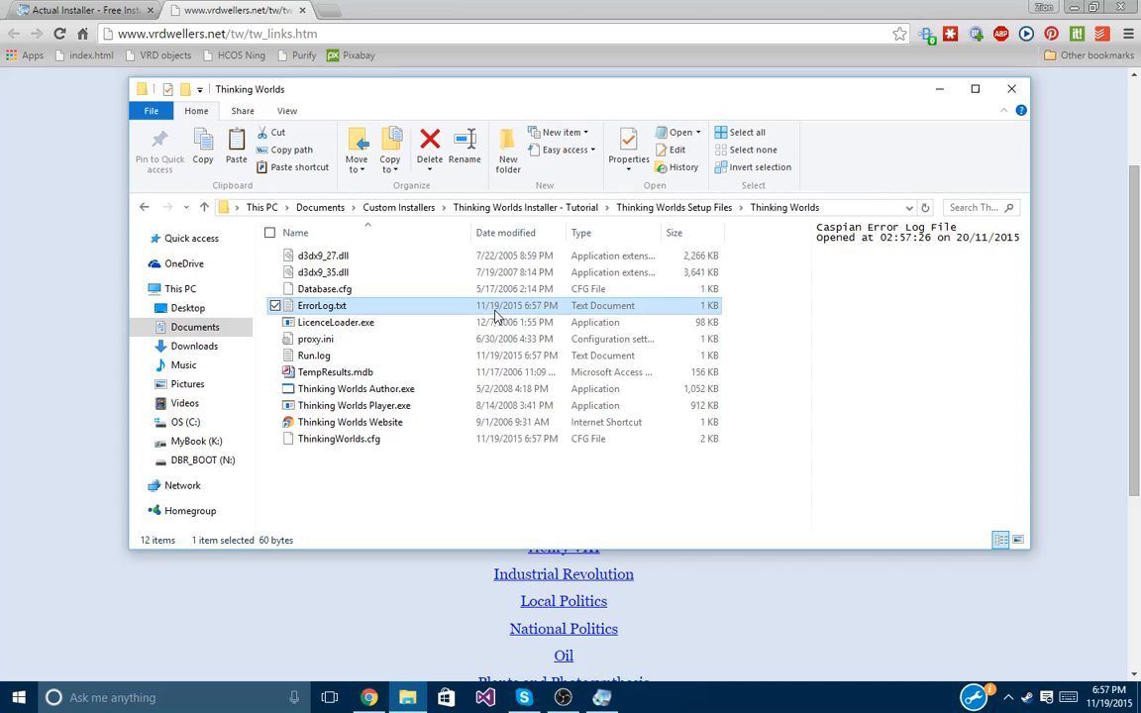
key("Delete")
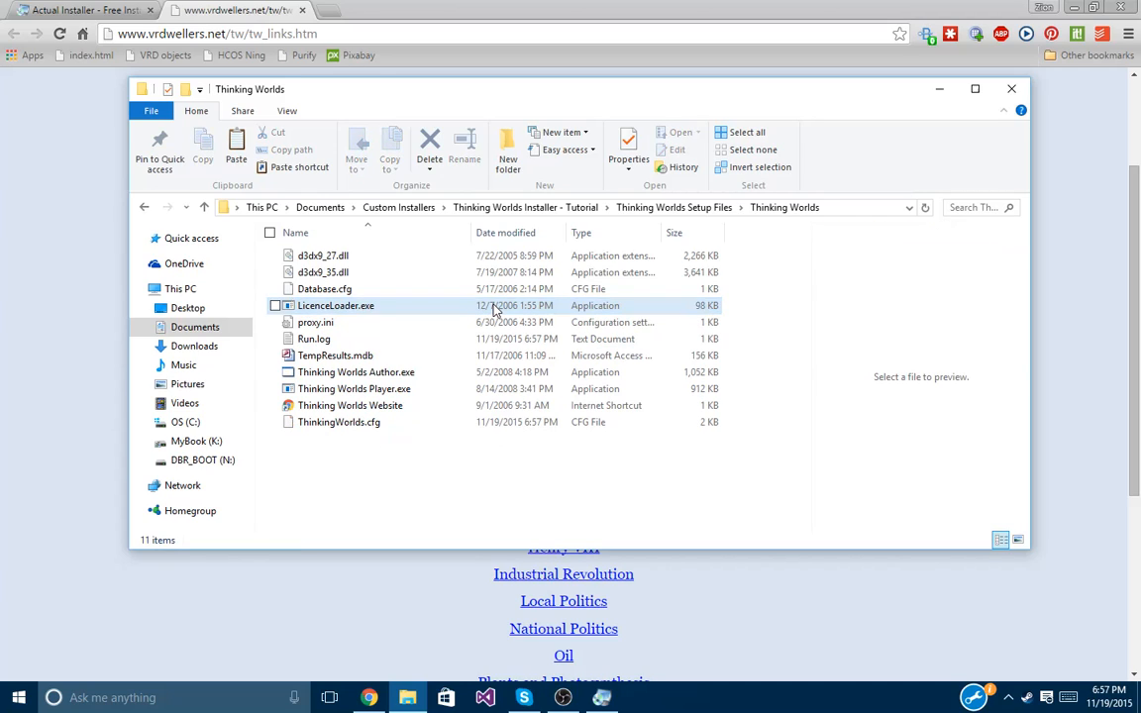
left_click(664, 214)
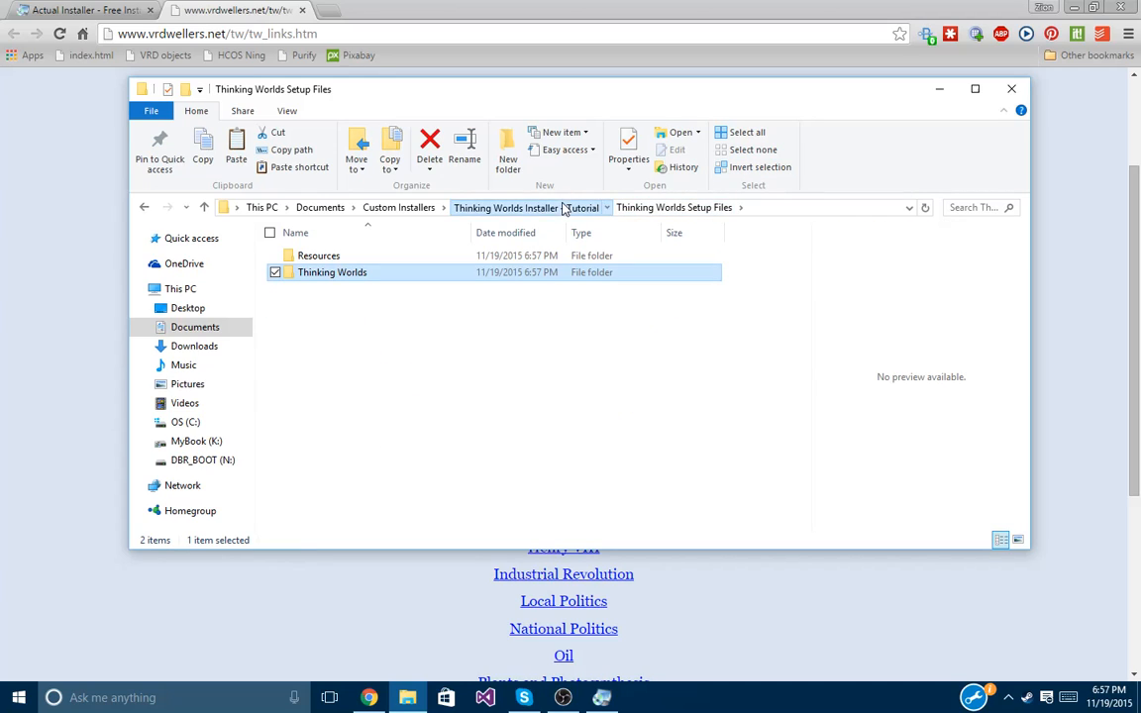
left_click(561, 209)
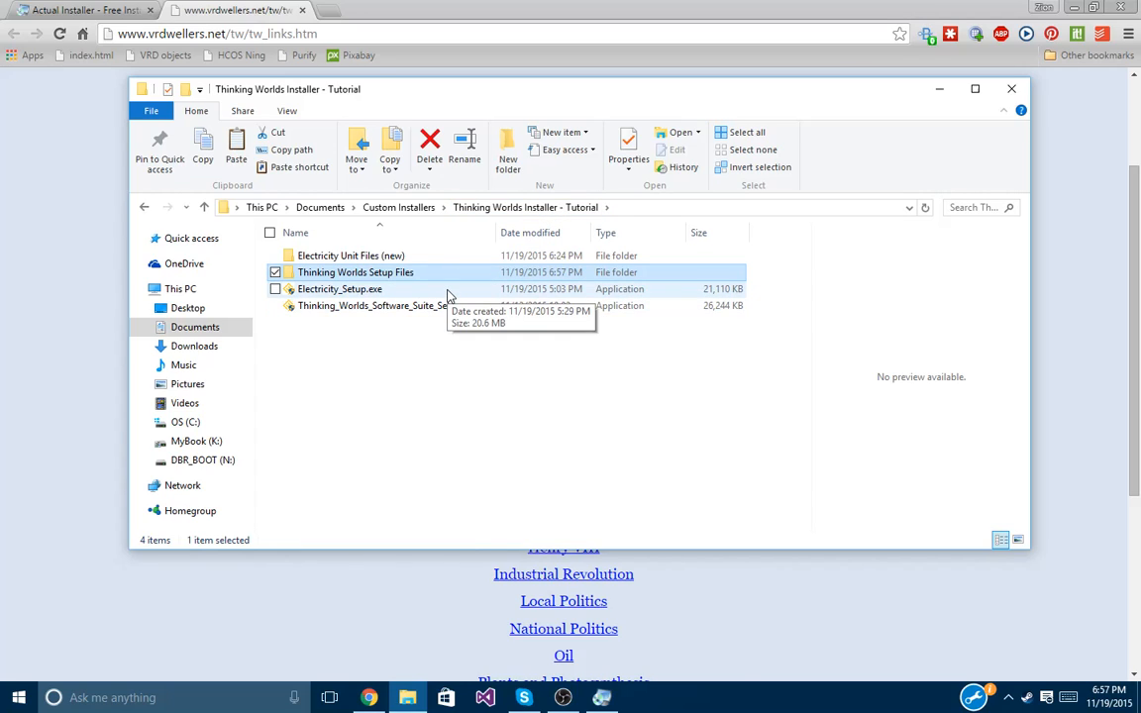
left_click(447, 360)
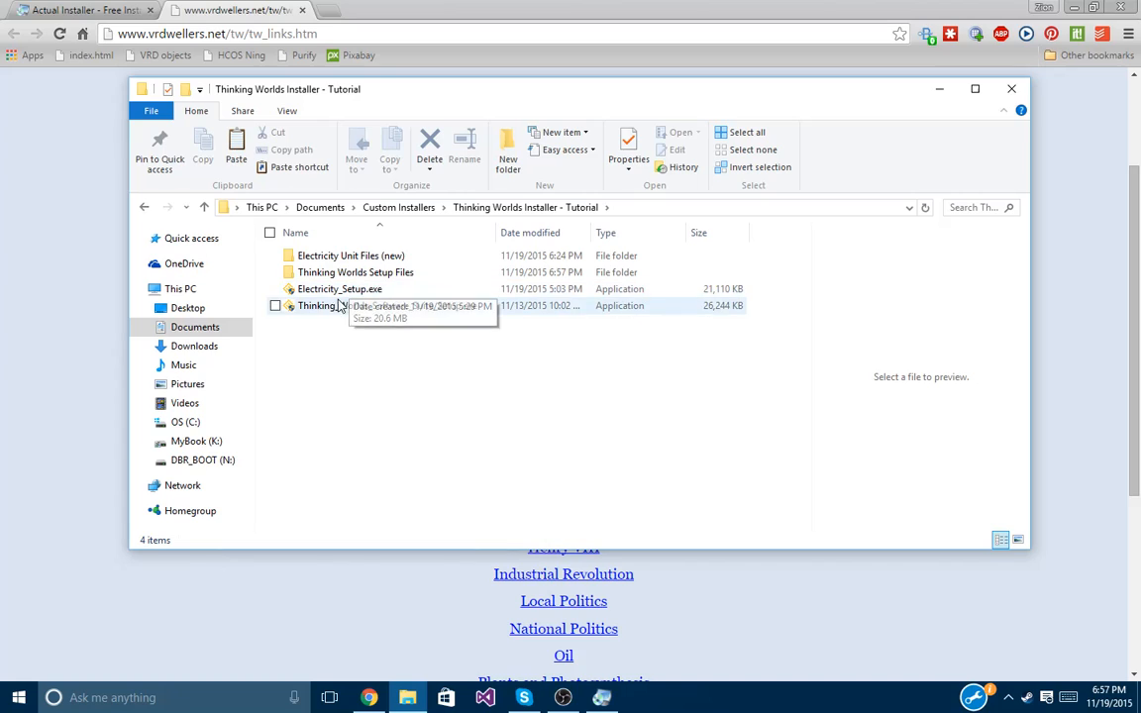
Run Electricity_Setup.exe, choose Remove, and uninstall Thinking Worlds - Electricity through to Finish.
left_click(324, 293)
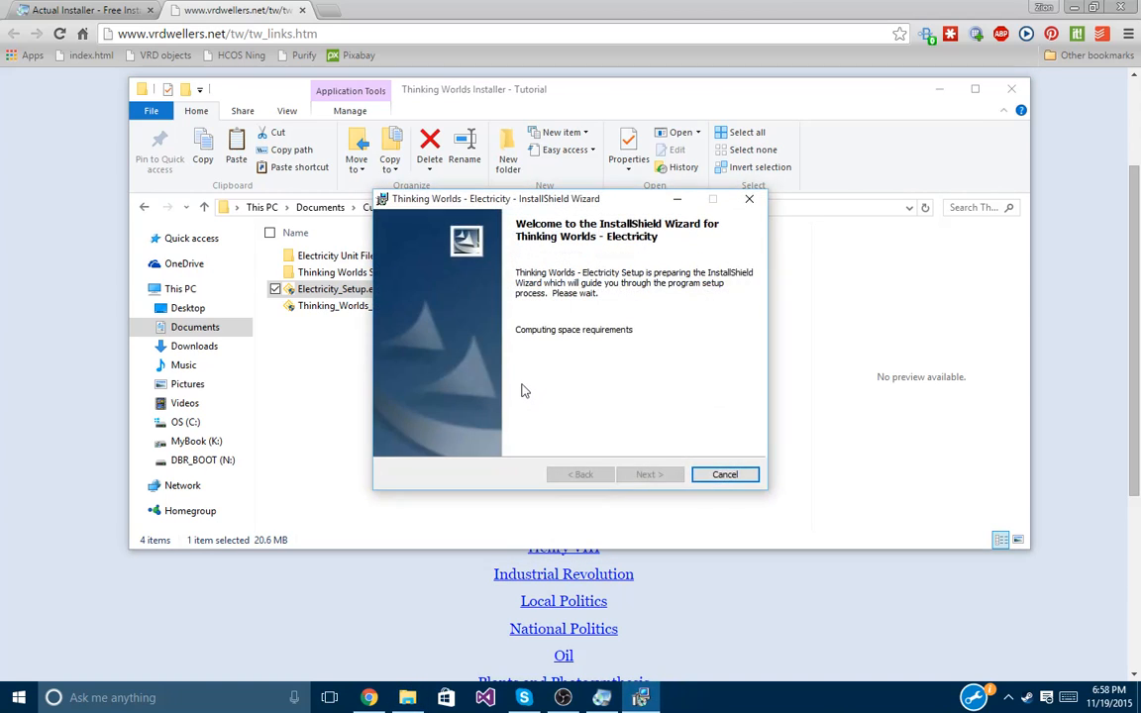
left_click(651, 476)
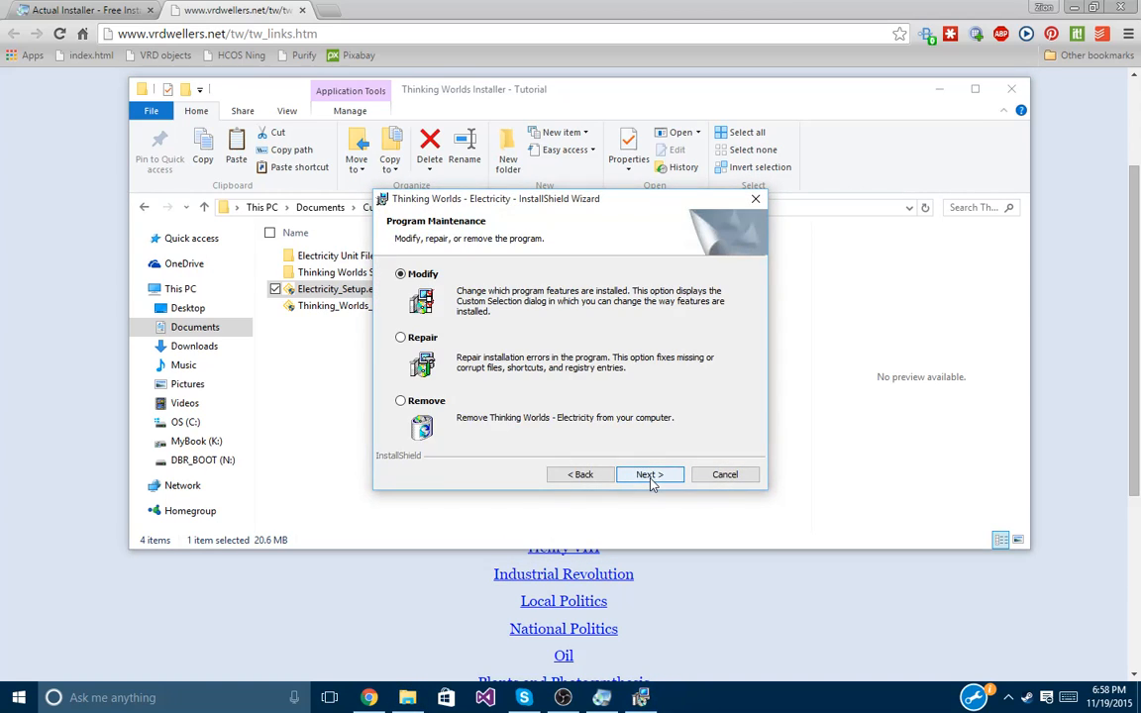
left_click_drag(451, 199, 486, 297)
left_click(466, 369)
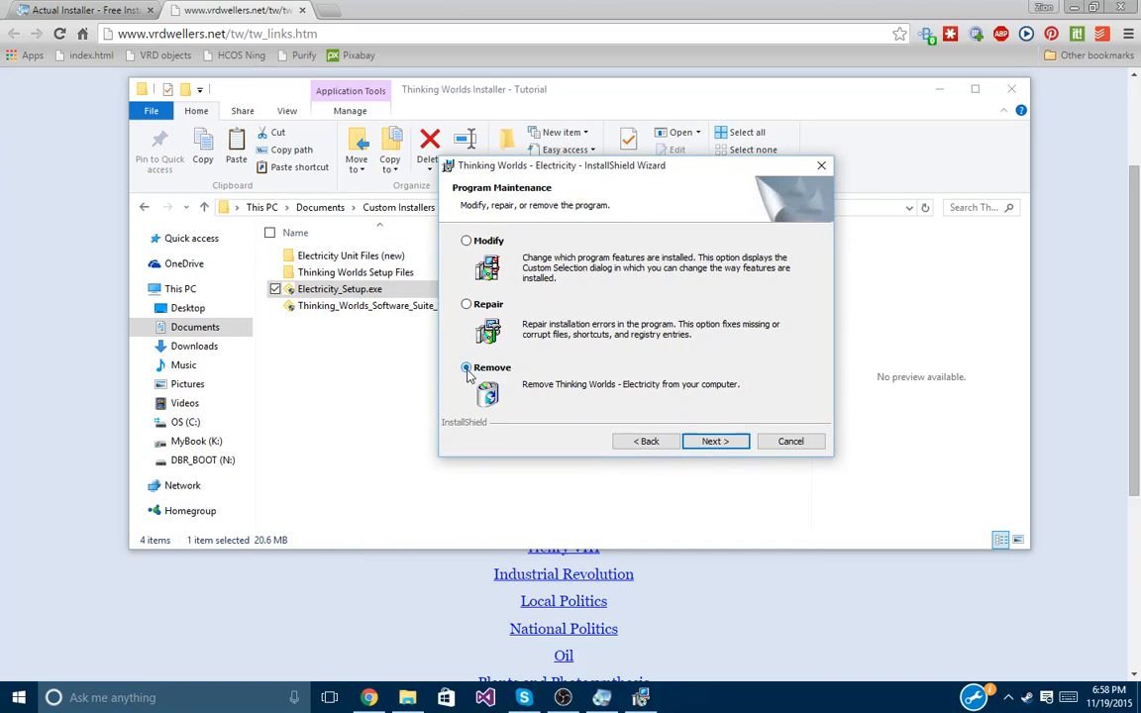
left_click(719, 444)
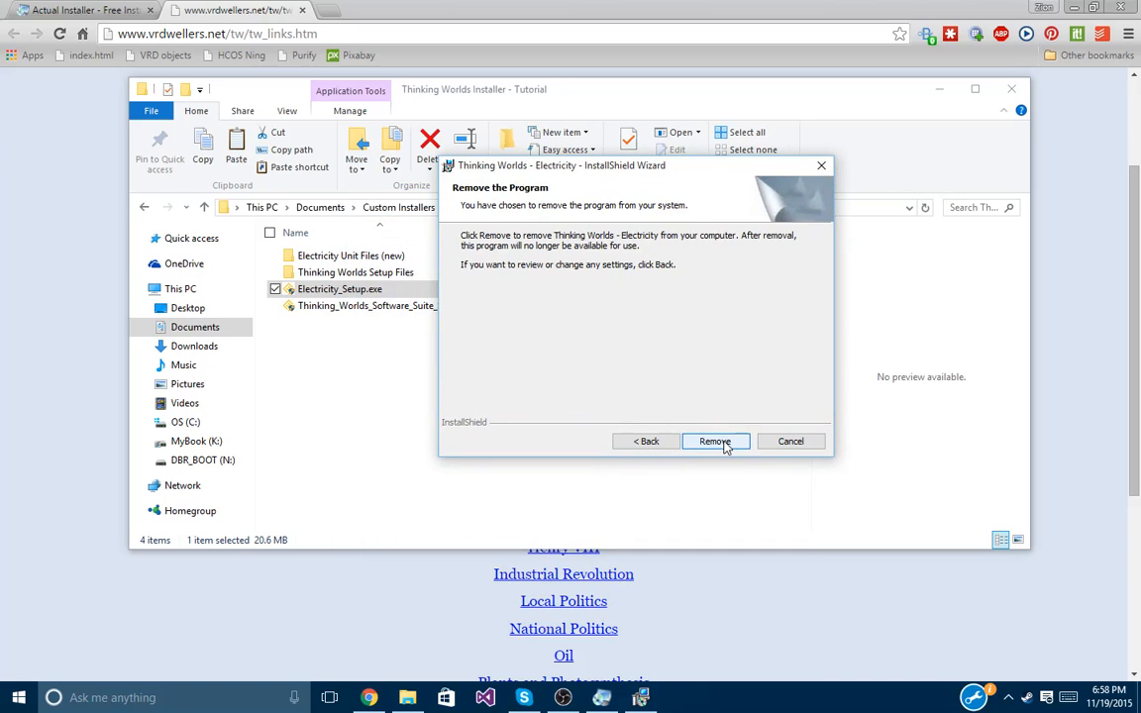
left_click(724, 443)
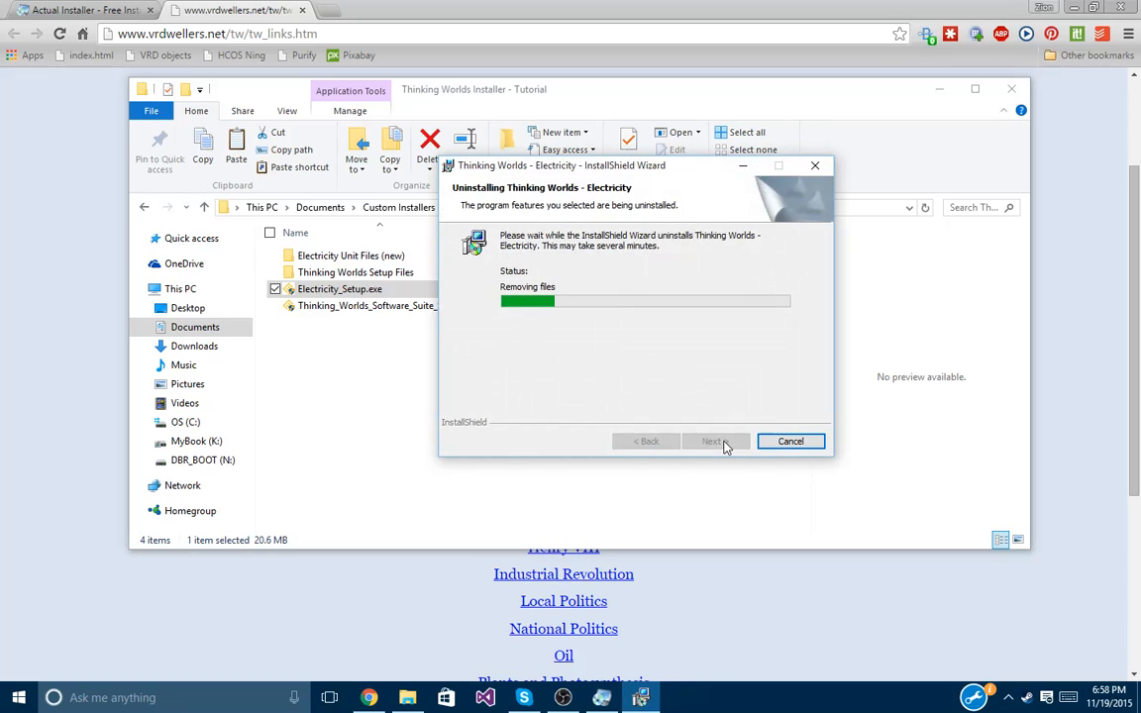
left_click(721, 441)
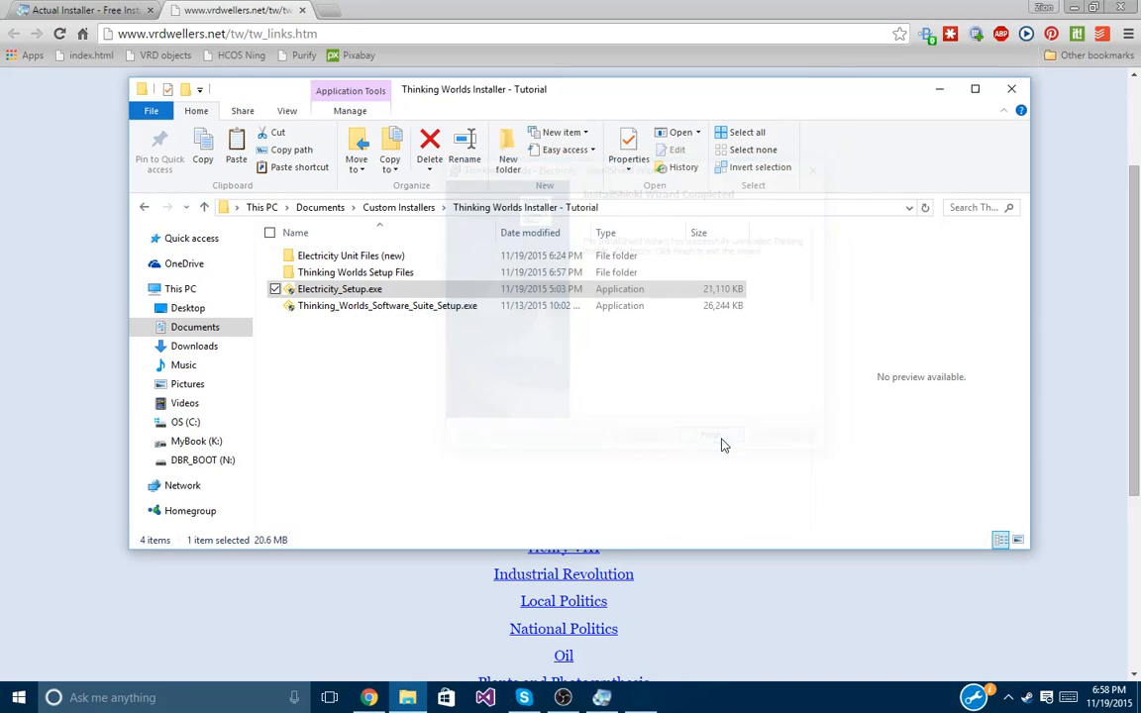
Relaunch Electricity_Setup.exe, dismiss the antivirus notice and accept the licence agreement.
double_click(370, 294)
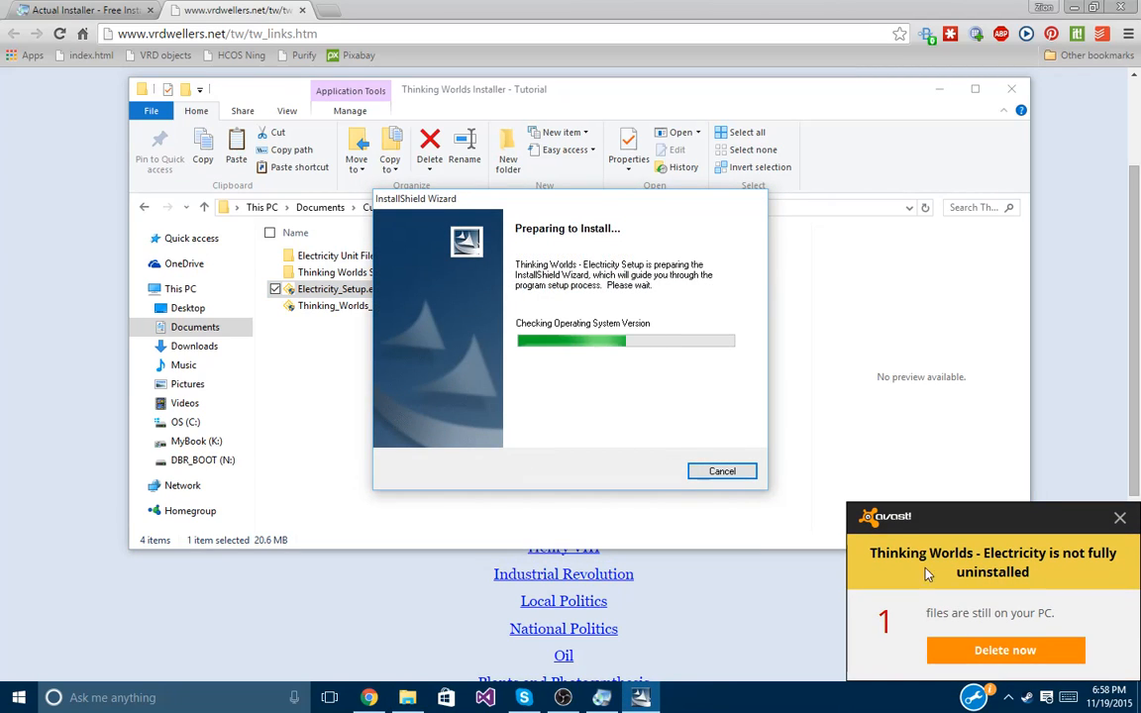
left_click(1121, 520)
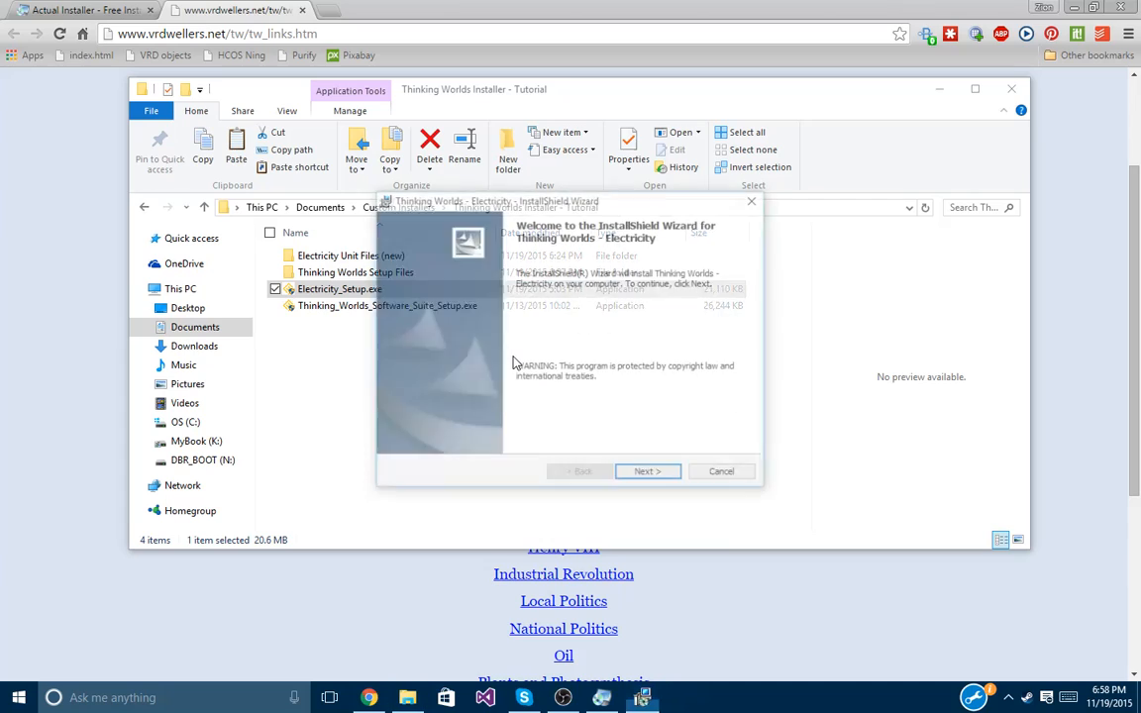
left_click(650, 476)
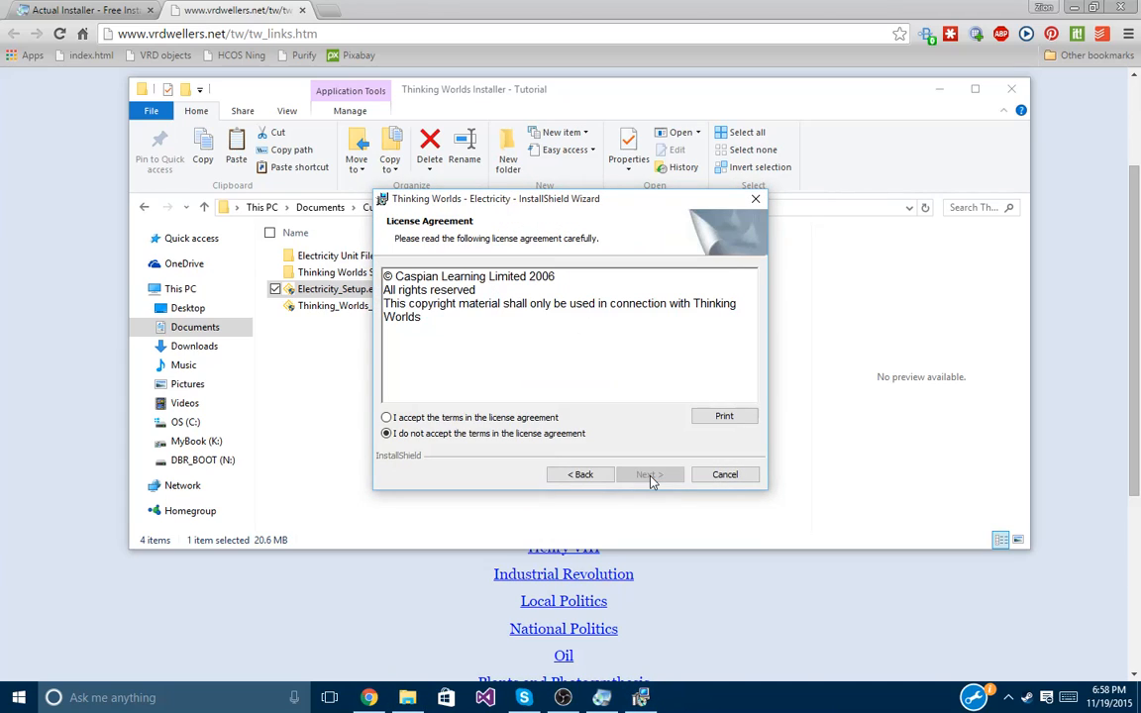
left_click(450, 417)
left_click(651, 474)
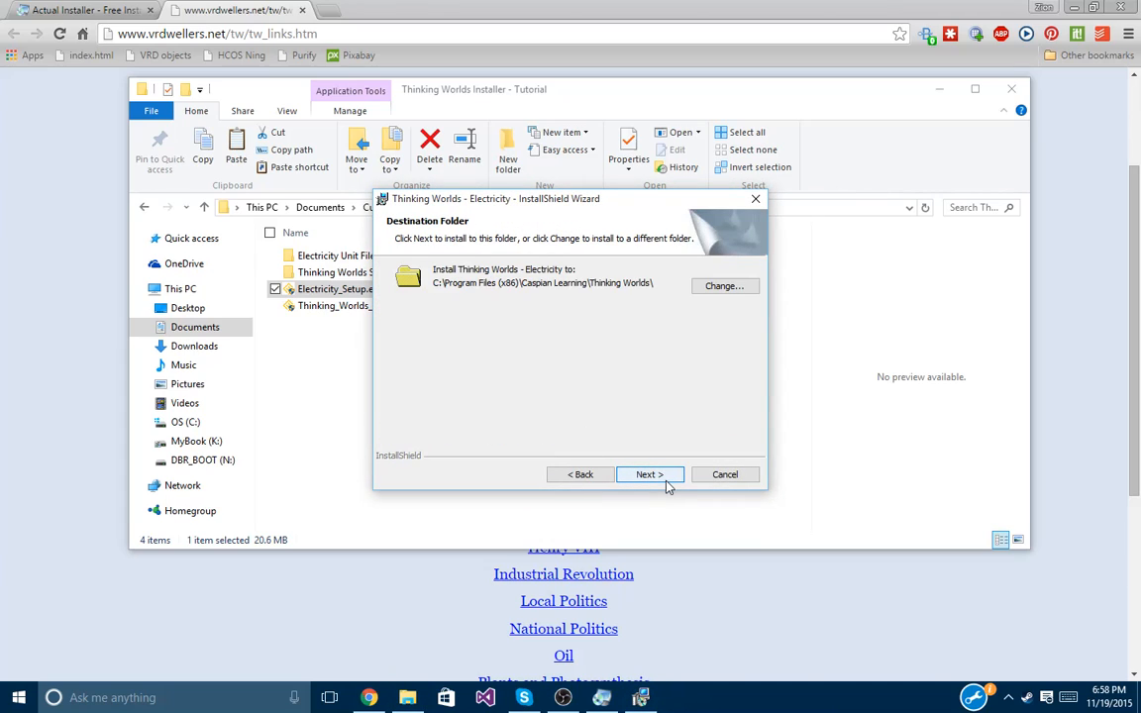
Browse the destination picker to Documents\Custom Installers\Thinking Worlds Installer - Tutorial.
left_click(724, 286)
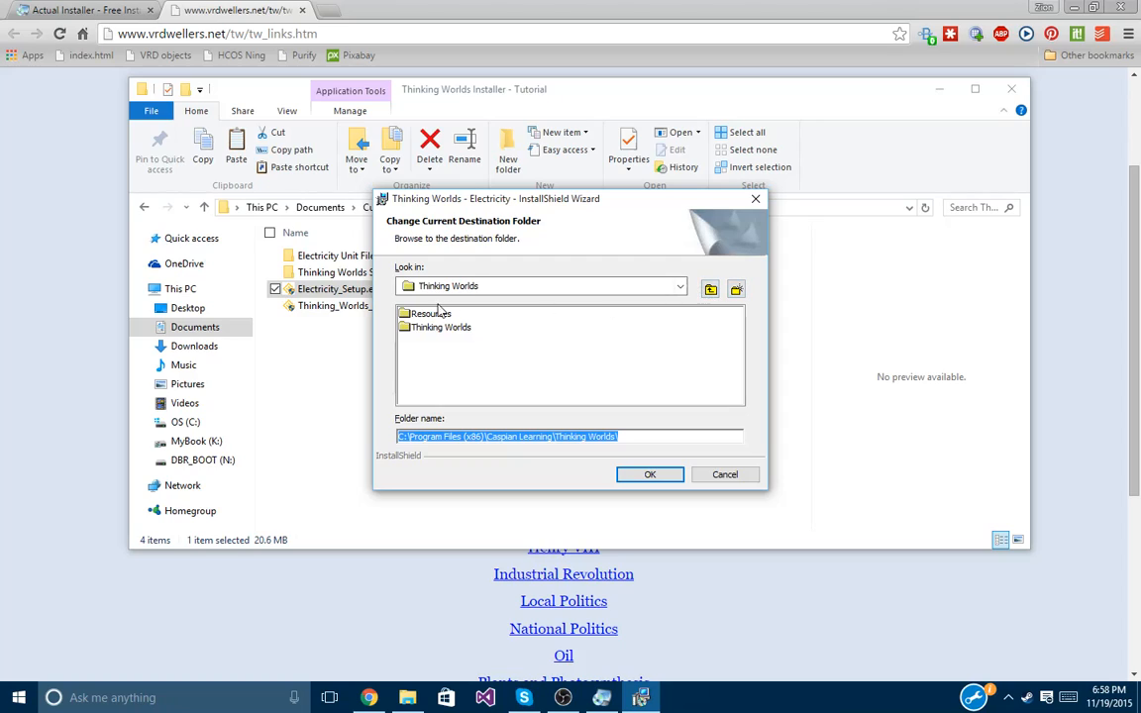
left_click(713, 290)
left_click(713, 290)
left_click(713, 290)
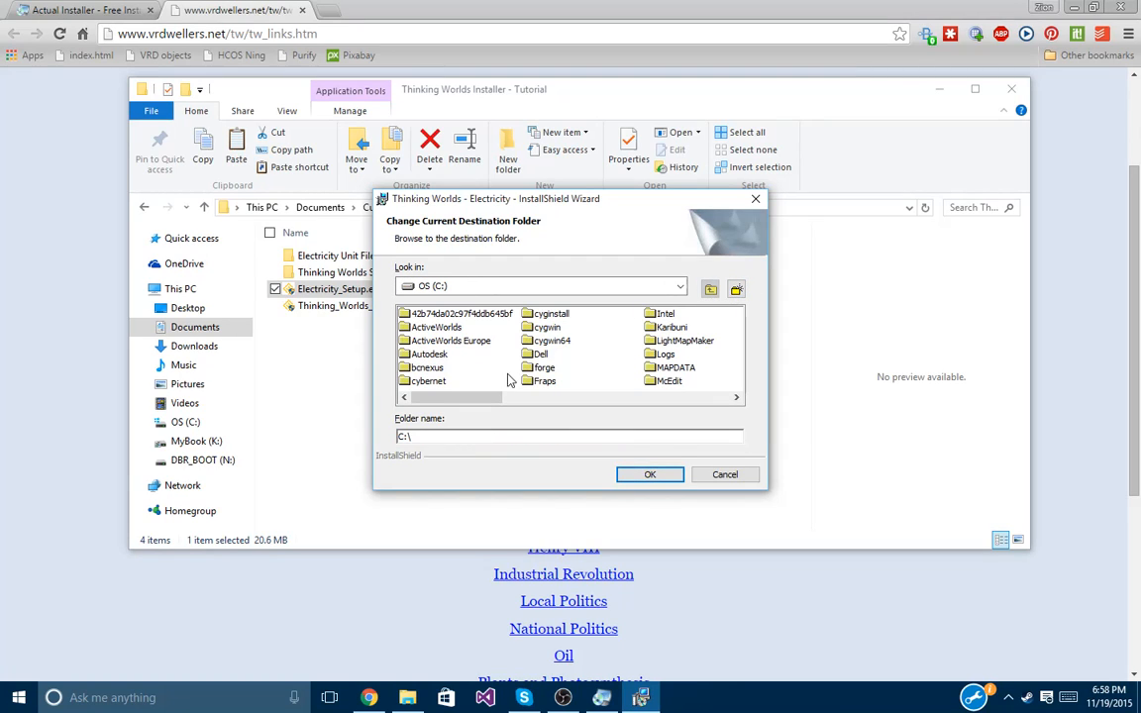
left_click(541, 370)
key("u")
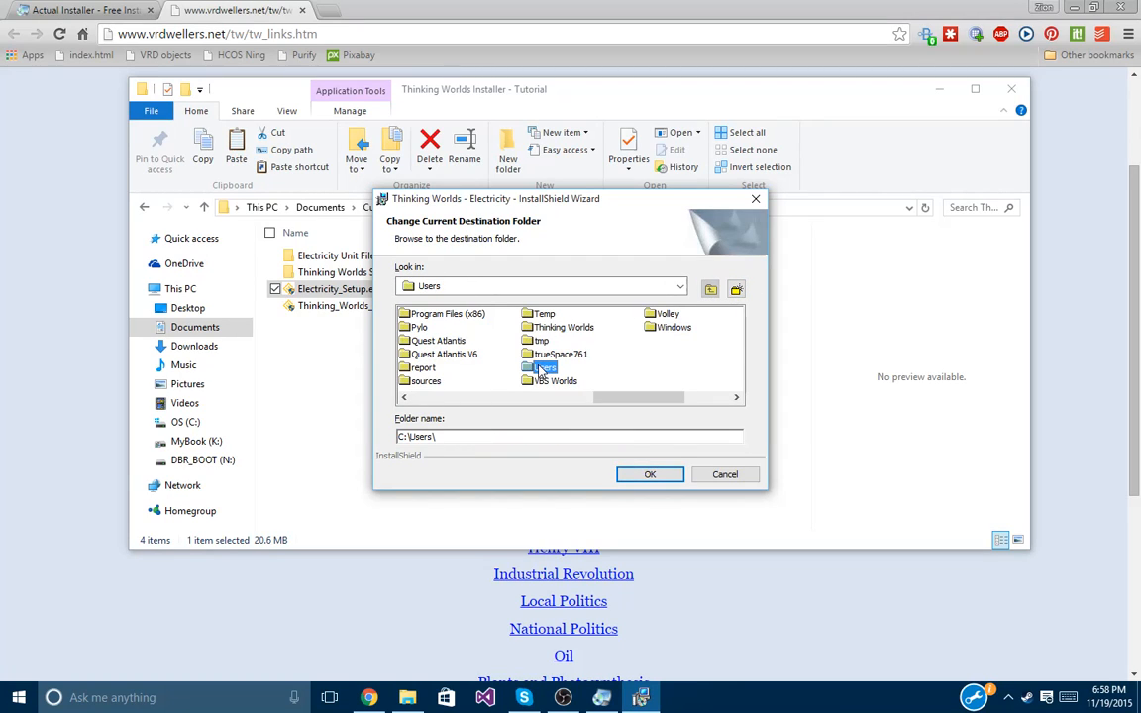
double_click(540, 369)
double_click(416, 340)
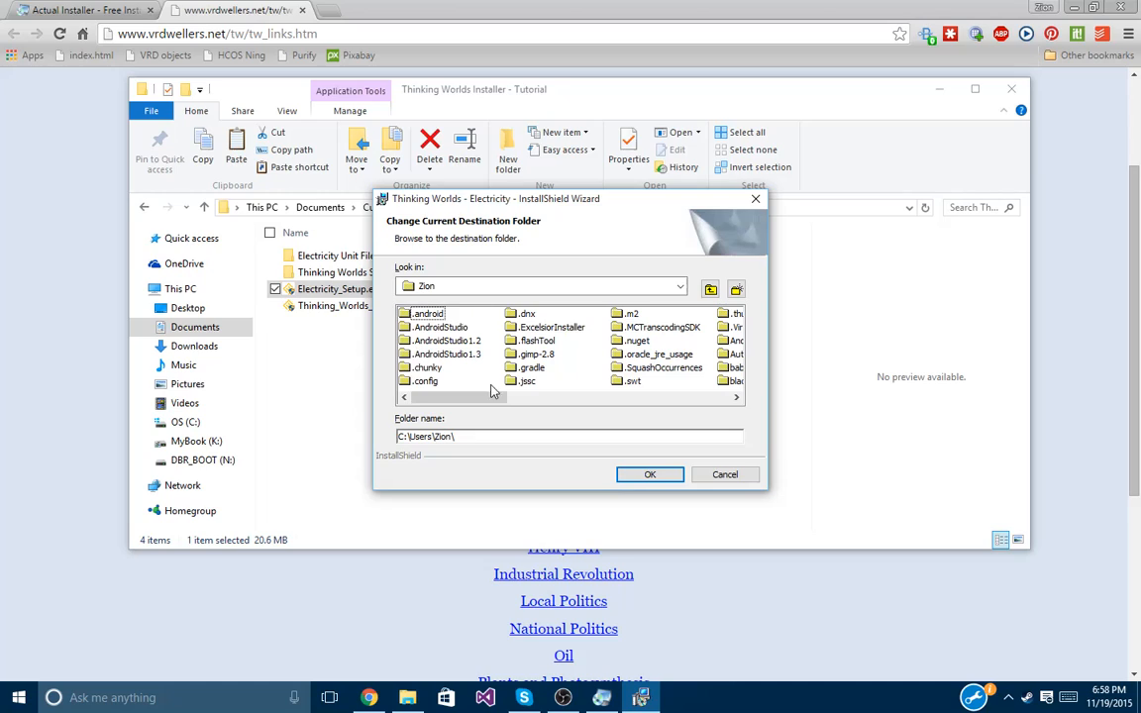
left_click(532, 367)
key("d")
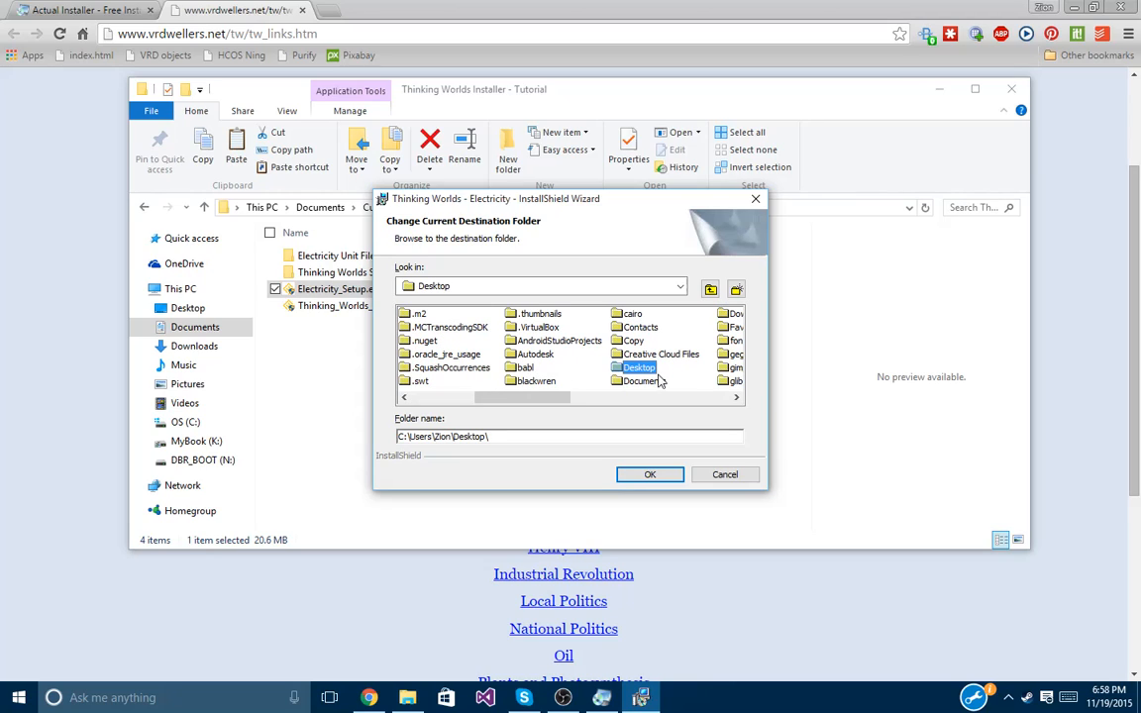
double_click(643, 382)
left_click(421, 340)
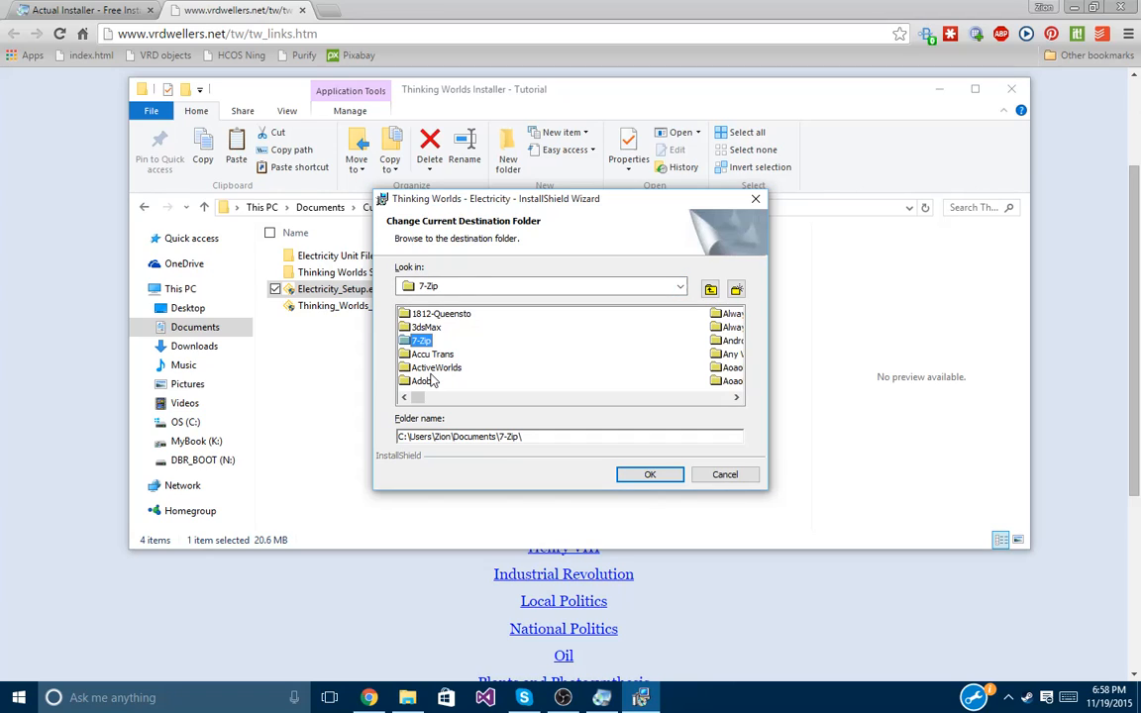
key("c")
double_click(734, 381)
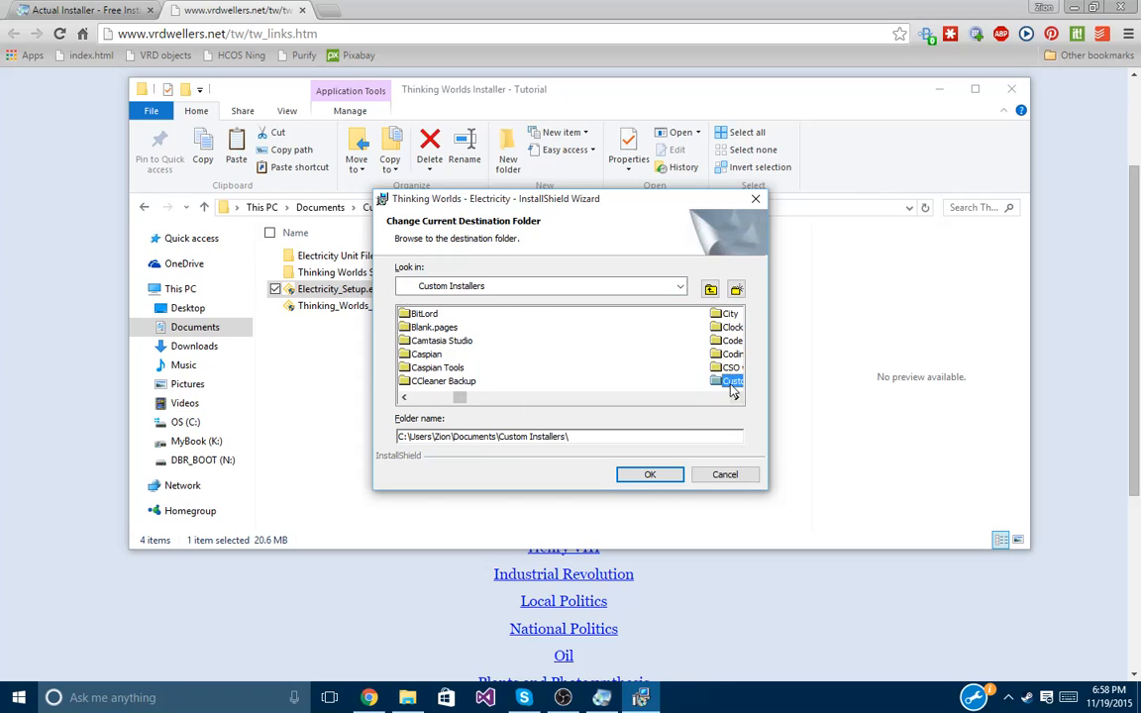
left_click(498, 313)
double_click(498, 313)
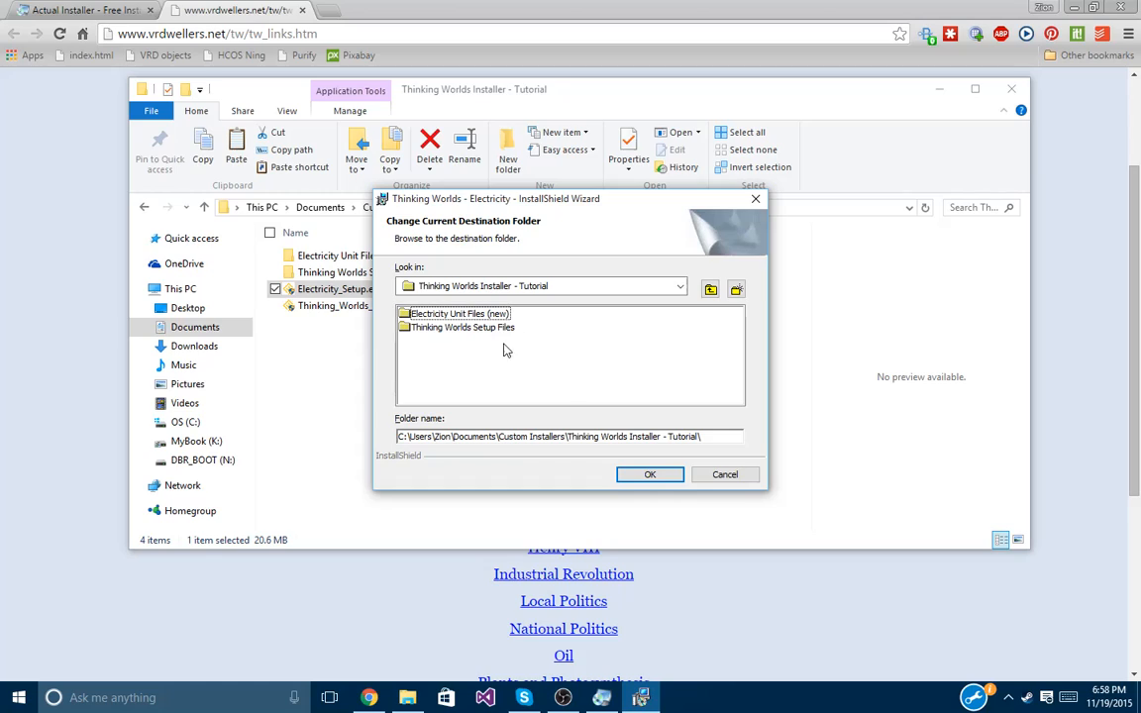
Create a folder named 'Electricity Unit Files (Old)' and install Thinking Worlds - Electricity into it.
left_click(736, 288)
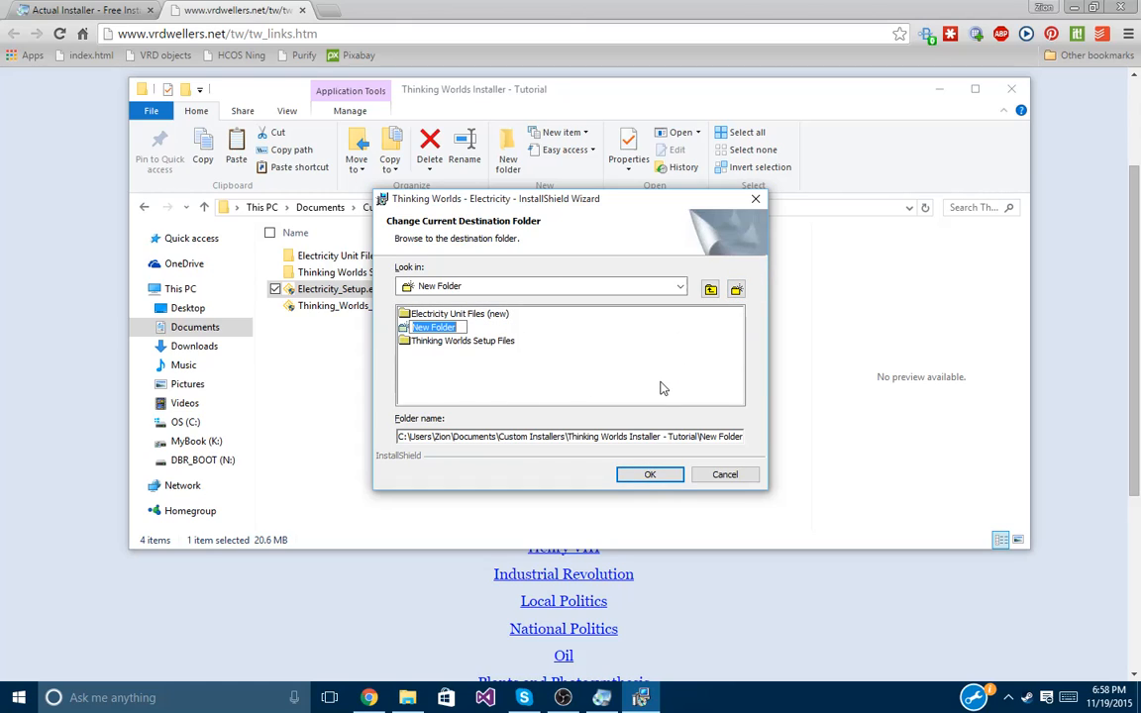
type("El")
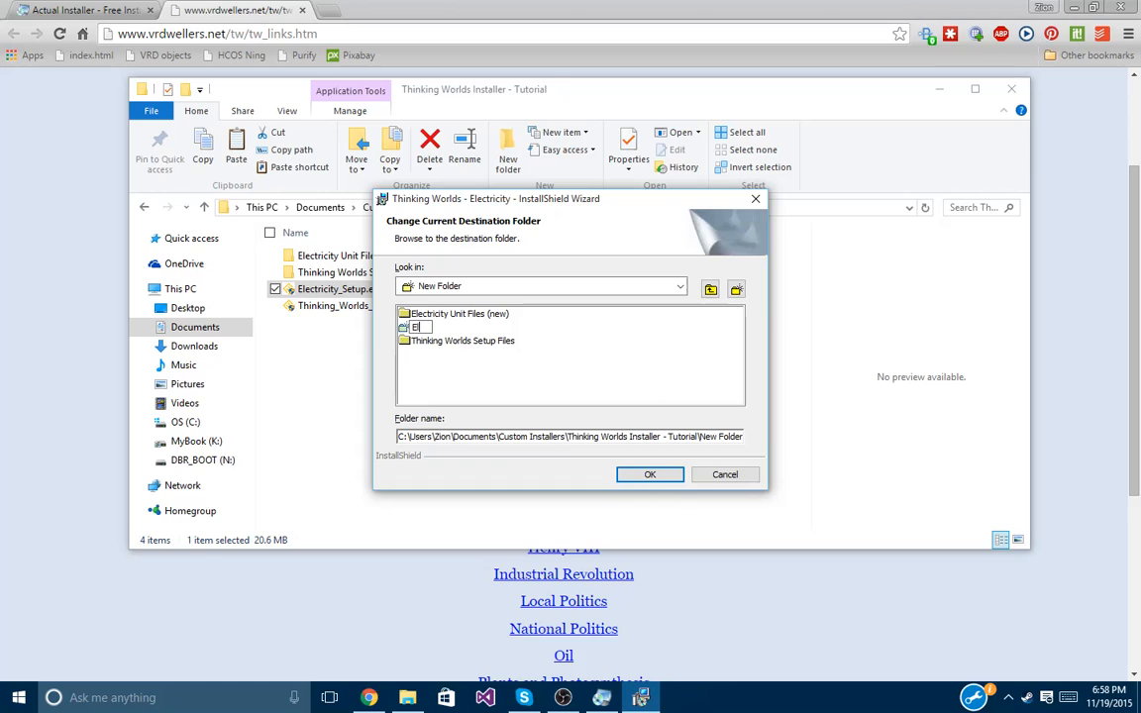
type("ectr")
type("icity Unit Fil")
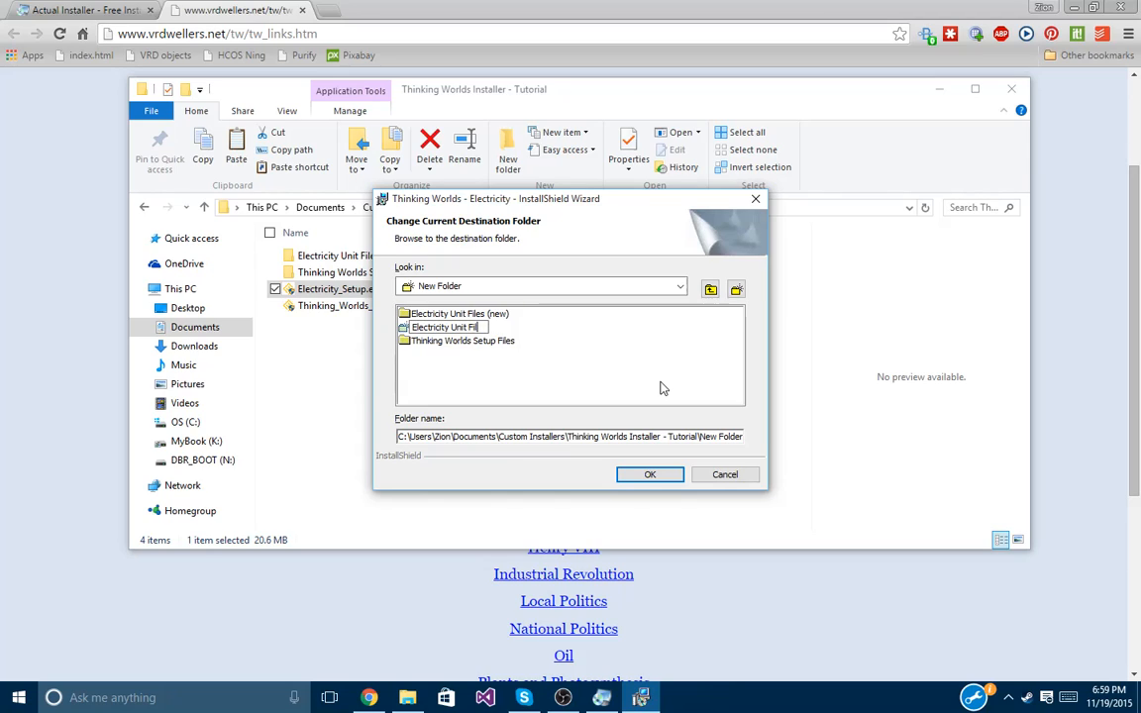
type("es (Old)")
key("Return")
left_click(650, 475)
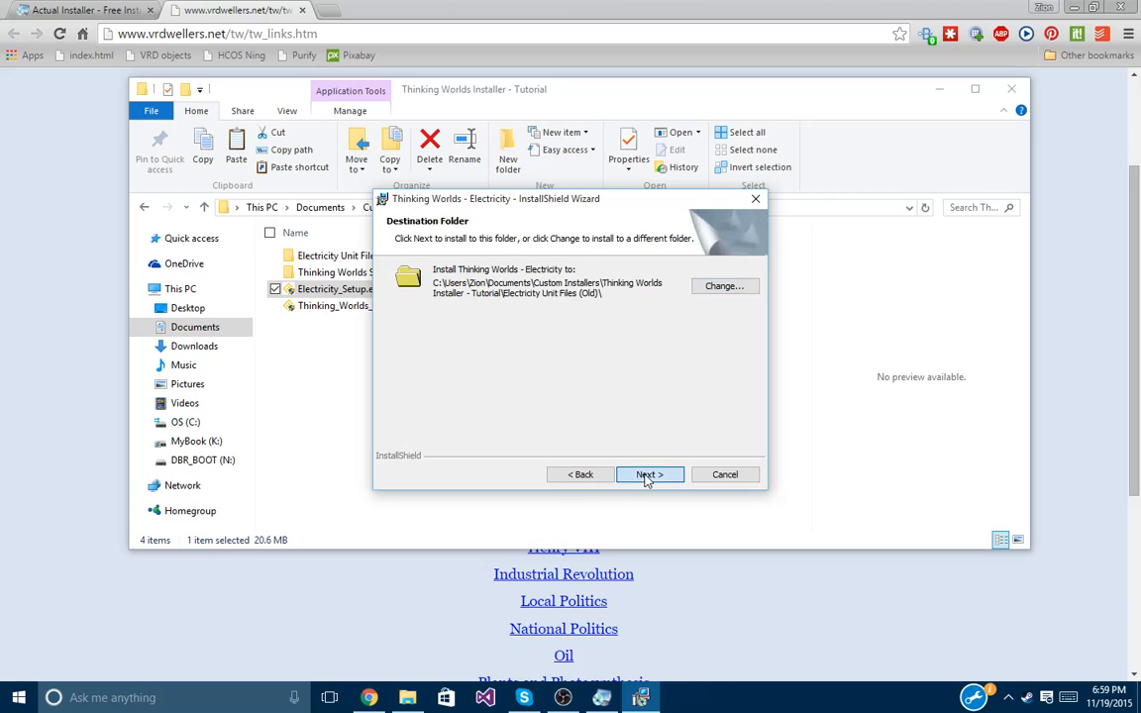
left_click(650, 474)
left_click(649, 475)
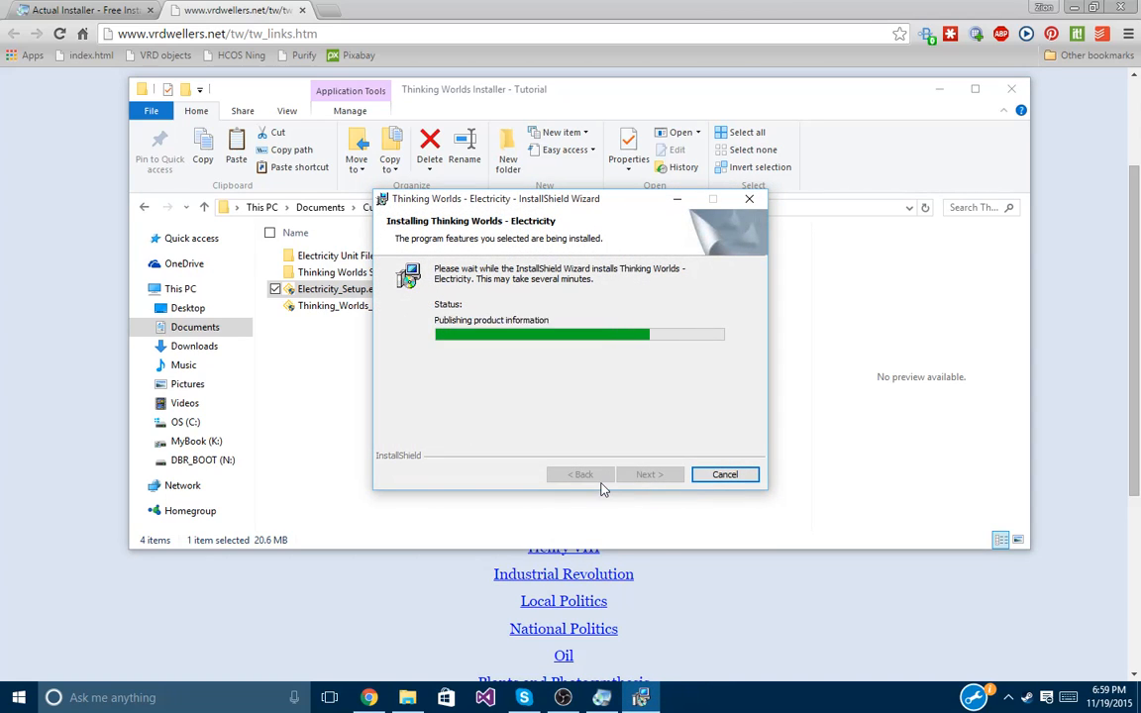
Finish the installer and inspect the Resources folder inside Electricity Unit Files (Old).
left_click(647, 472)
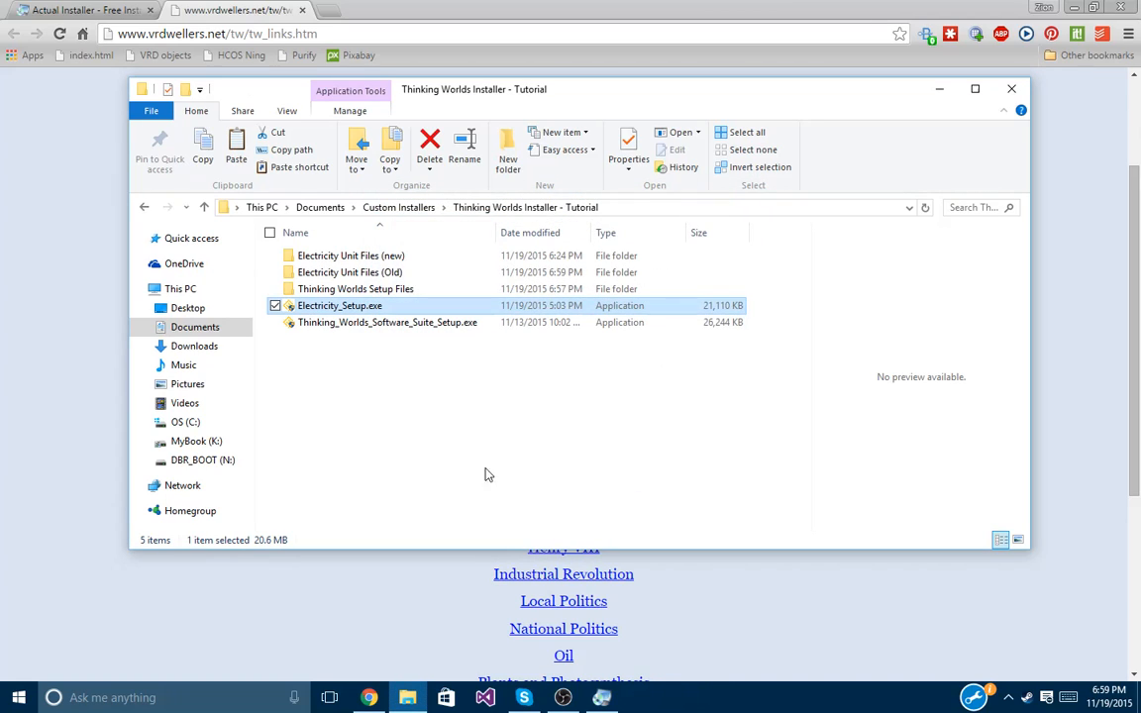
double_click(388, 272)
double_click(381, 255)
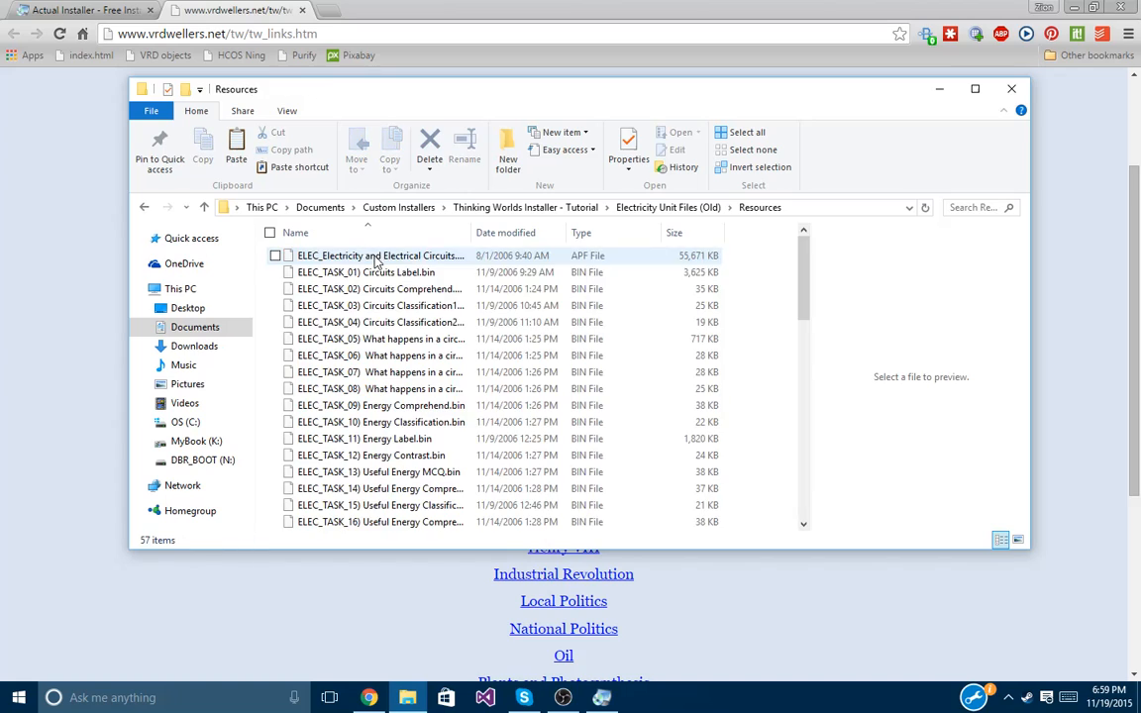
scroll(514, 426, "down", 5)
Return to the tutorial installer folder and switch to the blank Actual Installer project.
left_click(590, 207)
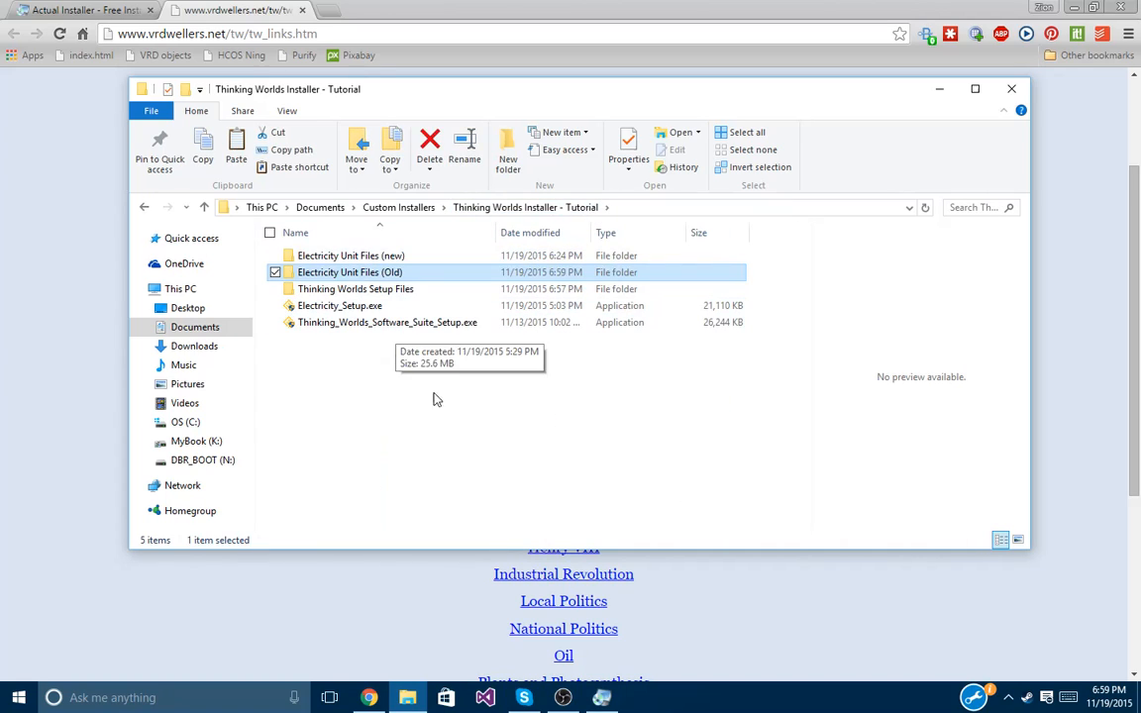
left_click(402, 291)
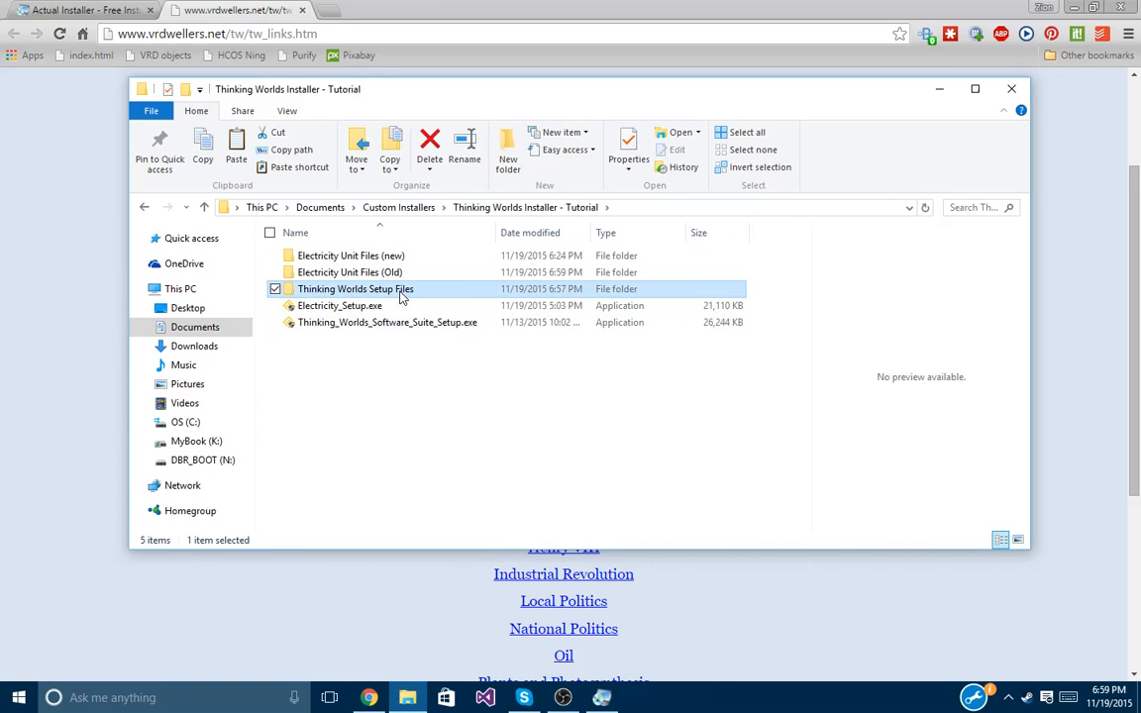
left_click(368, 354)
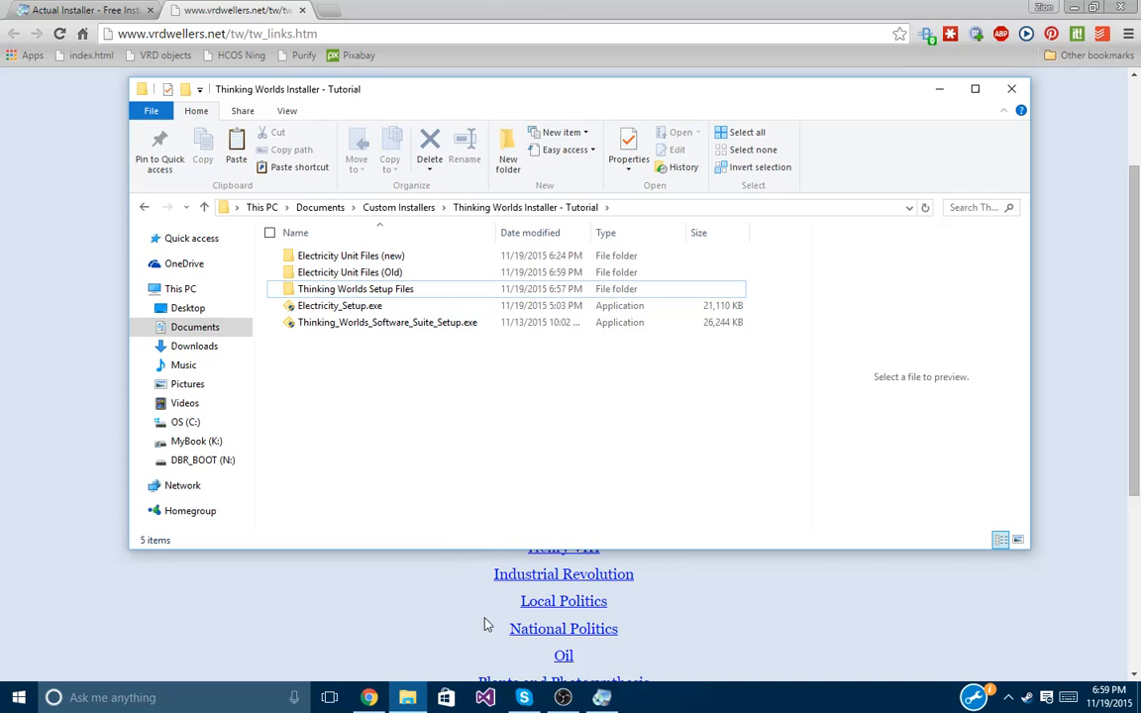
left_click(601, 697)
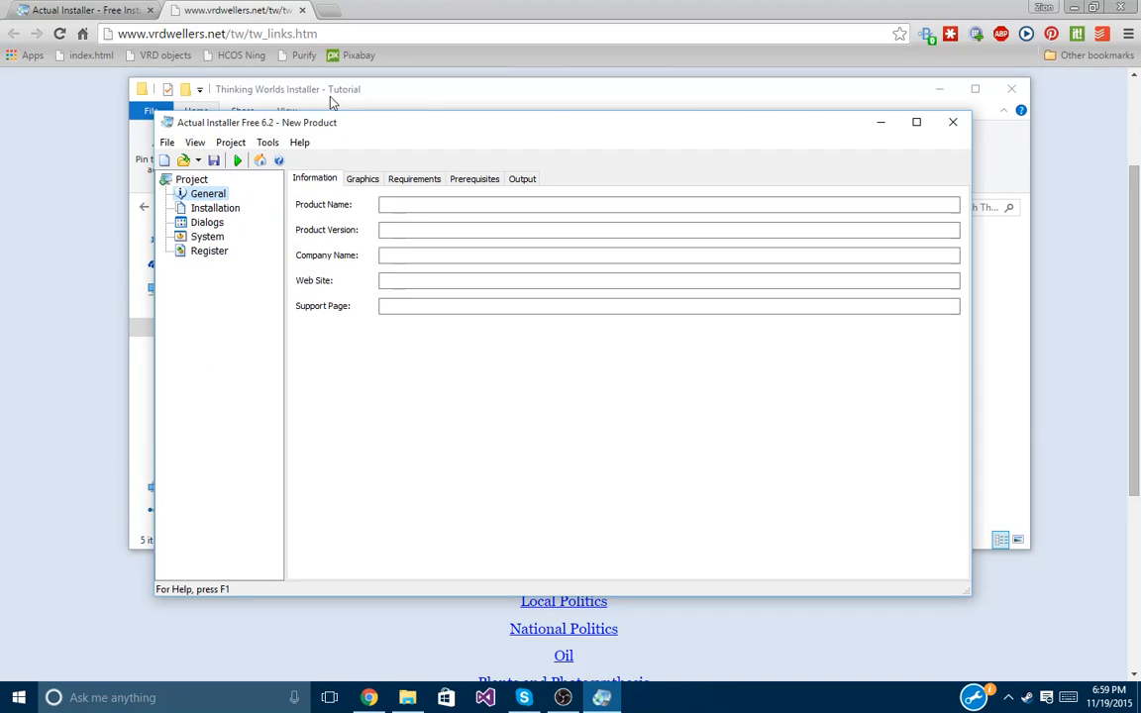
Enter 'Thinking Worlds' as Product Name and 'Caspian Learning' as Company Name.
left_click_drag(419, 125, 396, 115)
left_click(403, 194)
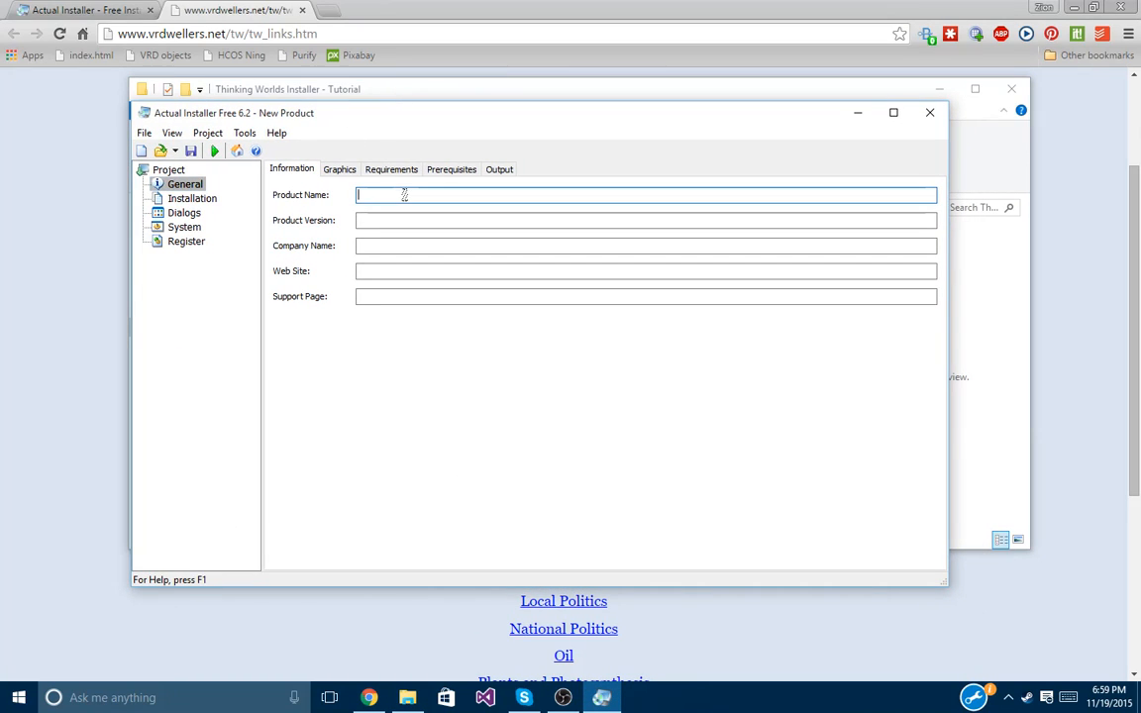
type("Thinking ")
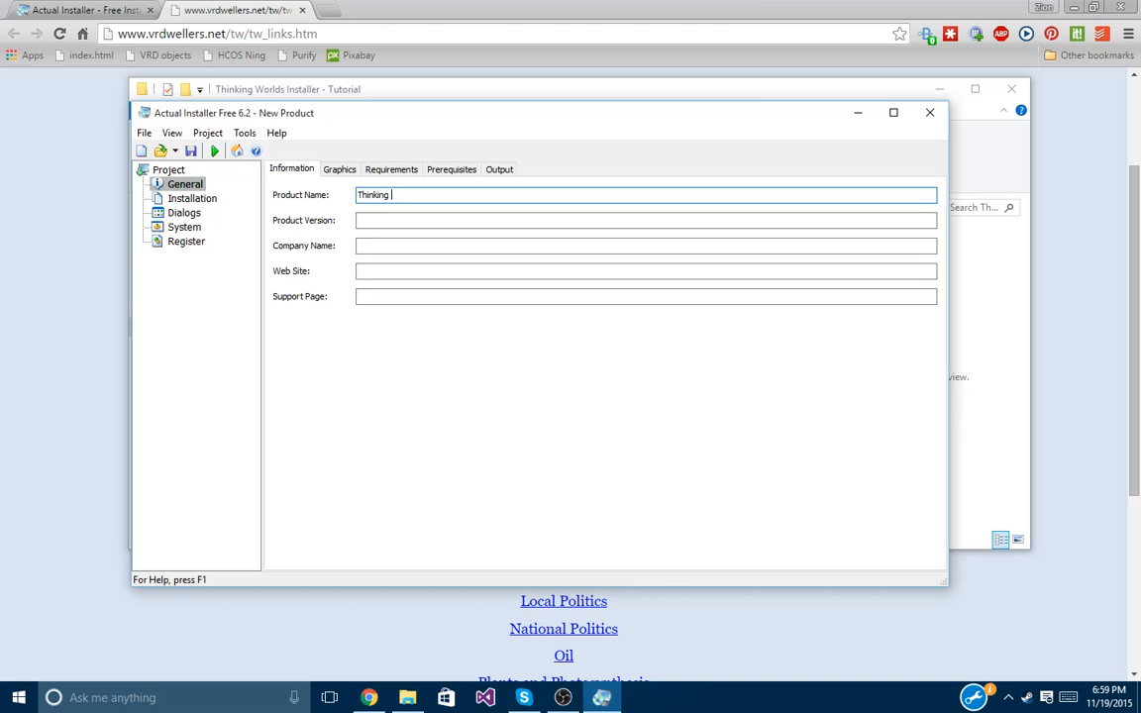
type("Worlds")
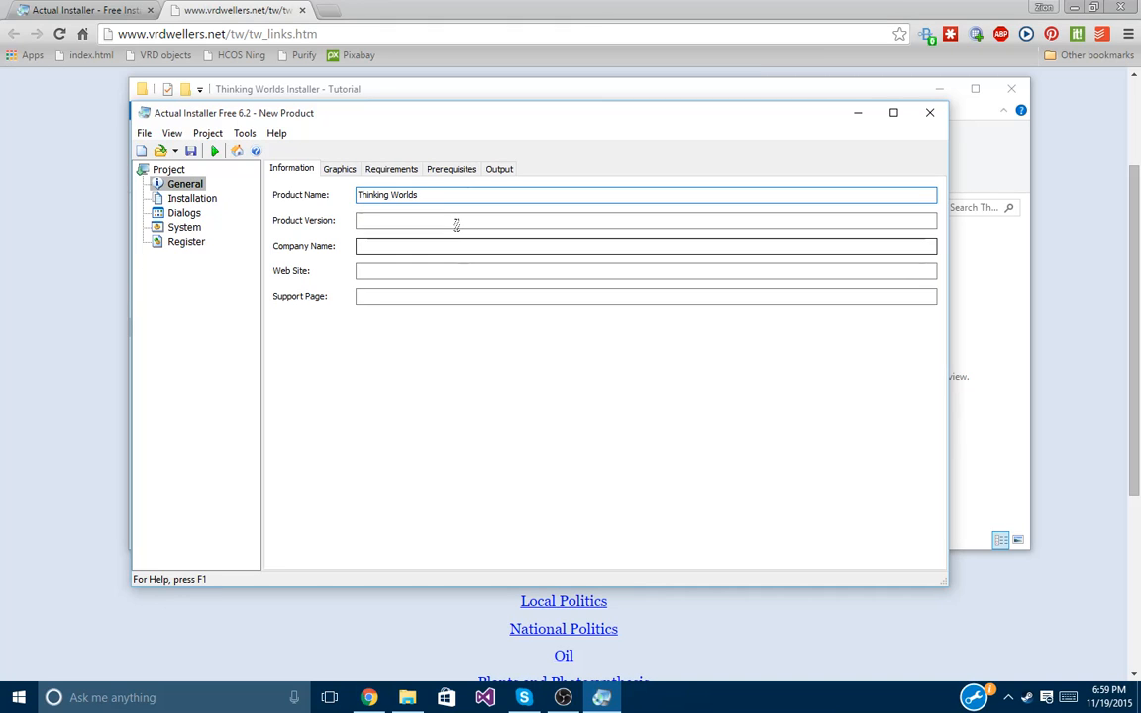
left_click(456, 222)
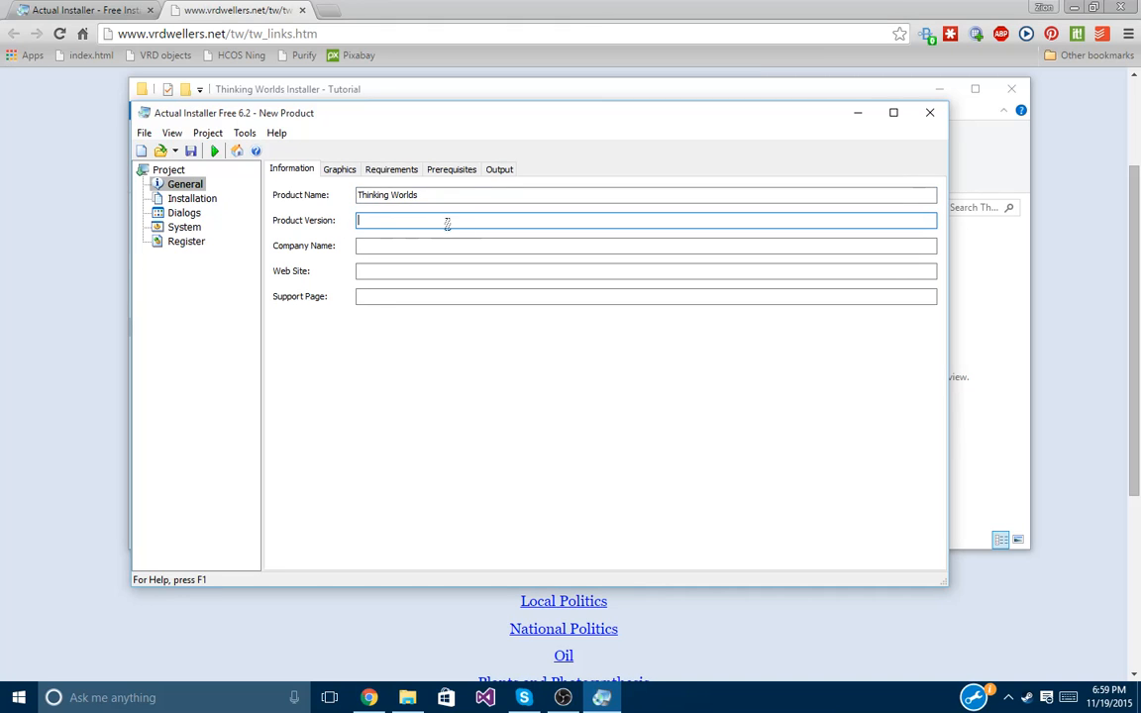
left_click(403, 246)
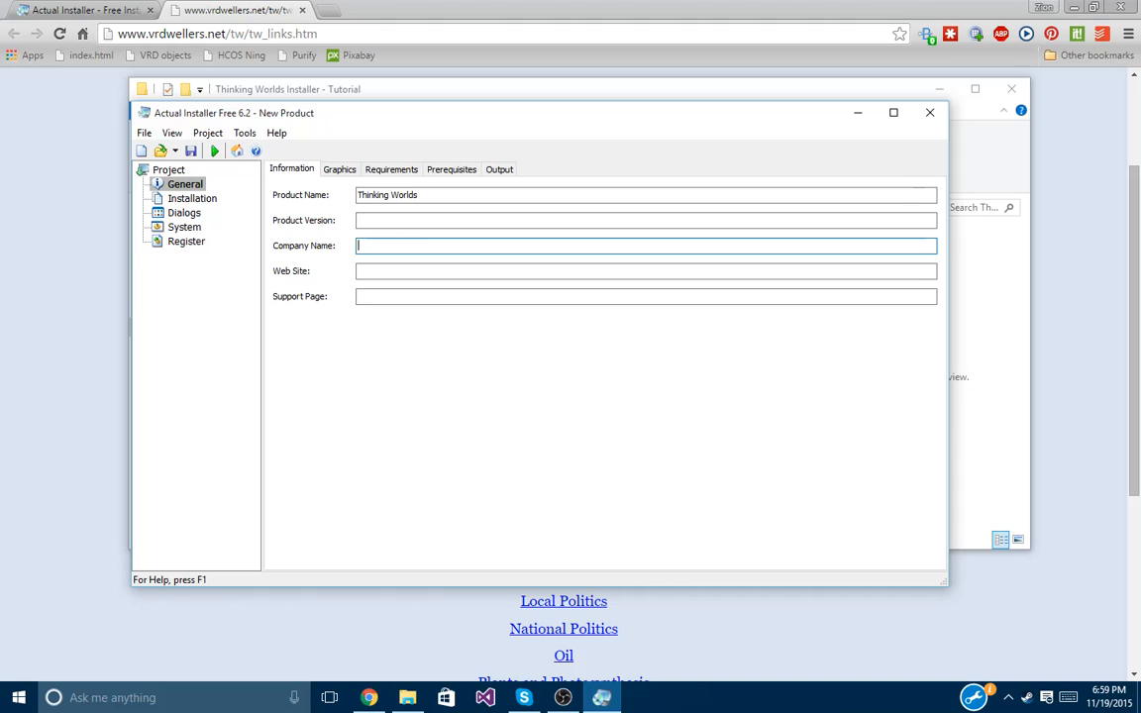
type("Caspian Learning")
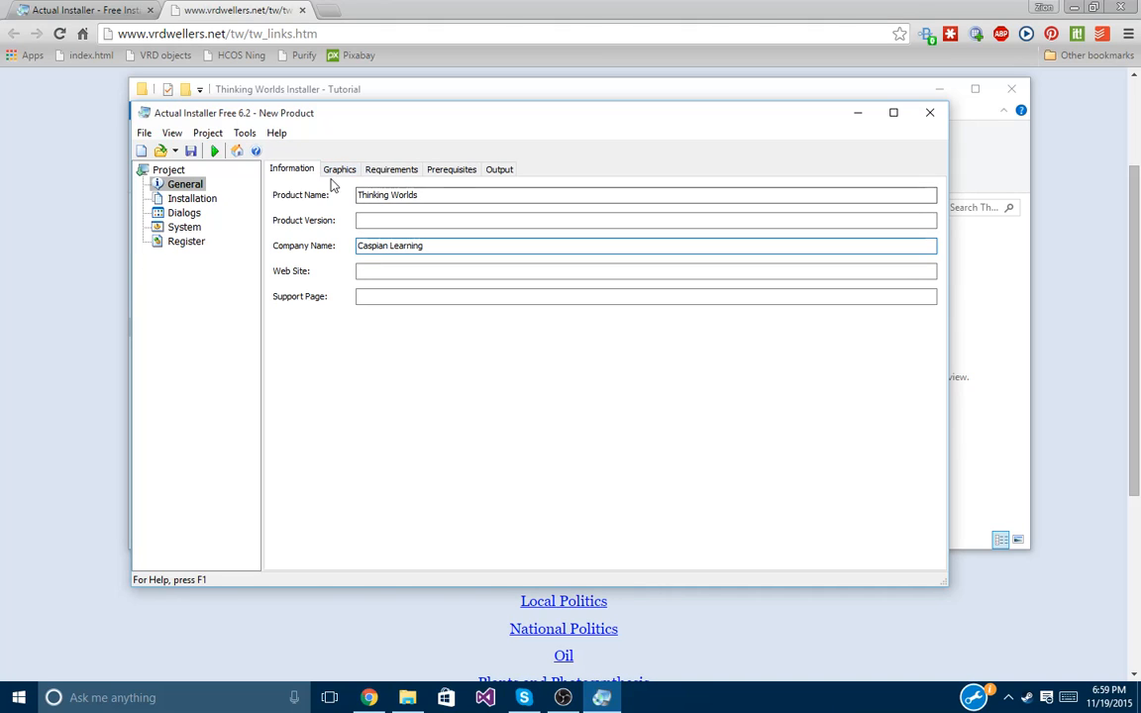
left_click(340, 169)
left_click(391, 170)
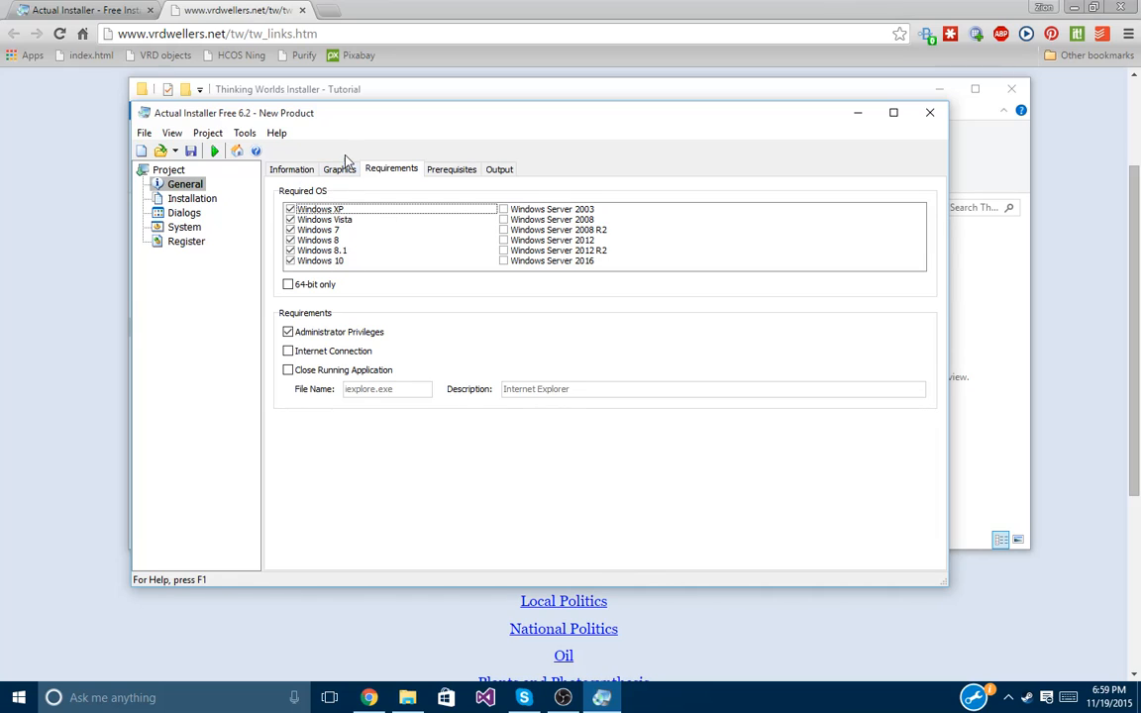
Preview the wizard bitmaps 00.bmp through 11.bmp, keeping the default 00.bmp image.
left_click(342, 169)
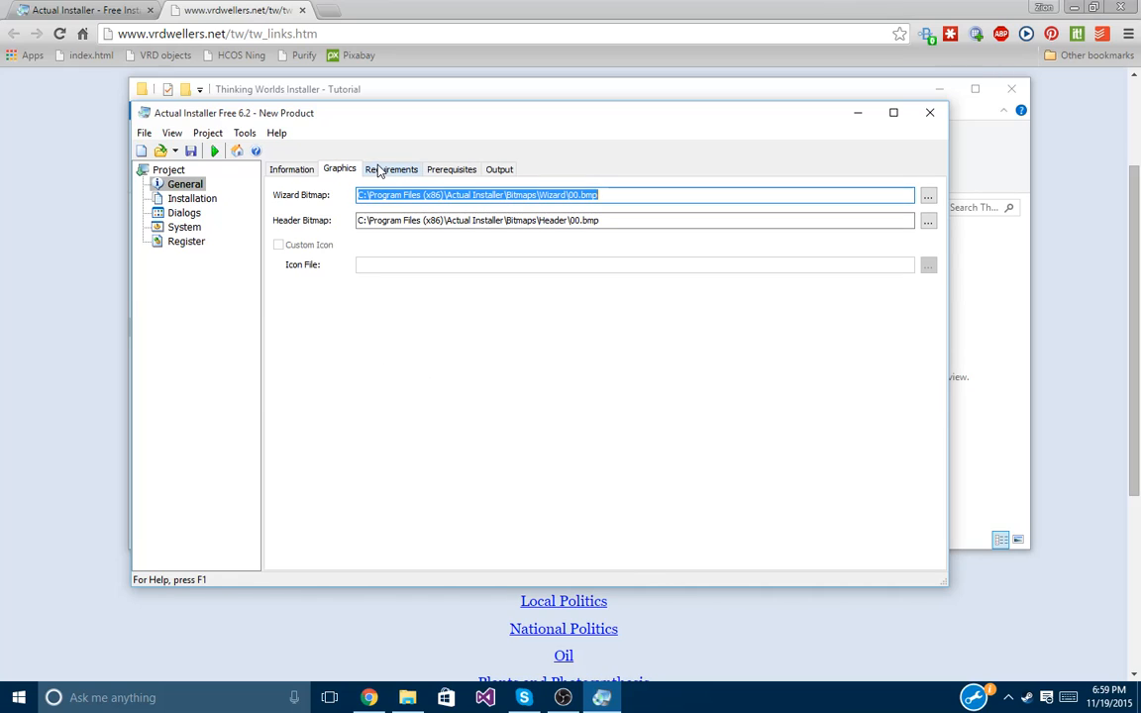
left_click(386, 168)
left_click(342, 170)
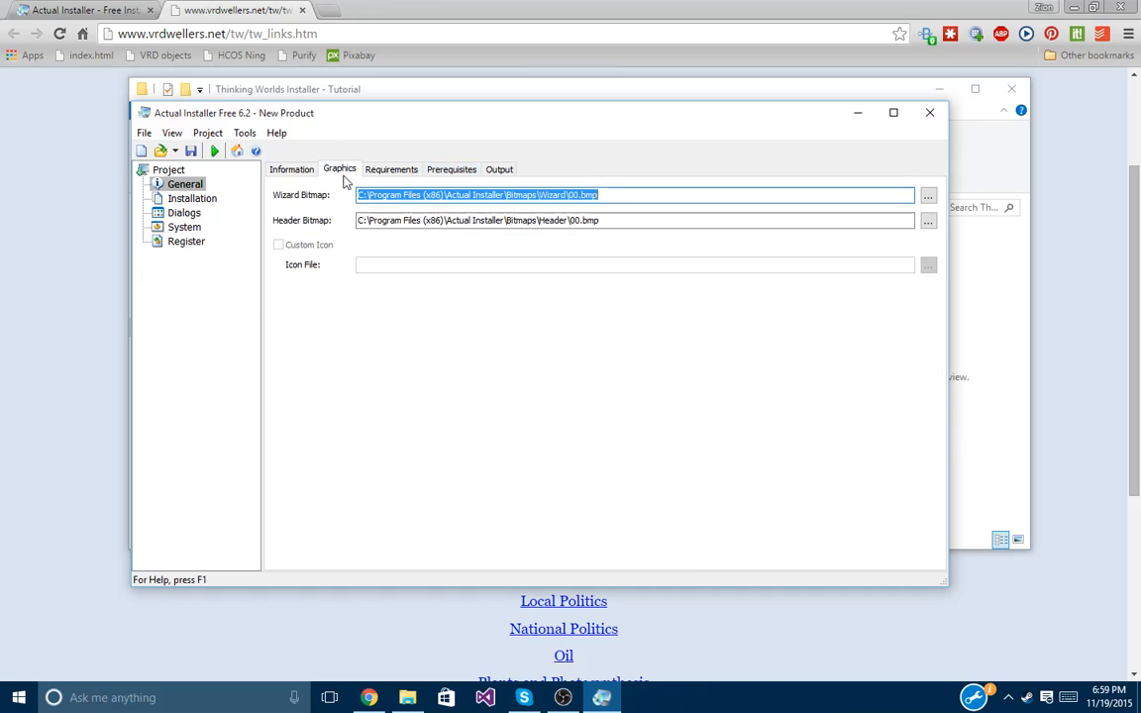
left_click(928, 196)
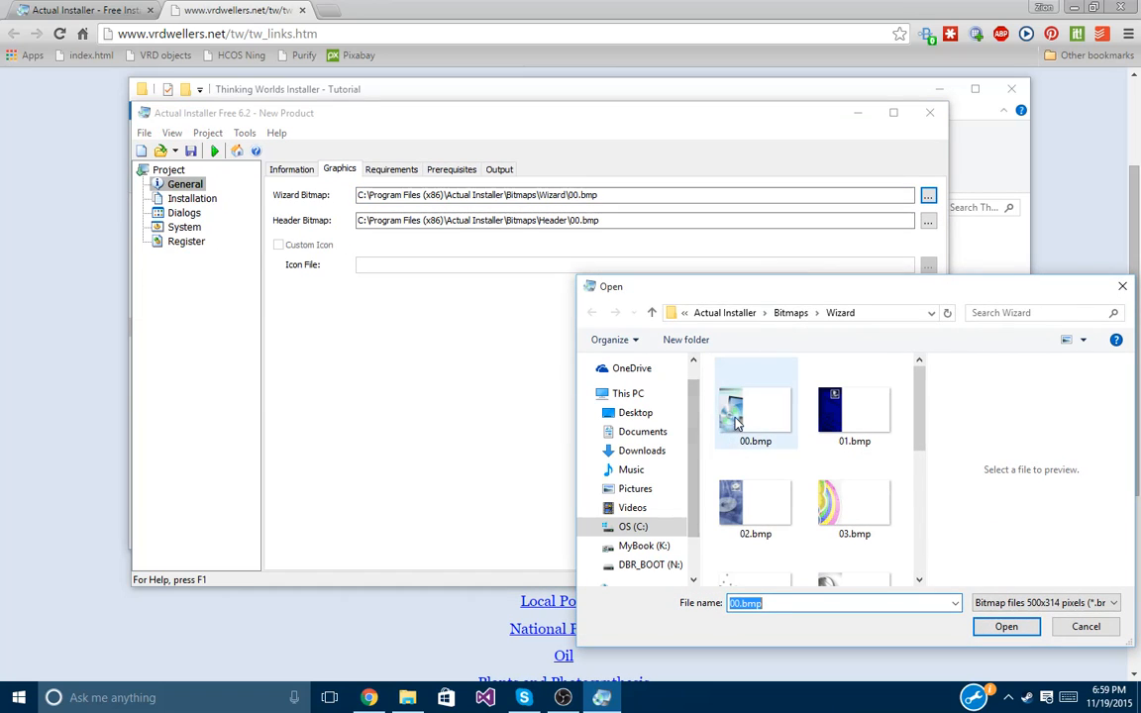
left_click(787, 421)
left_click(777, 495)
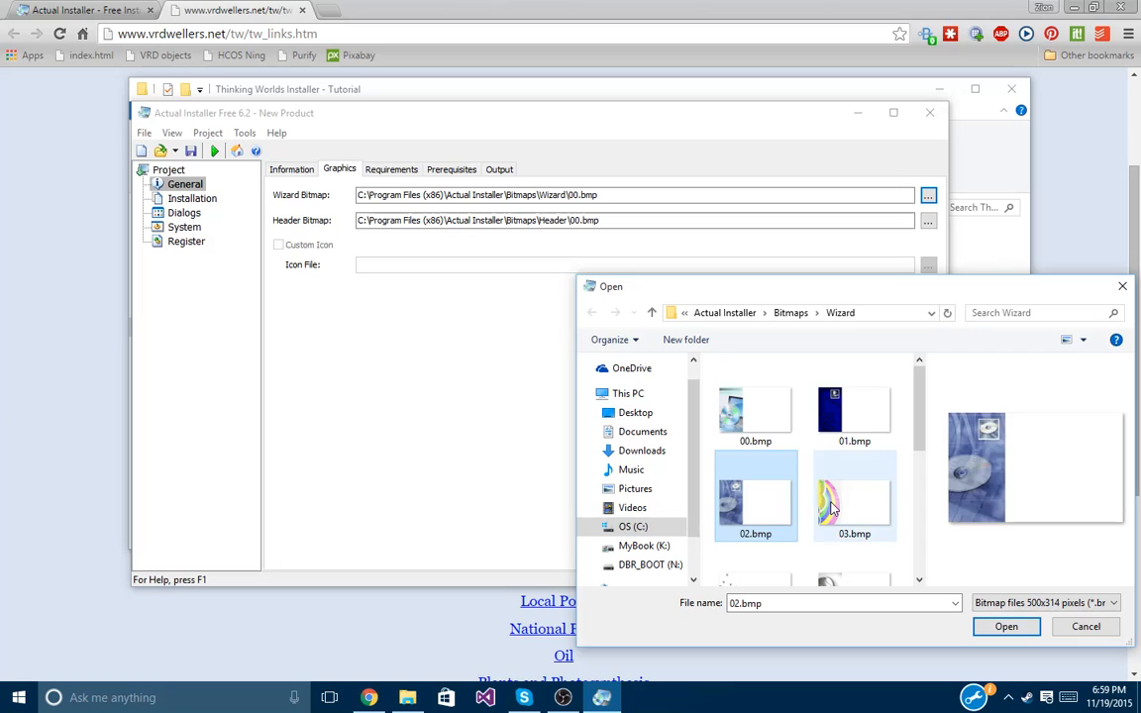
left_click(829, 495)
scroll(832, 490, "down", 2)
left_click(835, 488)
left_click(832, 545)
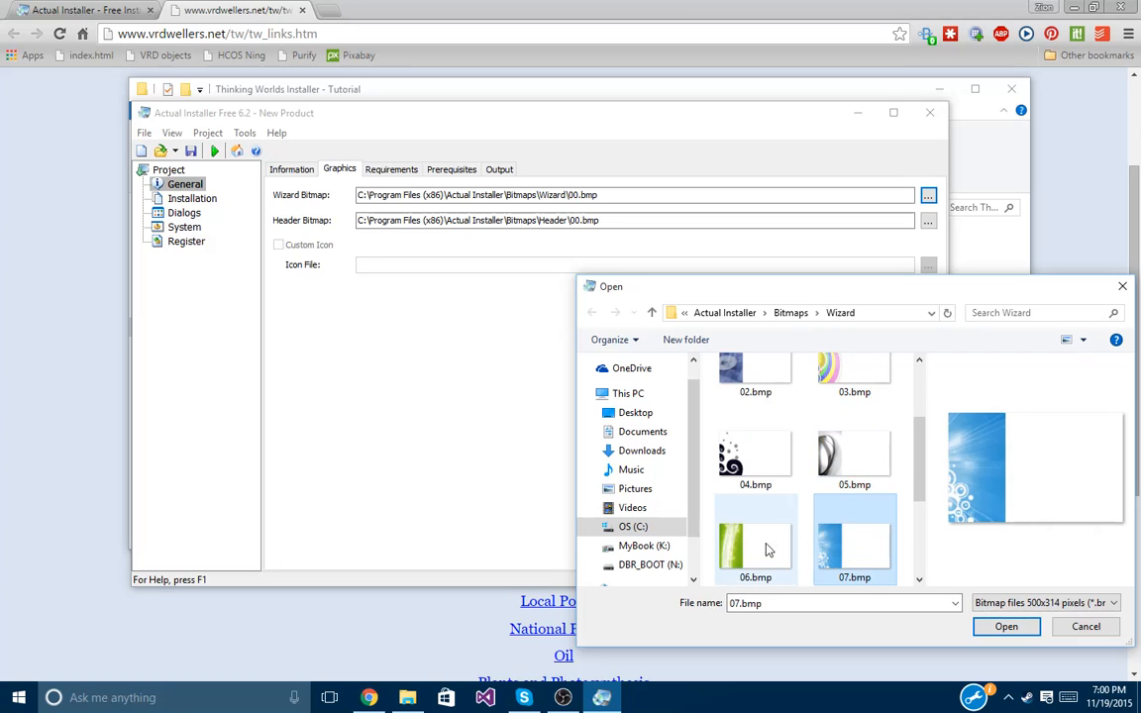
left_click(763, 548)
scroll(763, 535, "down", 2)
left_click(862, 550)
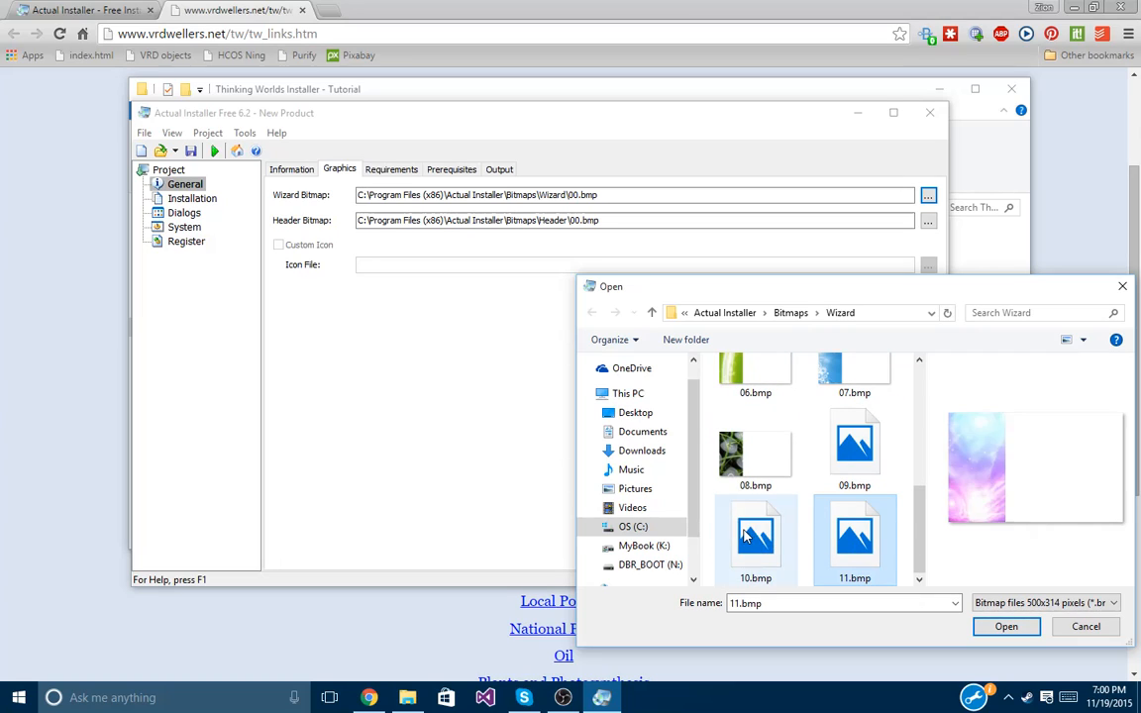
left_click(752, 540)
left_click(850, 454)
left_click(1006, 625)
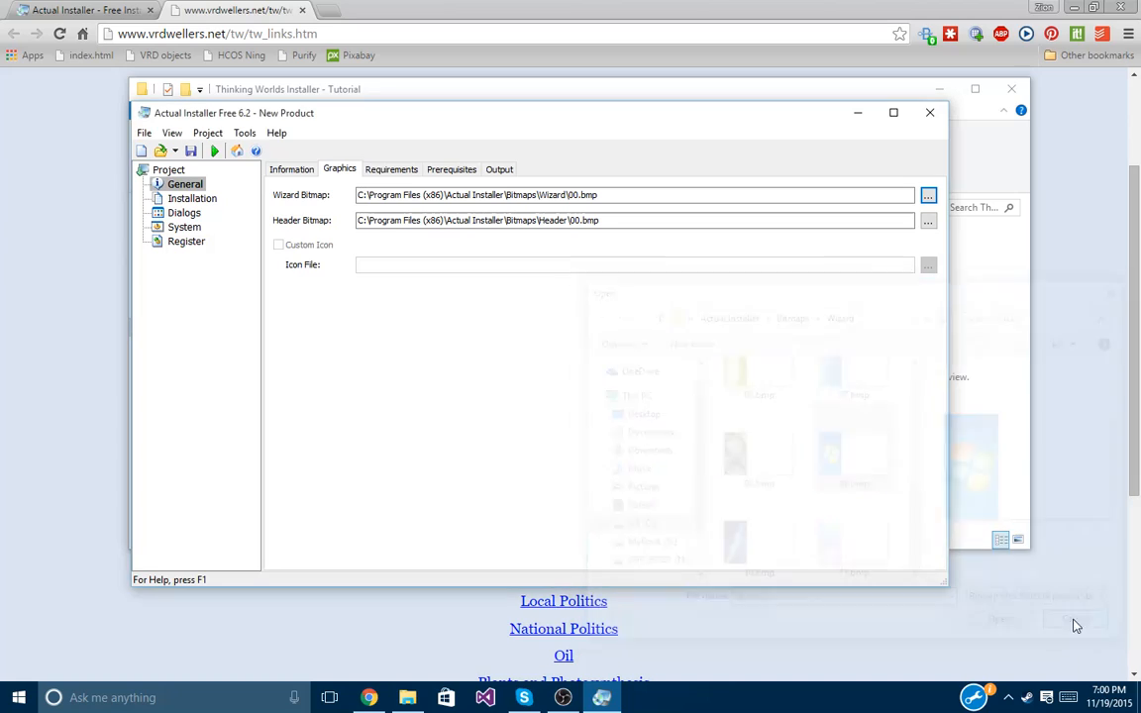
Look over the Requirements and Prerequisites tabs, then show the Output settings.
left_click(392, 171)
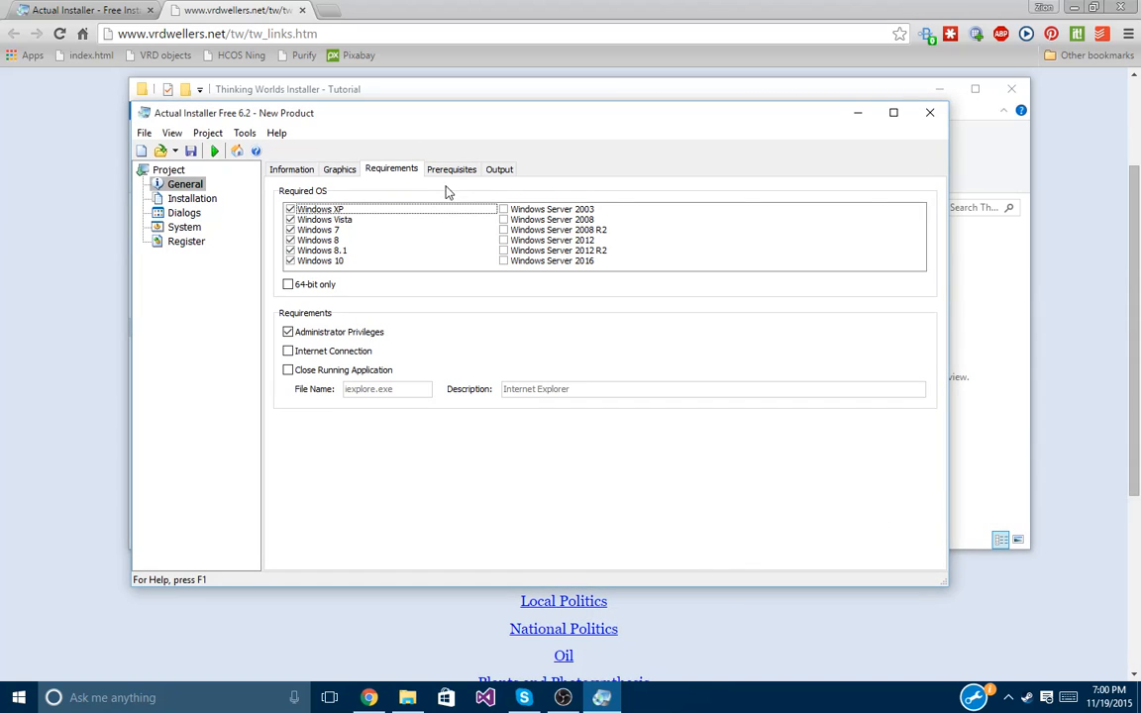
left_click(455, 170)
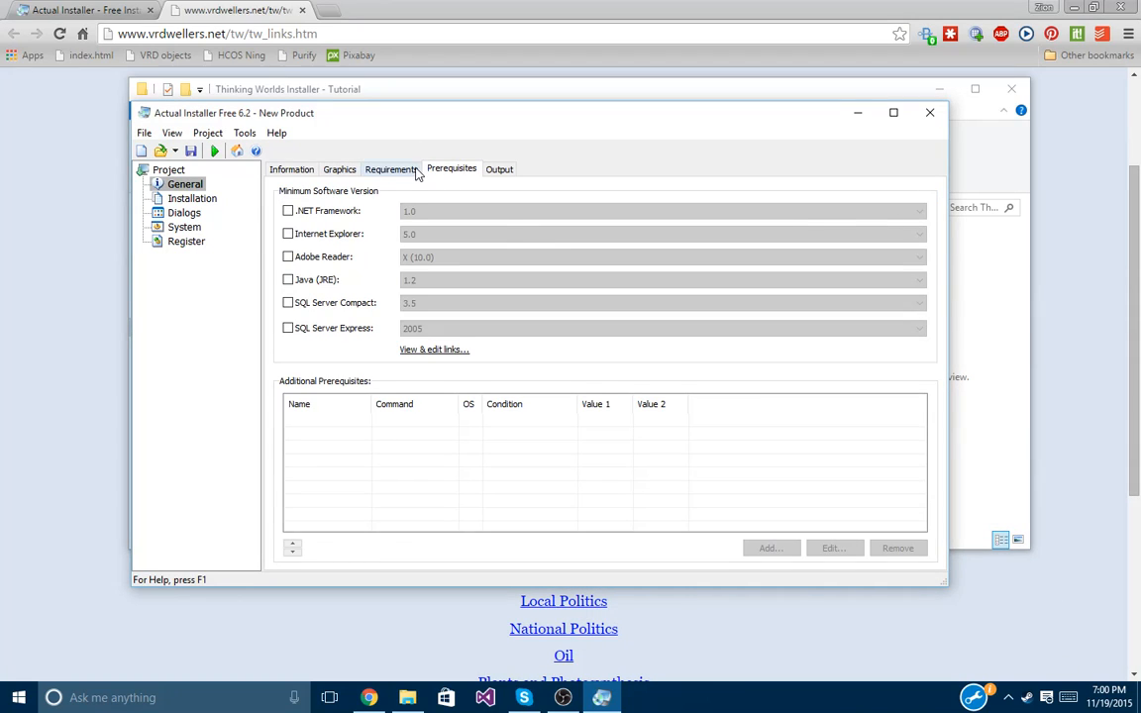
left_click(372, 171)
left_click(498, 169)
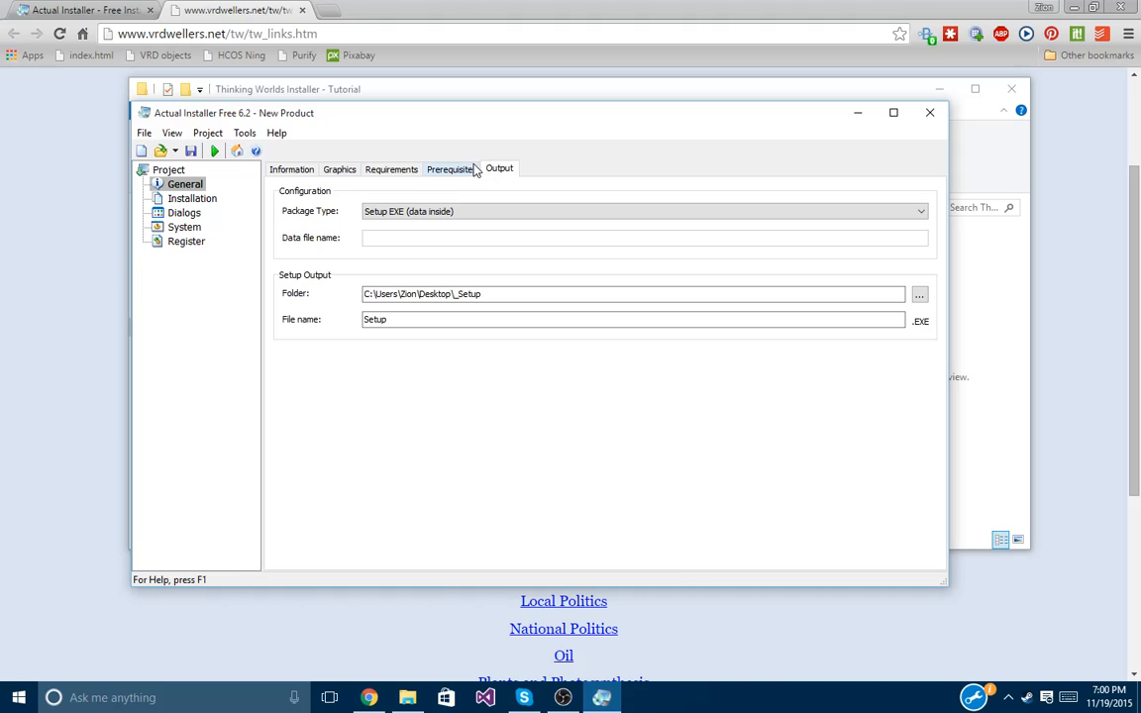
Set the output folder to Documents\Custom Installers\Thinking Worlds Installer - Tutorial.
left_click(919, 294)
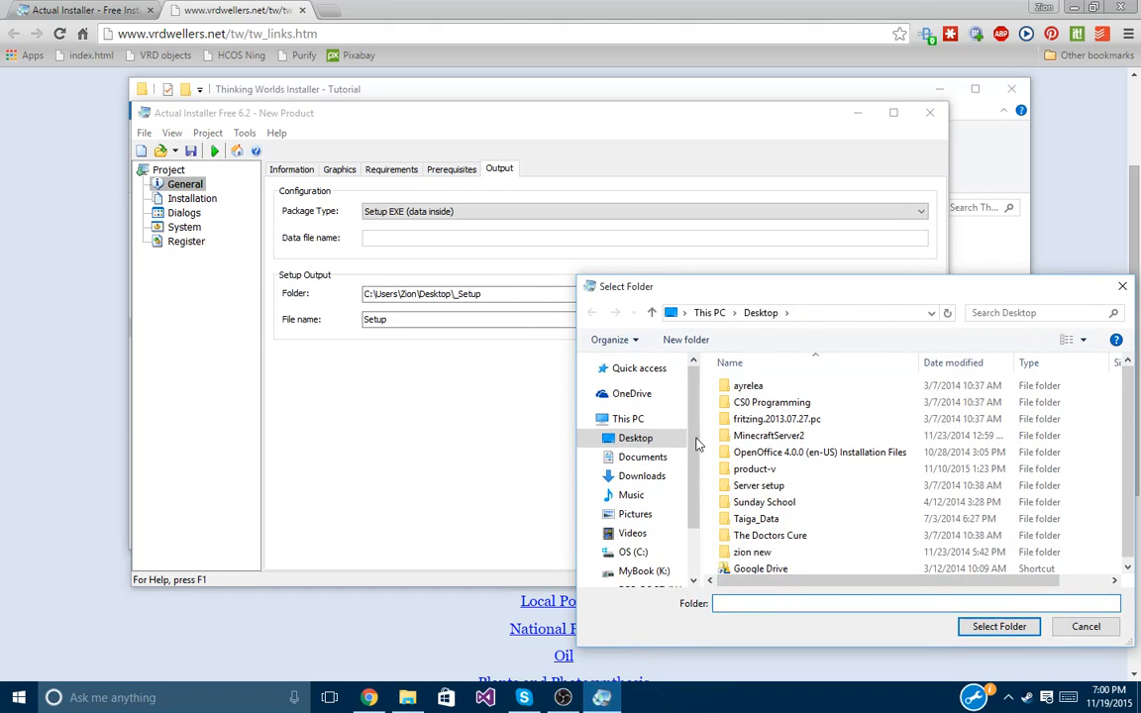
left_click(646, 458)
left_click(798, 406)
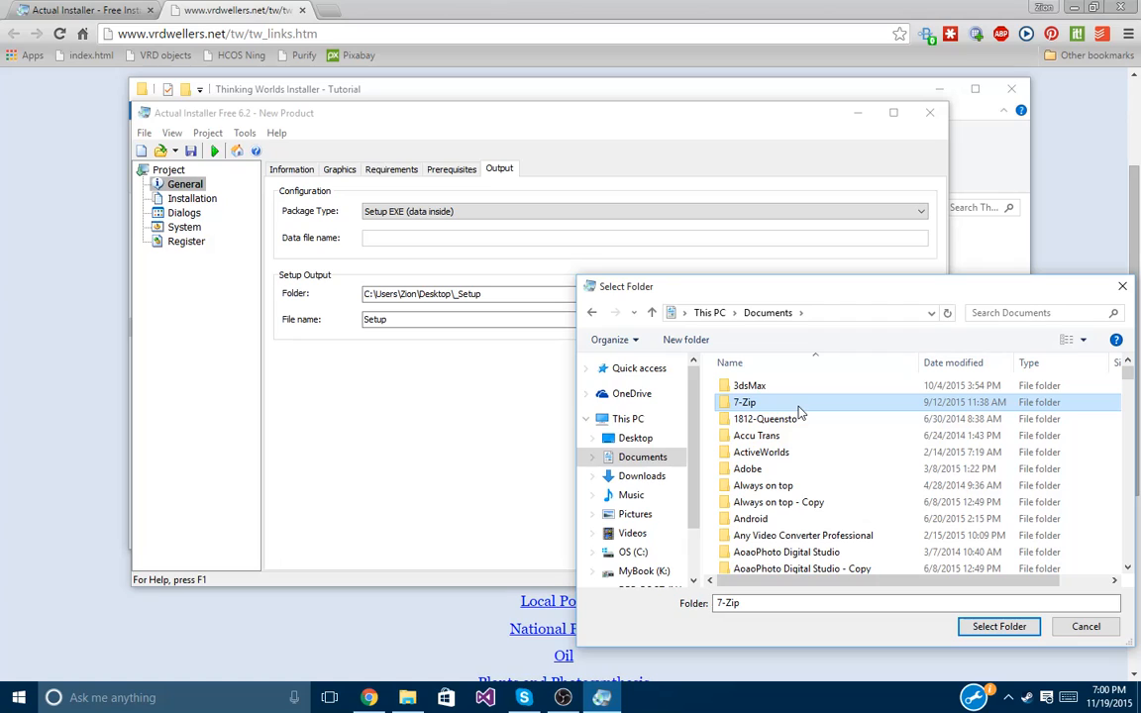
key("c")
scroll(787, 416, "down", 4)
scroll(764, 457, "up", 2)
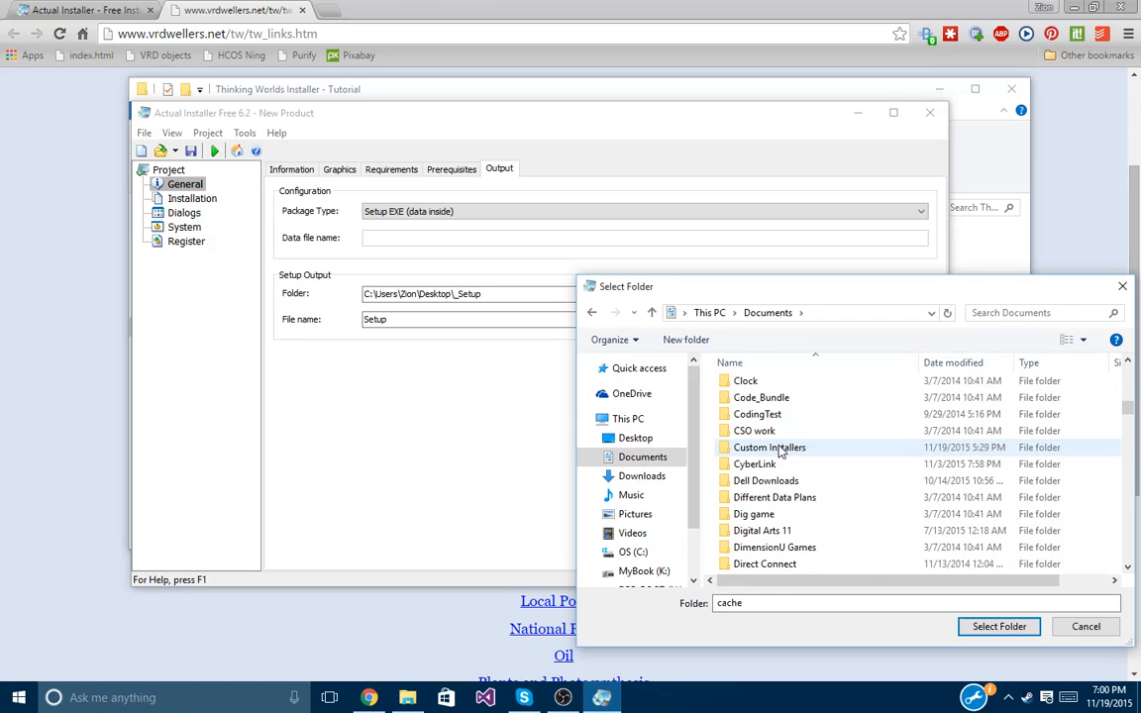
double_click(781, 451)
double_click(753, 386)
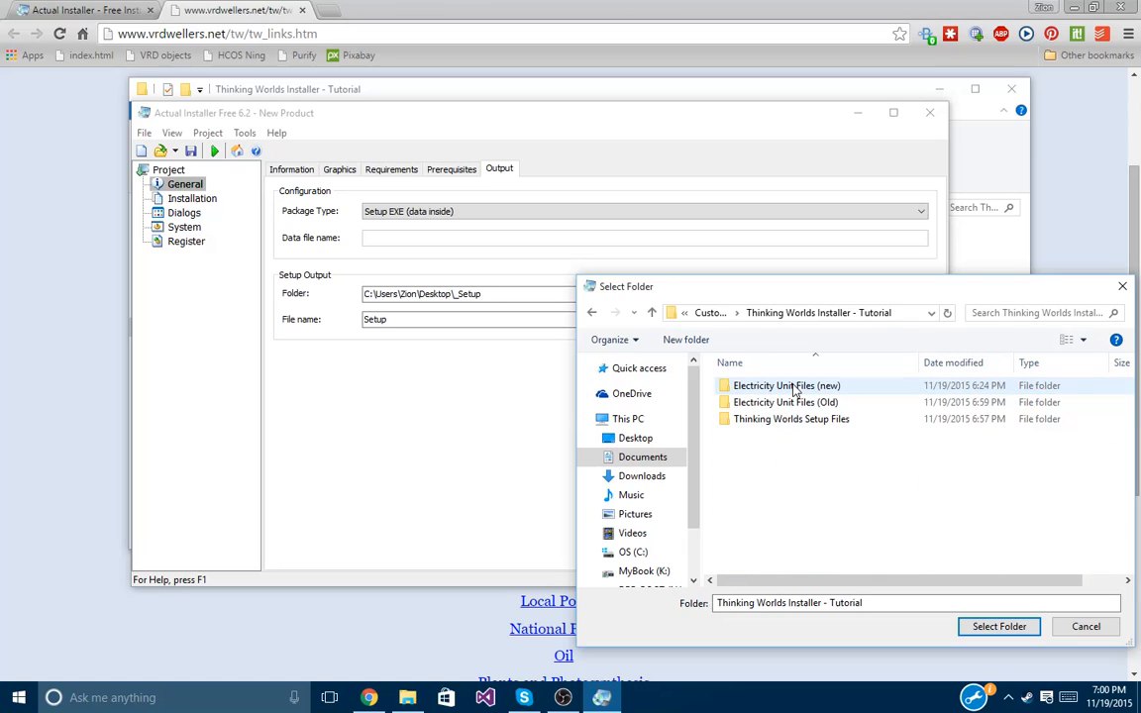
right_click(821, 450)
left_click(874, 567)
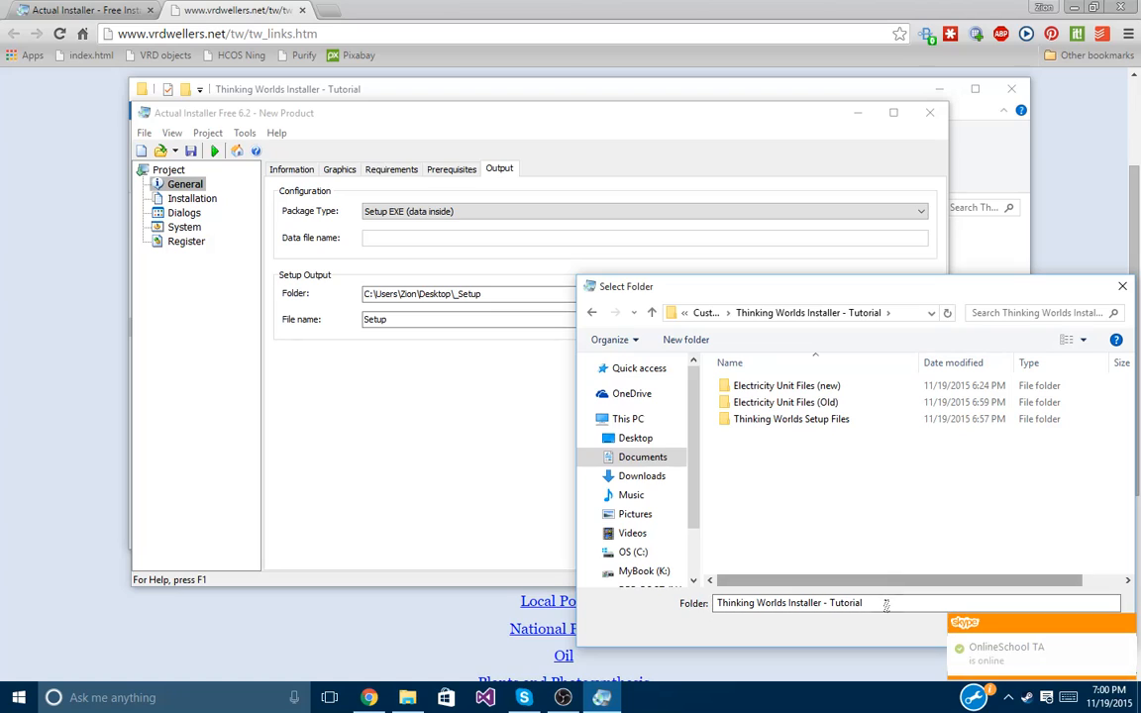
left_click_drag(935, 298, 820, 274)
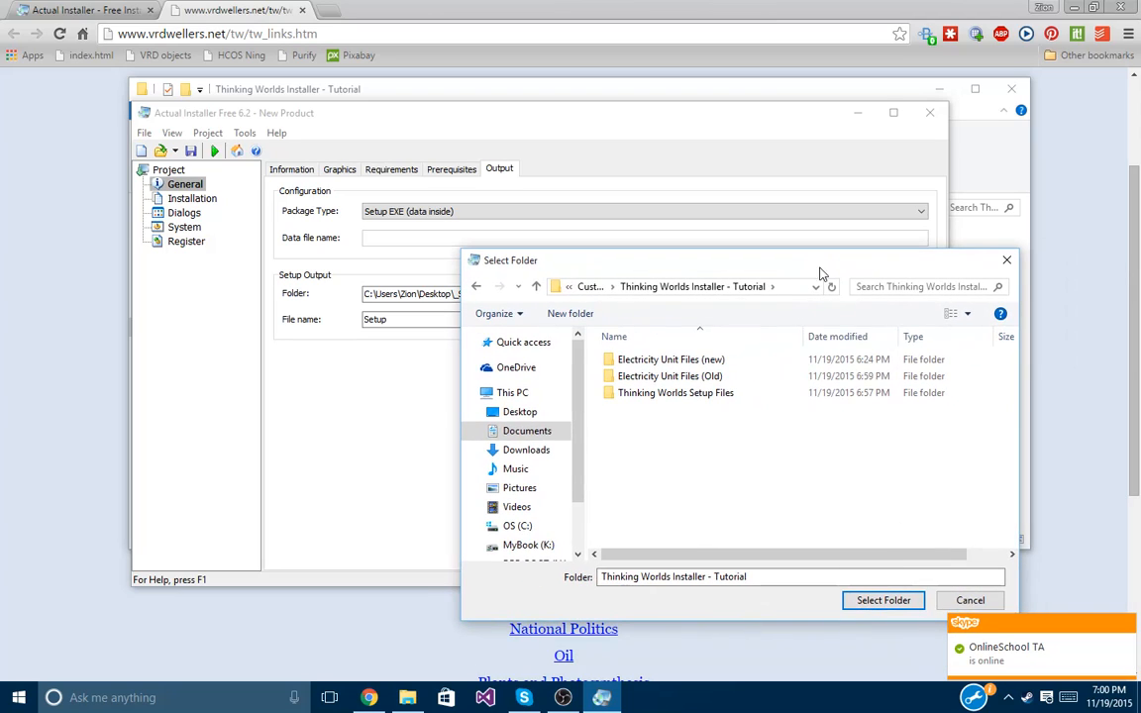
left_click(882, 600)
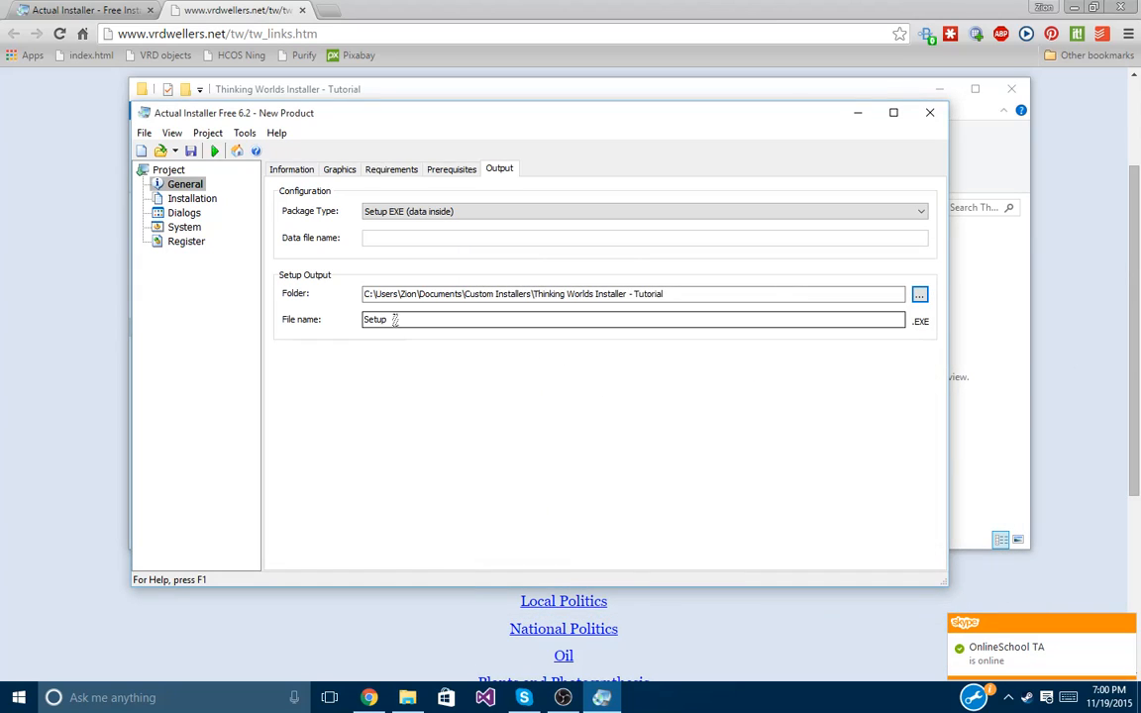
Name the output setup file 'Thinking Worlds Installer-Base'.
left_click_drag(395, 319, 309, 339)
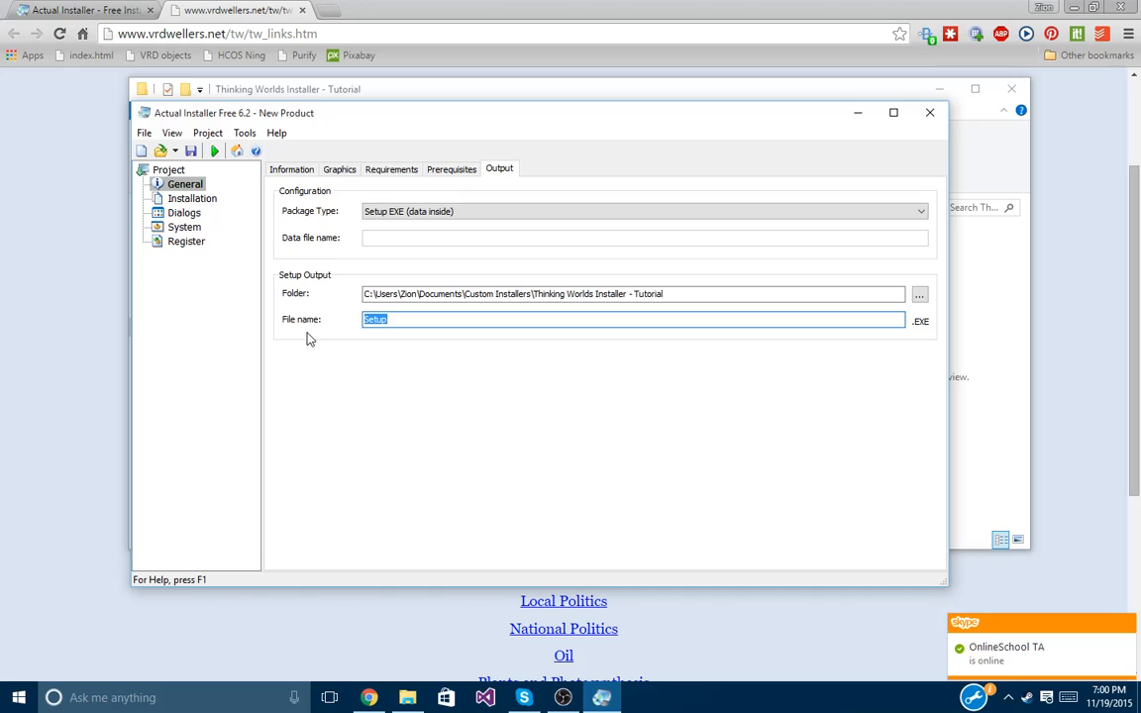
type("Thinking Worlds Installer Base")
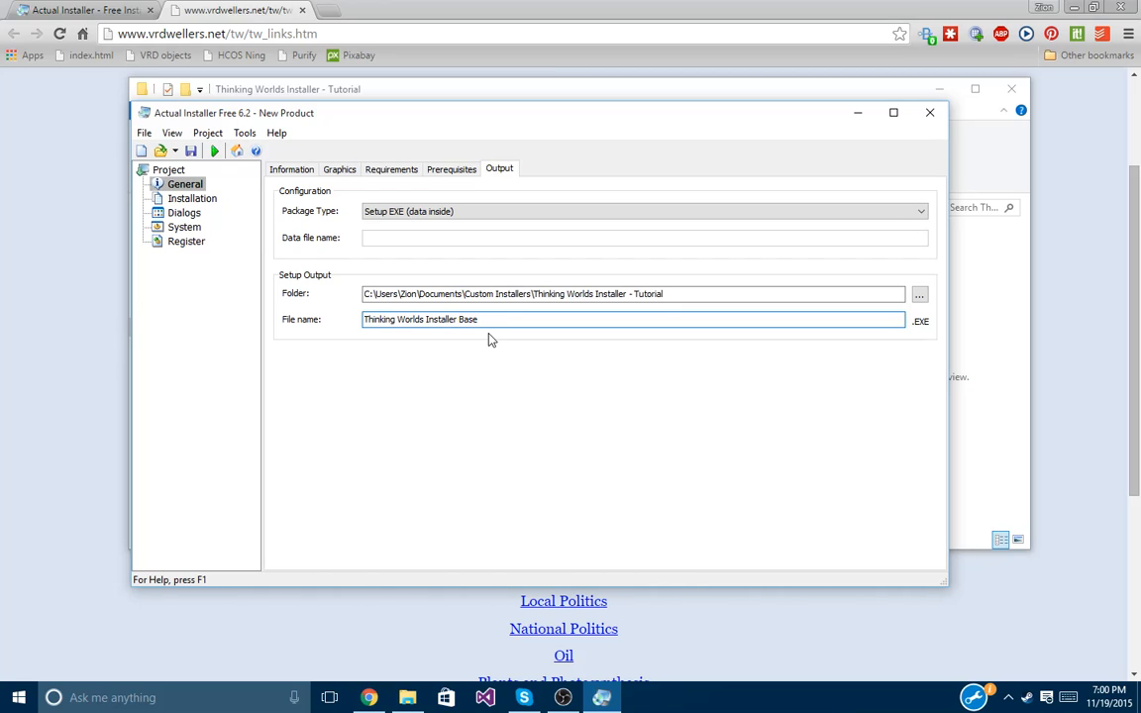
key("BackSpace")
type("-")
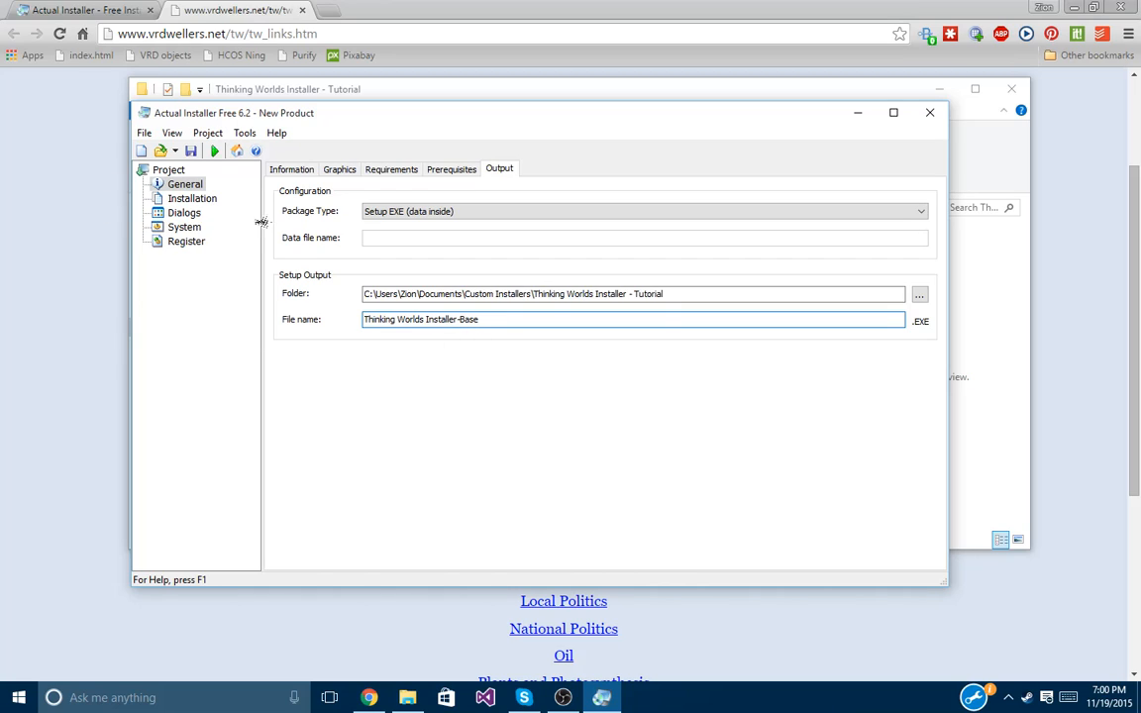
left_click(194, 199)
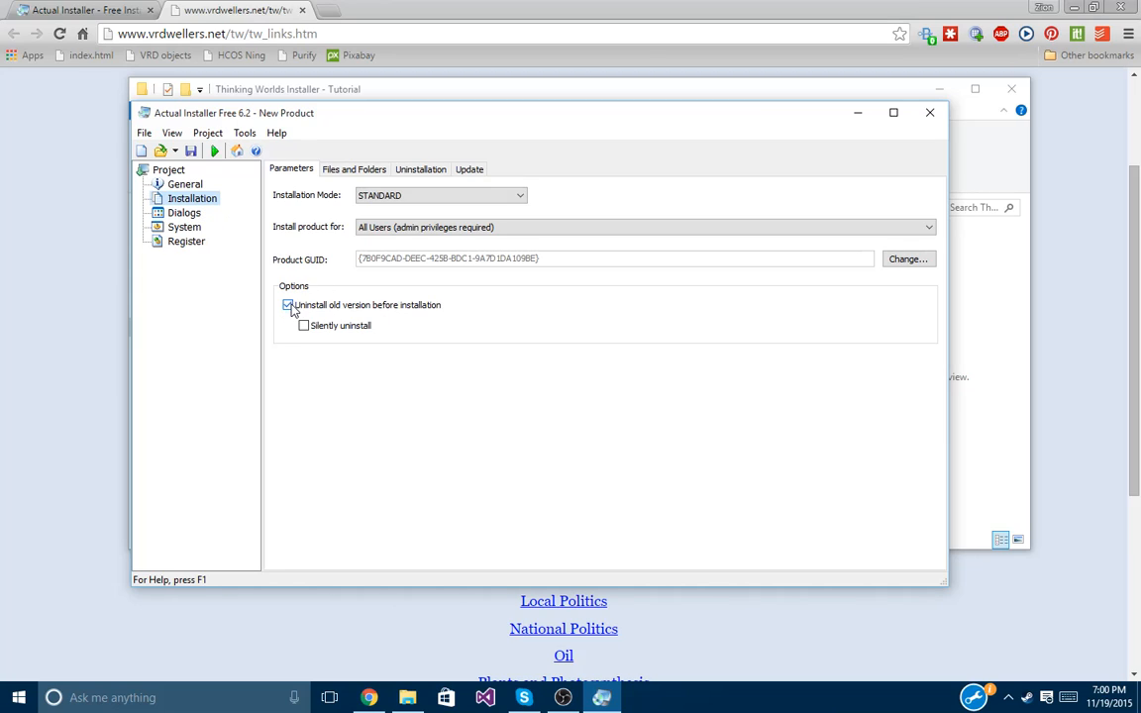
Uncheck 'Uninstall old version before installation' and trim the installation directory to <ProgramFiles>\.
left_click(288, 305)
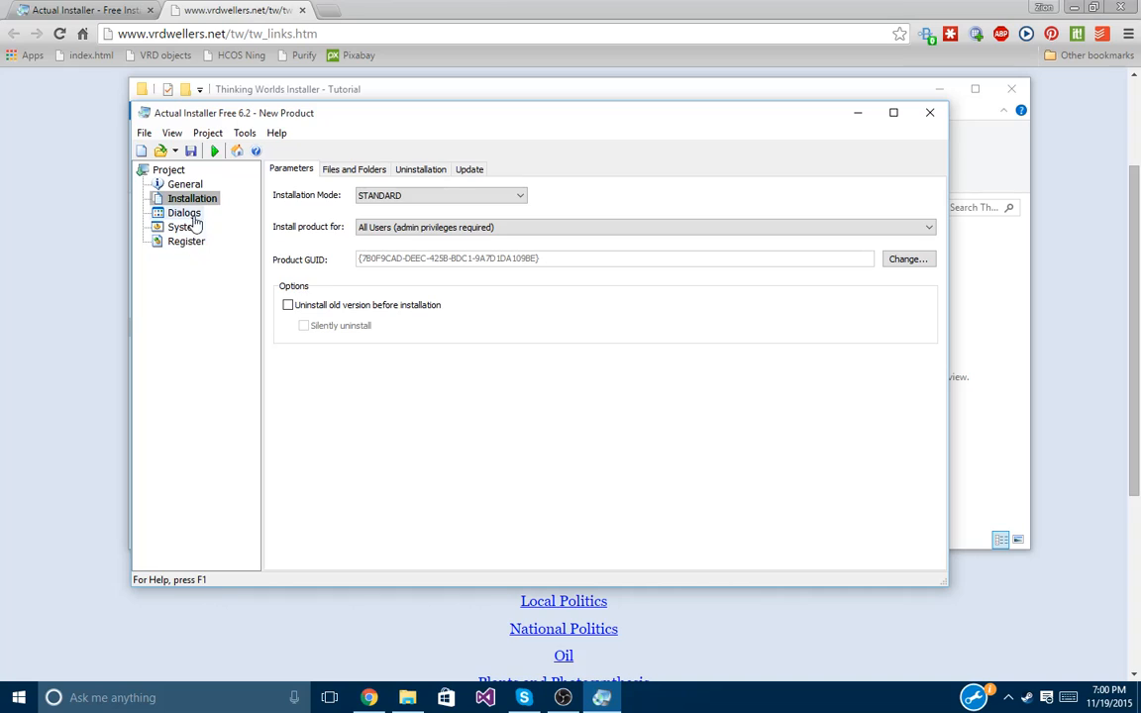
left_click(352, 169)
left_click(492, 208)
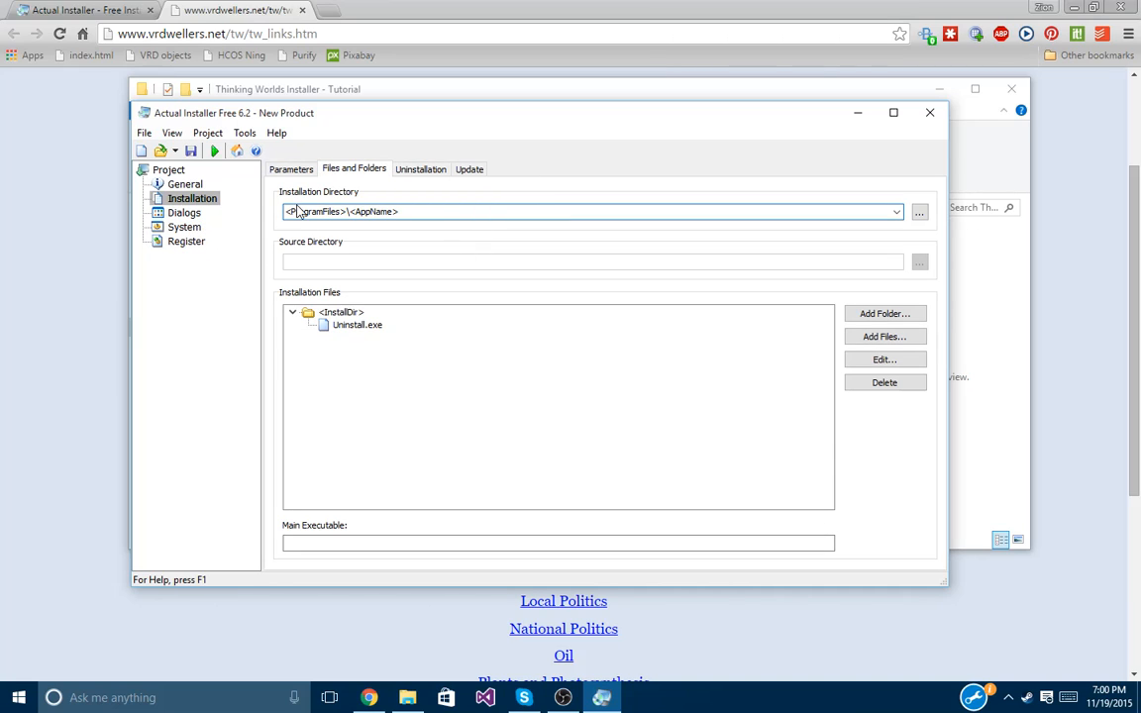
left_click_drag(290, 211, 448, 213)
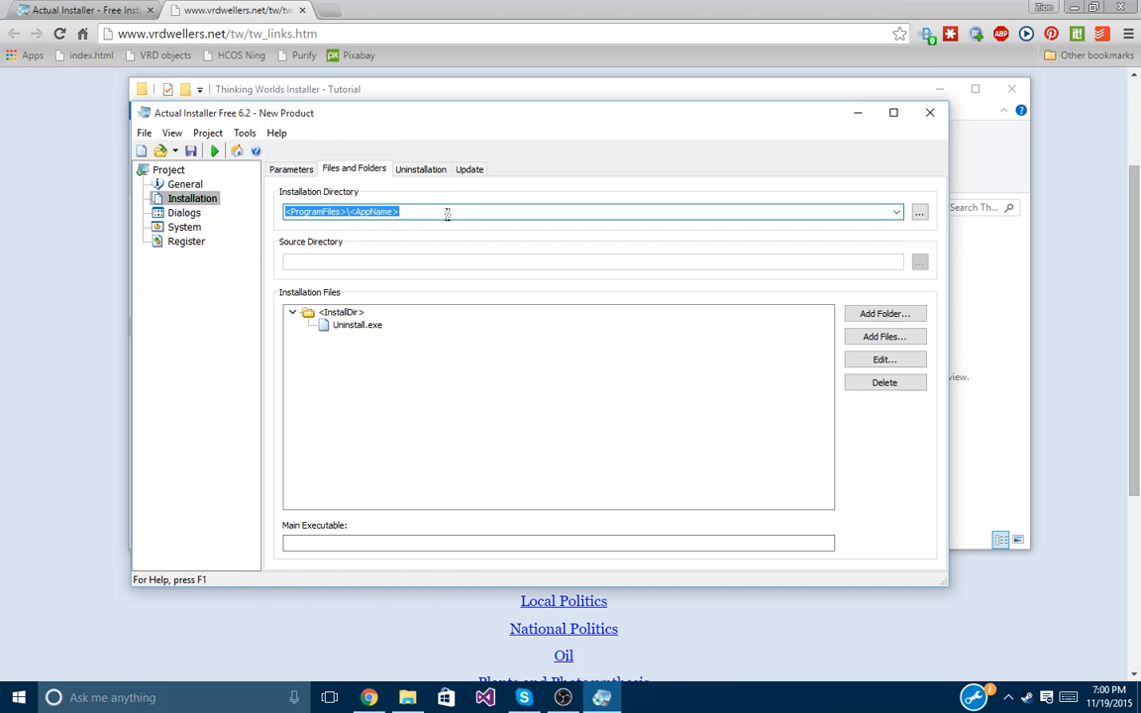
left_click(443, 211)
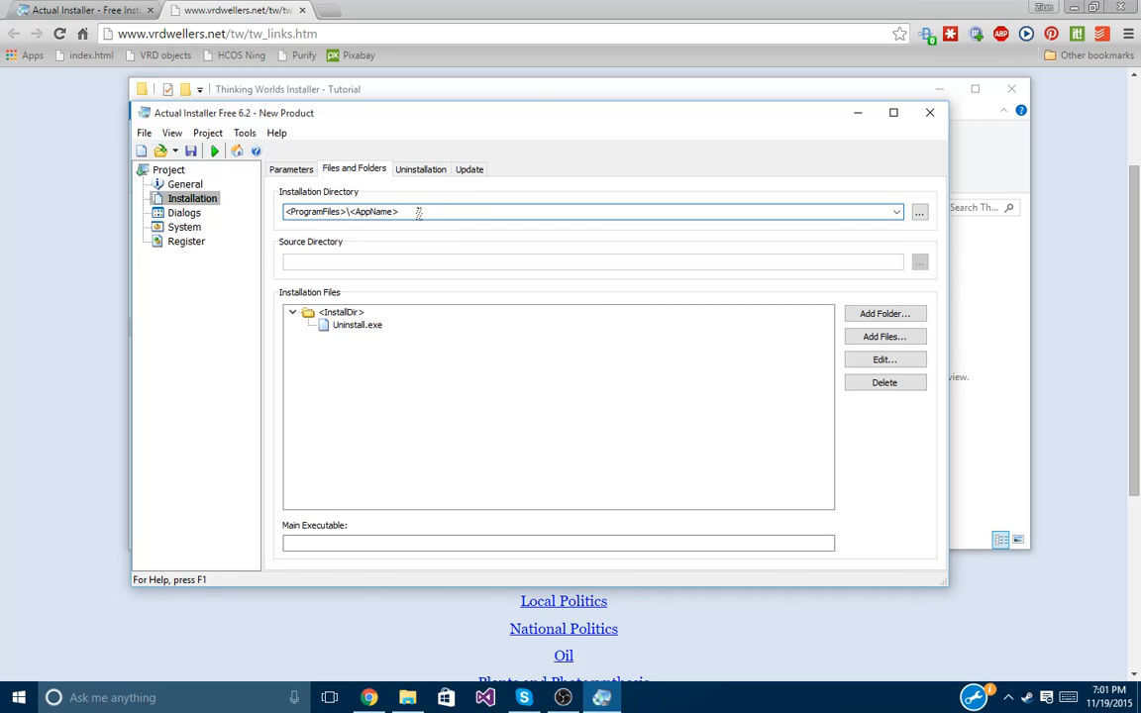
key("BackSpace")
key("BackSpace")
key("BackSpace")
key("BackSpace")
key("BackSpace")
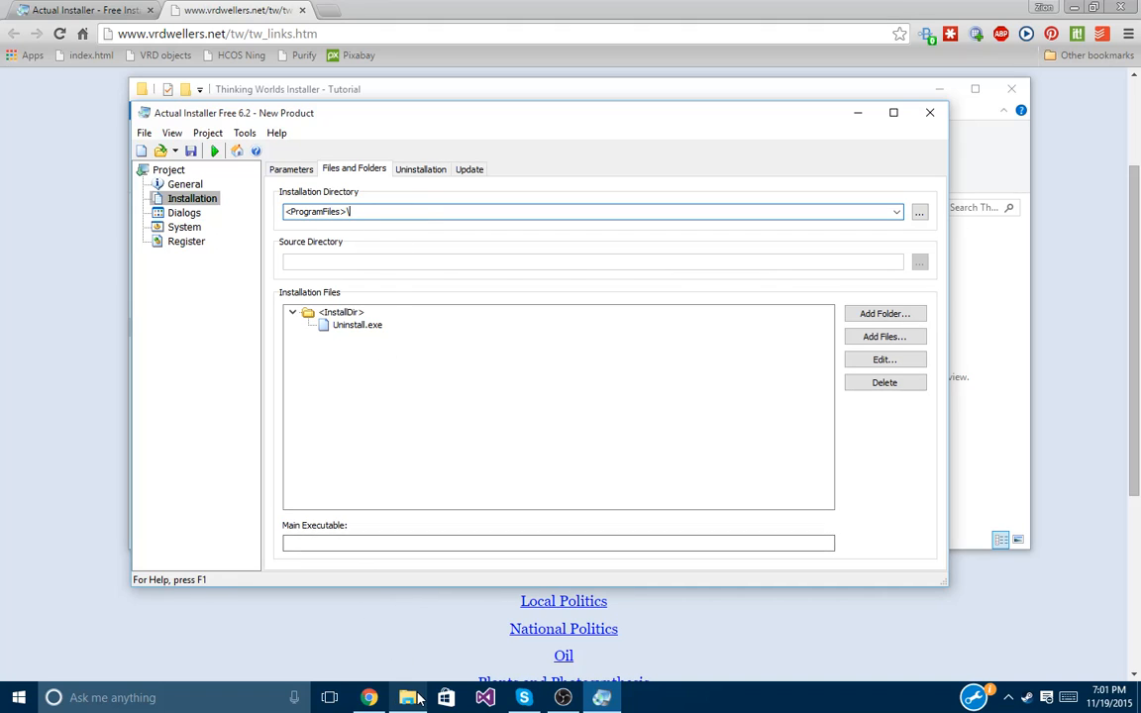
Open drive C: in a new File Explorer window and go into Program Files (x86).
key("alt+Tab")
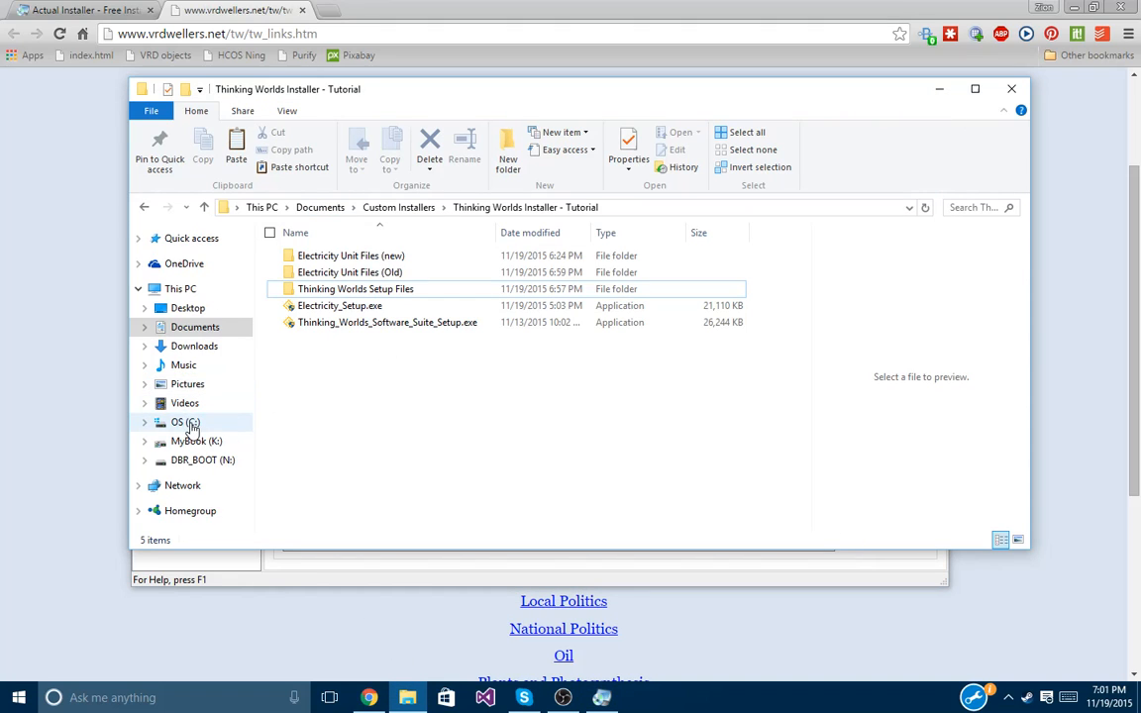
left_click(191, 423)
right_click(191, 423)
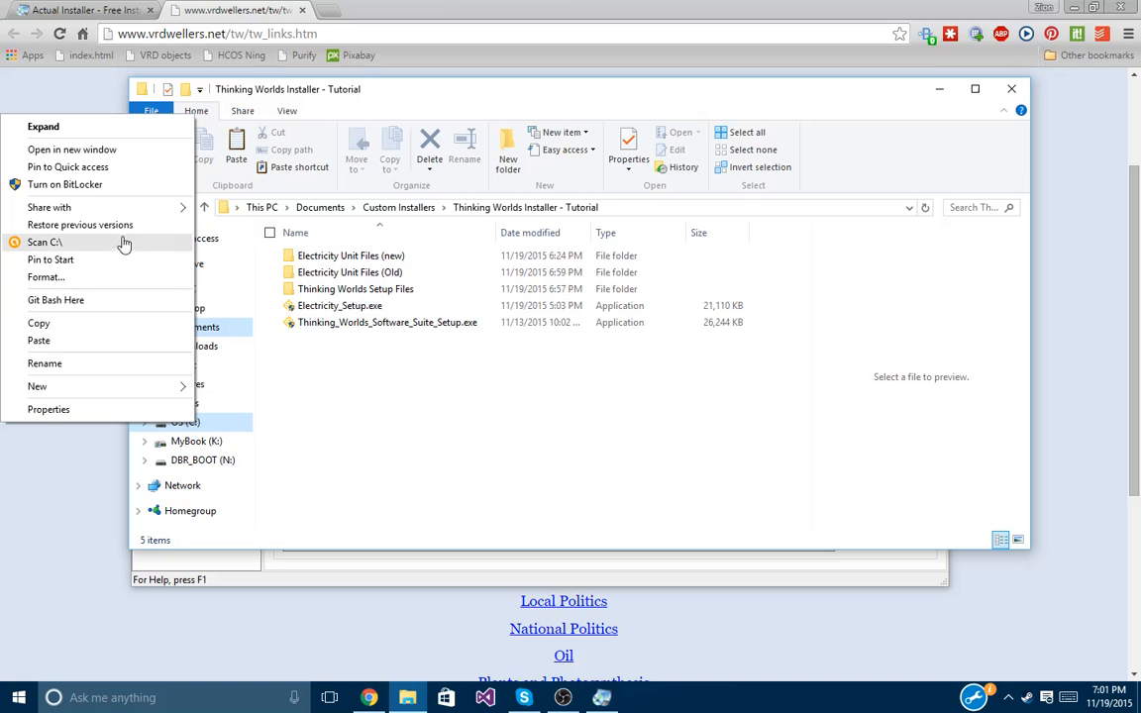
left_click(112, 149)
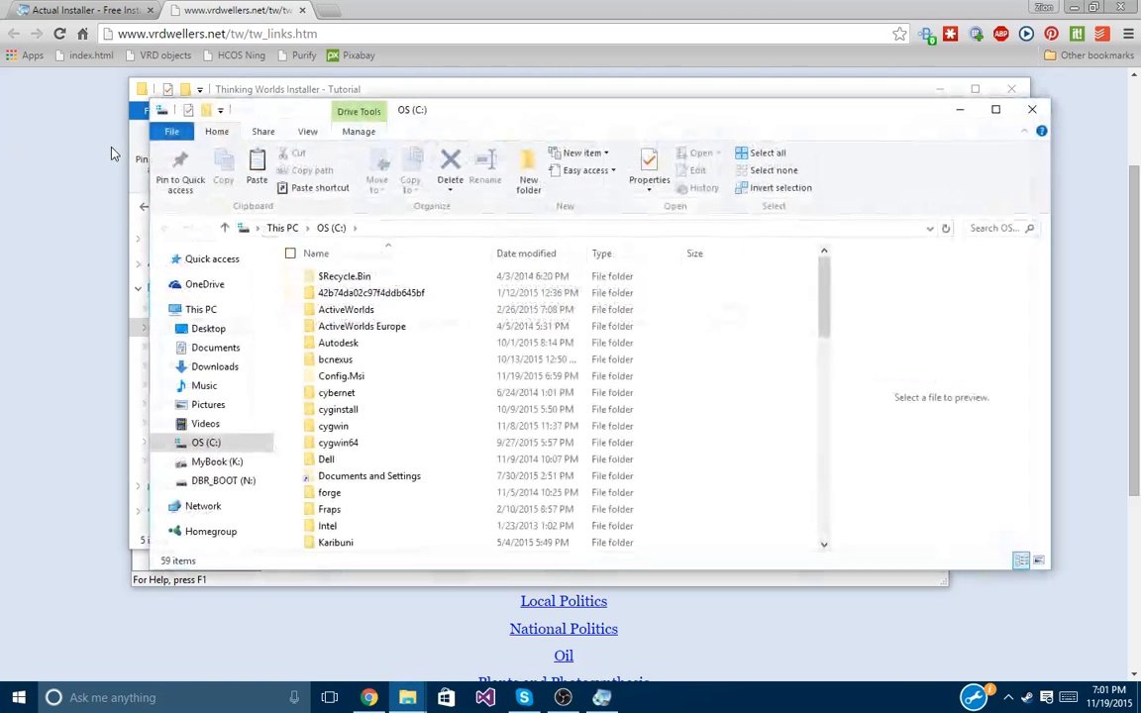
left_click(387, 297)
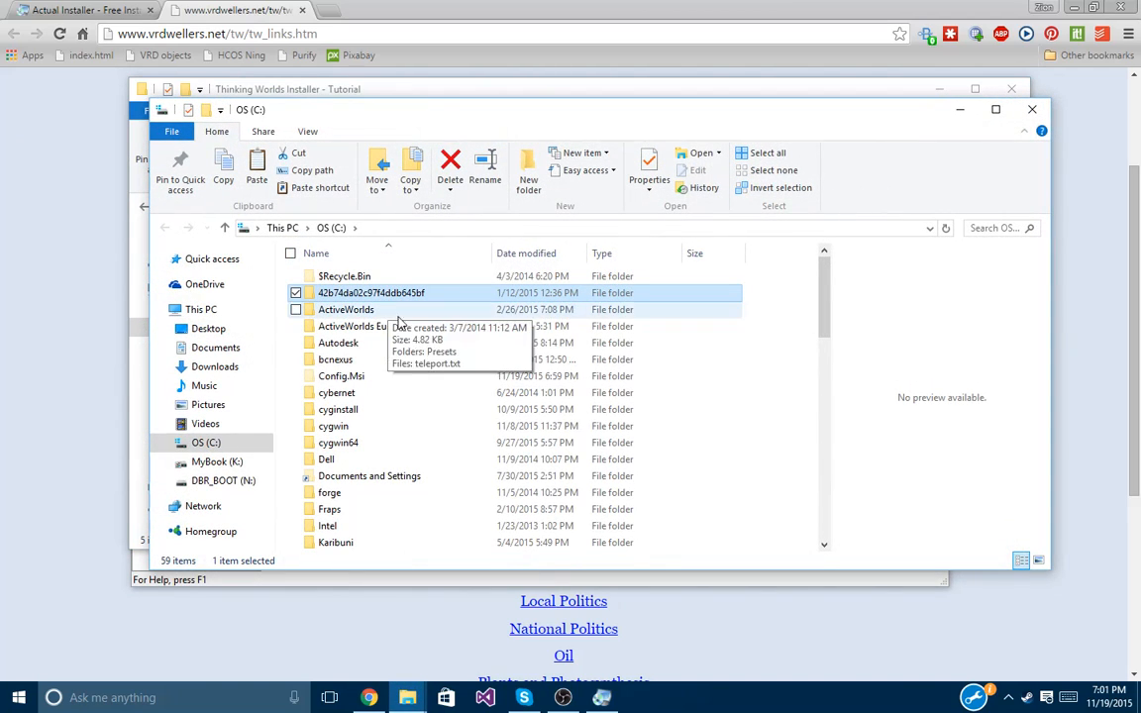
key("p")
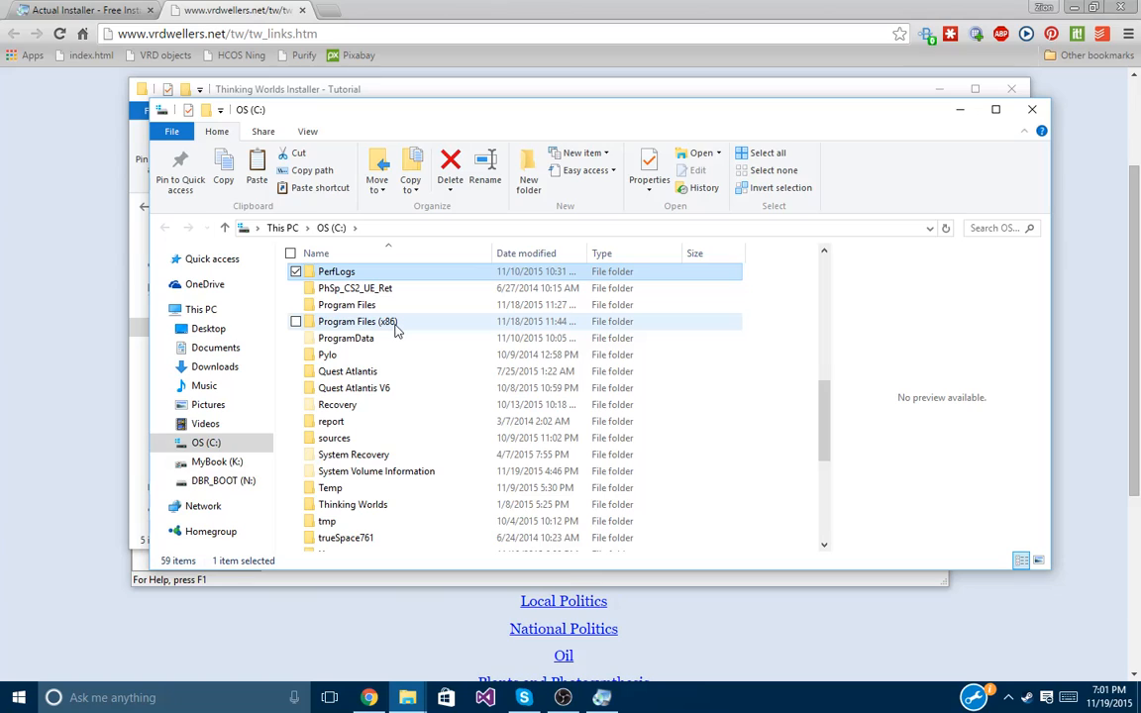
double_click(394, 325)
Open Caspian Learning\Thinking Worlds to check the existing install, then minimize the window.
left_click(377, 280)
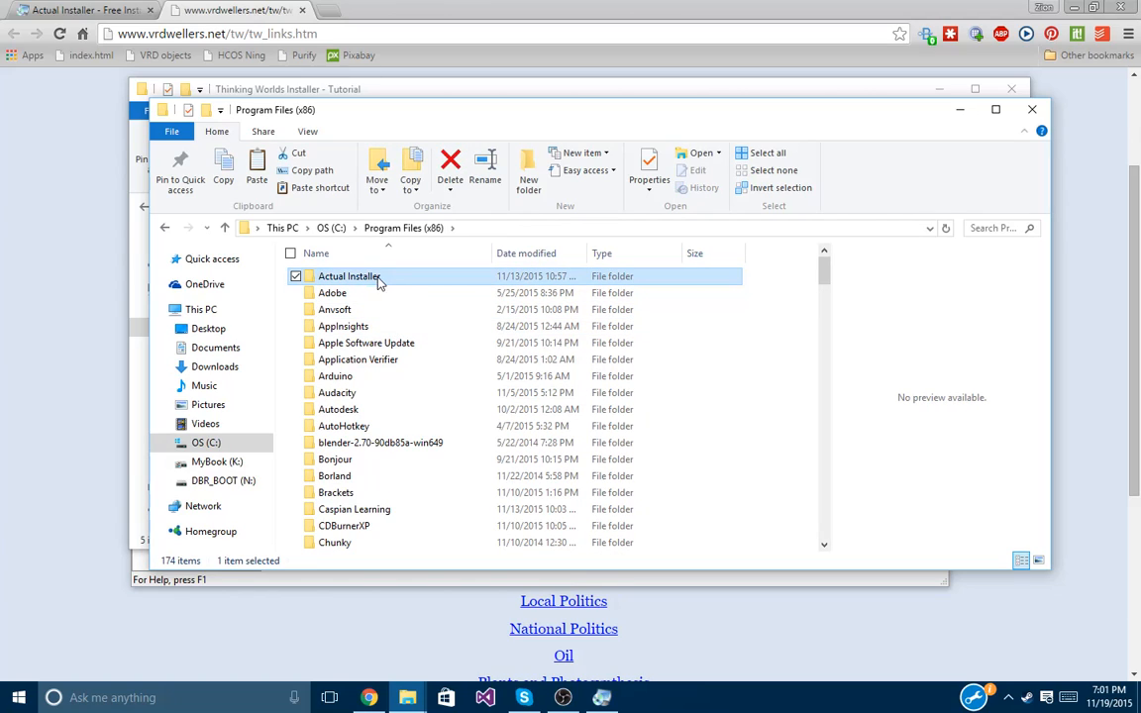
left_click_drag(430, 103, 393, 77)
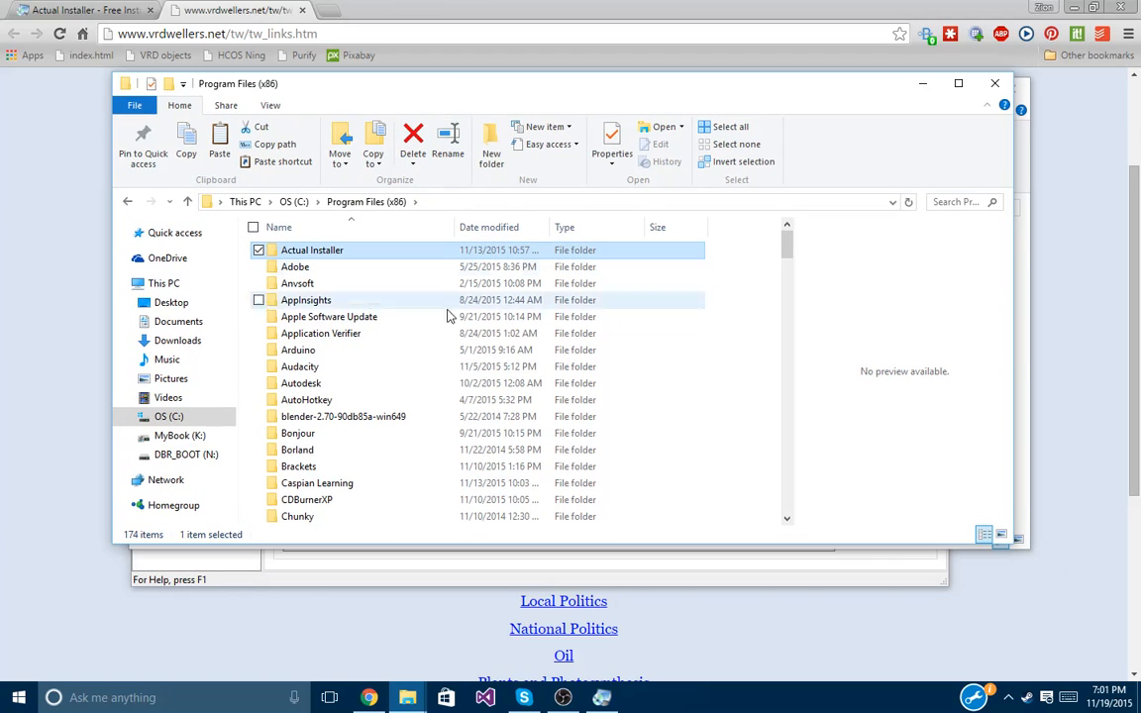
key("c")
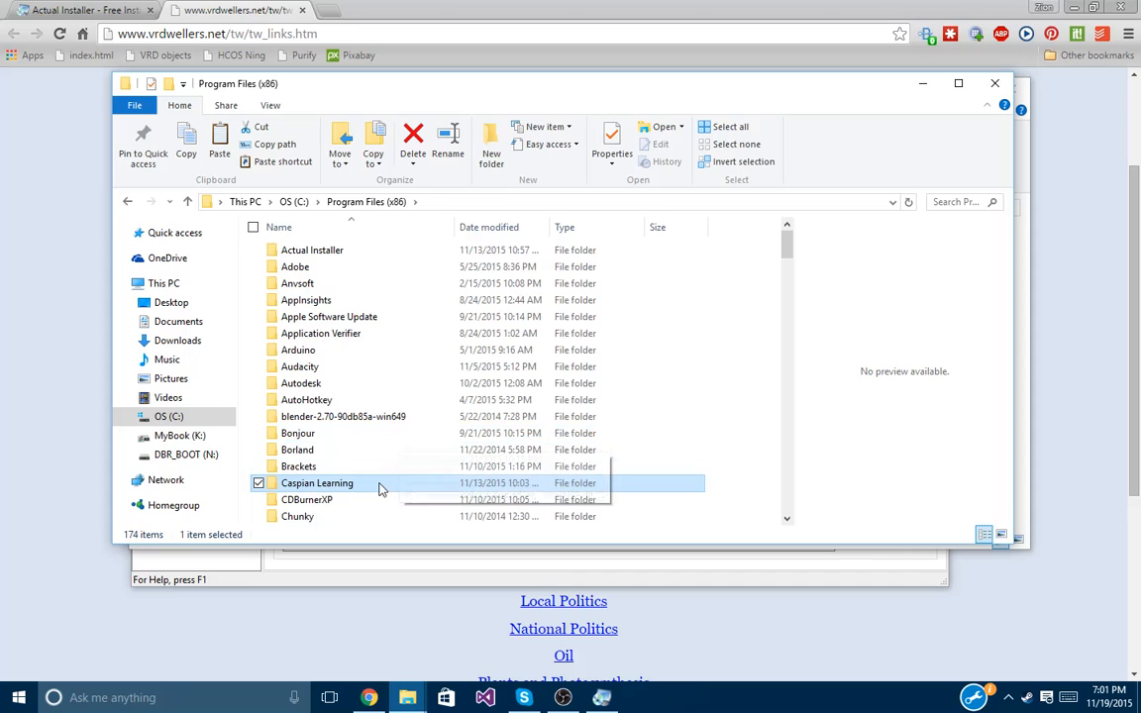
double_click(327, 485)
left_click(331, 254)
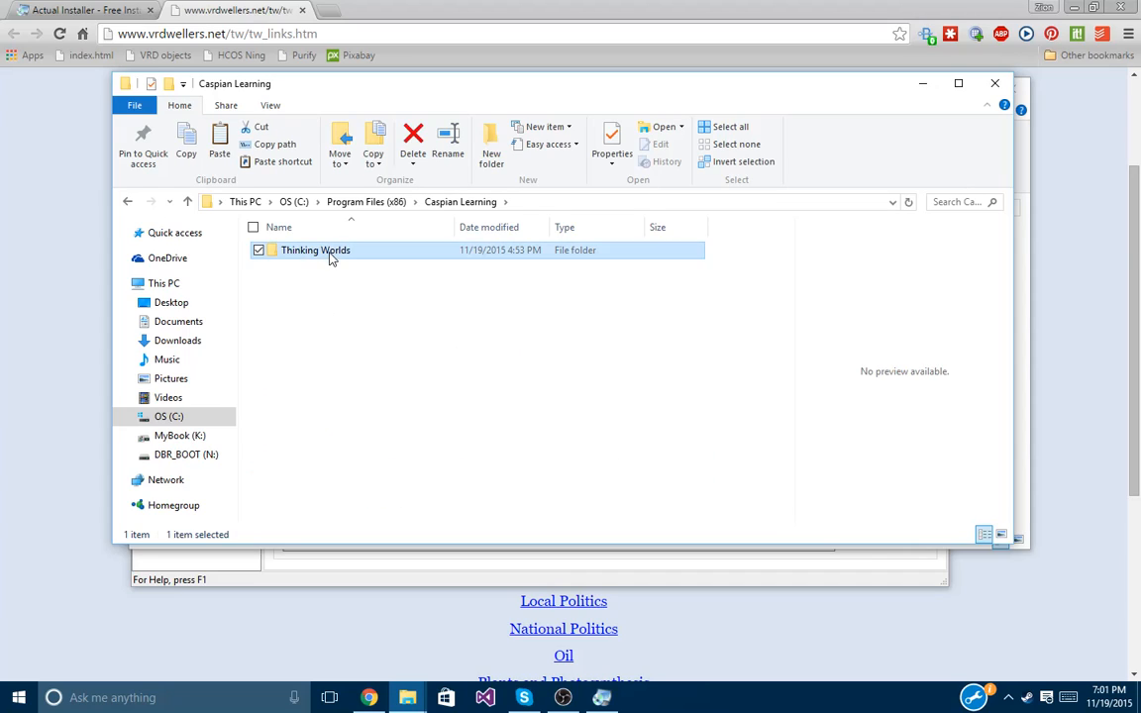
double_click(331, 254)
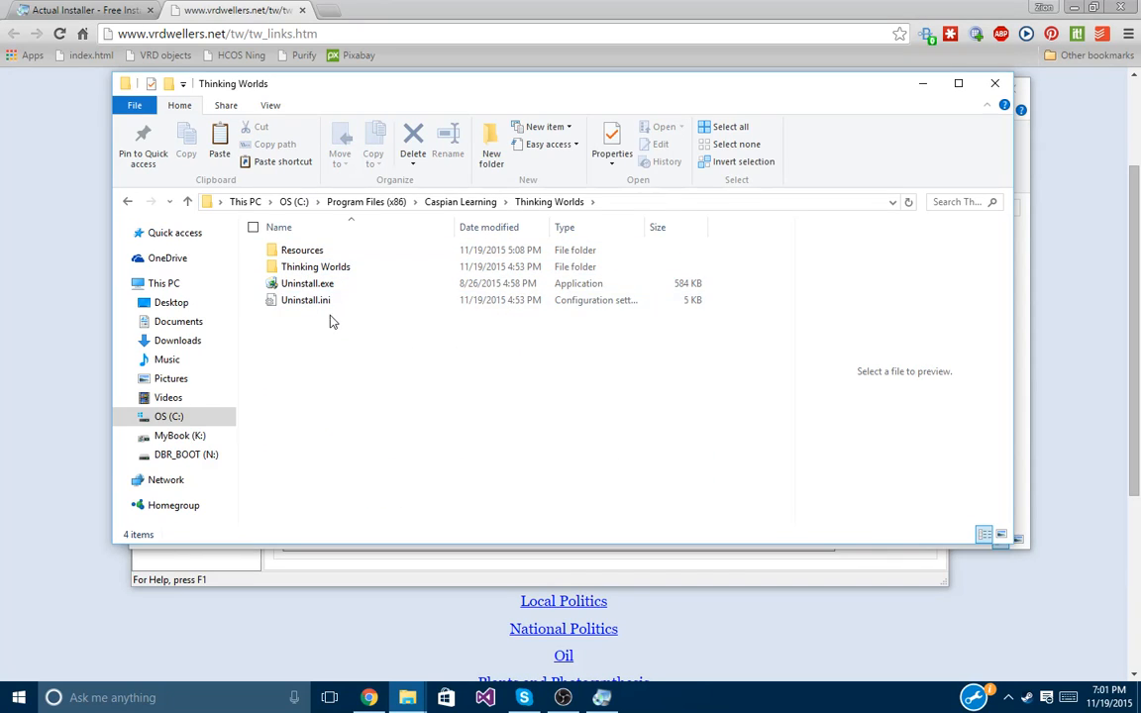
left_click(923, 85)
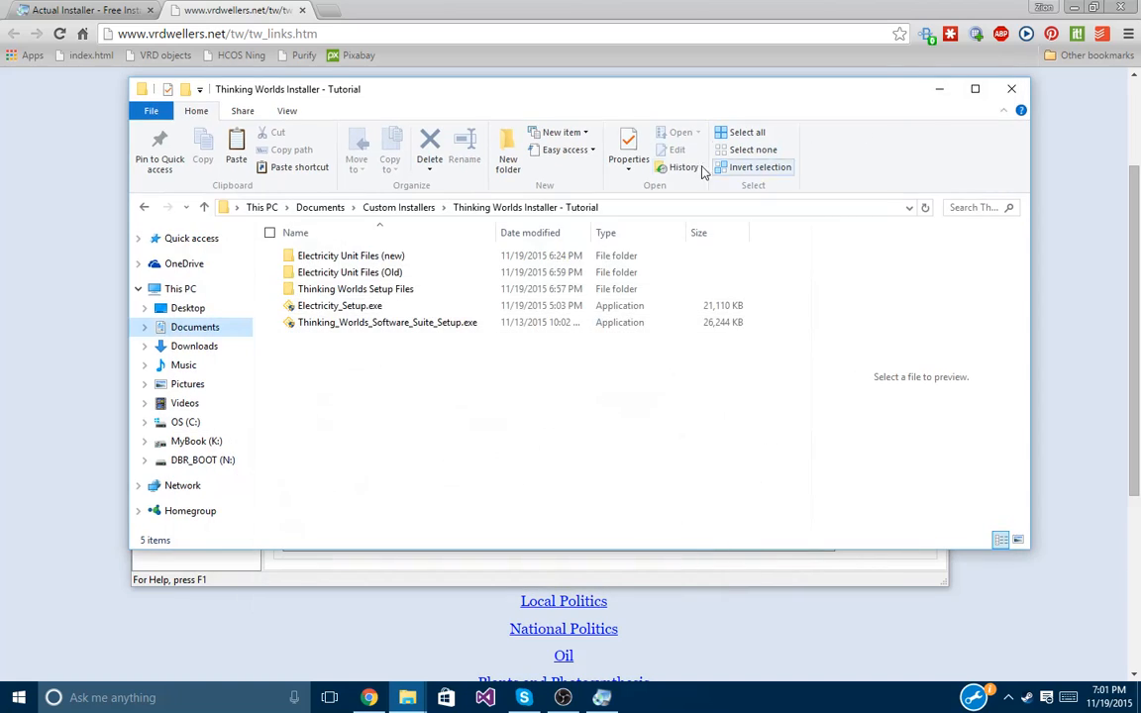
Append 'Caspian Learning' to the installation directory after <ProgramFiles>\.
left_click(601, 697)
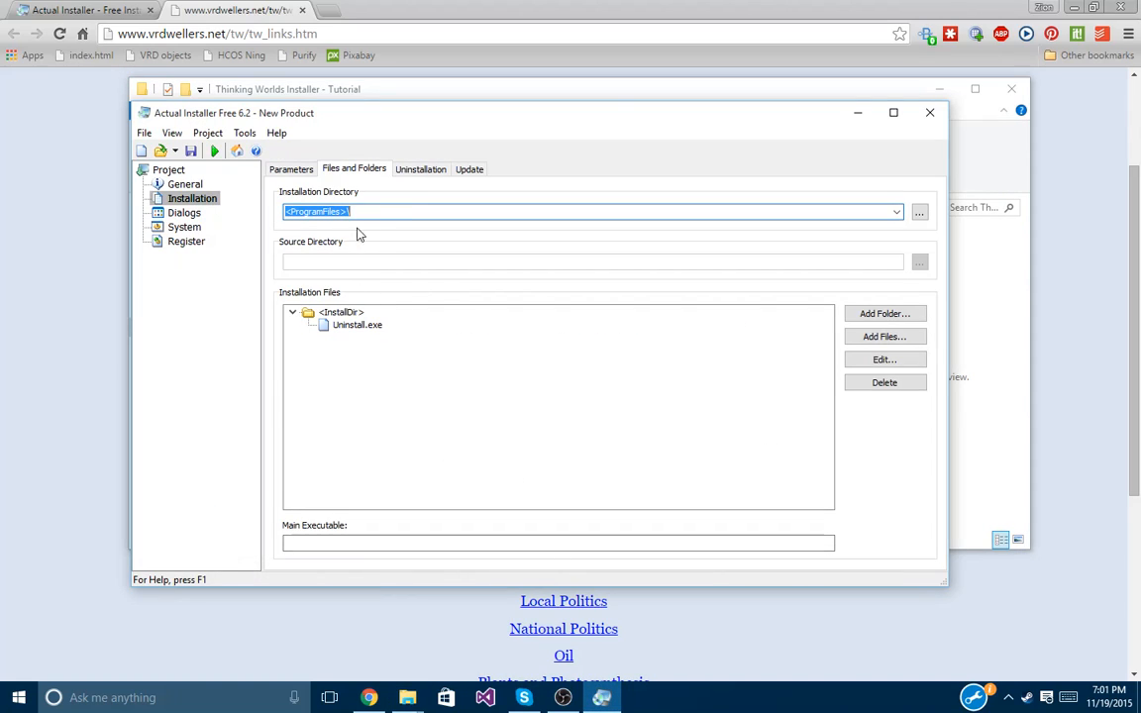
left_click(381, 211)
type("Caspian L")
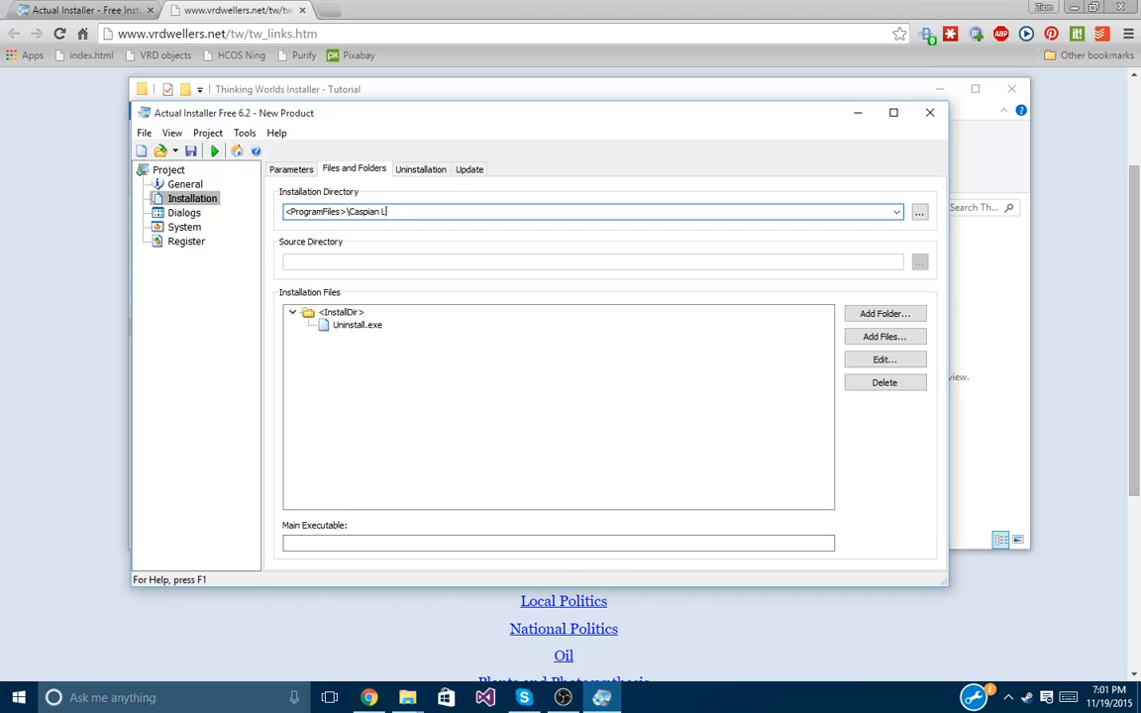
type("earning\\")
Complete the path as <ProgramFiles>\Caspian Learning\Thinking Worlds\, checking the installed folder name.
left_click(407, 697)
mouse_move(416, 659)
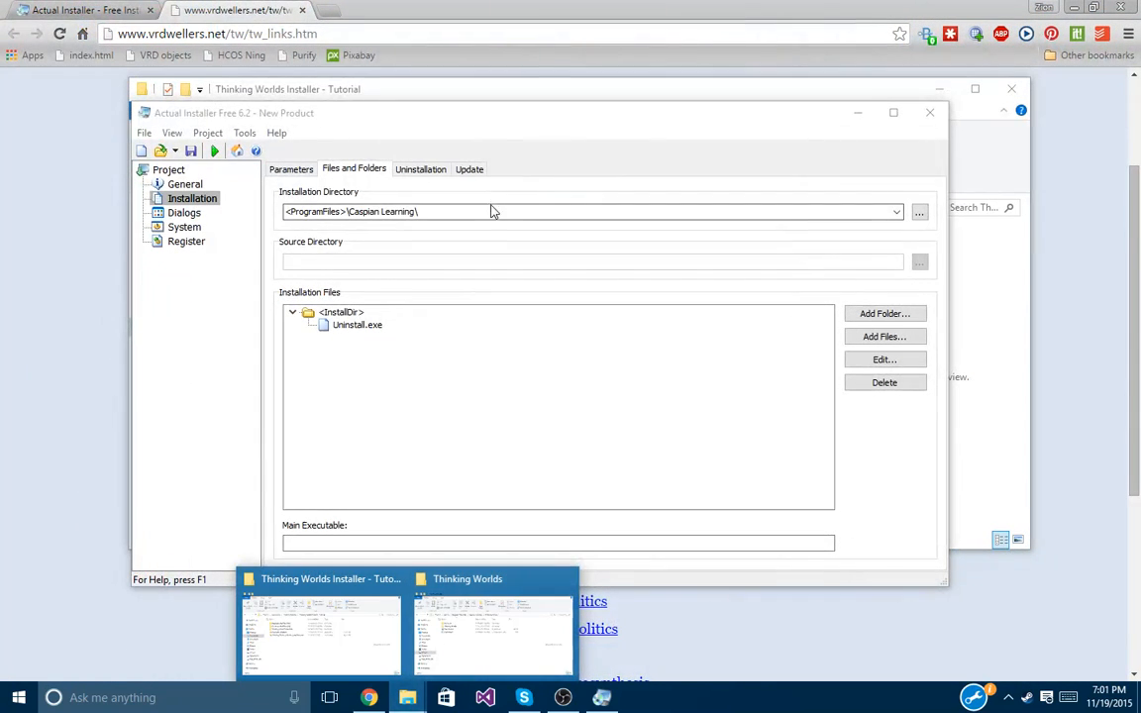
left_click(488, 211)
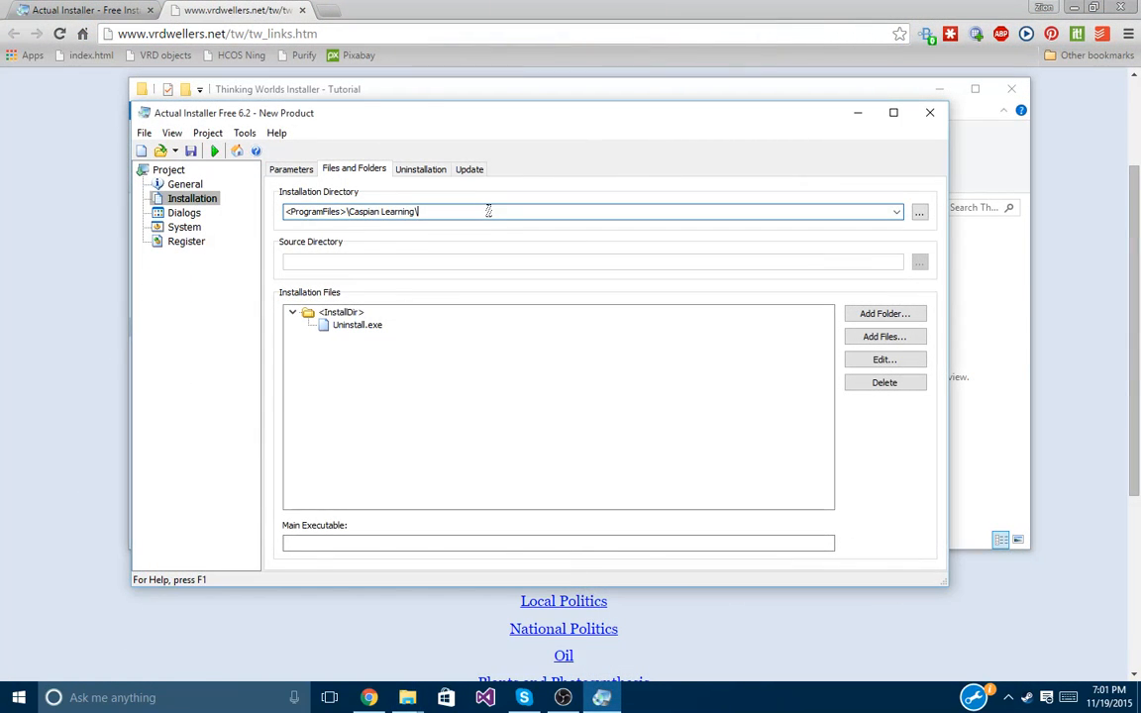
type("Thinking Worlds")
left_click(966, 310)
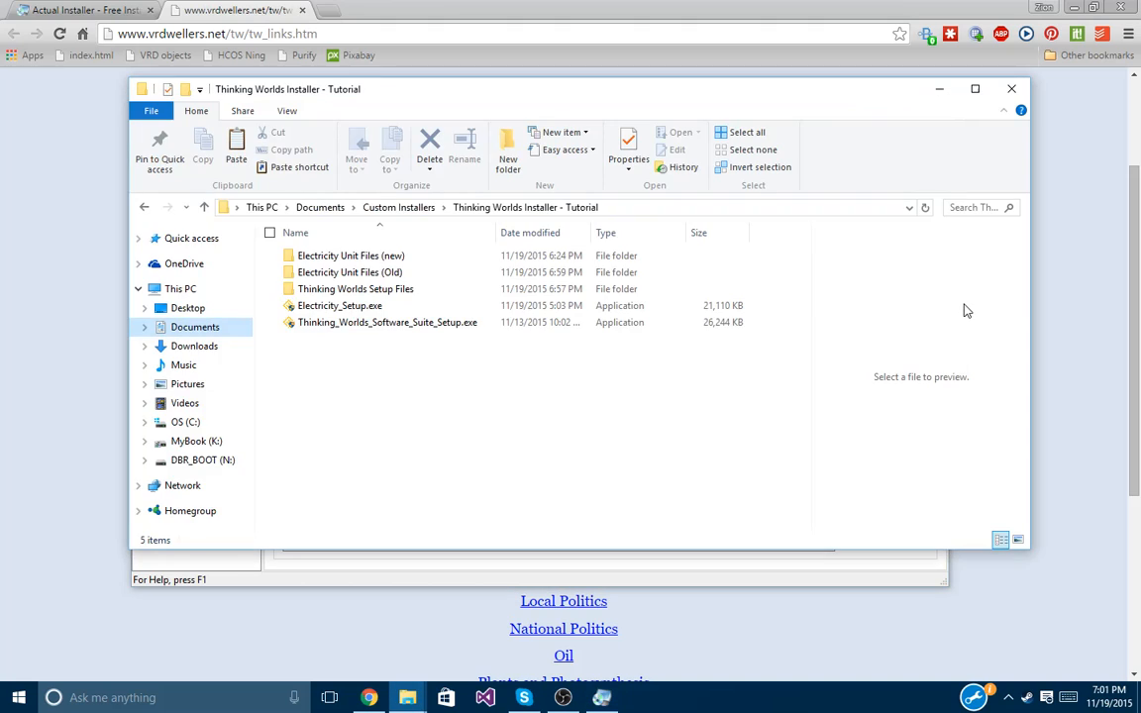
mouse_move(407, 697)
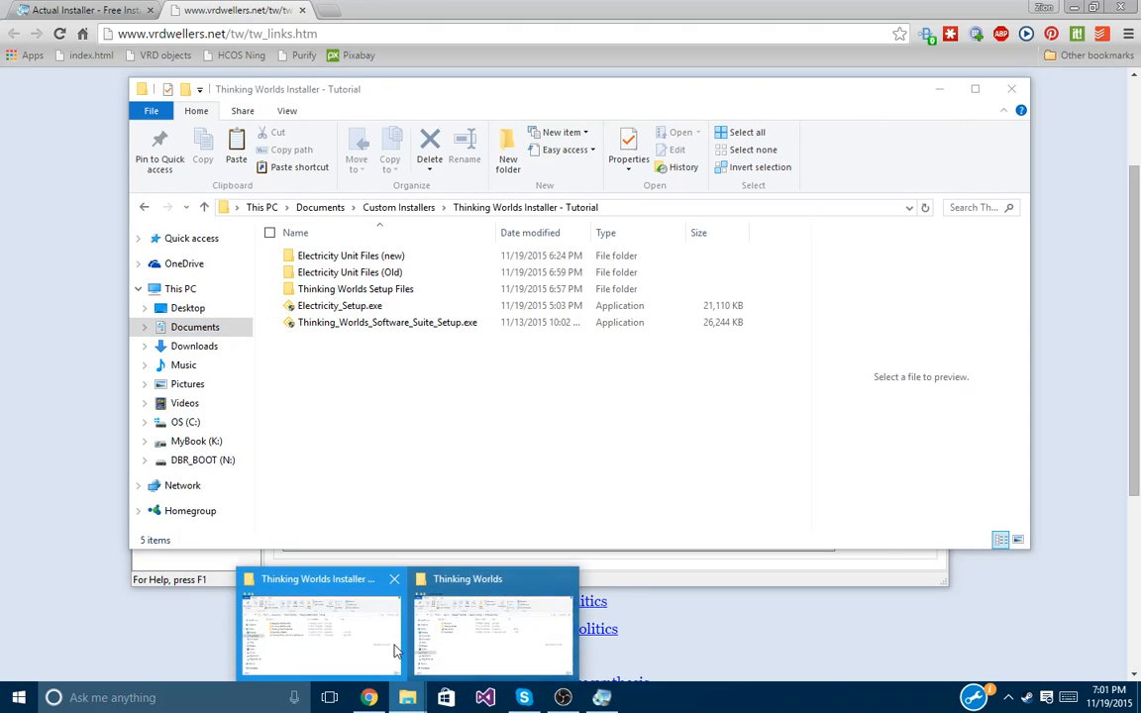
mouse_move(480, 624)
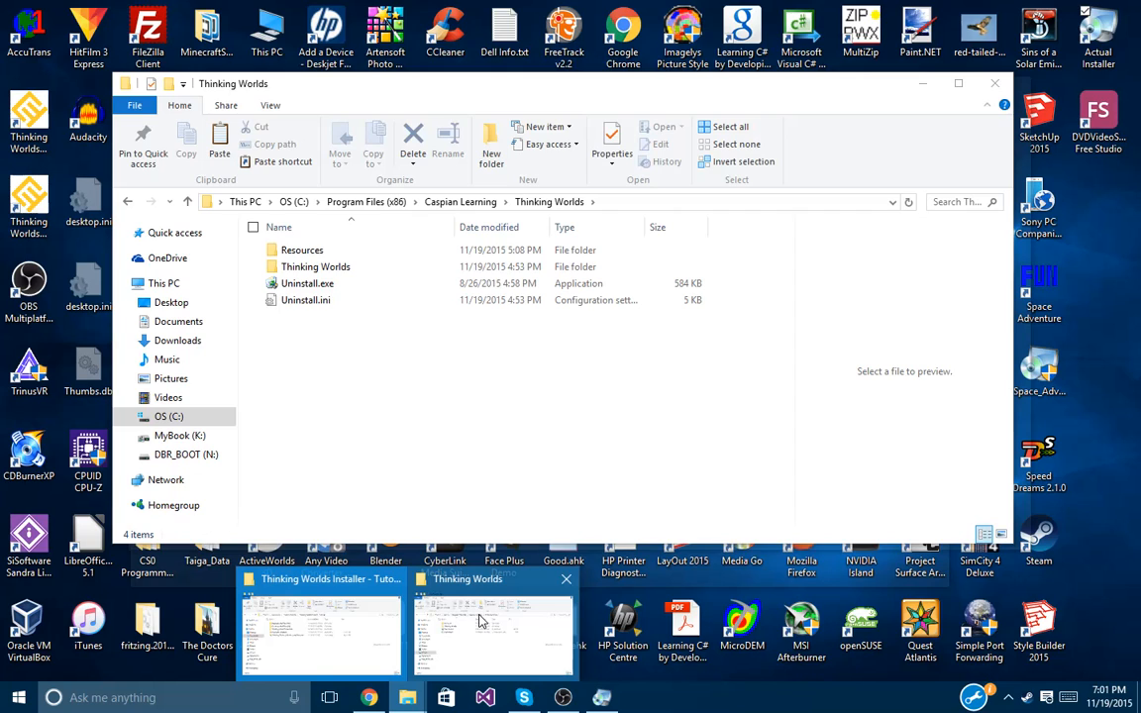
left_click(480, 621)
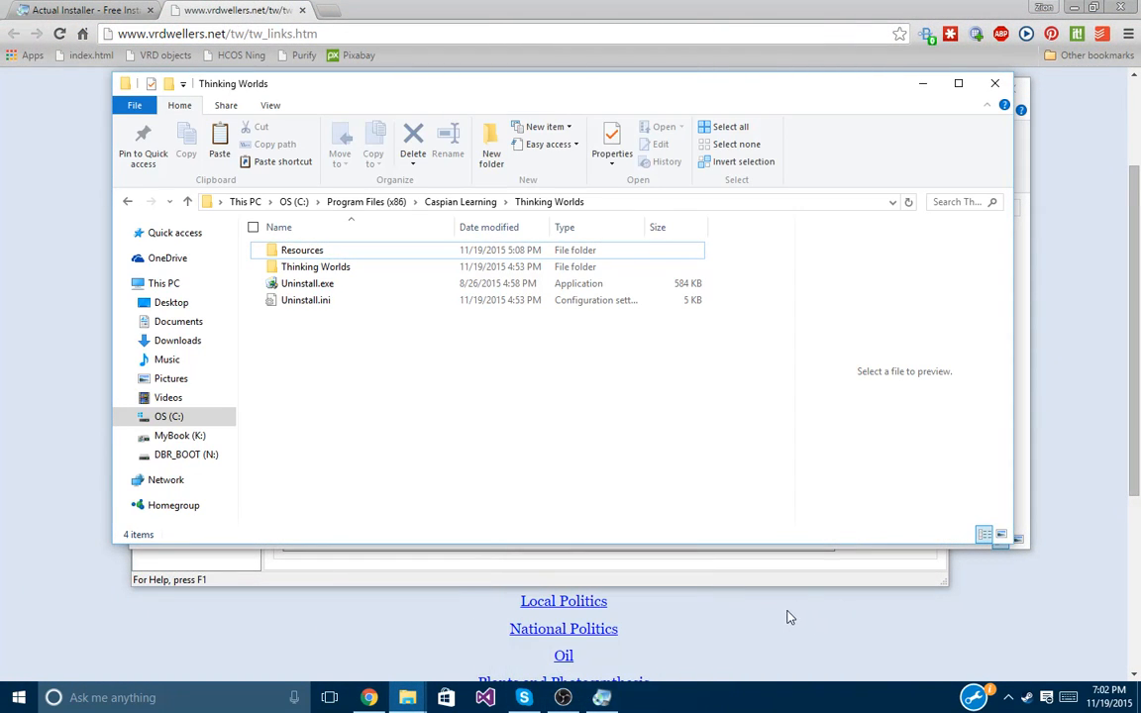
left_click(586, 693)
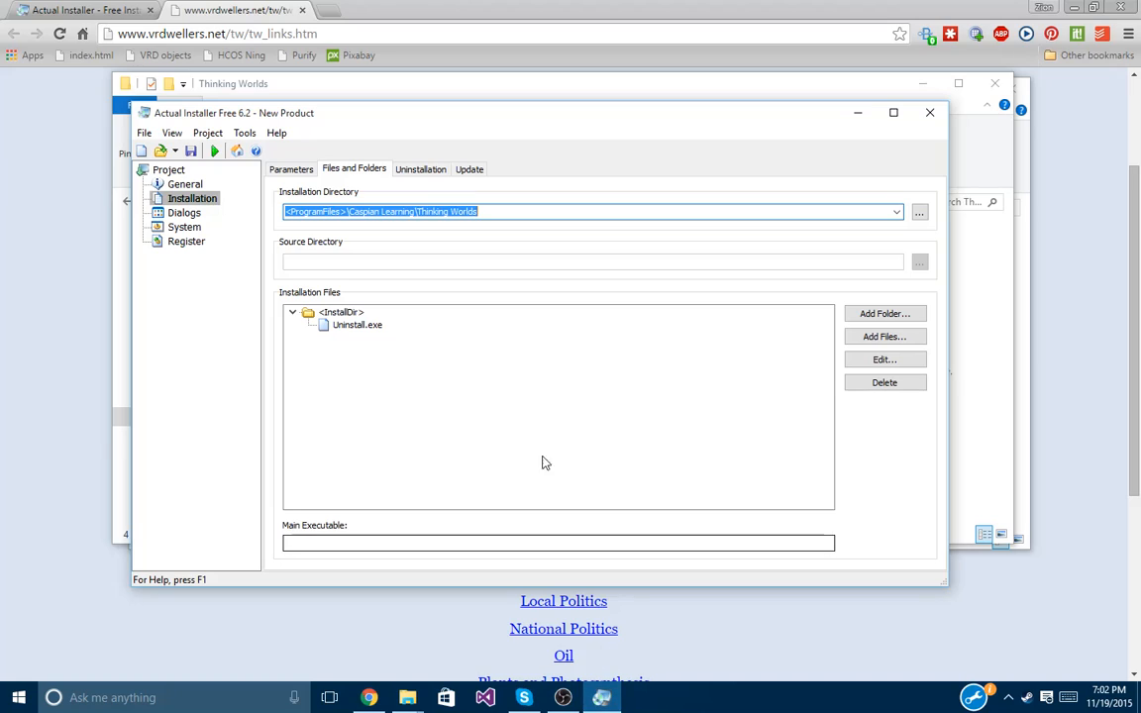
left_click(556, 214)
type("\\")
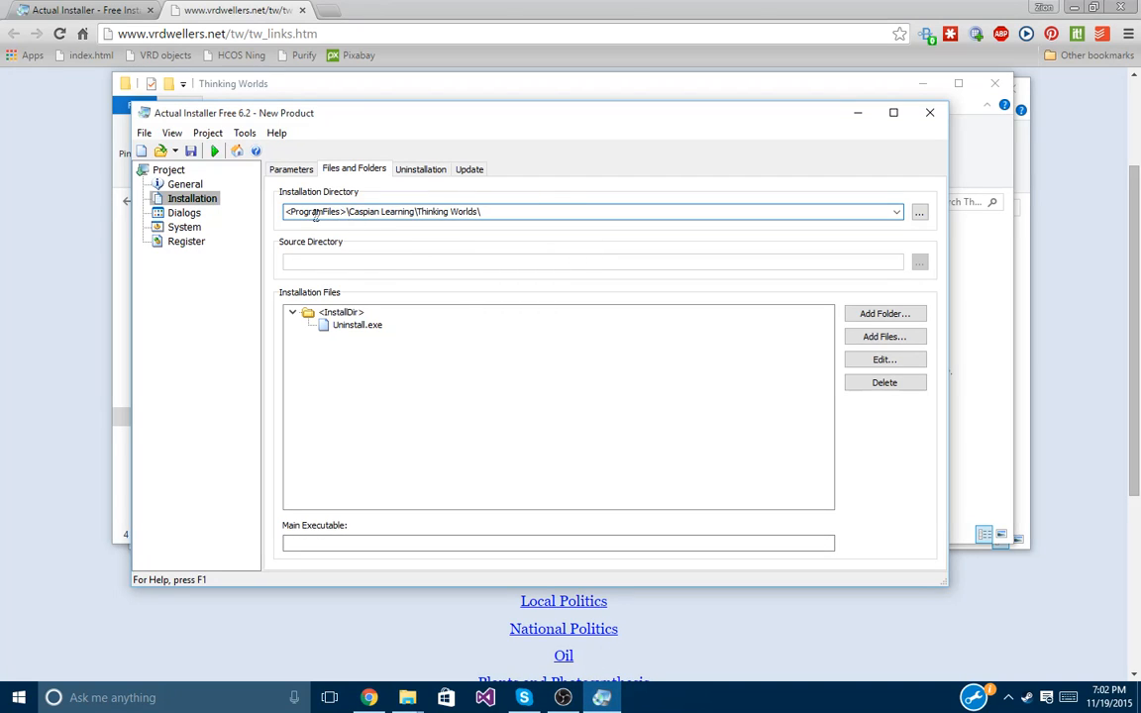
left_click(920, 214)
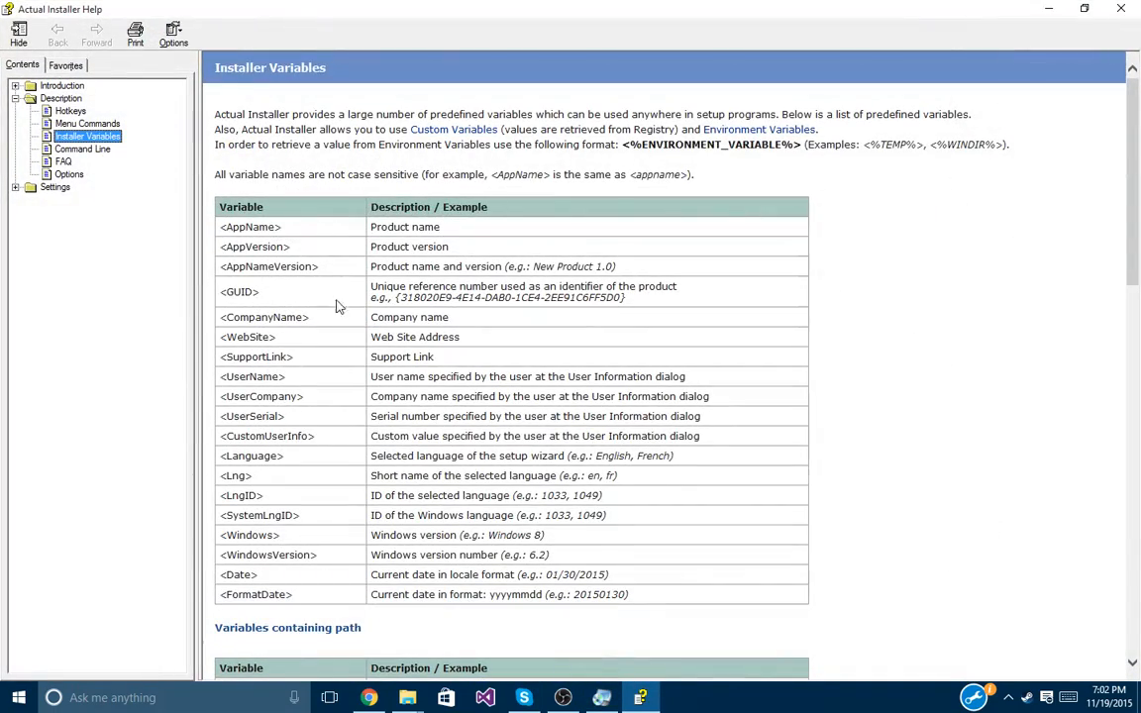
Find and select the <ProgramFiles86> variable in the Installer Variables help, then close Help.
scroll(336, 307, "down", 15)
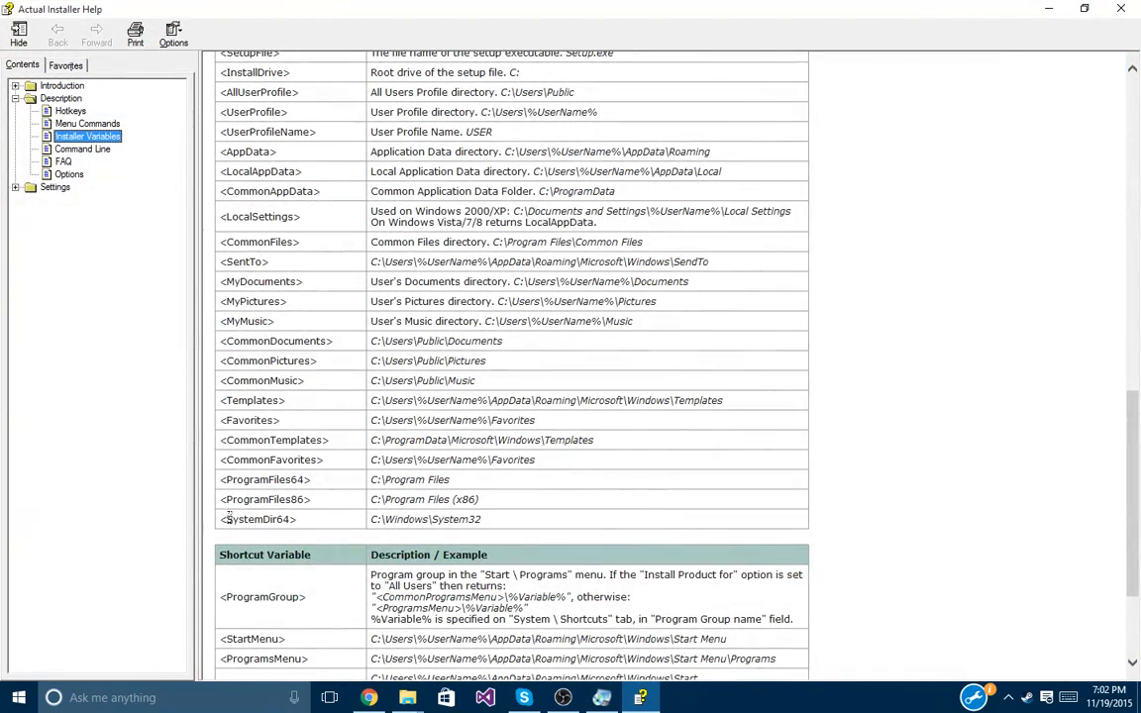
left_click_drag(222, 498, 385, 501)
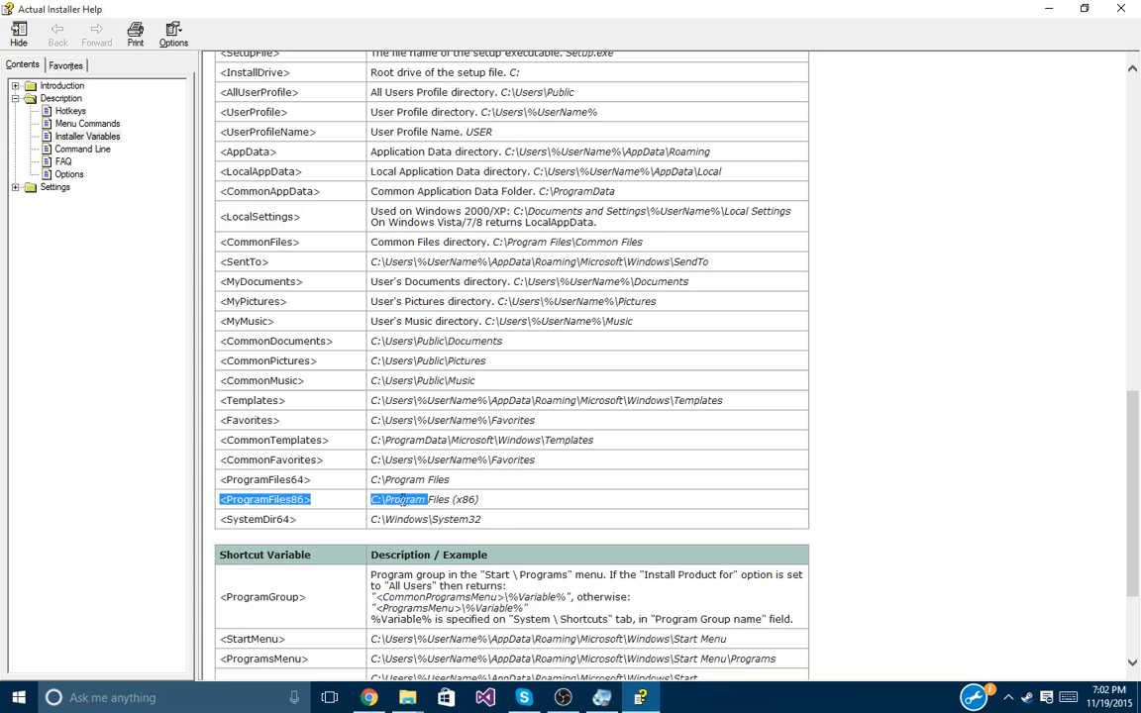
left_click(501, 505)
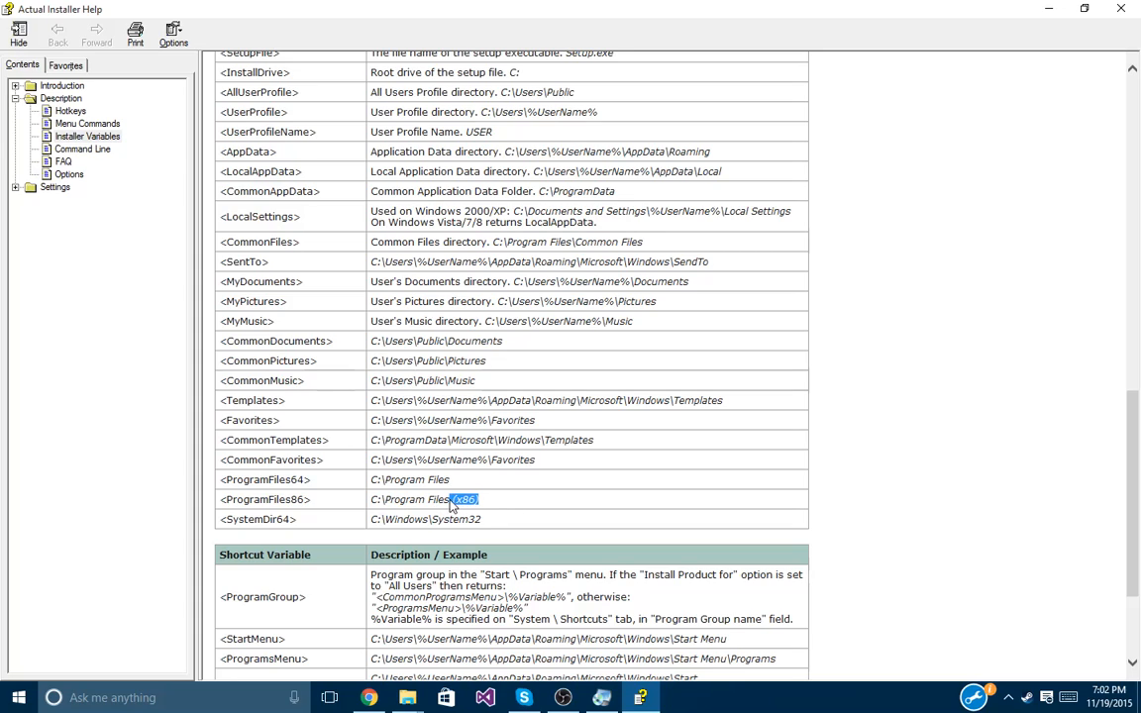
double_click(265, 500)
left_click_drag(222, 505, 220, 504)
left_click(1129, 8)
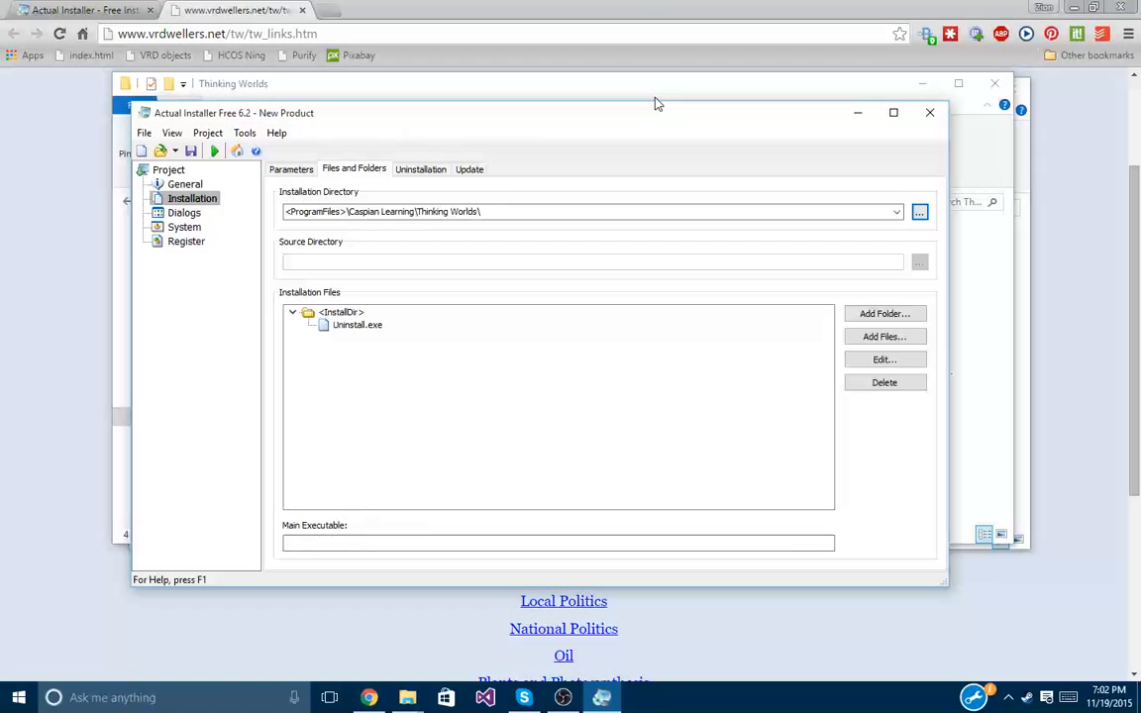
Change the installation directory to <ProgramFiles86>\Caspian Learning\Thinking Worlds\.
left_click_drag(483, 211, 290, 231)
left_click(341, 211)
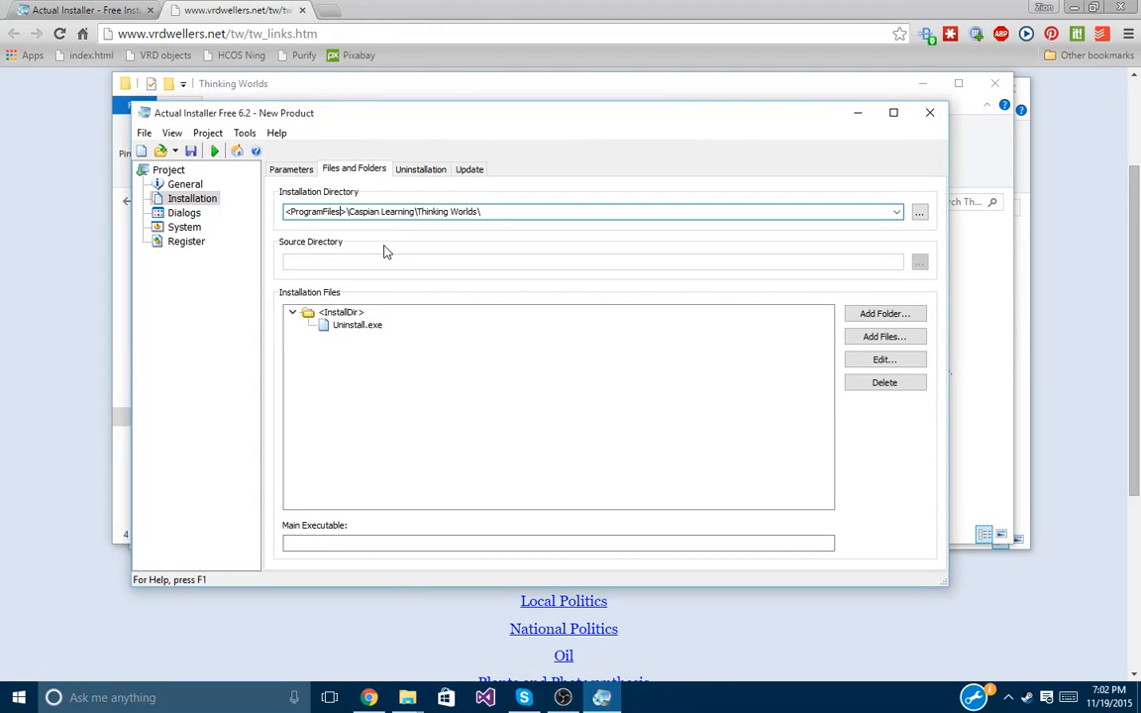
type("86")
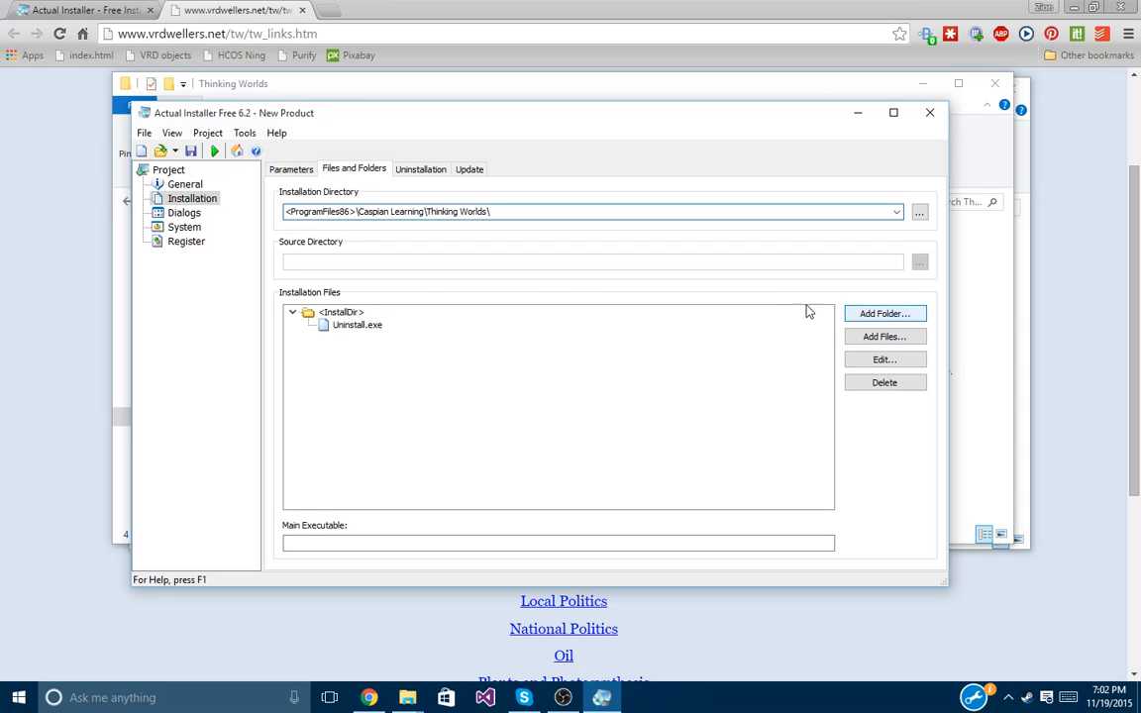
Inspect the <InstallDir> entry in the file list and start adding a folder of files.
left_click(341, 312)
left_click(293, 312)
left_click(292, 312)
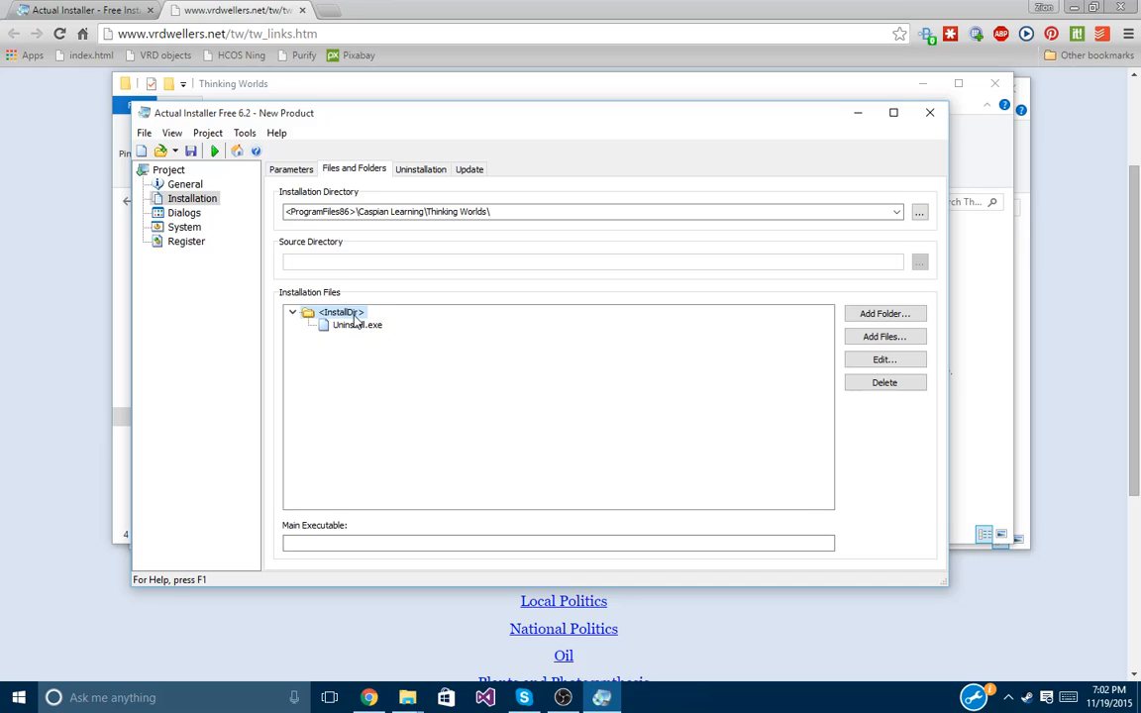
left_click(504, 211)
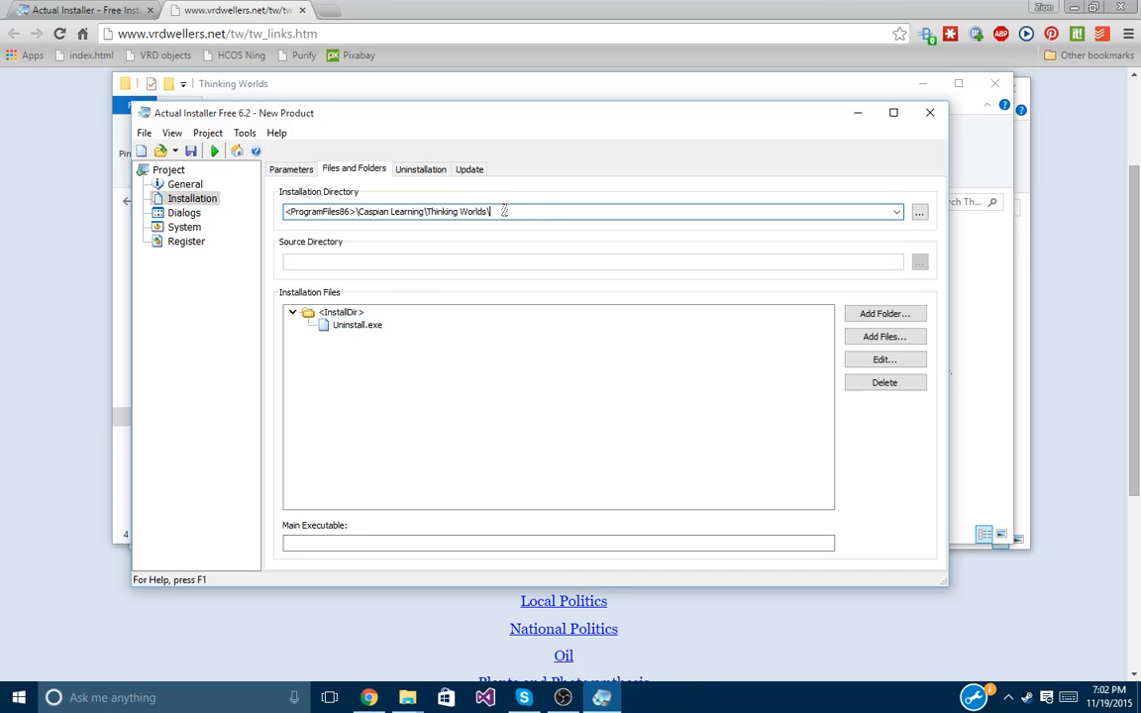
left_click(862, 317)
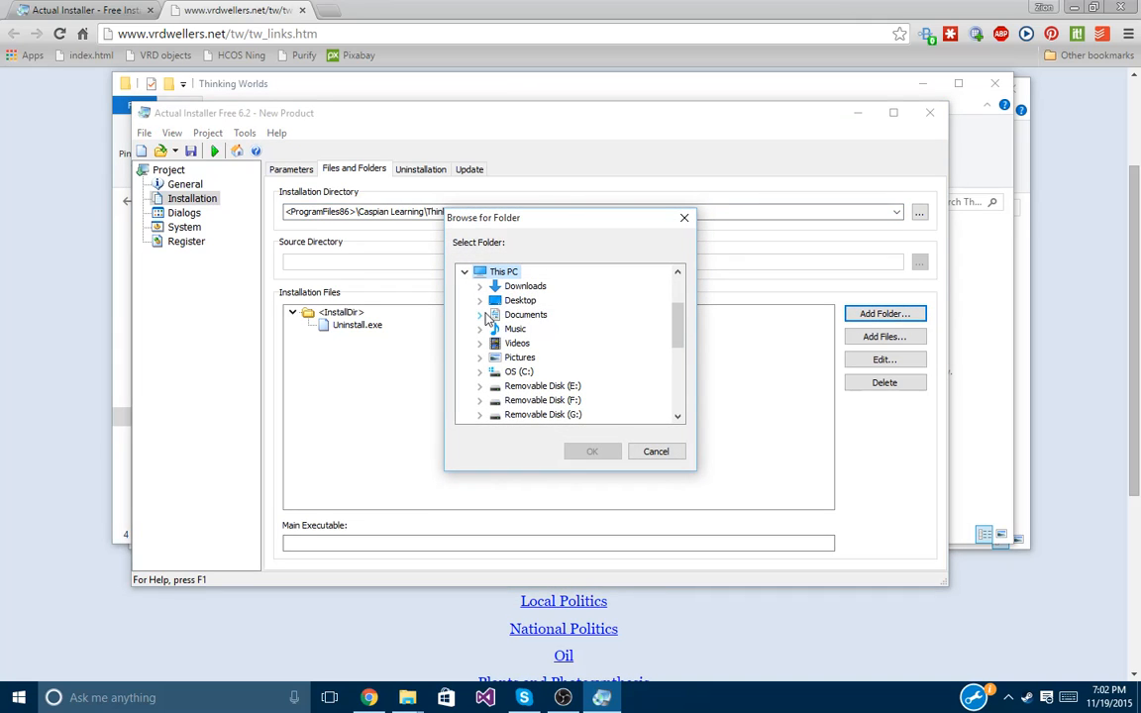
In Browse for Folder, expand Documents and scroll down to the folders starting with C.
left_click(479, 314)
left_click(506, 269)
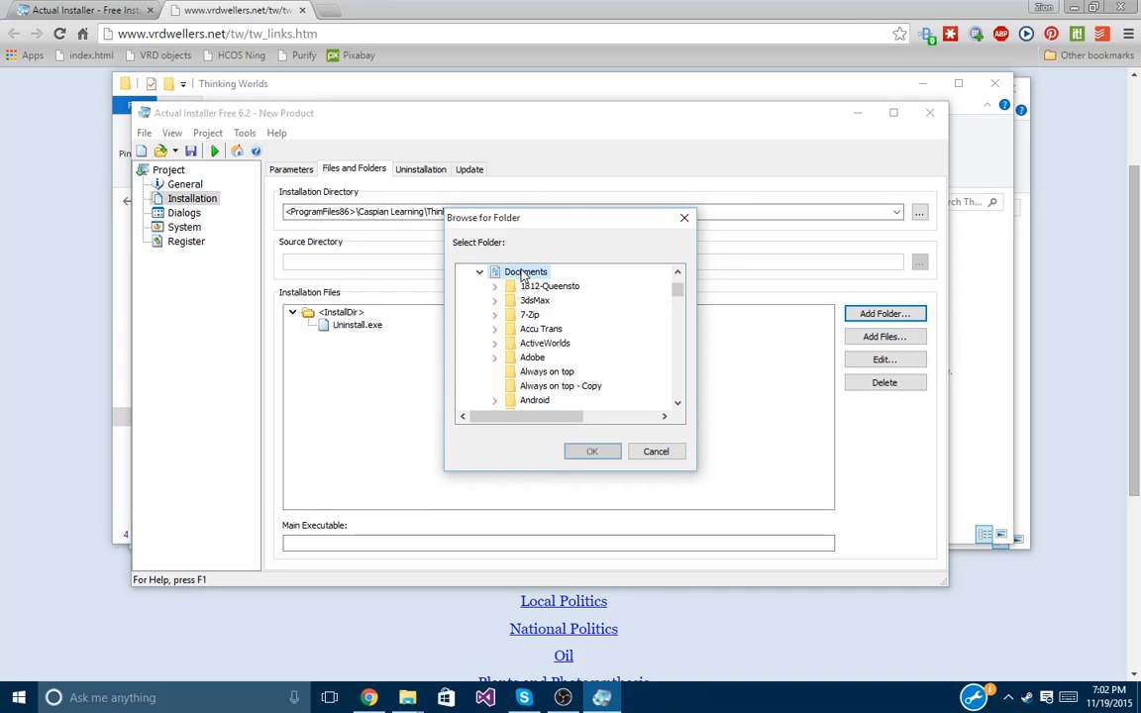
key("c")
scroll(545, 341, "down", 1)
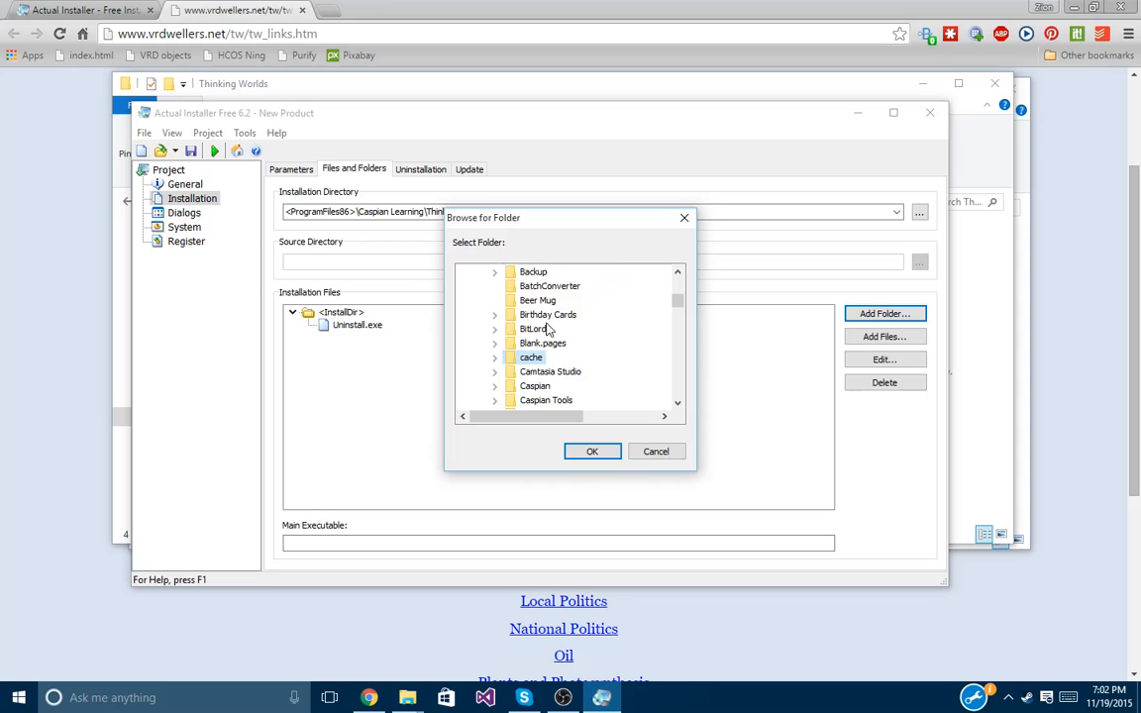
scroll(522, 381, "down", 1)
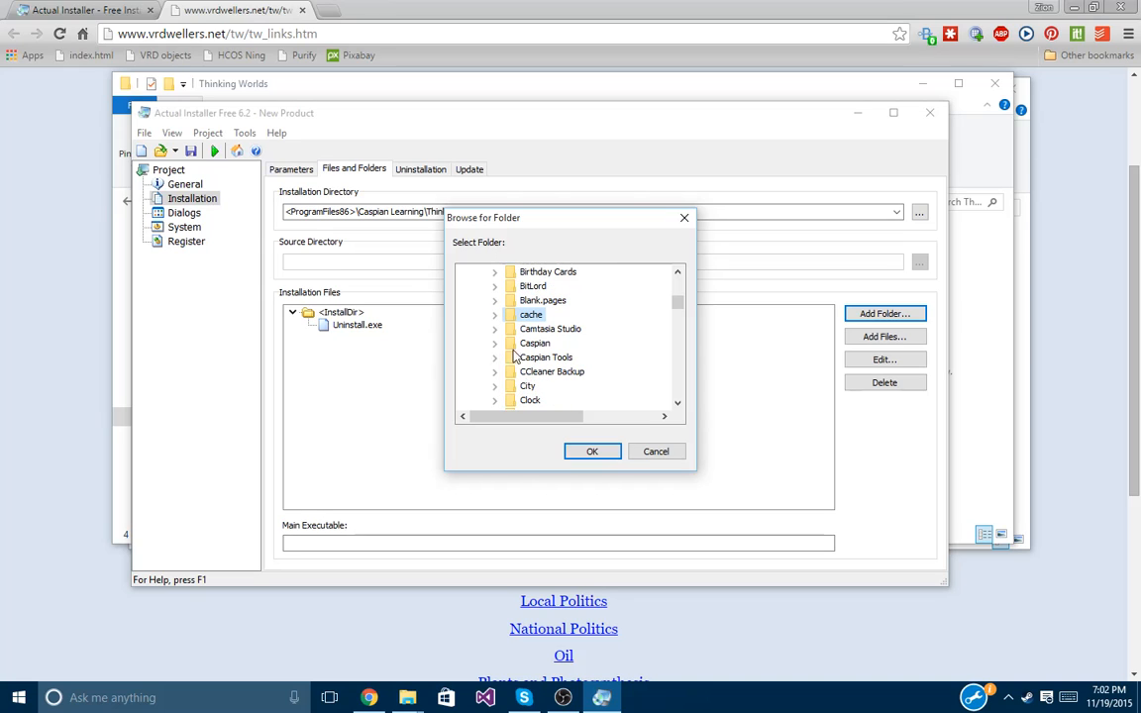
scroll(522, 317, "up", 4)
scroll(521, 316, "down", 7)
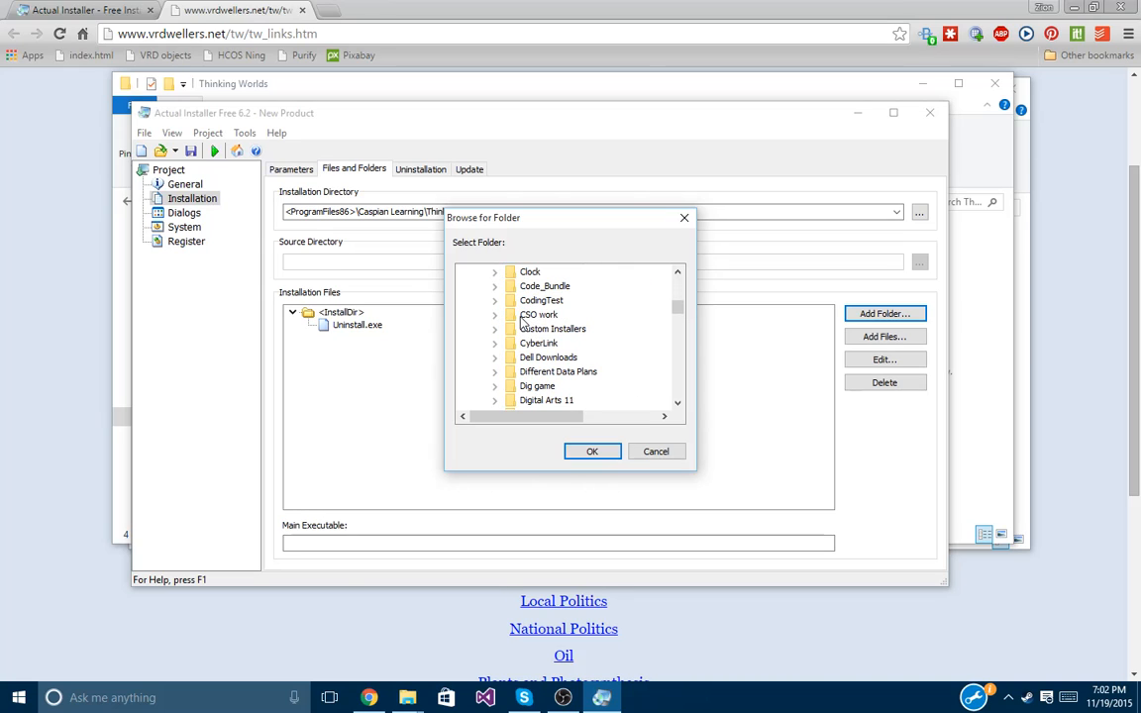
Pick Custom Installers > Thinking Worlds Installer - Tutorial > Thinking Worlds Setup Files as the source folder.
double_click(559, 330)
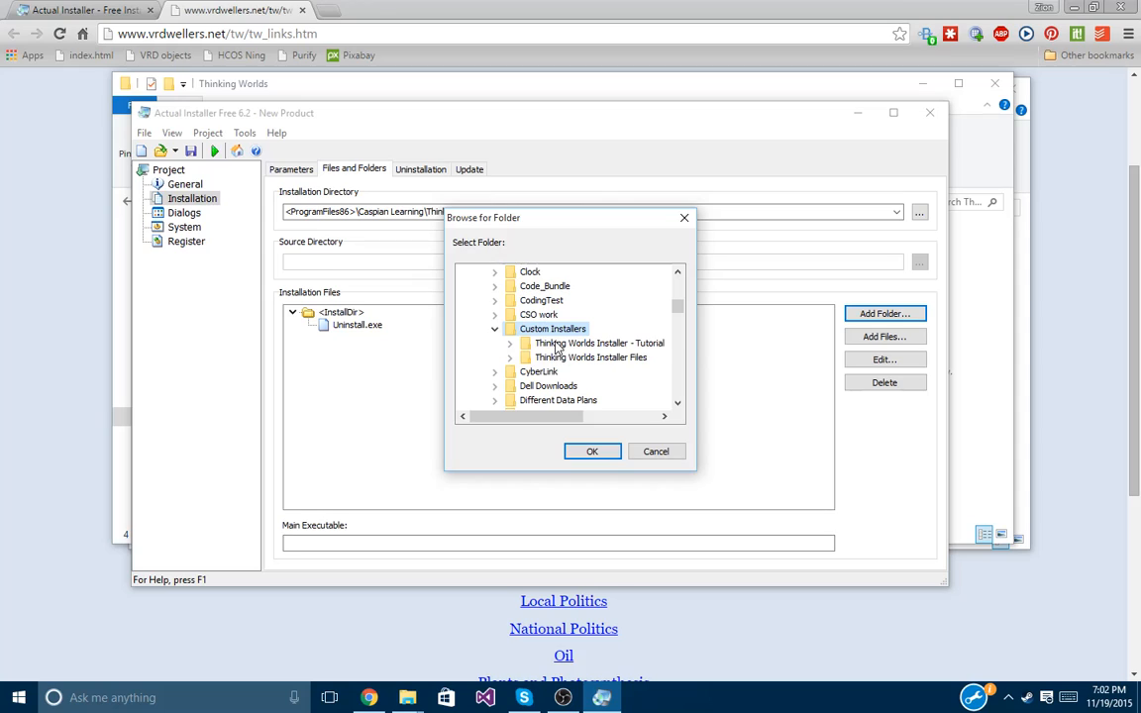
double_click(560, 343)
scroll(564, 337, "down", 1)
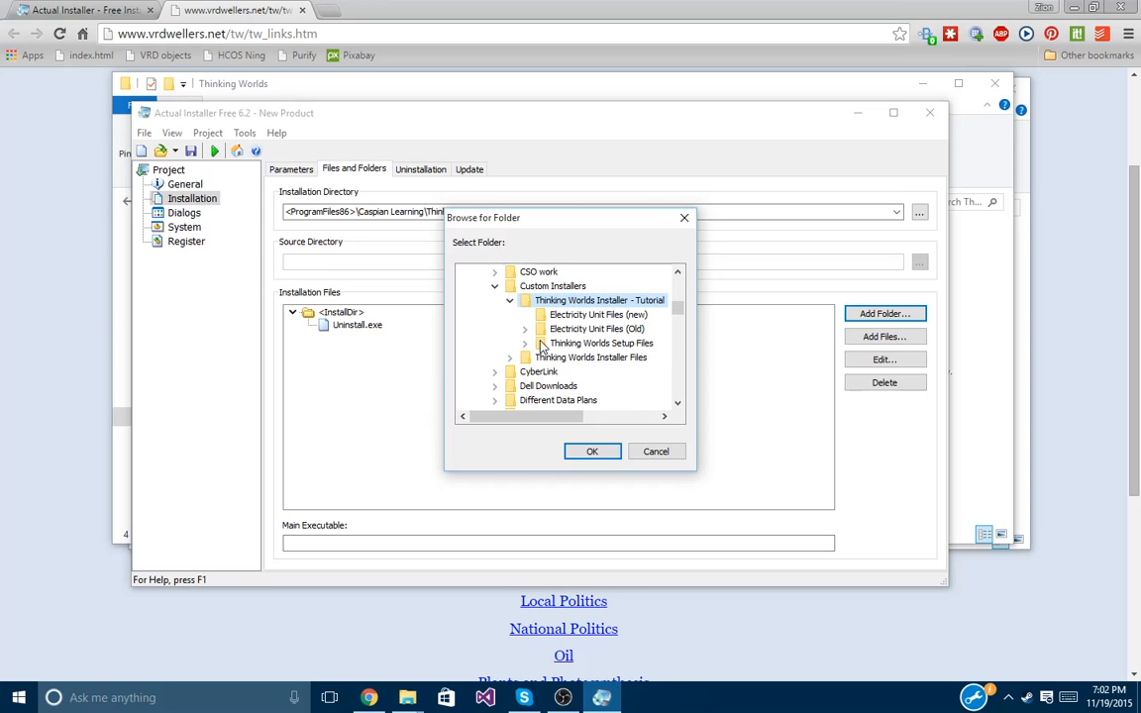
left_click(600, 344)
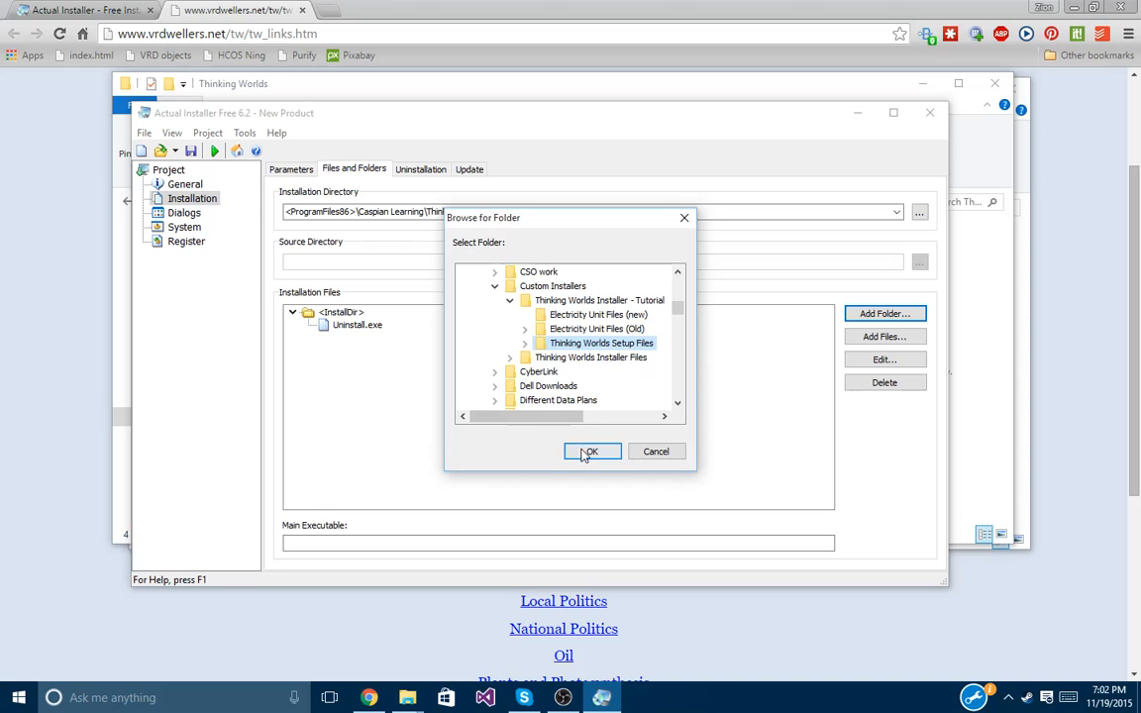
left_click(589, 452)
left_click(560, 304)
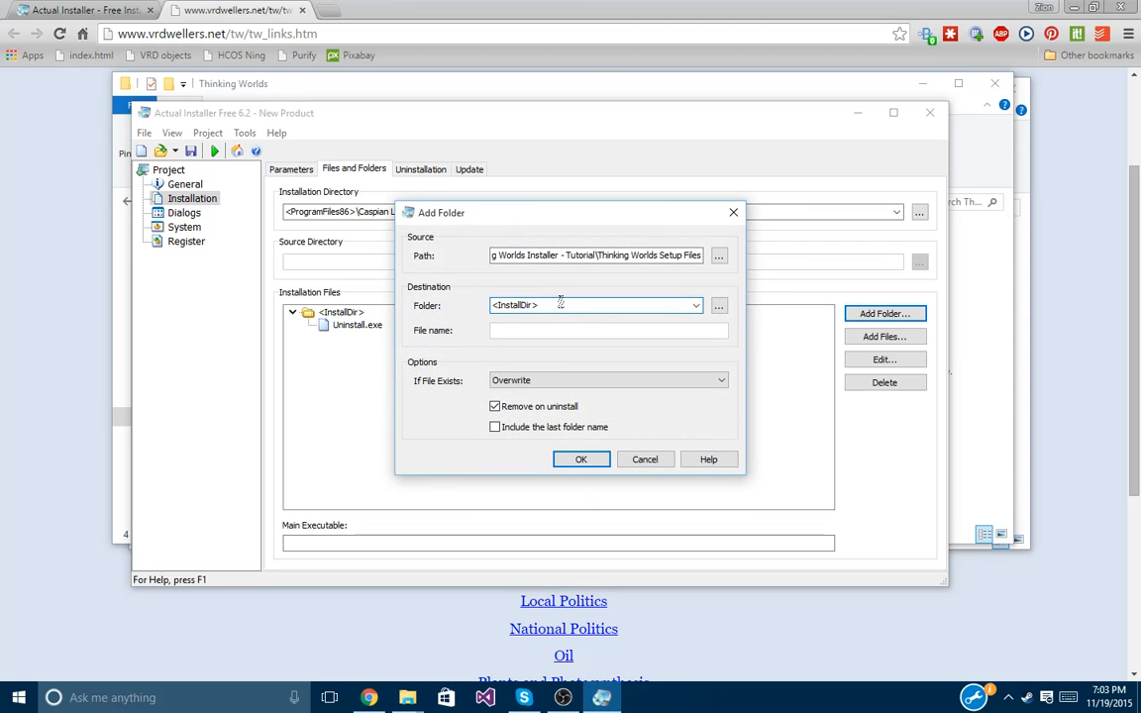
Add the Thinking Worlds Setup Files folder to the installation, destined for <InstallDir>.
key("Home")
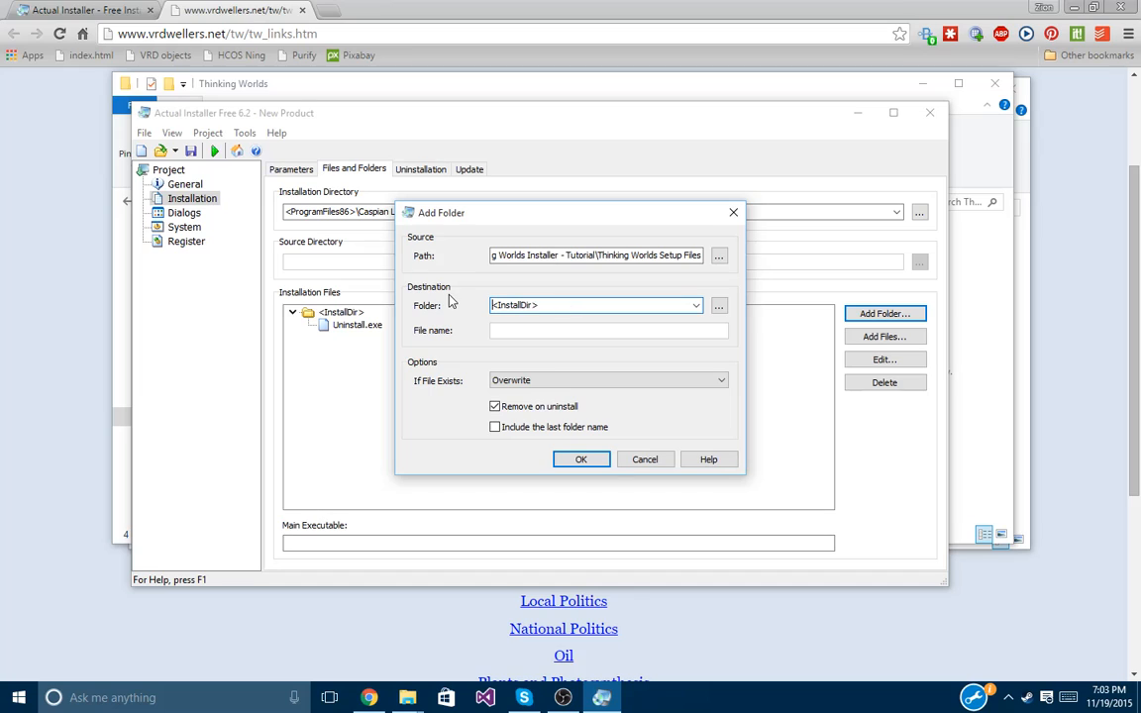
key("shift+End")
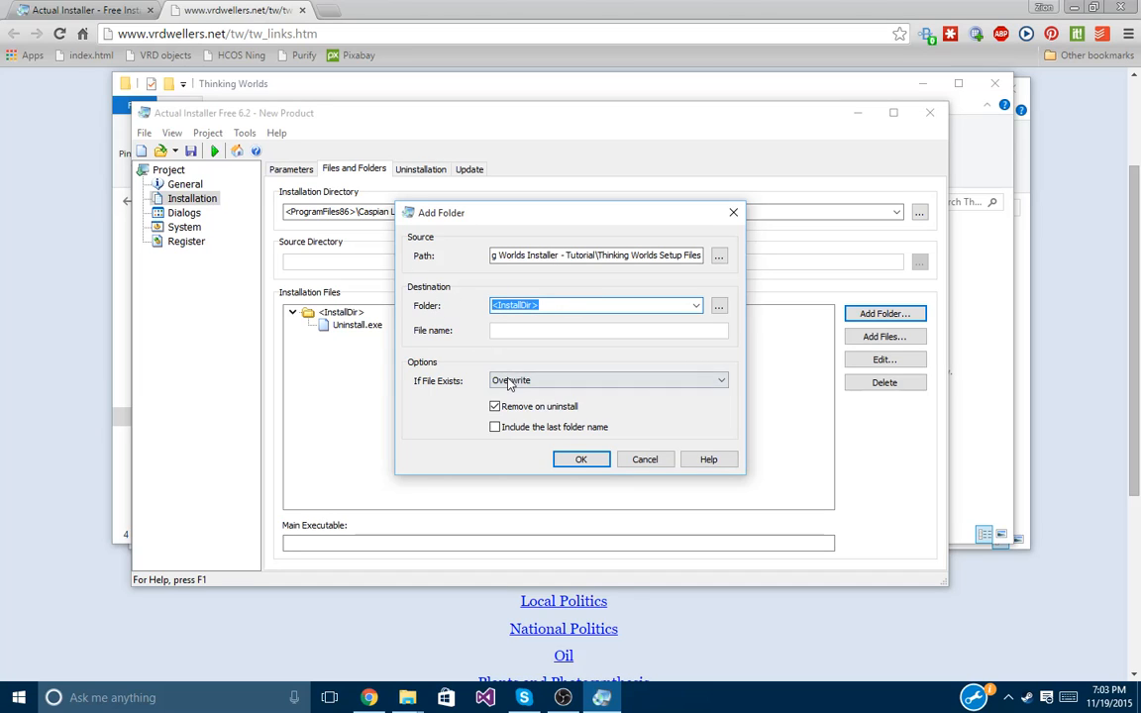
left_click(578, 458)
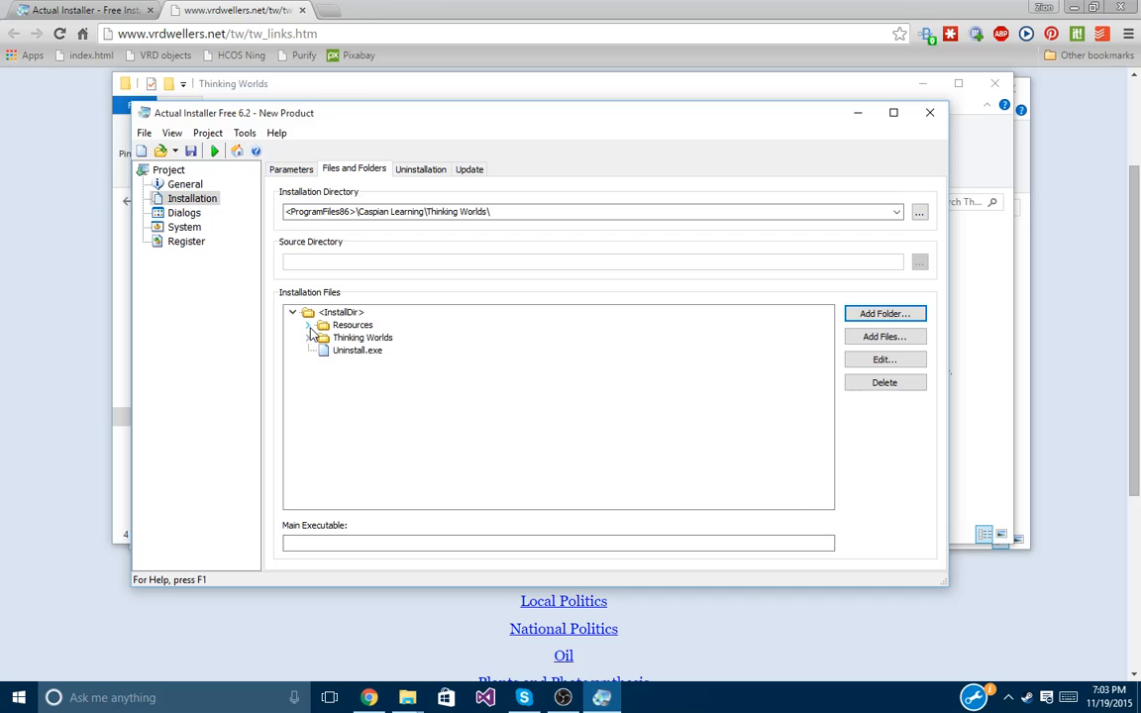
Inspect the added Resources and Thinking Worlds folders by expanding and collapsing them.
left_click(308, 325)
scroll(318, 333, "down", 5)
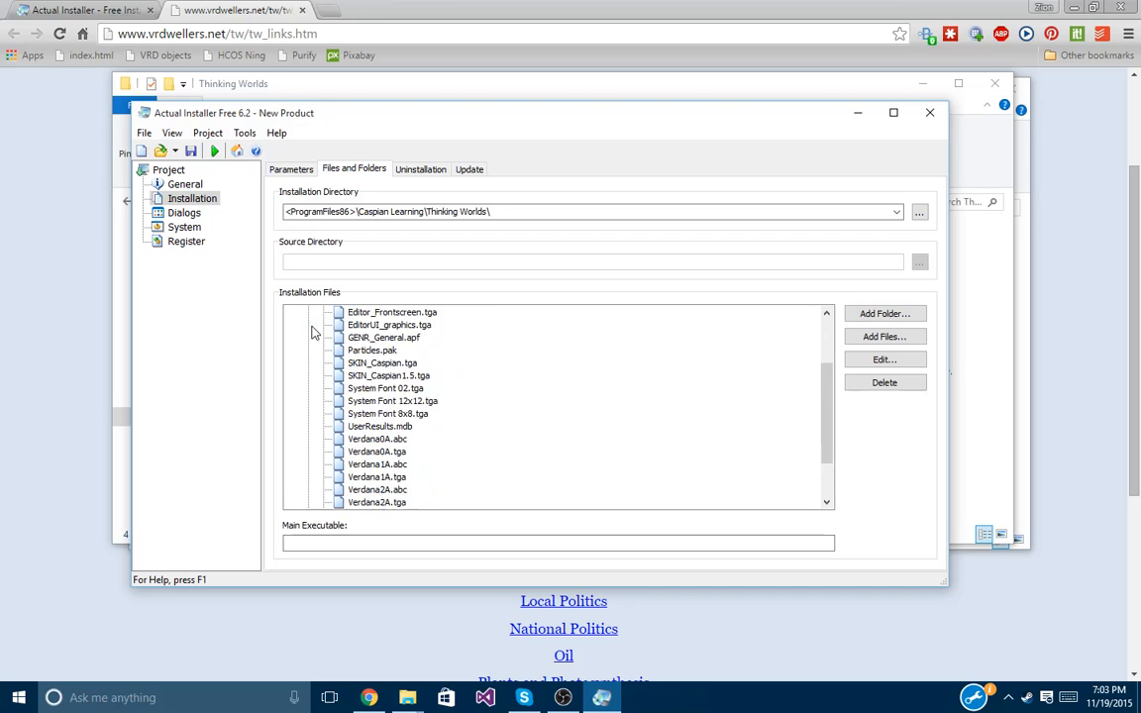
scroll(325, 393, "up", 7)
left_click(308, 325)
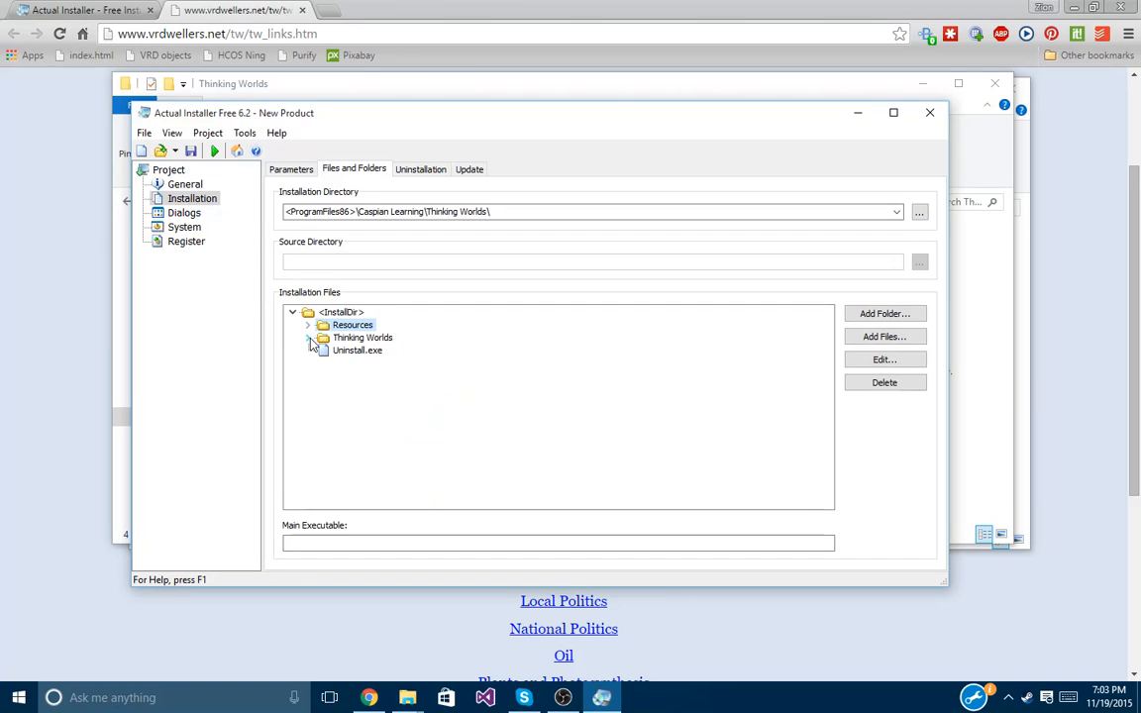
left_click(308, 338)
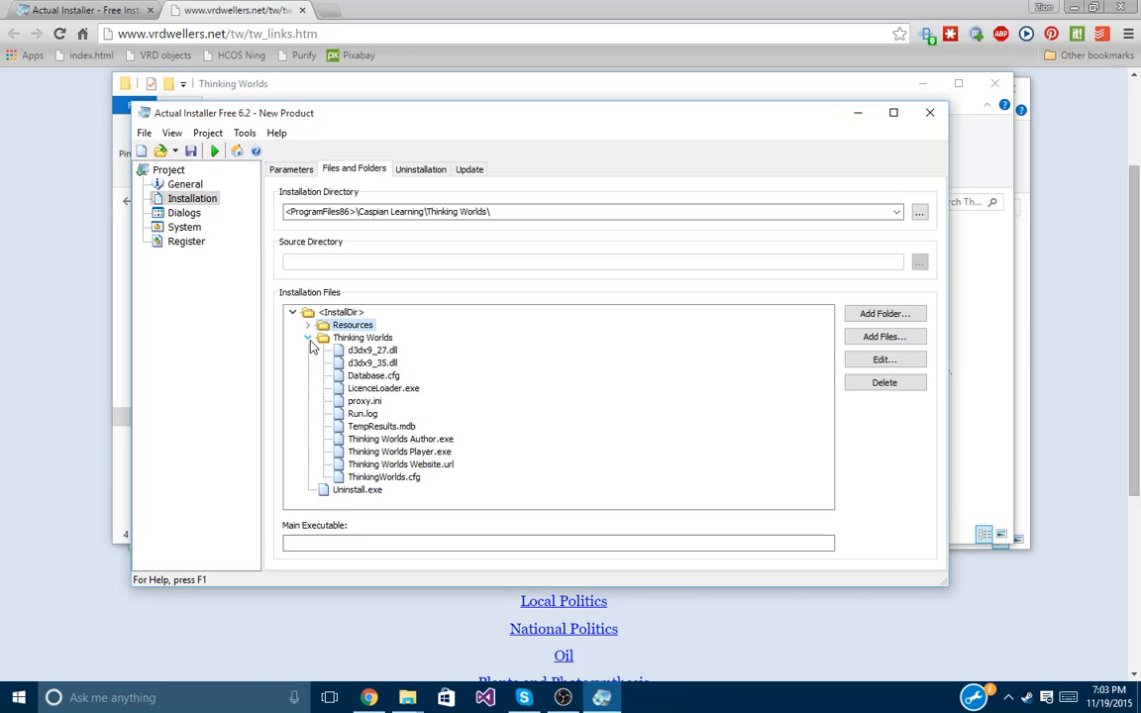
left_click(308, 338)
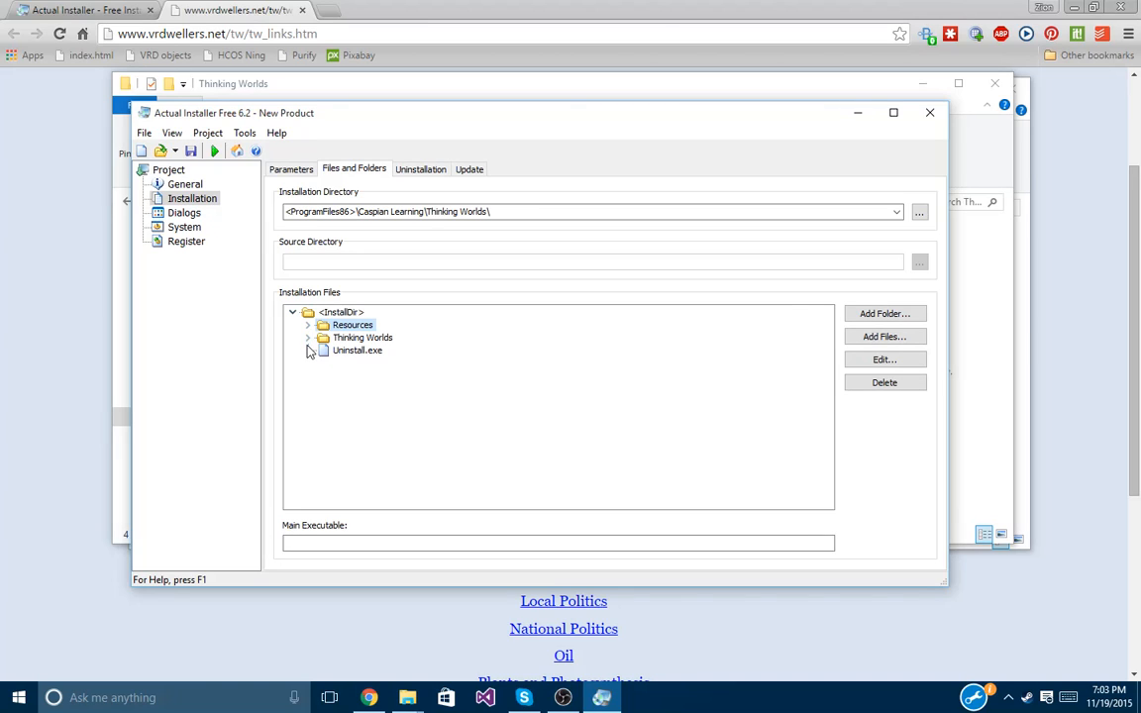
Expand the Thinking Worlds folder and select Thinking Worlds Player.exe for the main executable.
left_click(383, 543)
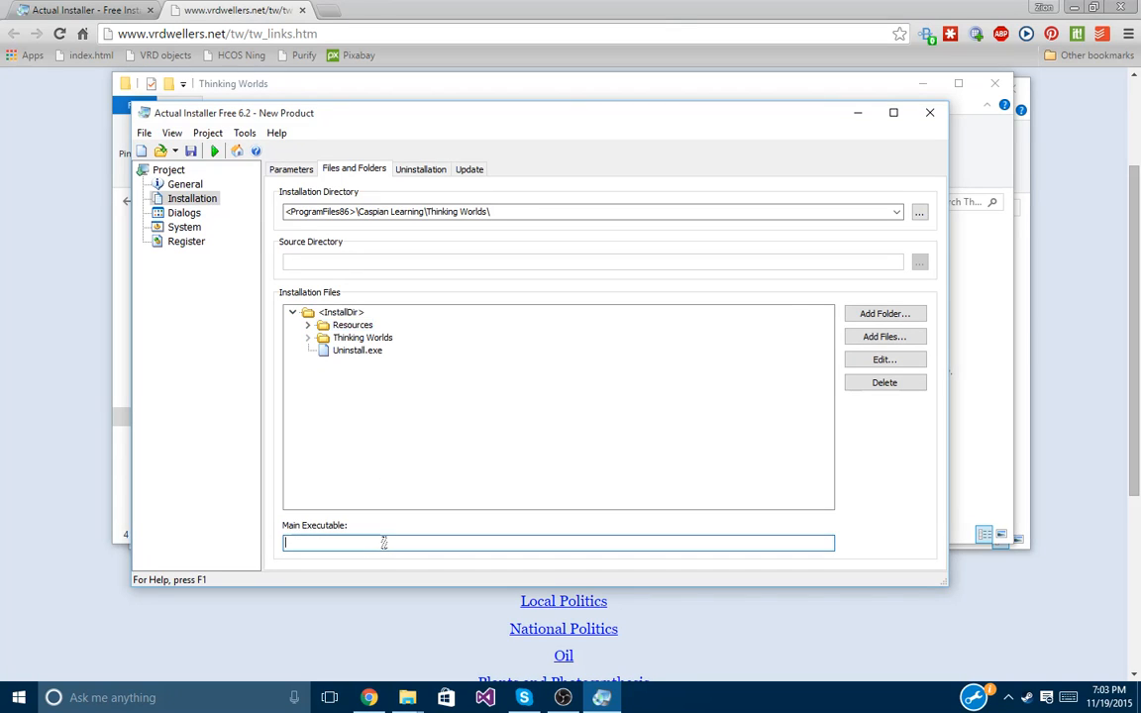
left_click(308, 338)
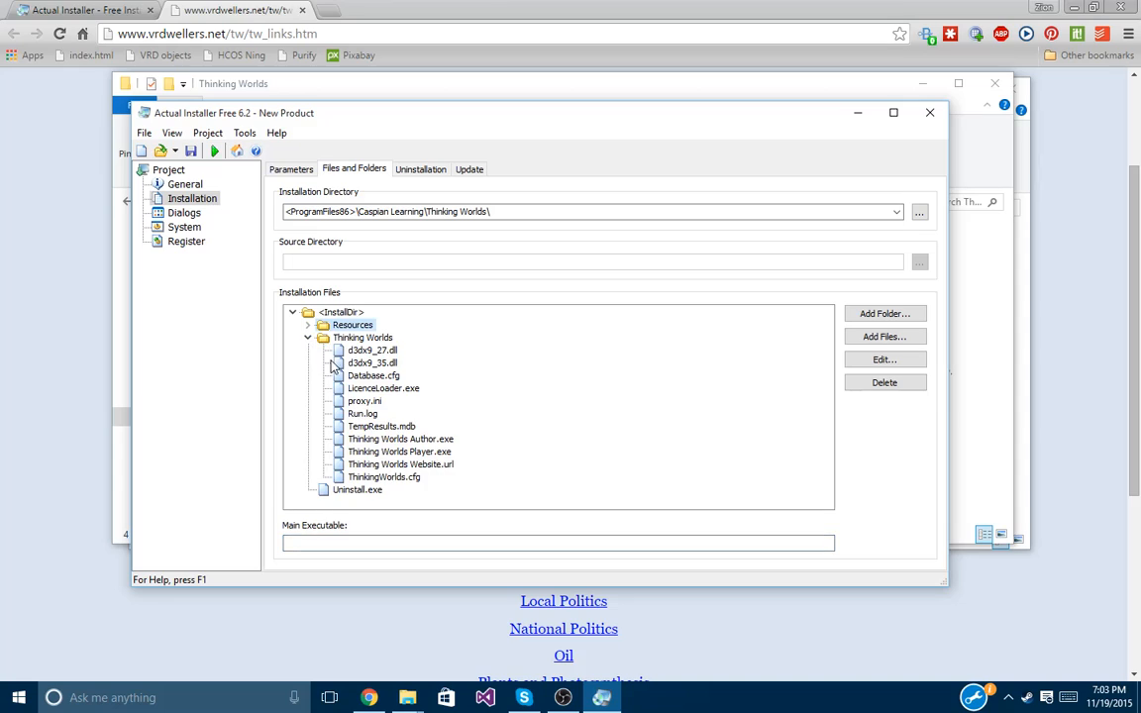
left_click(407, 453)
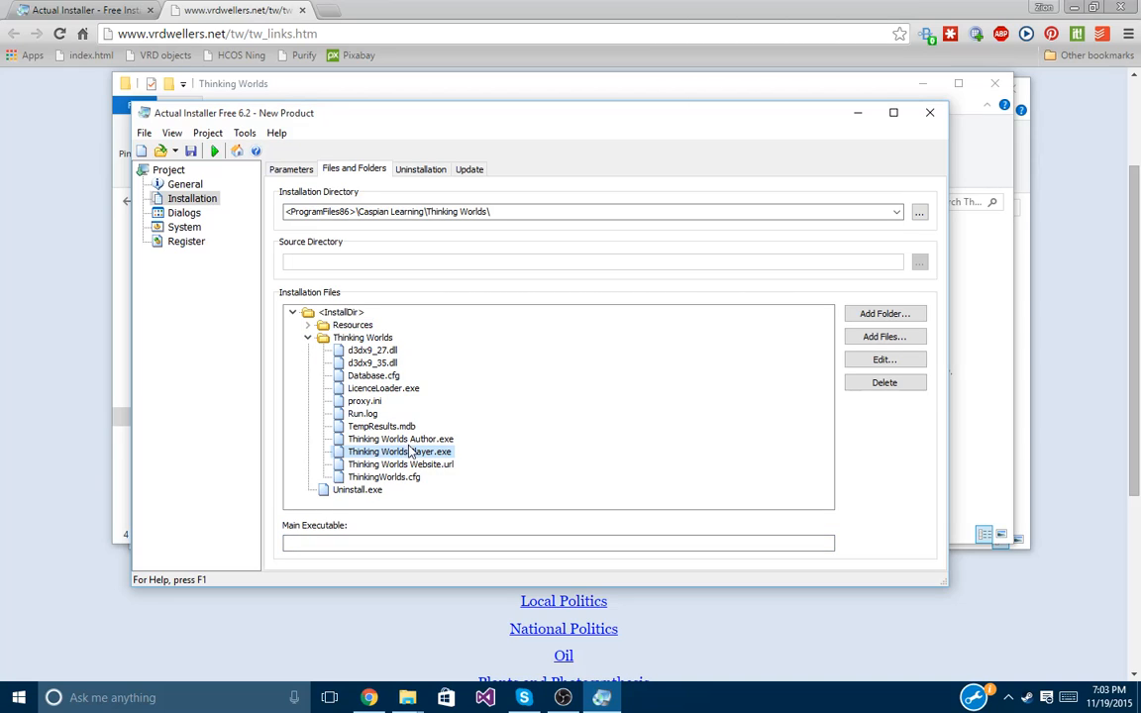
left_click(387, 543)
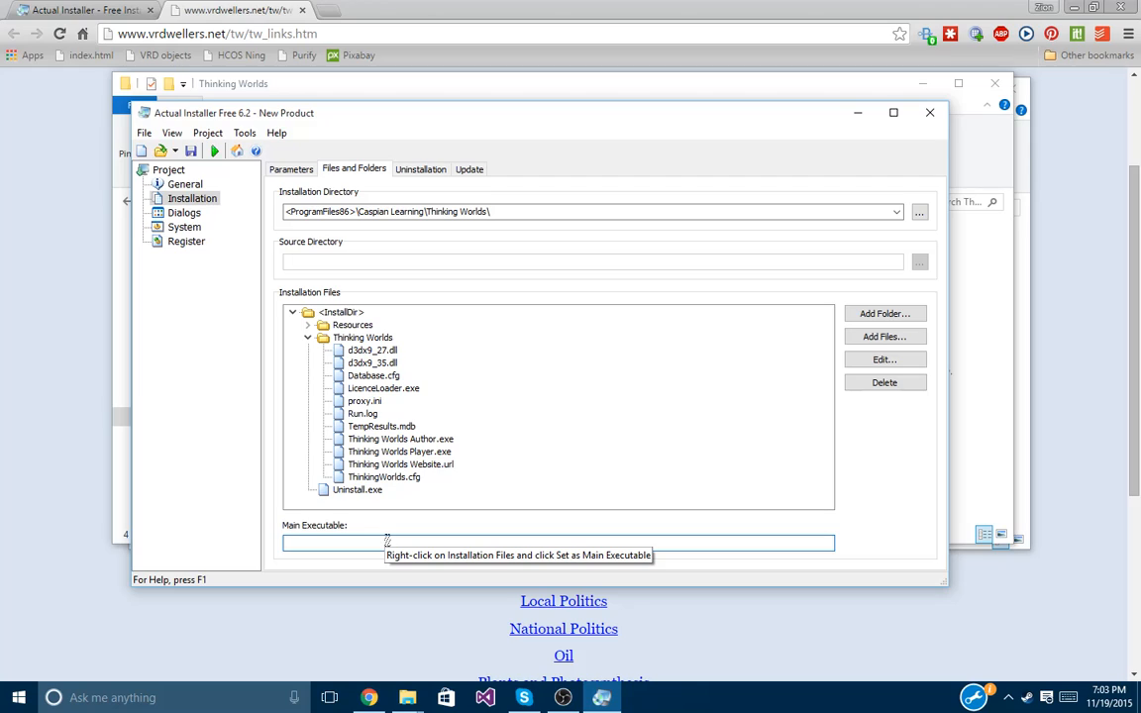
left_click(401, 453)
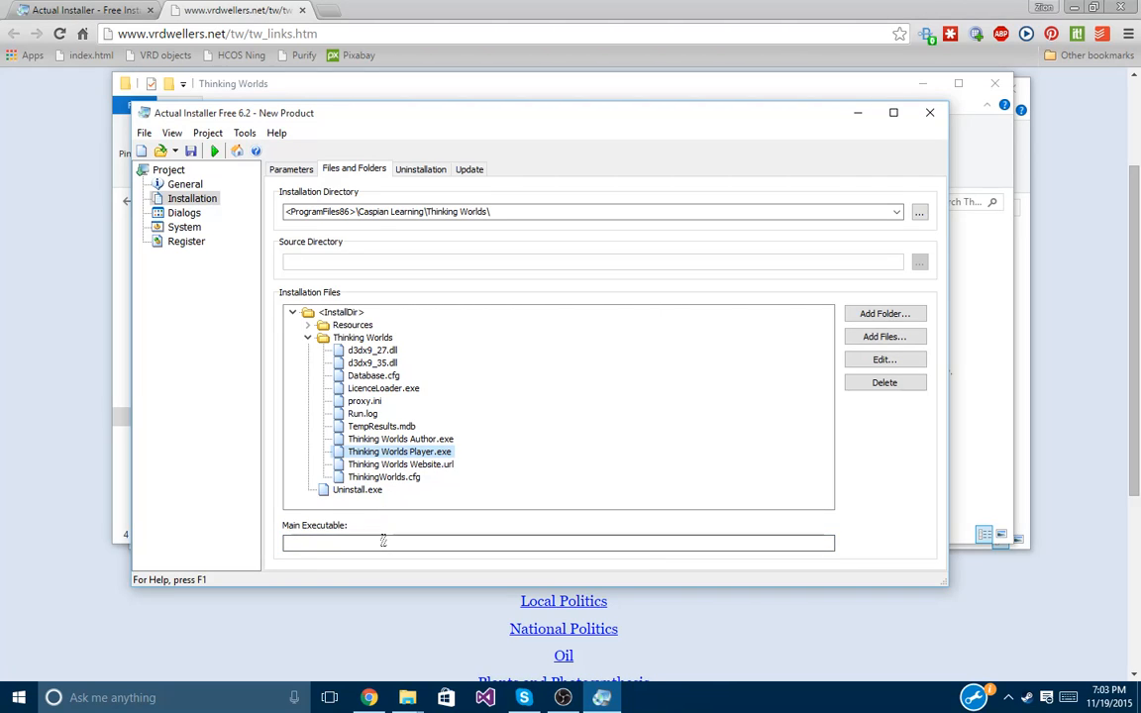
mouse_move(383, 542)
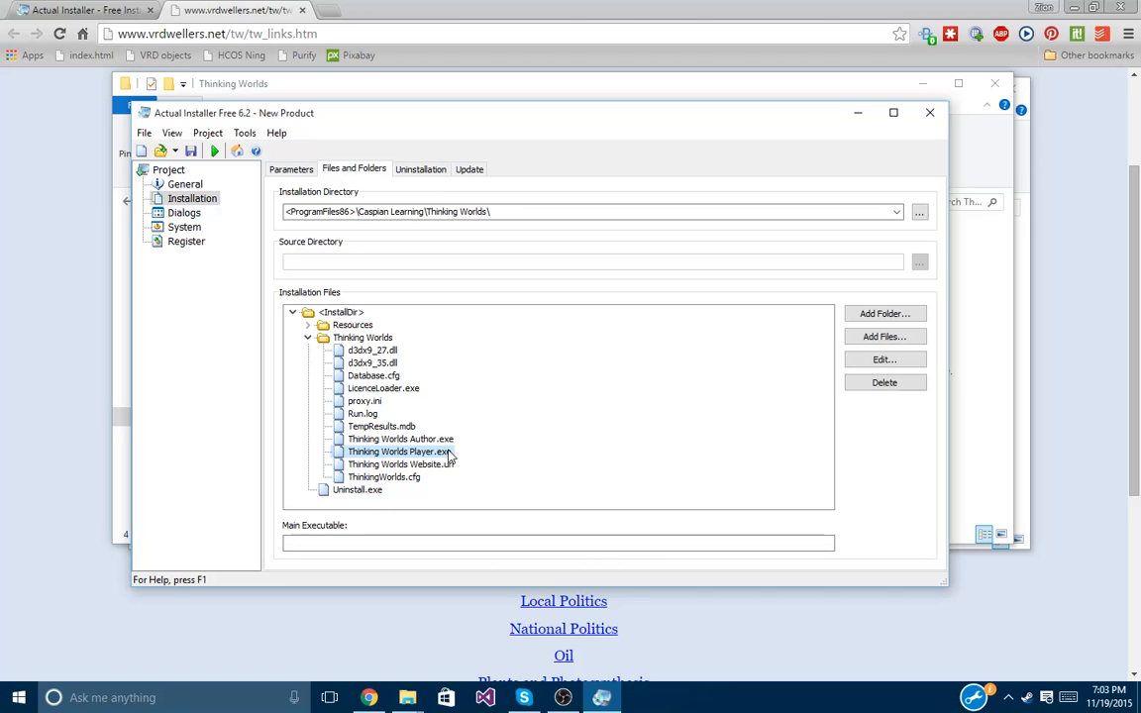
Set Thinking Worlds Player.exe as Main Executable via its context menu, then show Uninstallation settings.
right_click(407, 456)
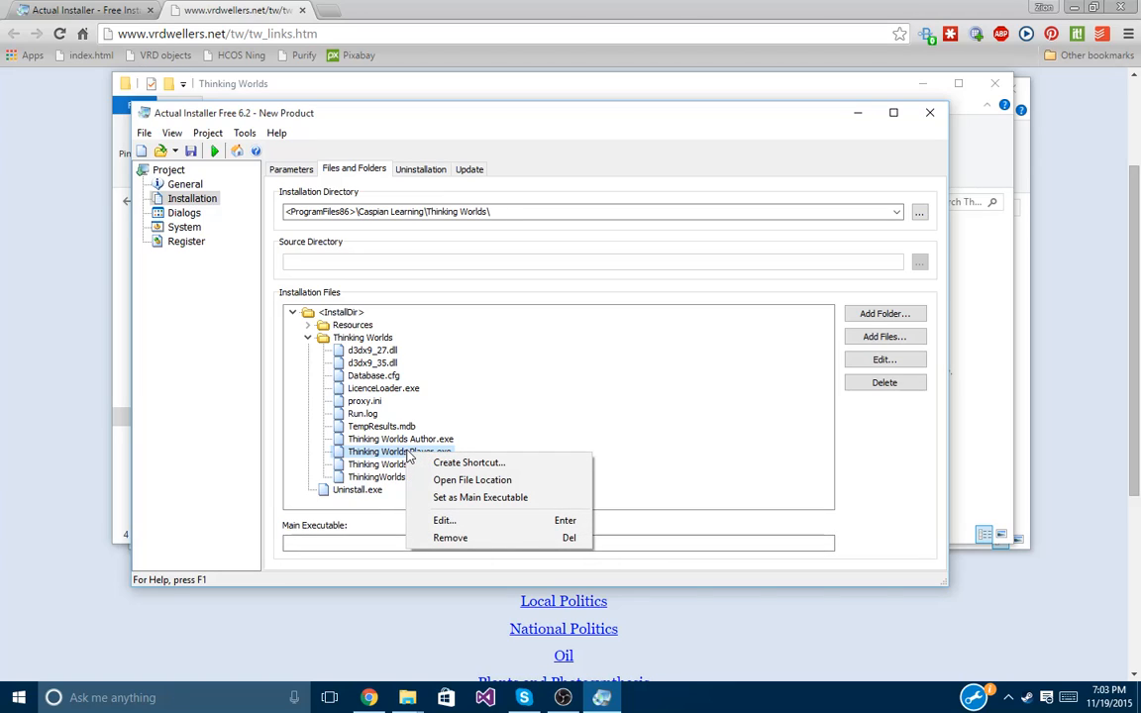
left_click(438, 498)
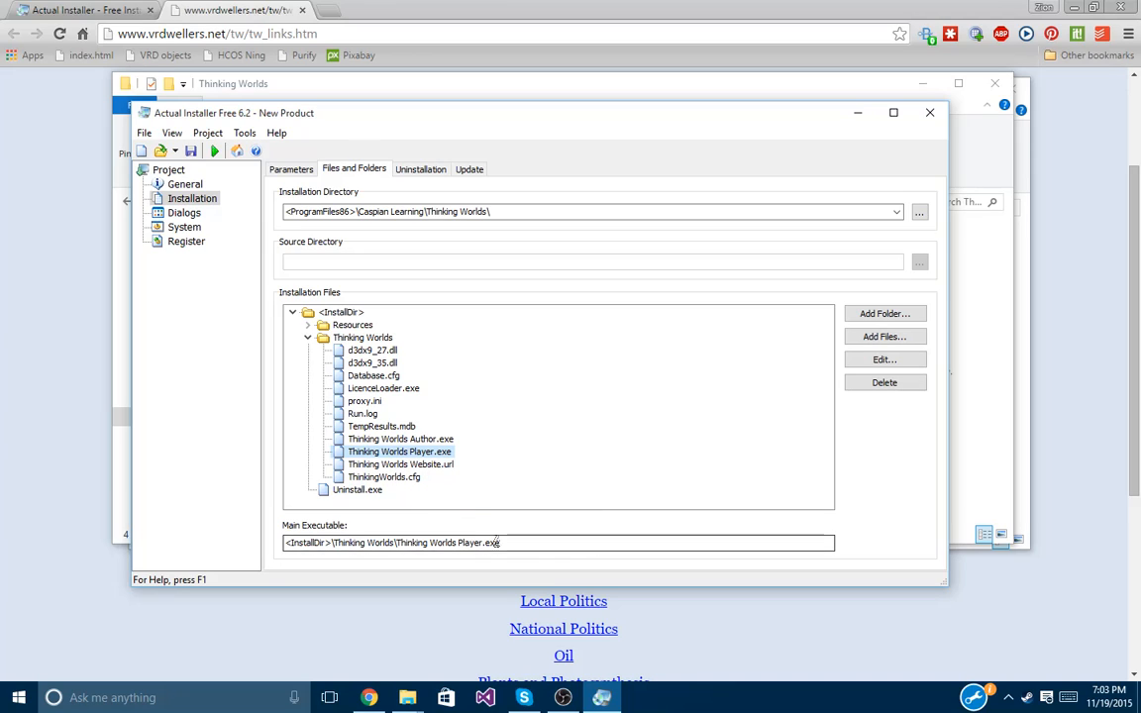
left_click(421, 169)
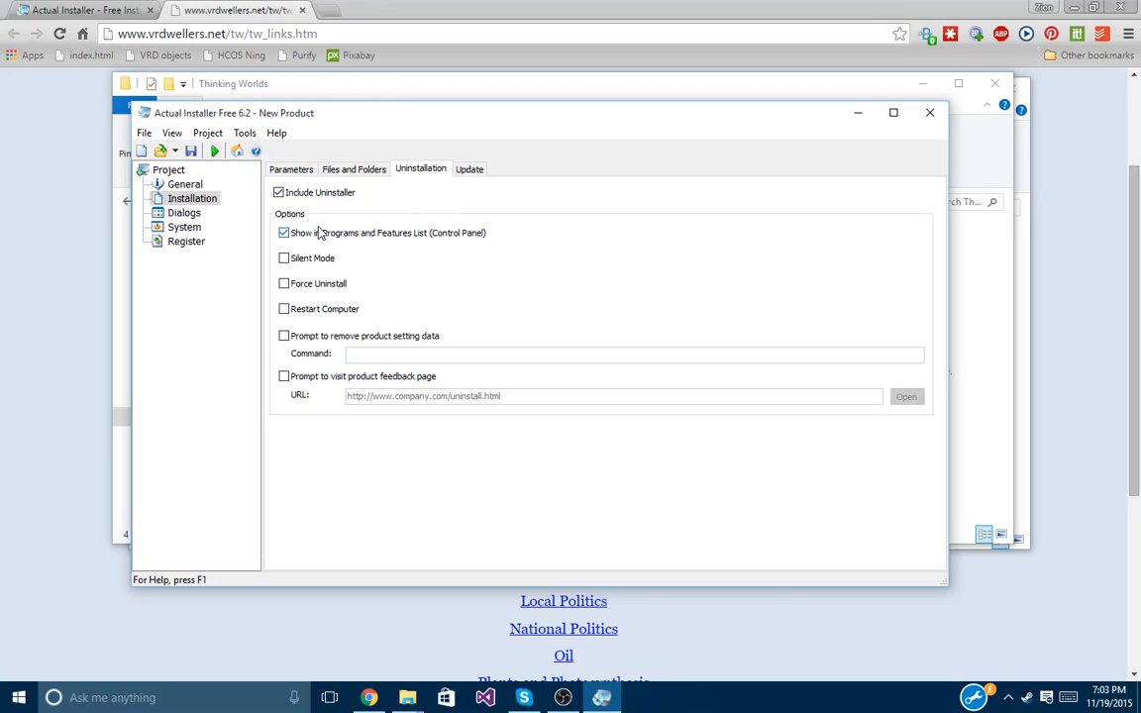
Review the Update and Parameters tabs, then show the Dialogs settings.
left_click(470, 171)
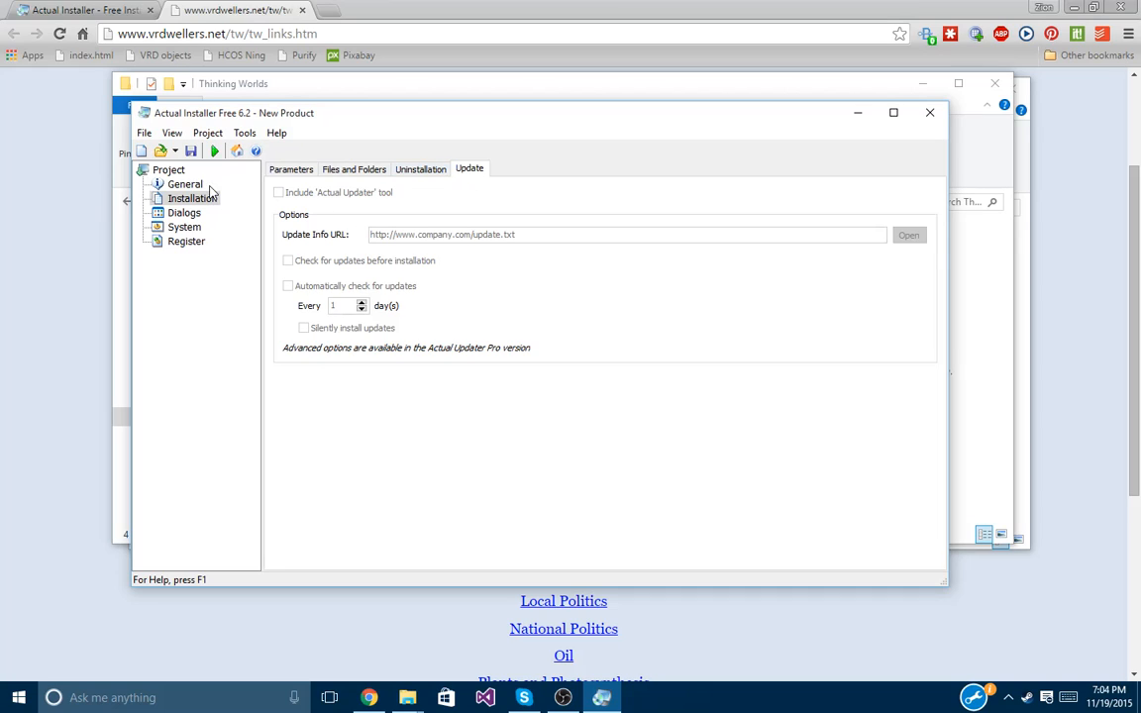
left_click(291, 171)
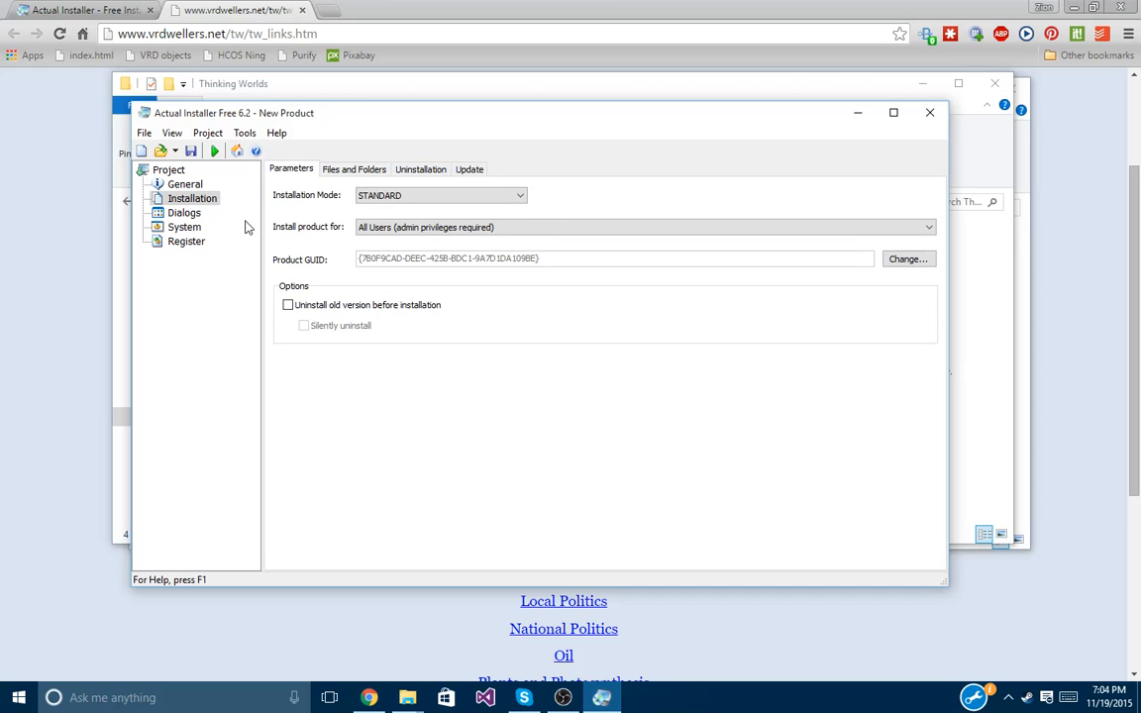
left_click(184, 214)
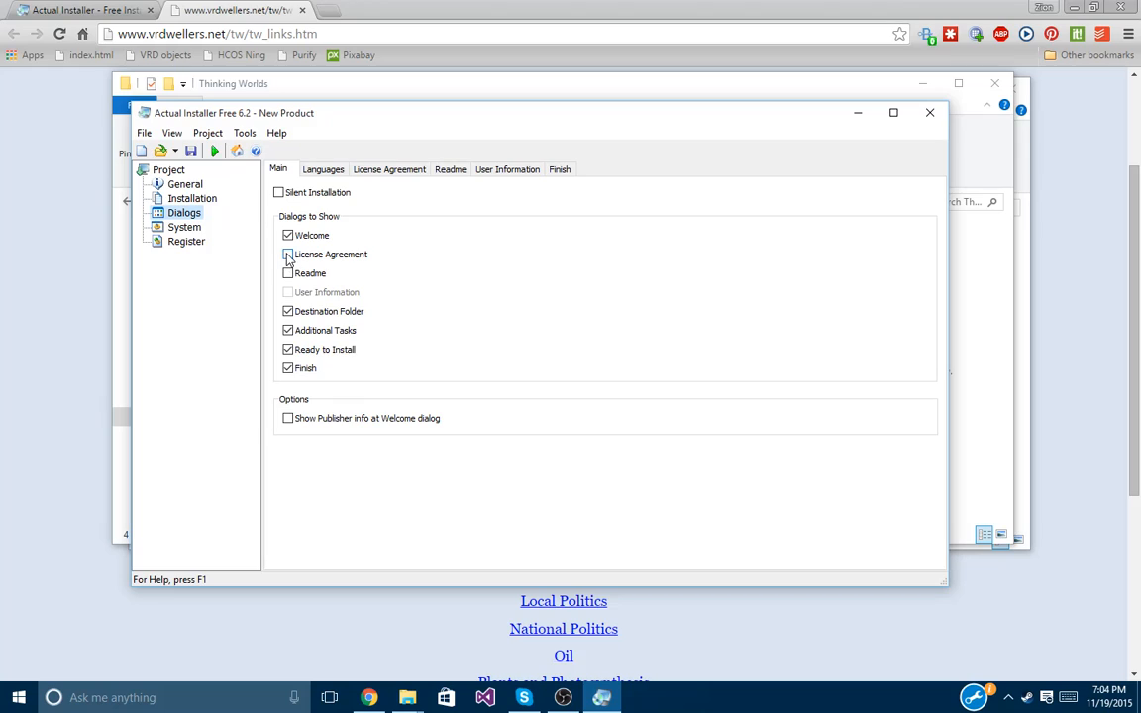
Enable the License Agreement dialog and disable the Additional Tasks dialog.
left_click(287, 256)
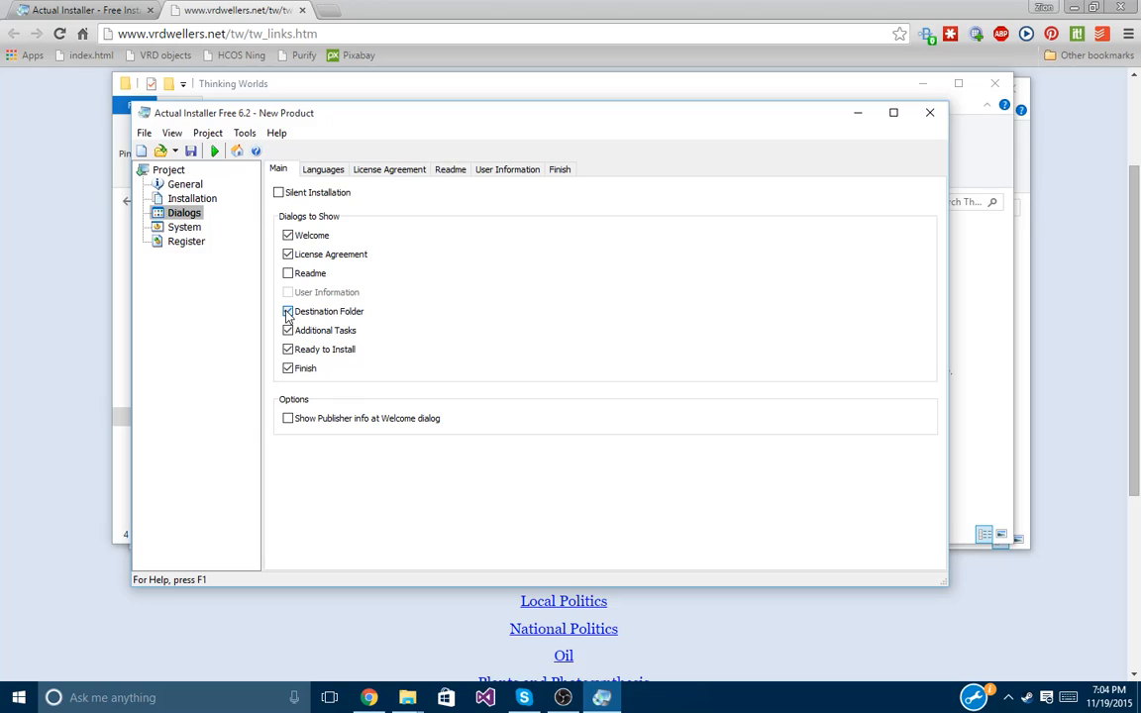
left_click(287, 312)
left_click(317, 335)
Keep English as setup language and review the License Agreement, Readme, User Information and Finish tabs.
left_click(334, 173)
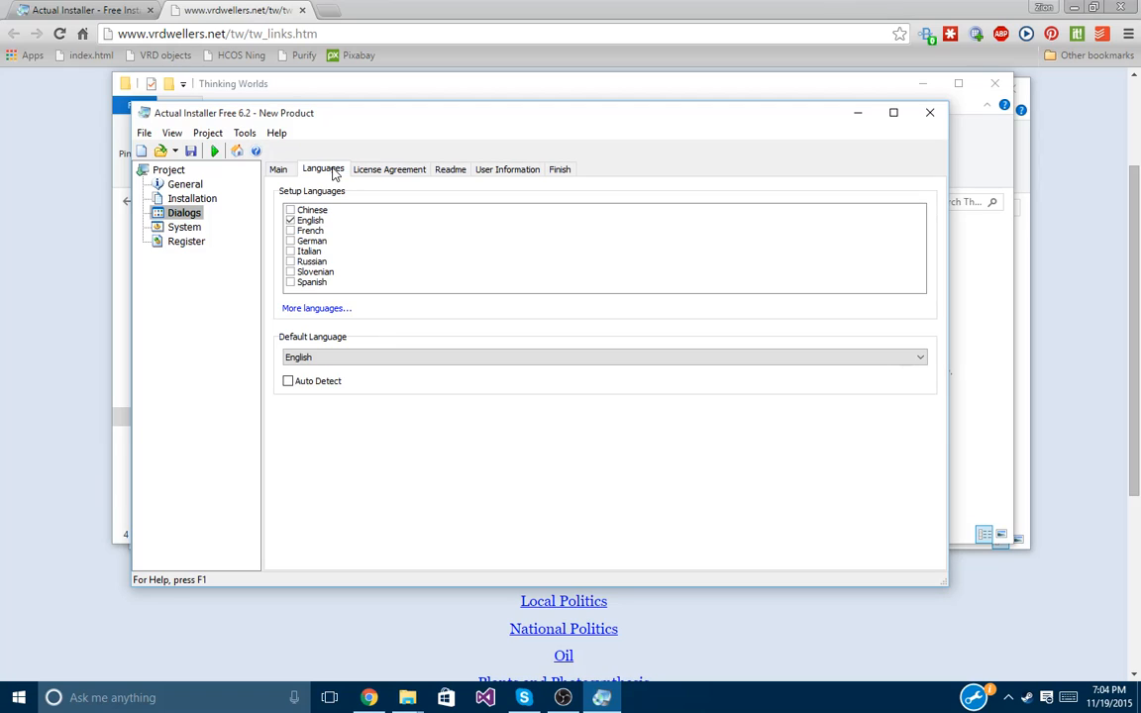
left_click(294, 221)
left_click(293, 221)
left_click(373, 174)
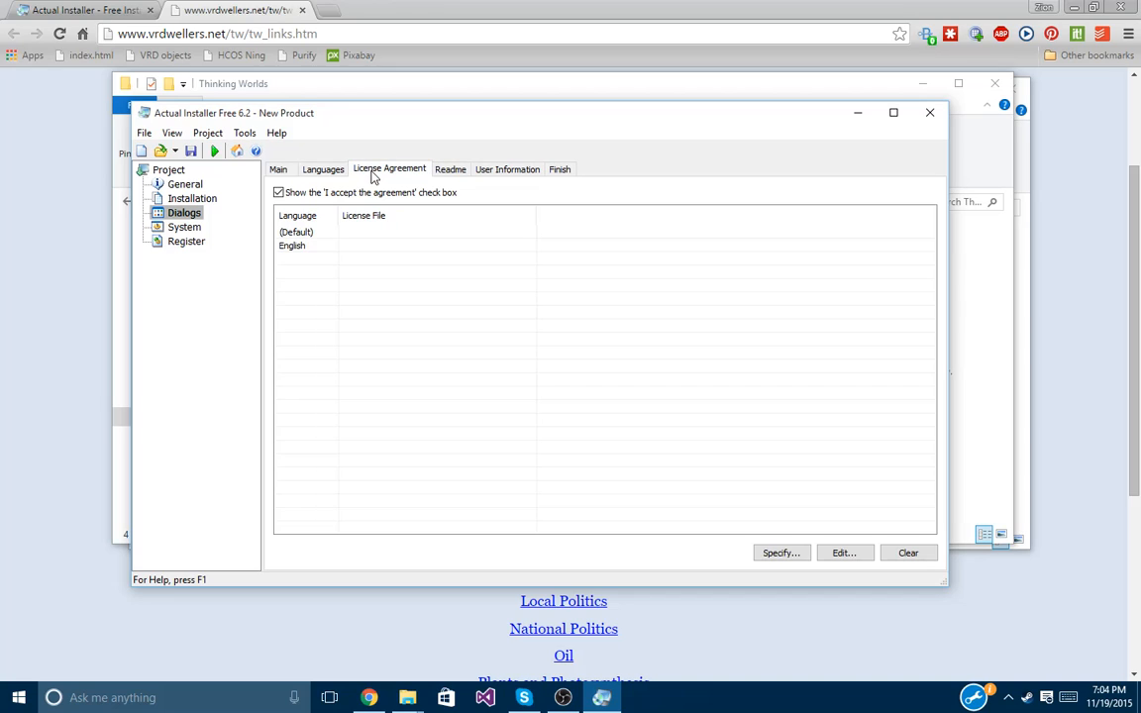
left_click(458, 174)
left_click(498, 174)
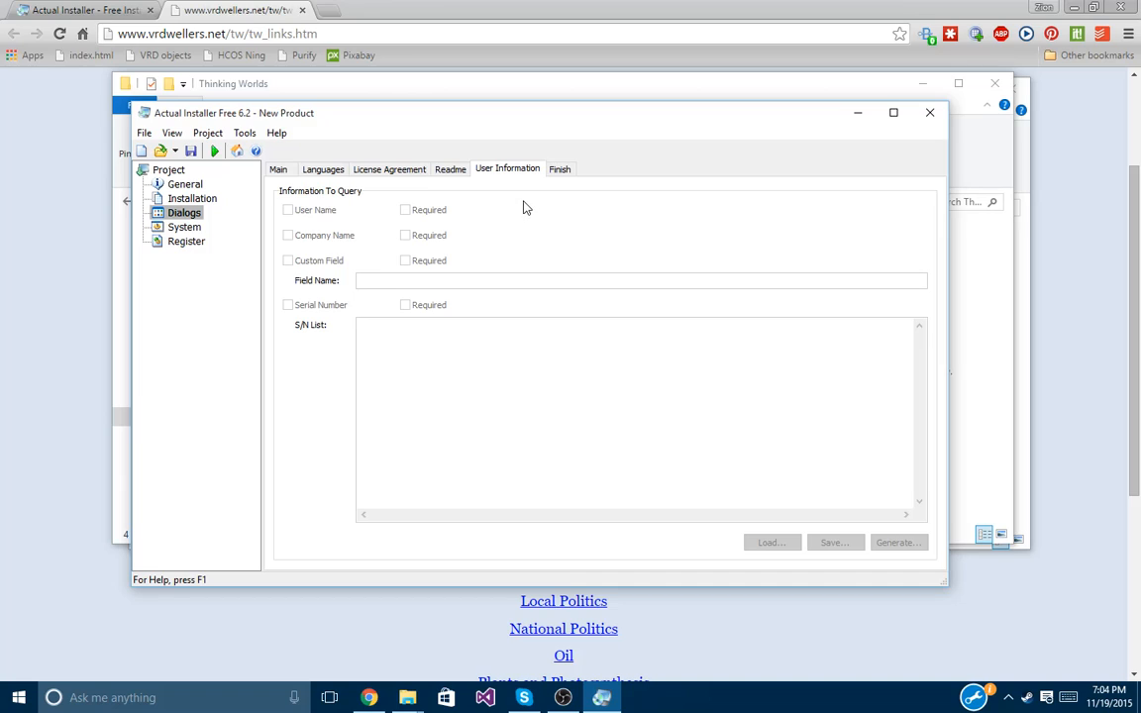
left_click(558, 169)
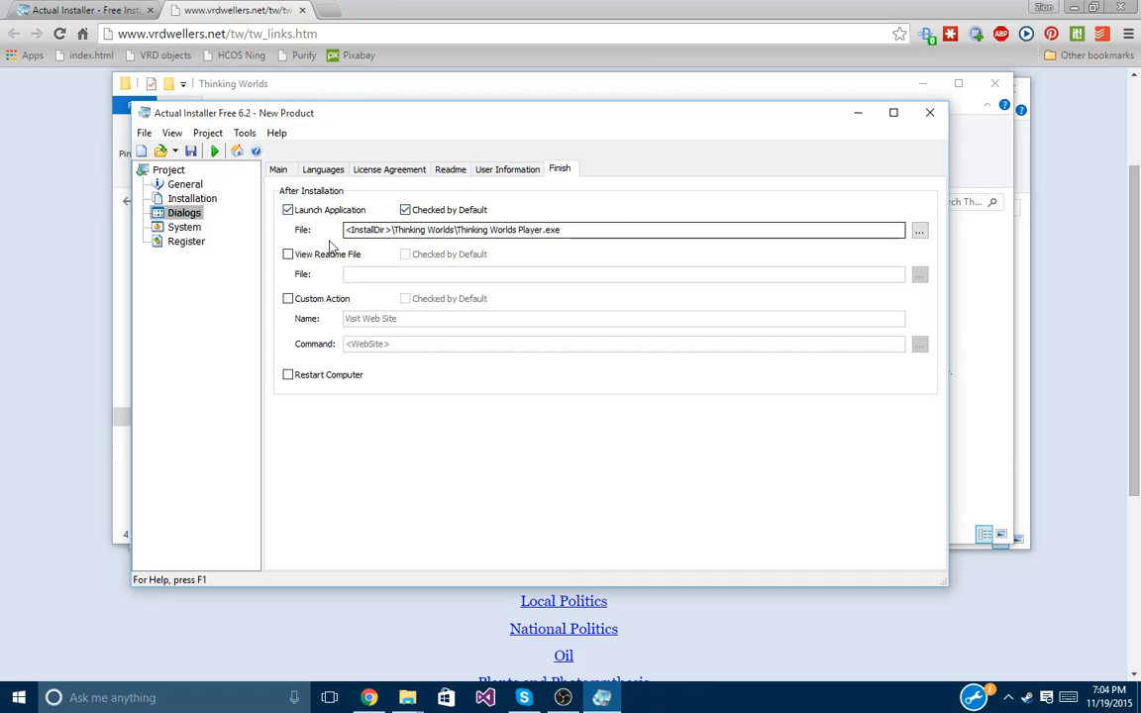
left_click(278, 168)
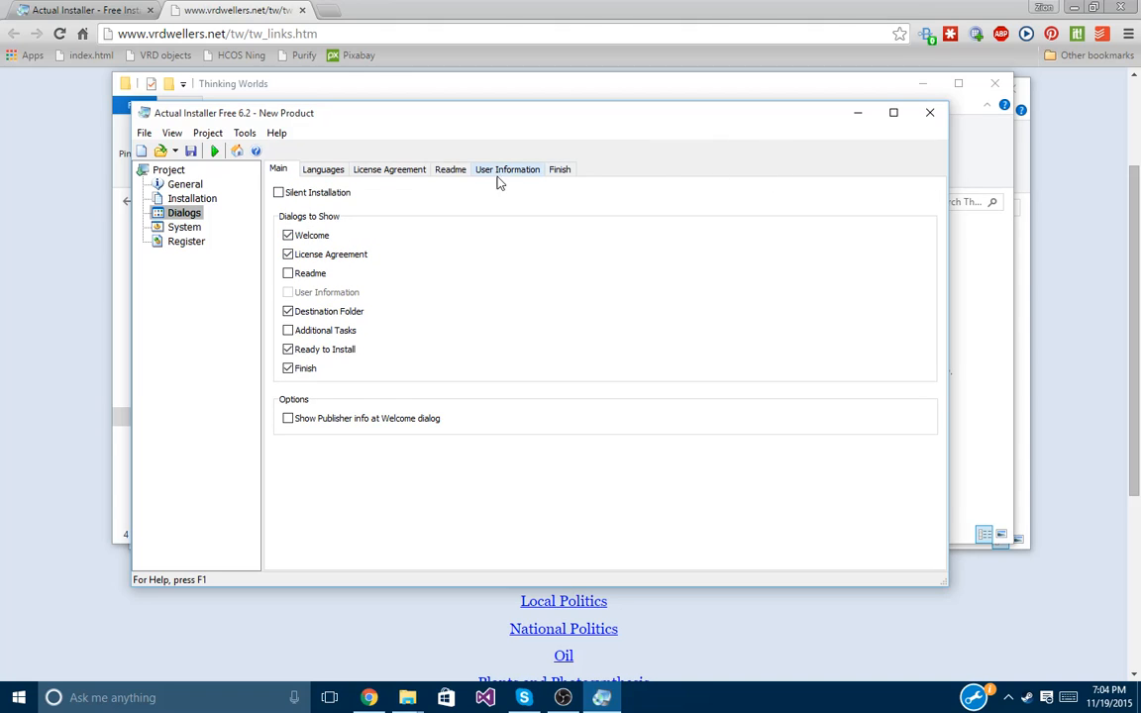
left_click(991, 175)
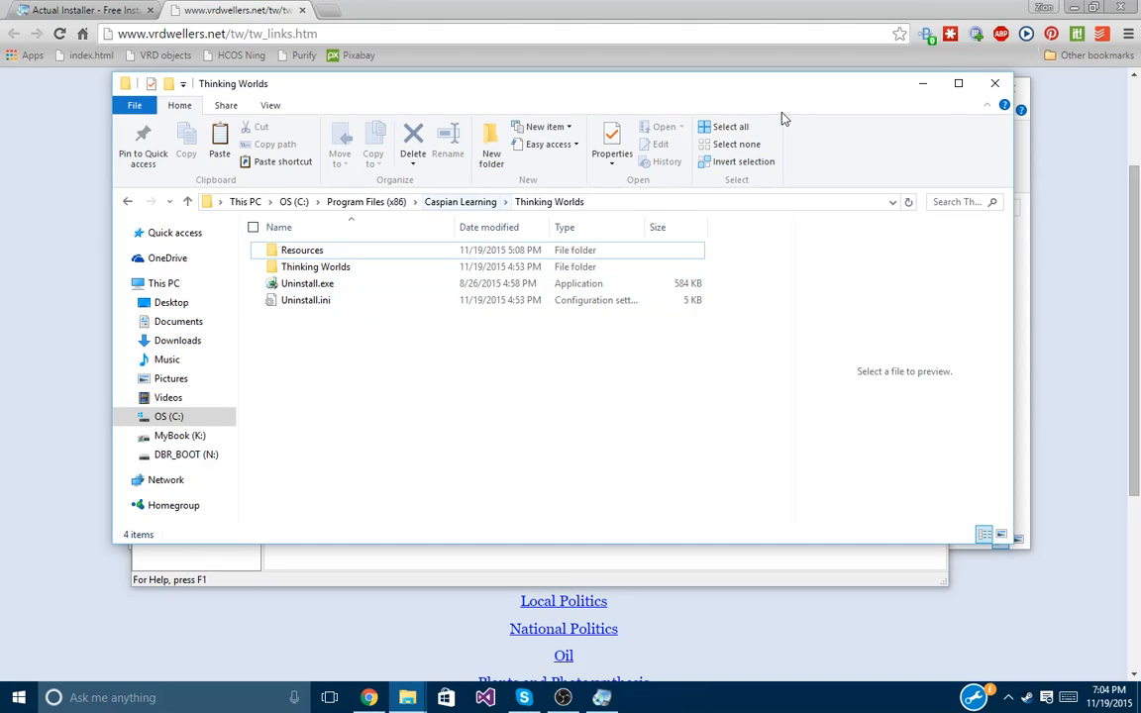
Minimize the Thinking Worlds window and run Thinking_Worlds_Software_Suite_Setup.exe from the tutorial folder.
left_click(922, 85)
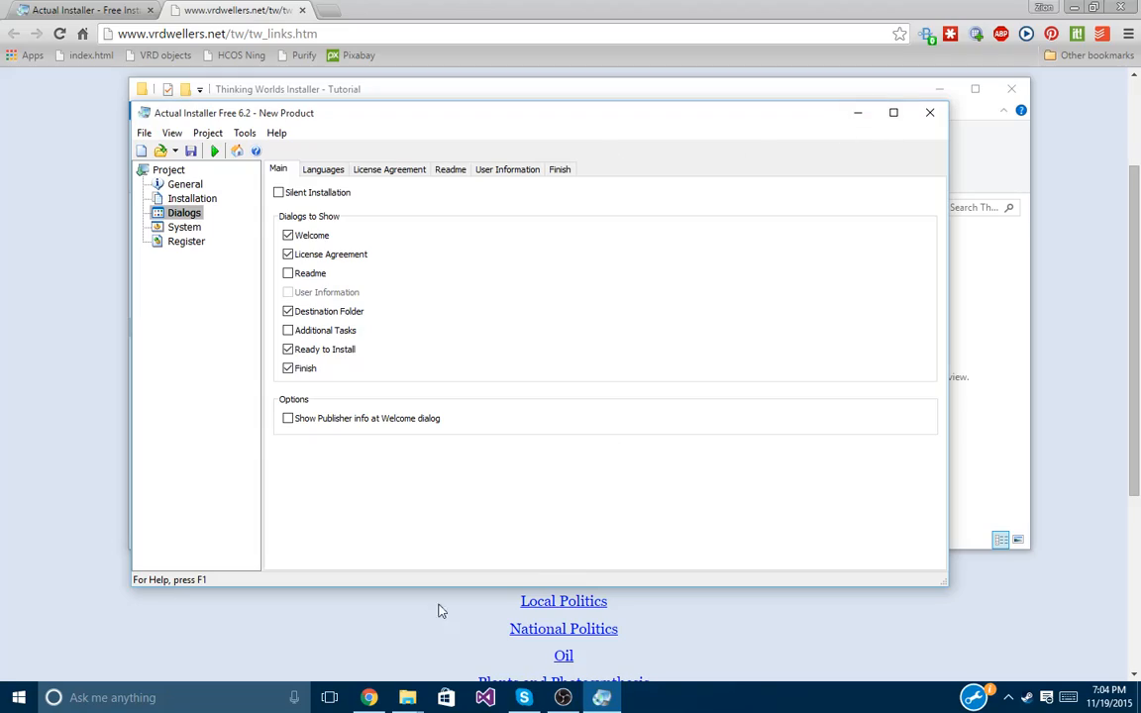
mouse_move(407, 693)
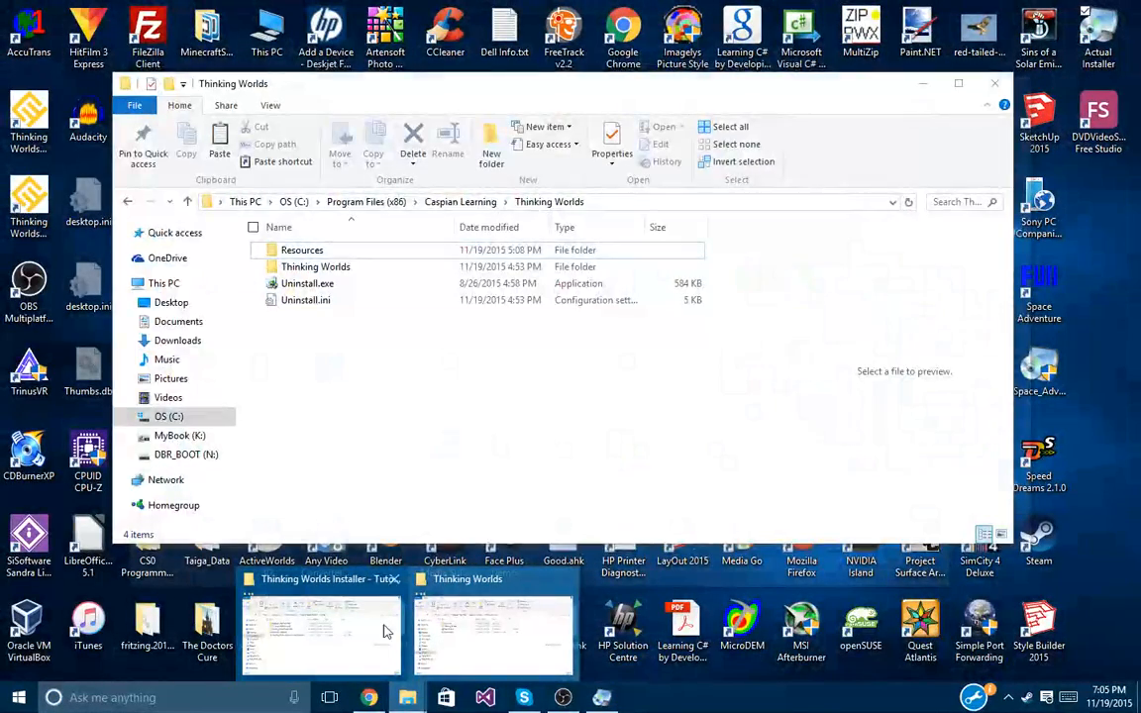
left_click(322, 633)
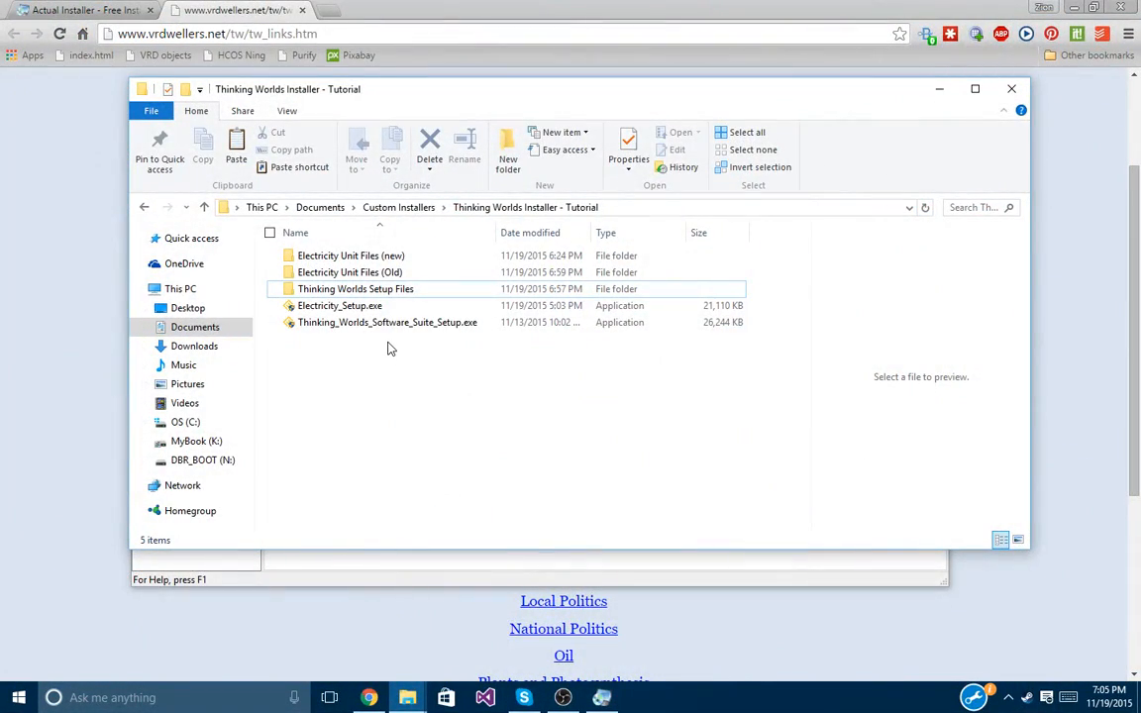
double_click(342, 323)
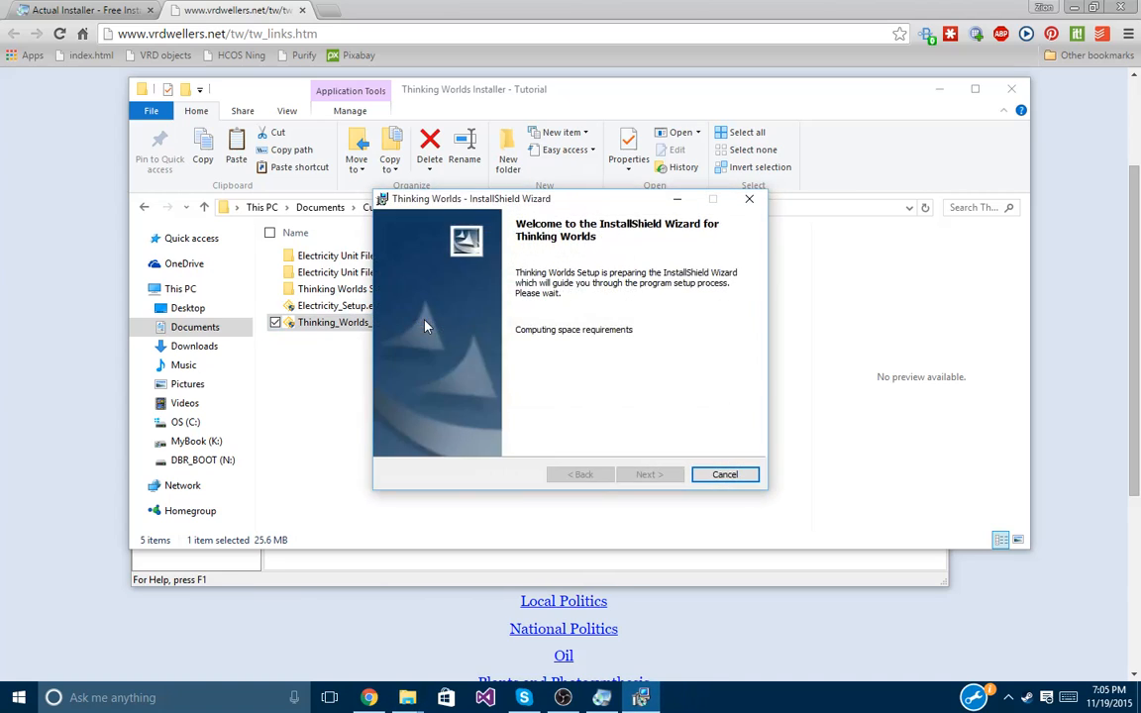
Move through the InstallShield Wizard pages to reach the License Agreement page.
left_click(651, 474)
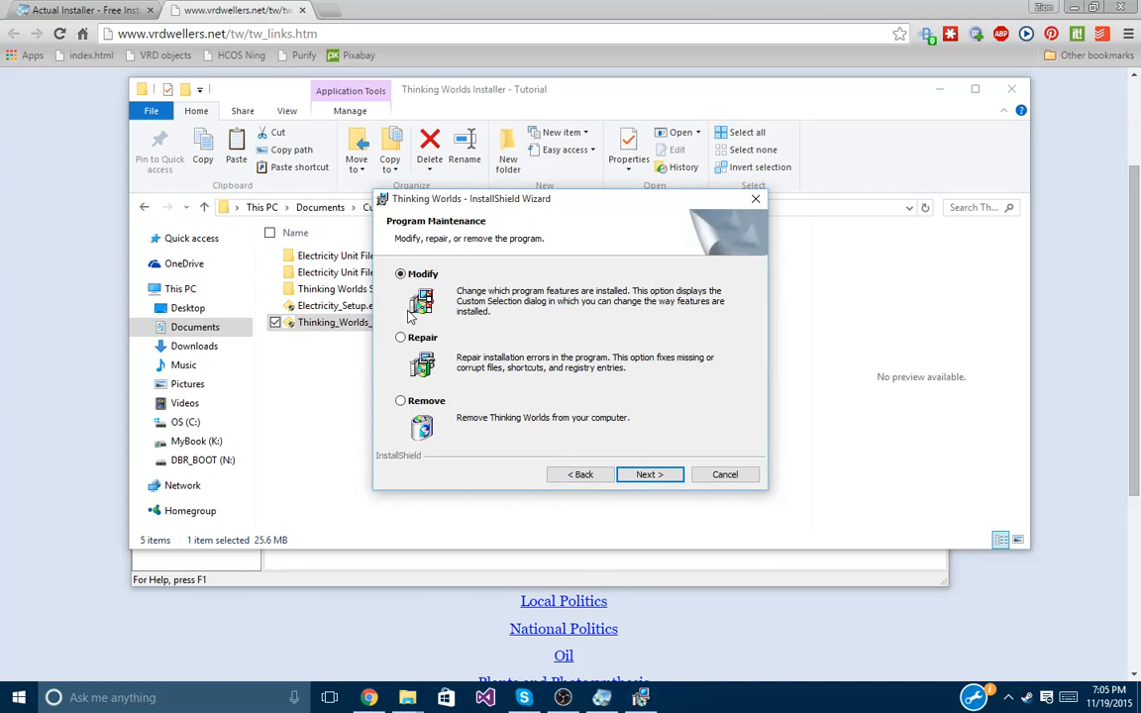
left_click(646, 476)
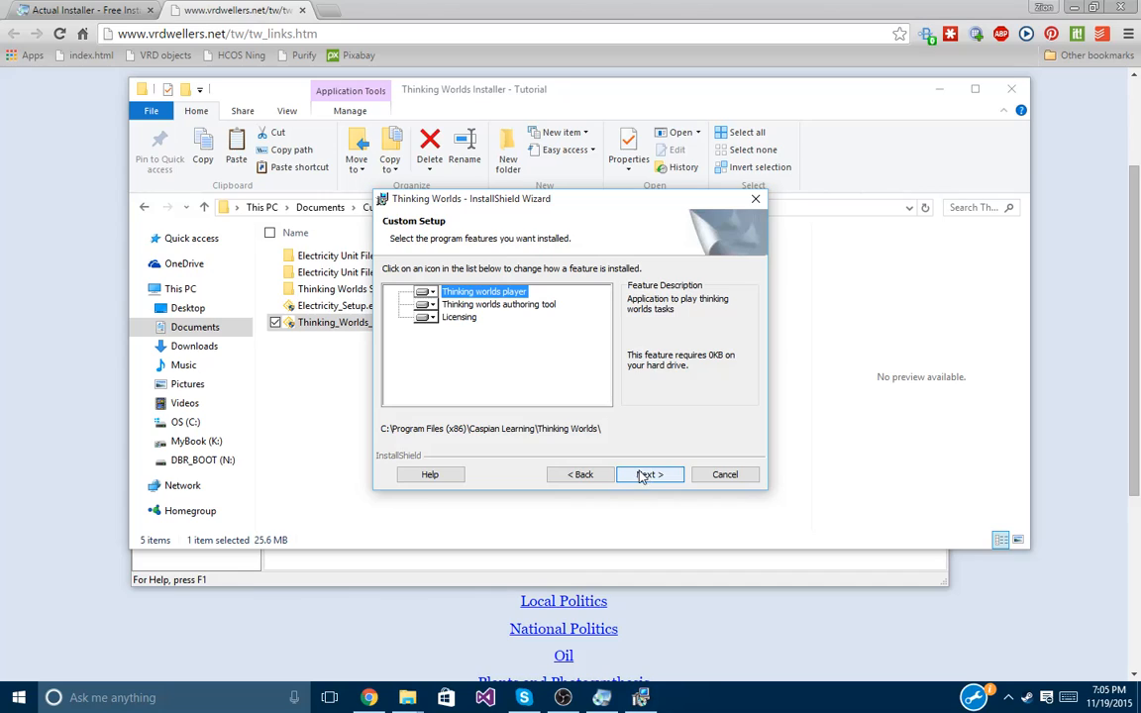
left_click(577, 475)
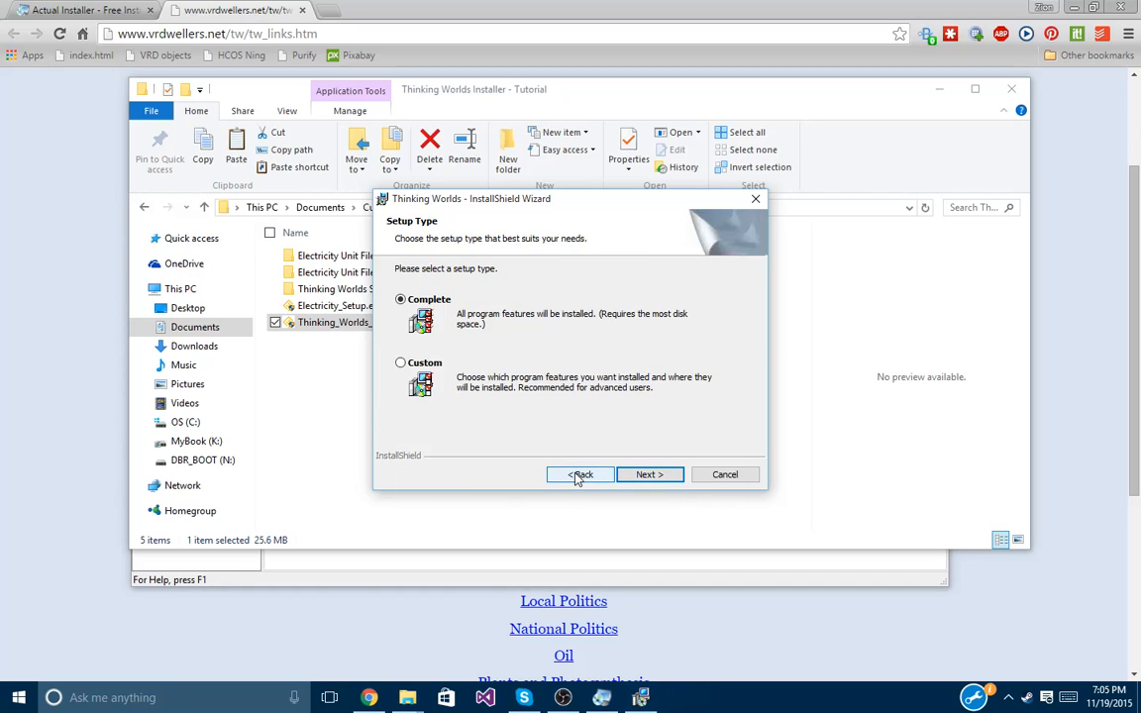
left_click(578, 475)
left_click(577, 475)
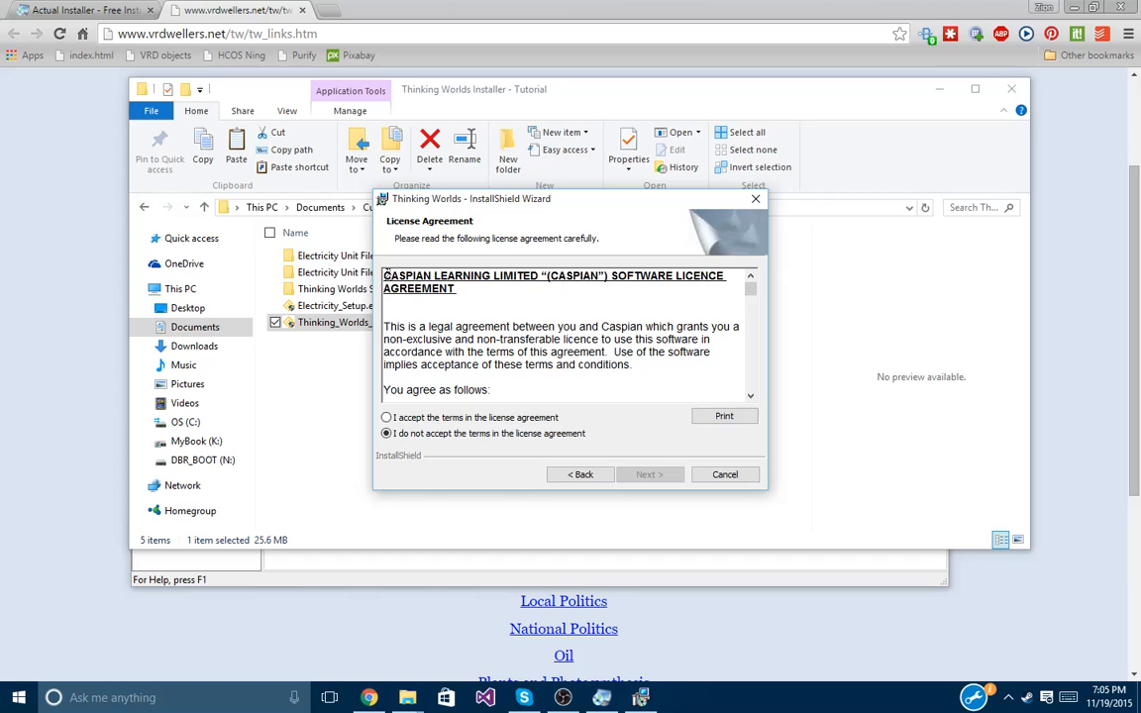
Copy the entire licence agreement text and search Windows for wordpad.
left_click_drag(385, 282, 551, 424)
left_click_drag(612, 403, 583, 396)
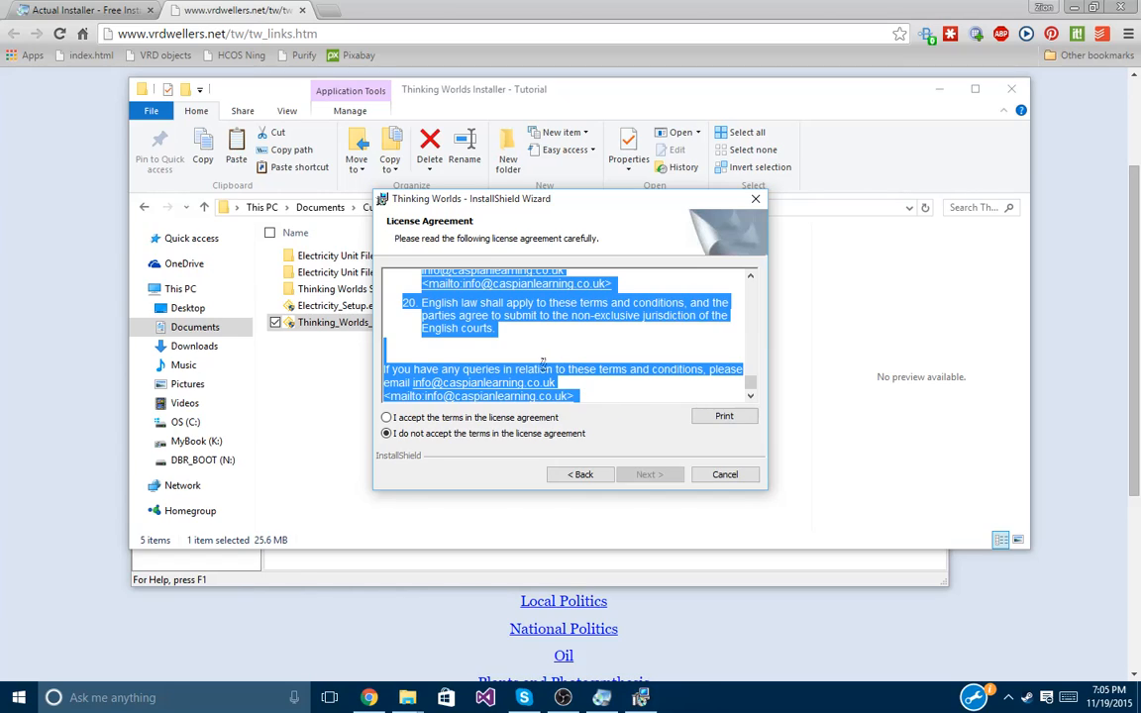
key("ctrl+c")
left_click(138, 697)
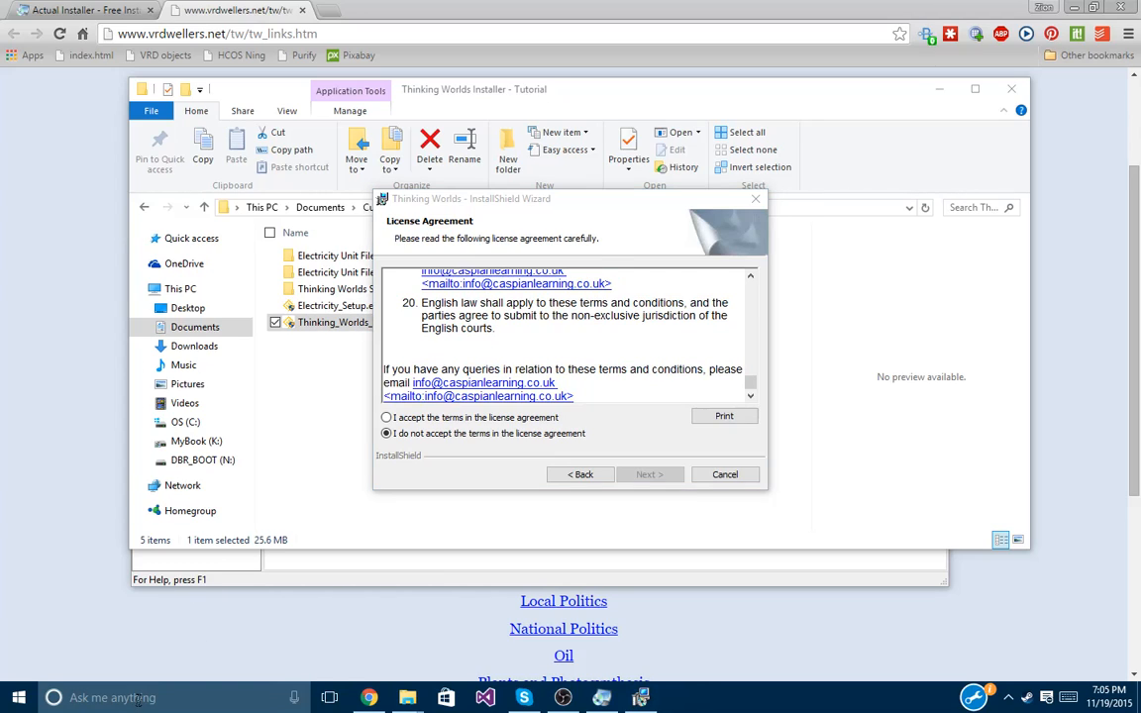
type("wordpad")
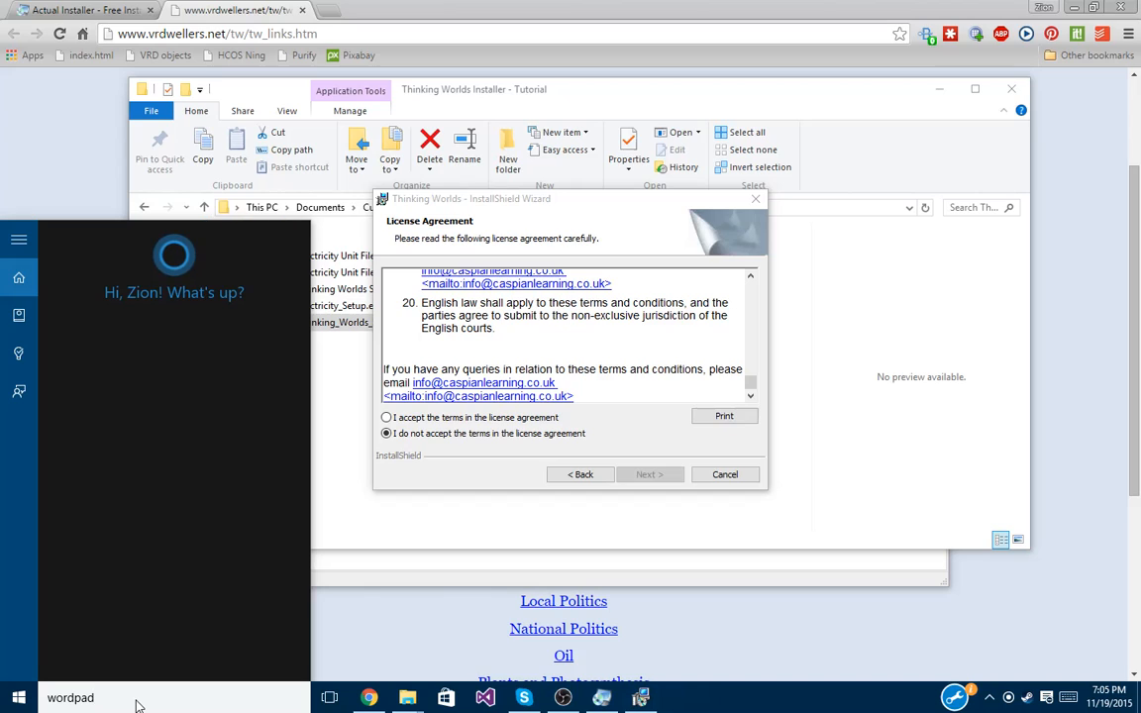
Launch WordPad through Run with 'wordpad' and paste the licence text into a new document.
left_click(8, 701)
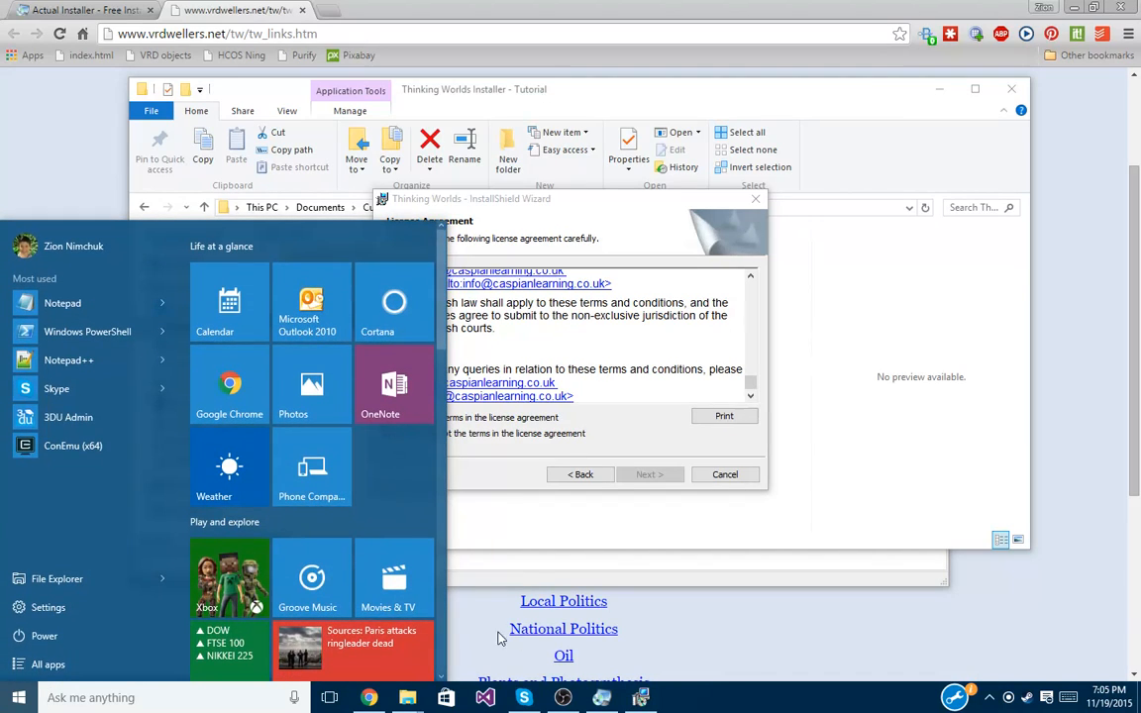
left_click(3, 706)
key("super+r")
type("w")
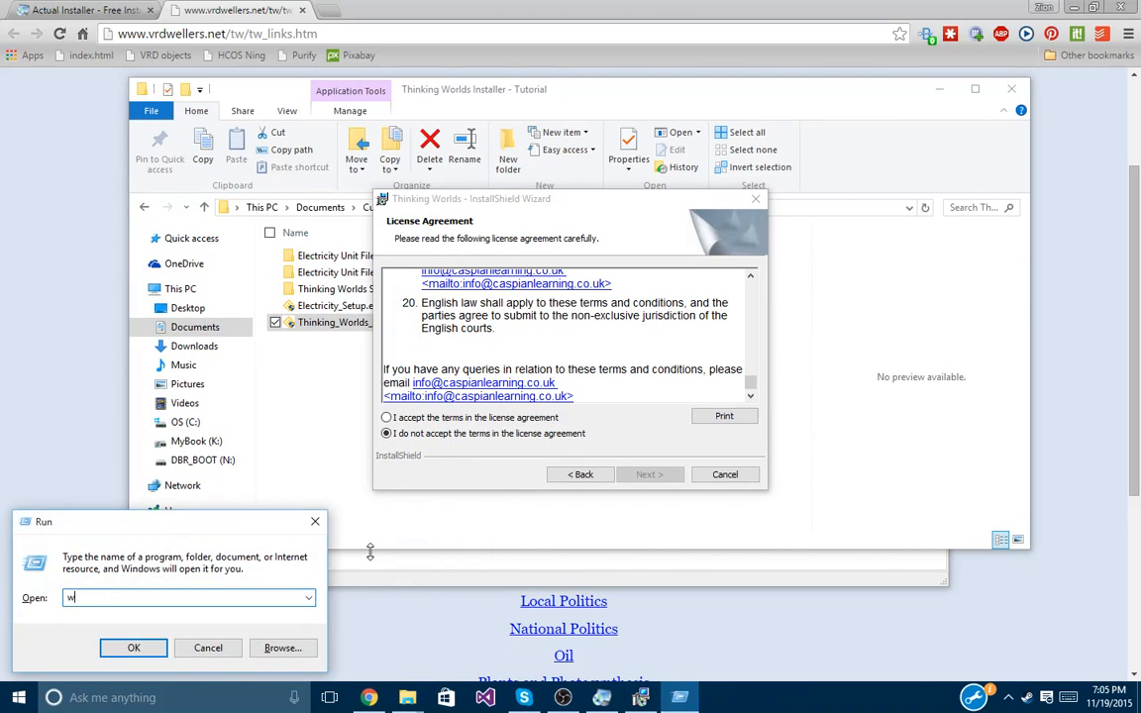
type("ordpad")
key("Return")
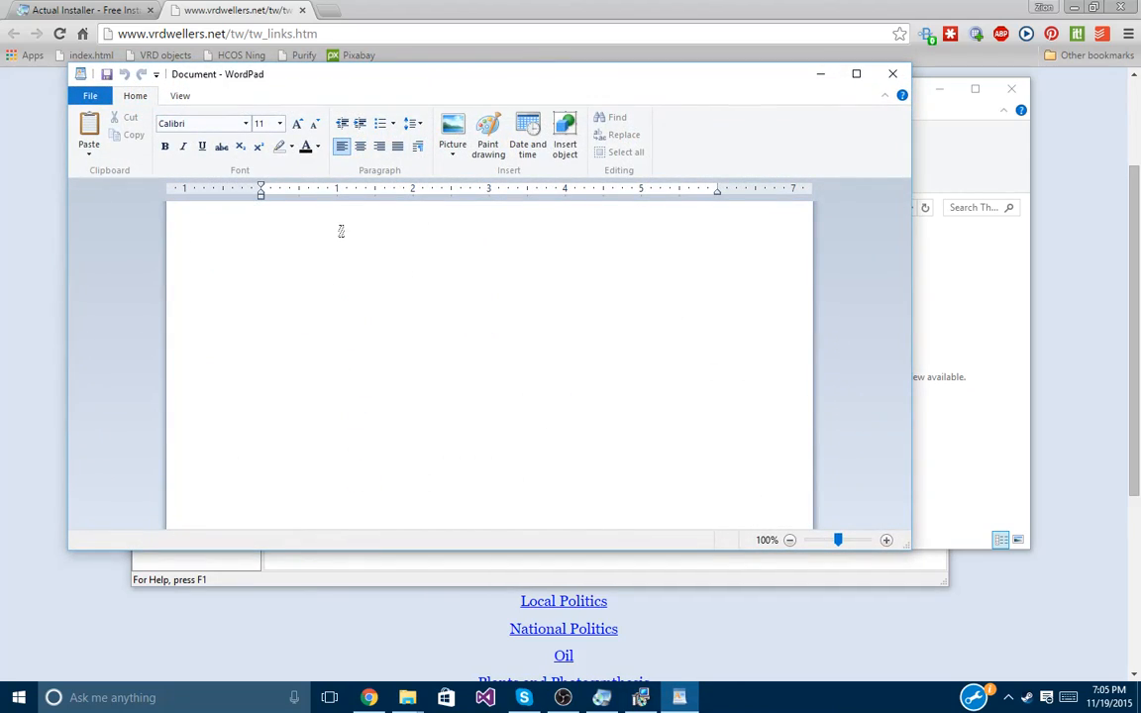
key("ctrl+v")
Maximize WordPad and delete the extra blank line under the licence title.
left_click(856, 73)
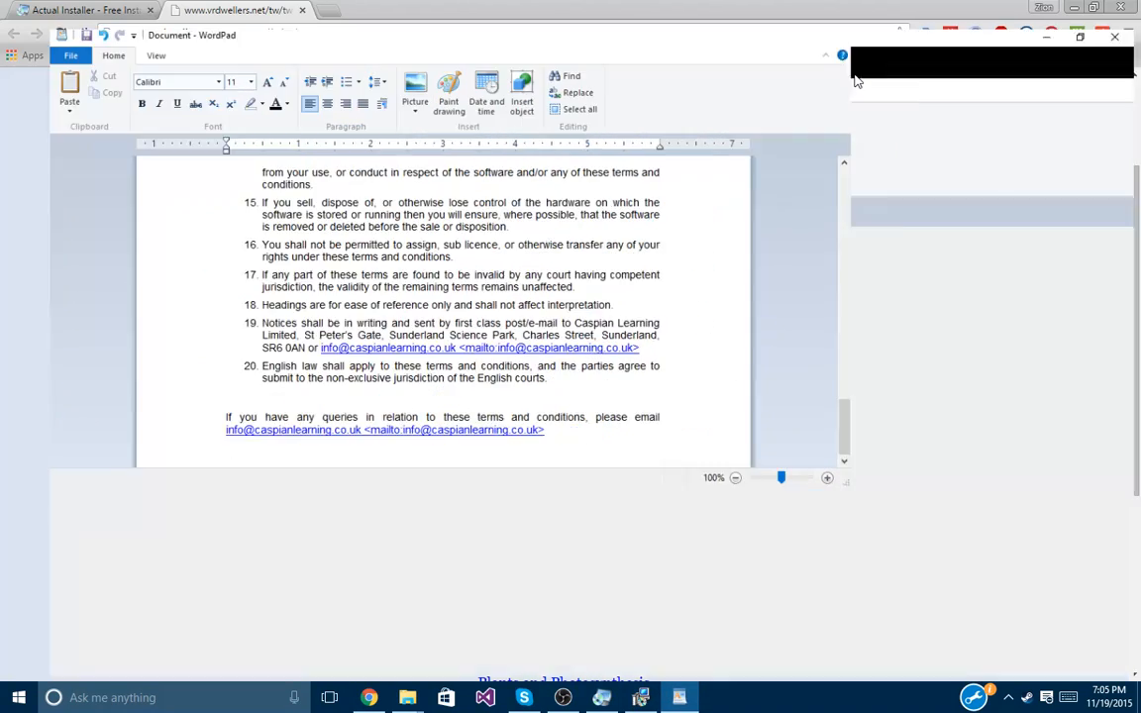
scroll(510, 403, "up", 8)
scroll(510, 403, "down", 3)
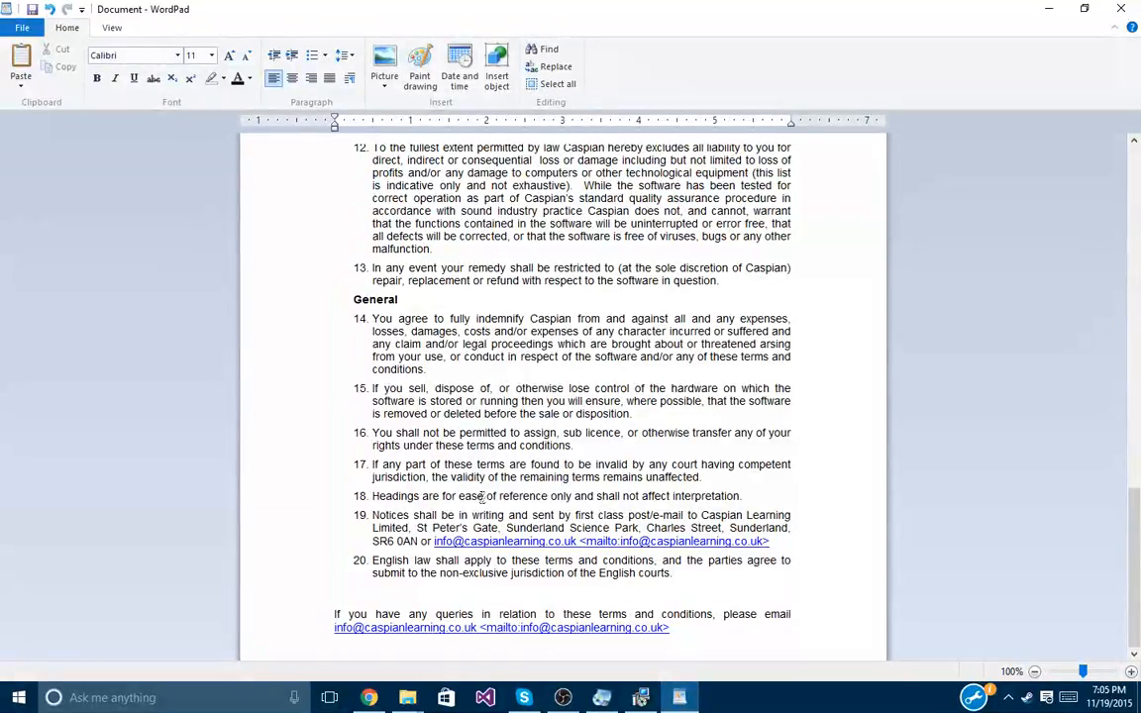
left_click(494, 650)
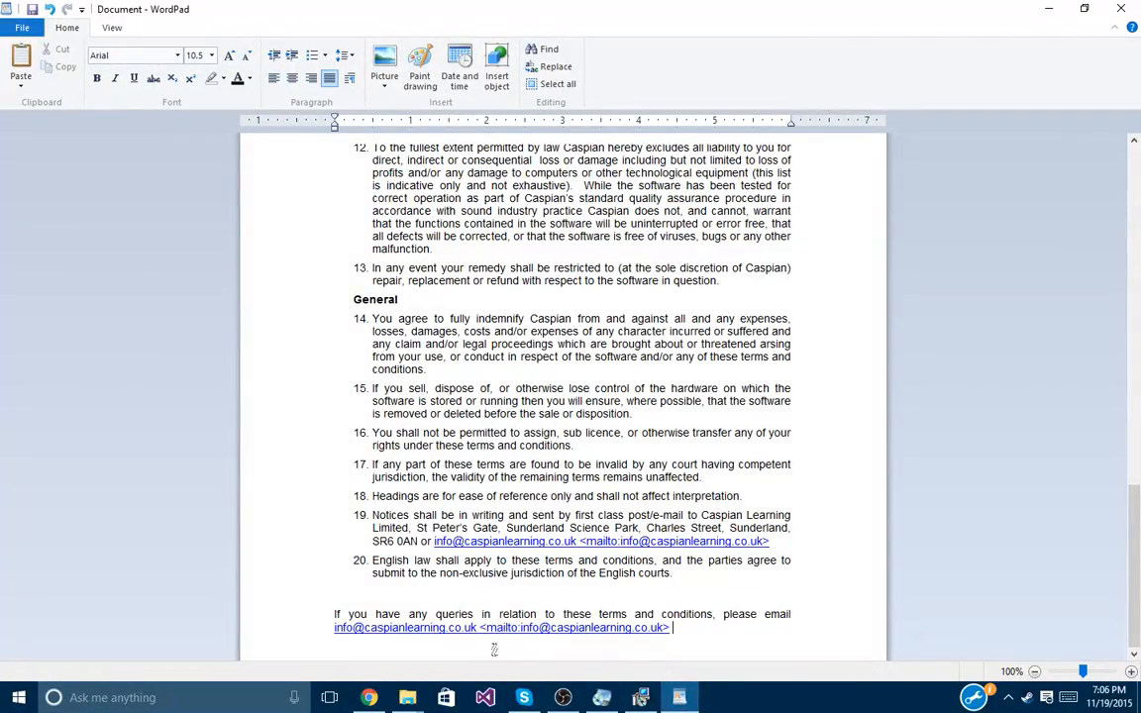
scroll(492, 568, "up", 10)
scroll(406, 170, "up", 10)
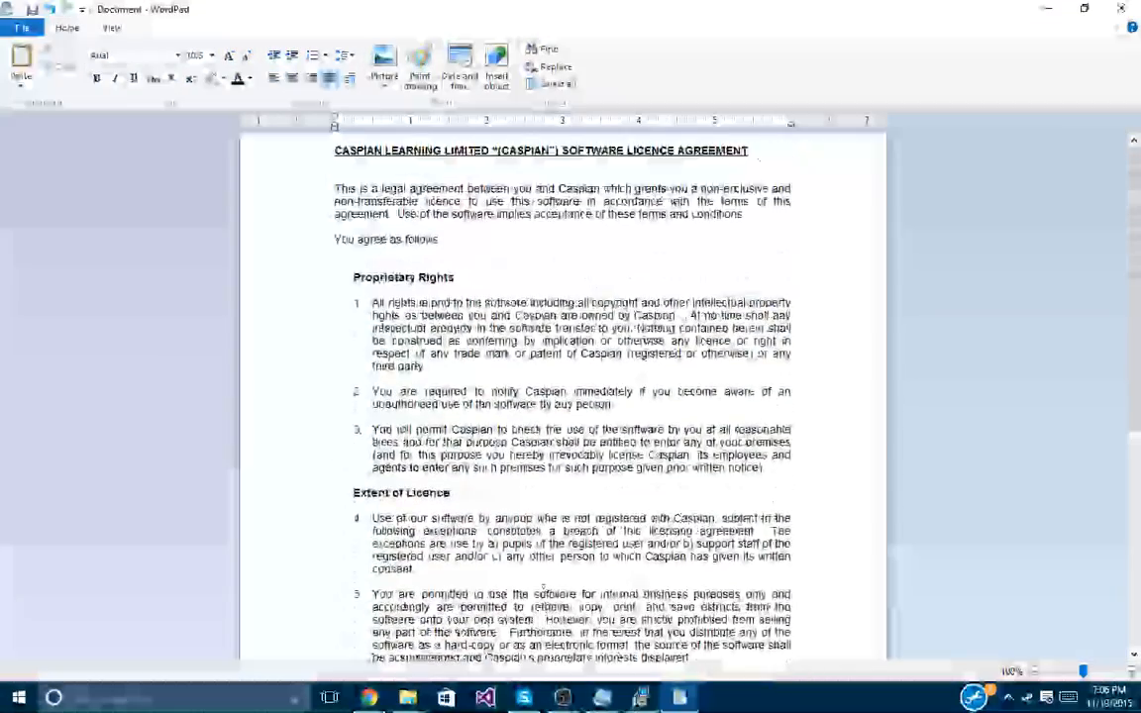
left_click(336, 167)
left_click(347, 178)
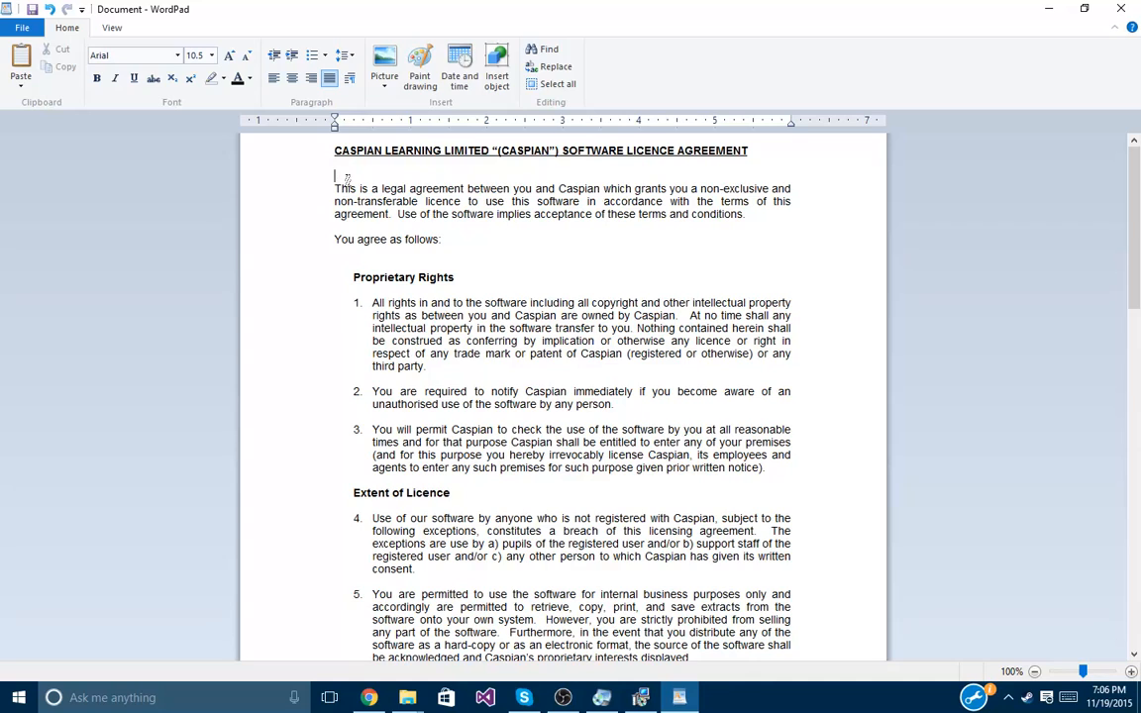
key("BackSpace")
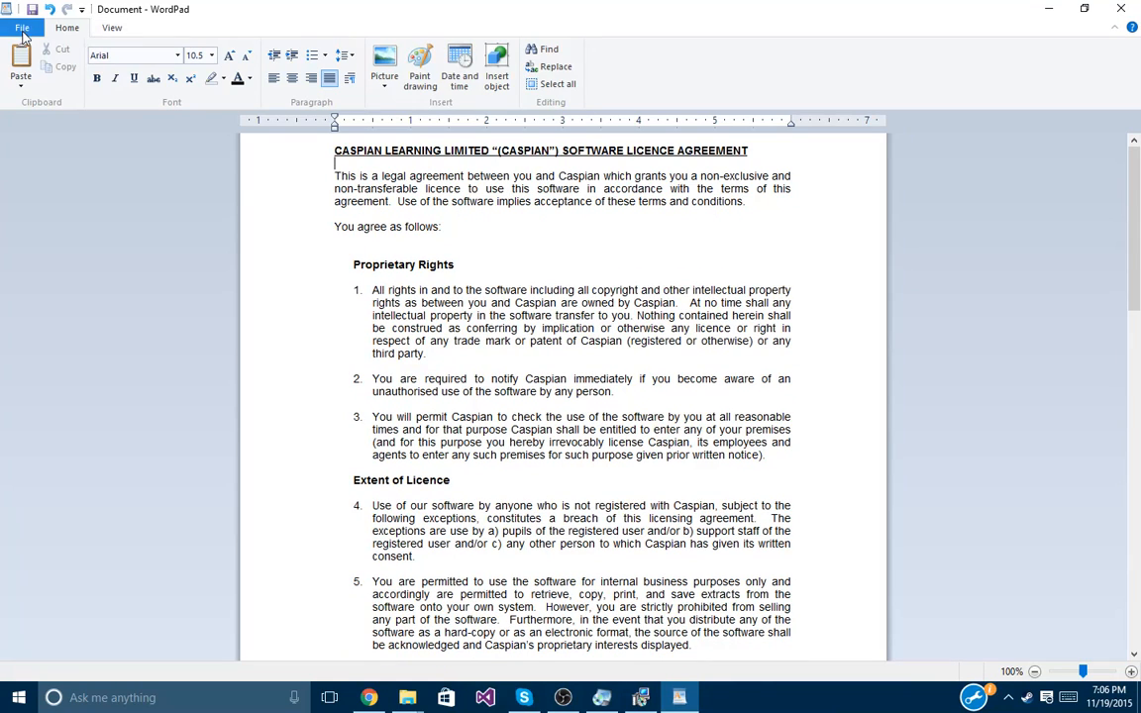
Start Save As and browse to Documents\Custom Installers\Thinking Worlds Installer - Tutorial.
left_click(23, 29)
left_click(52, 158)
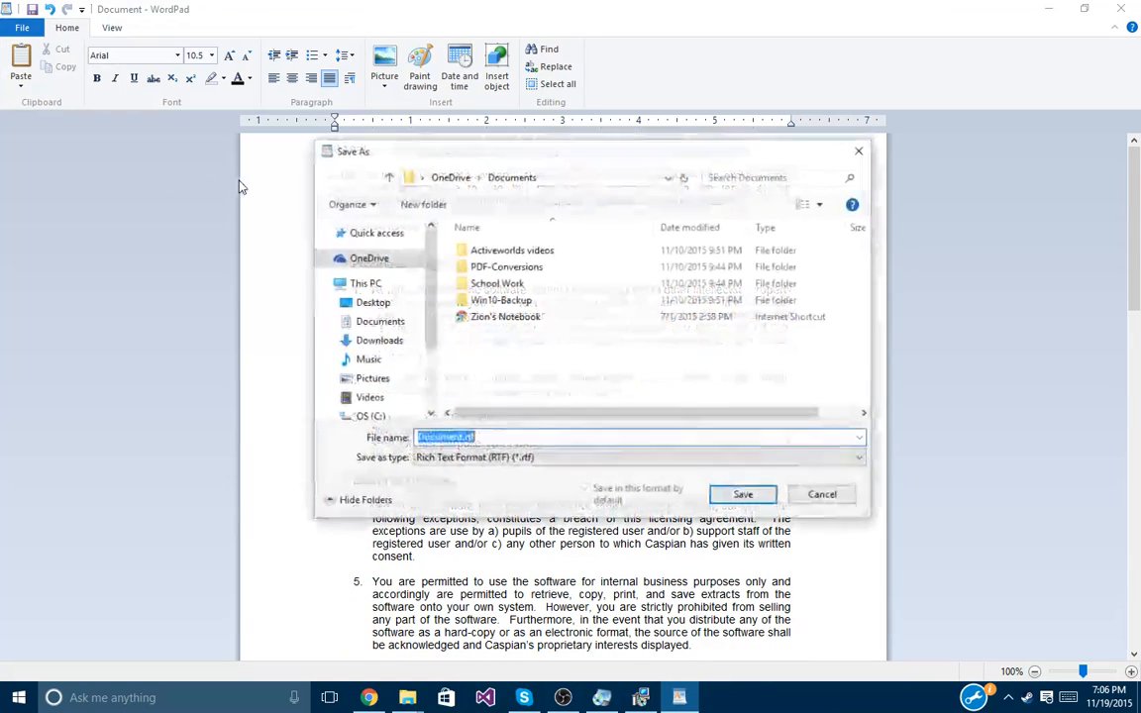
left_click(379, 321)
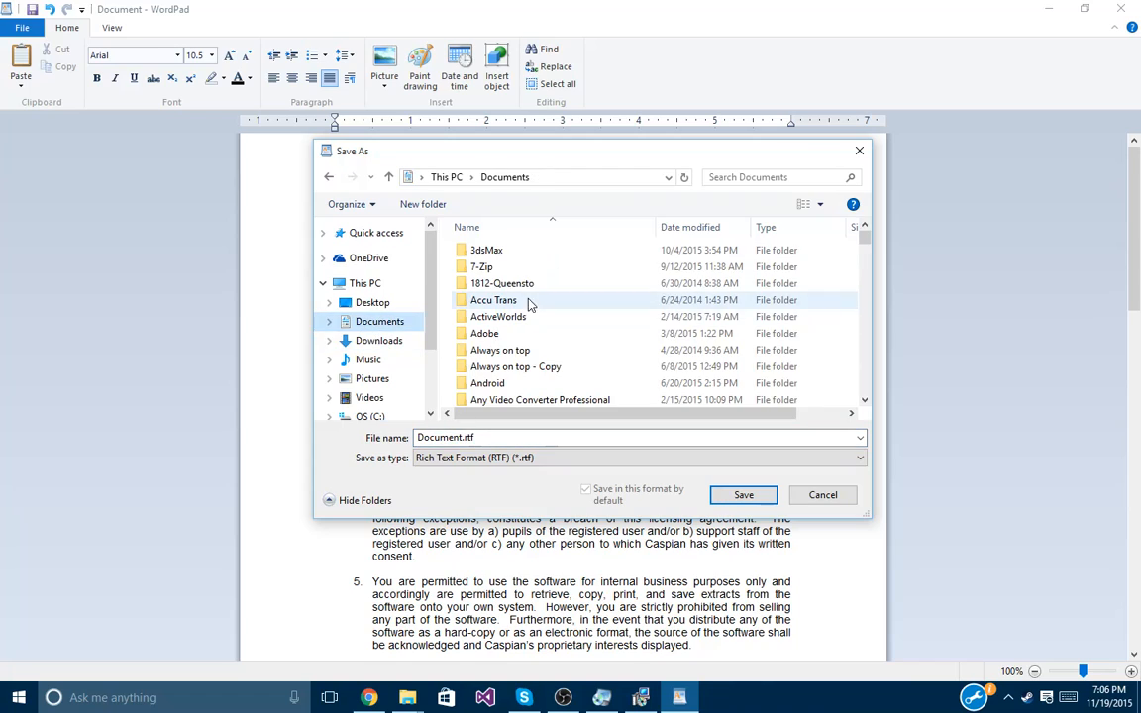
left_click(527, 300)
key("c")
right_click(536, 294)
left_click(568, 282)
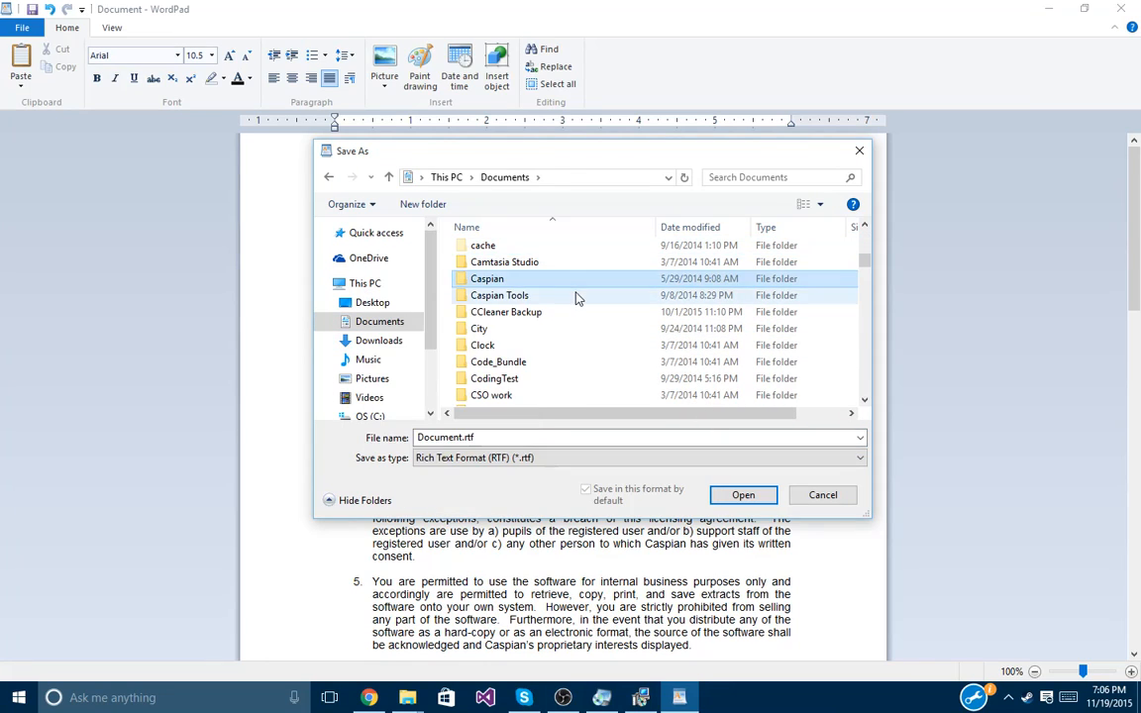
left_click(576, 296)
double_click(577, 296)
left_click(504, 177)
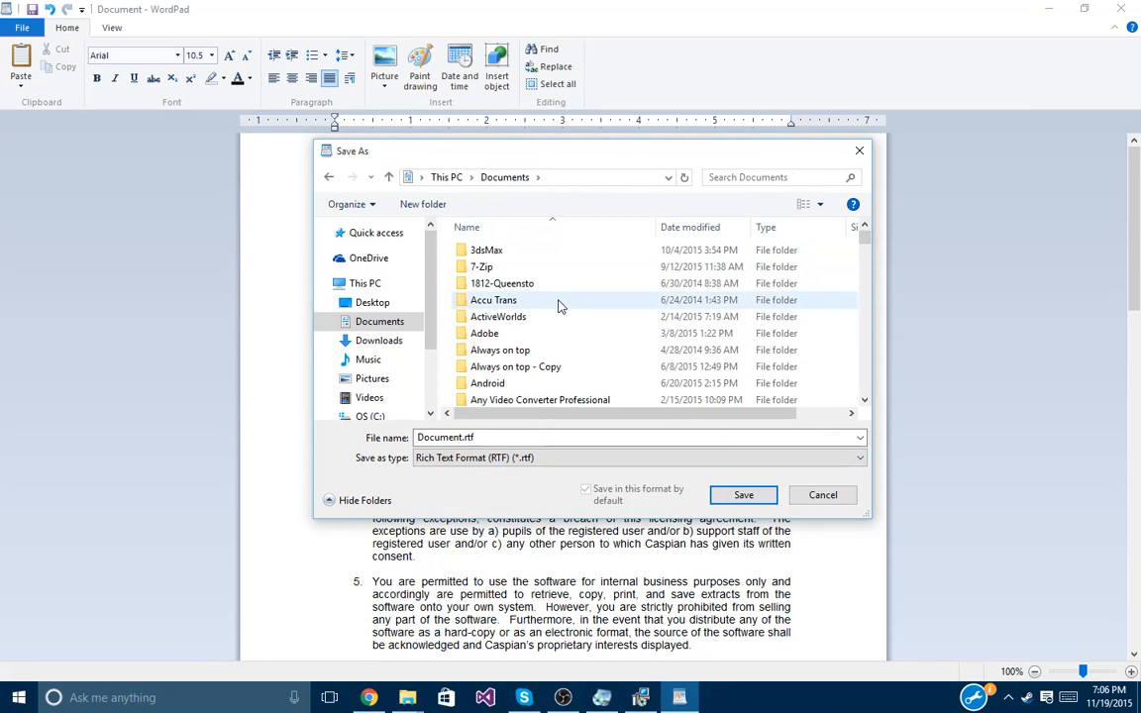
key("c")
scroll(555, 356, "down", 1)
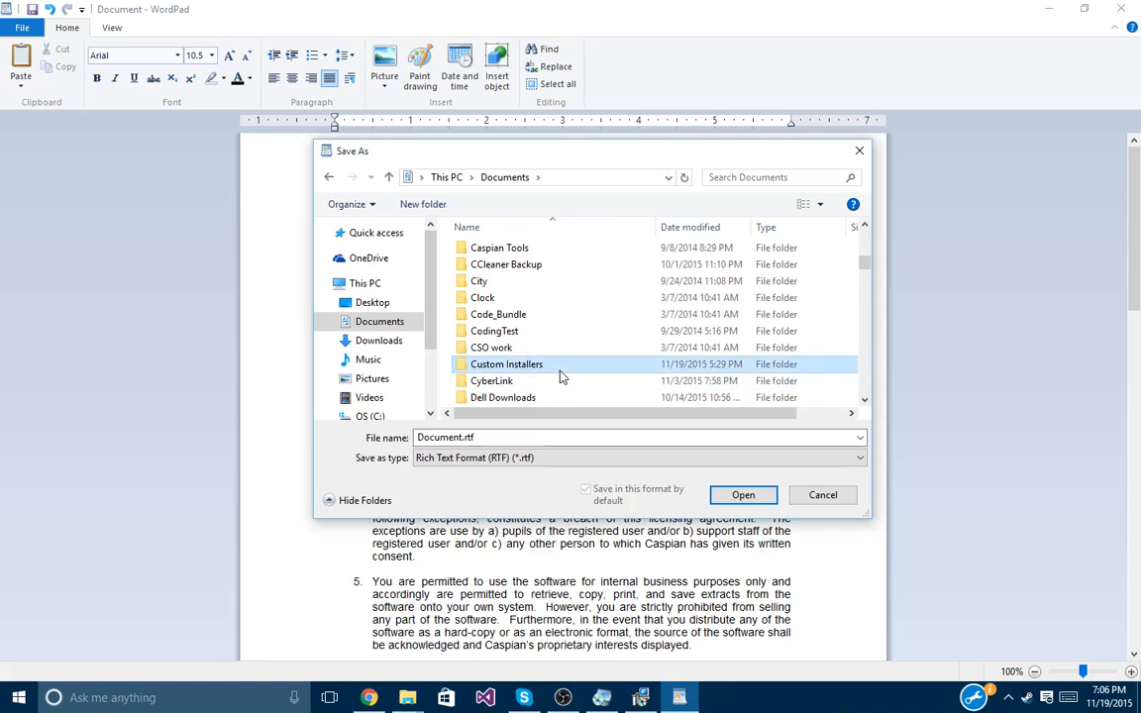
double_click(560, 364)
double_click(485, 250)
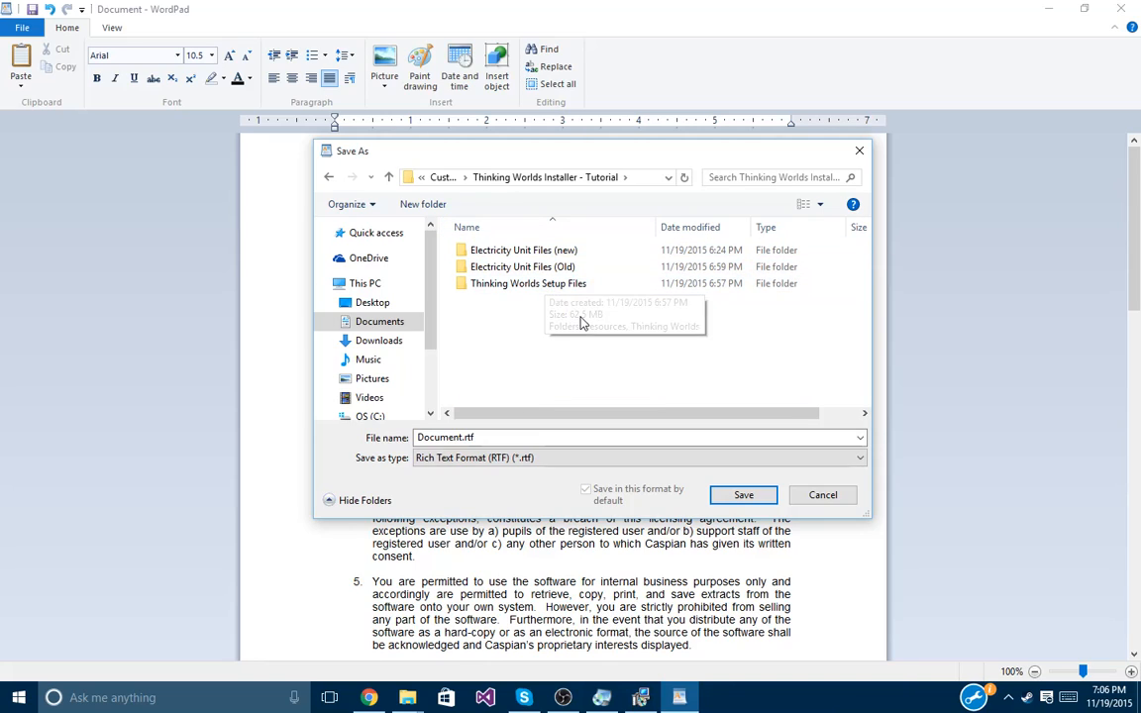
Name the file licence.rtf and save it.
double_click(460, 436)
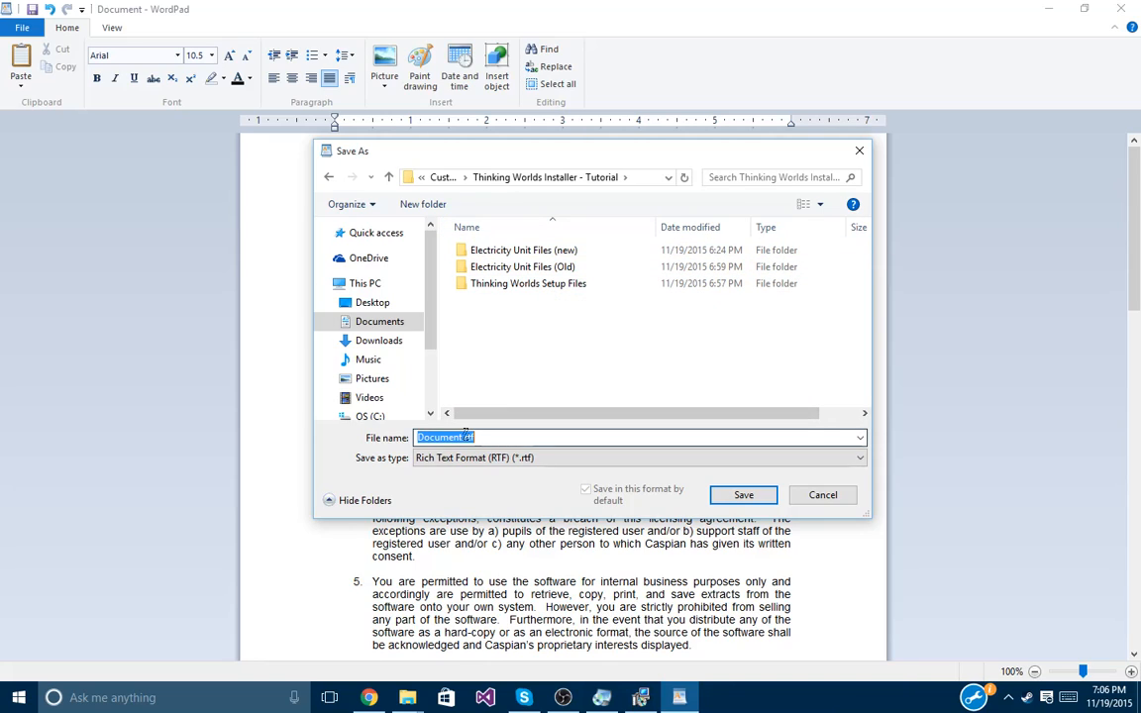
left_click(462, 436)
double_click(465, 437)
double_click(464, 437)
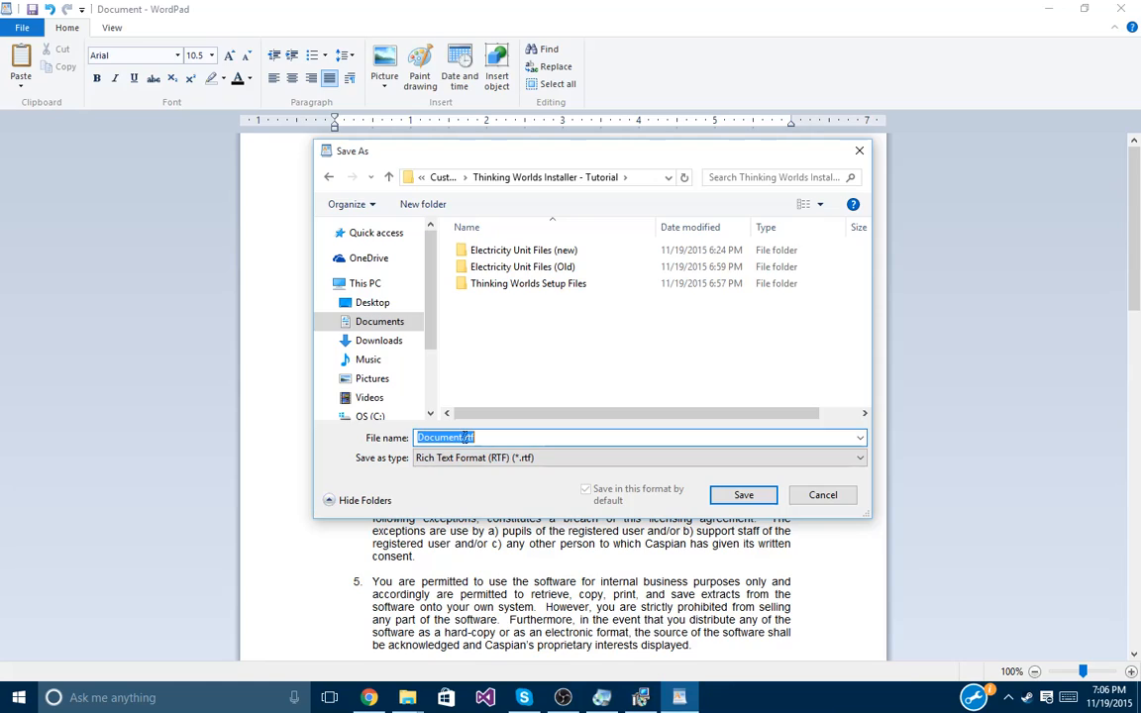
left_click(463, 437)
key("BackSpace")
key("BackSpace")
key("BackSpace")
key("BackSpace")
key("BackSpace")
key("BackSpace")
key("BackSpace")
key("BackSpace")
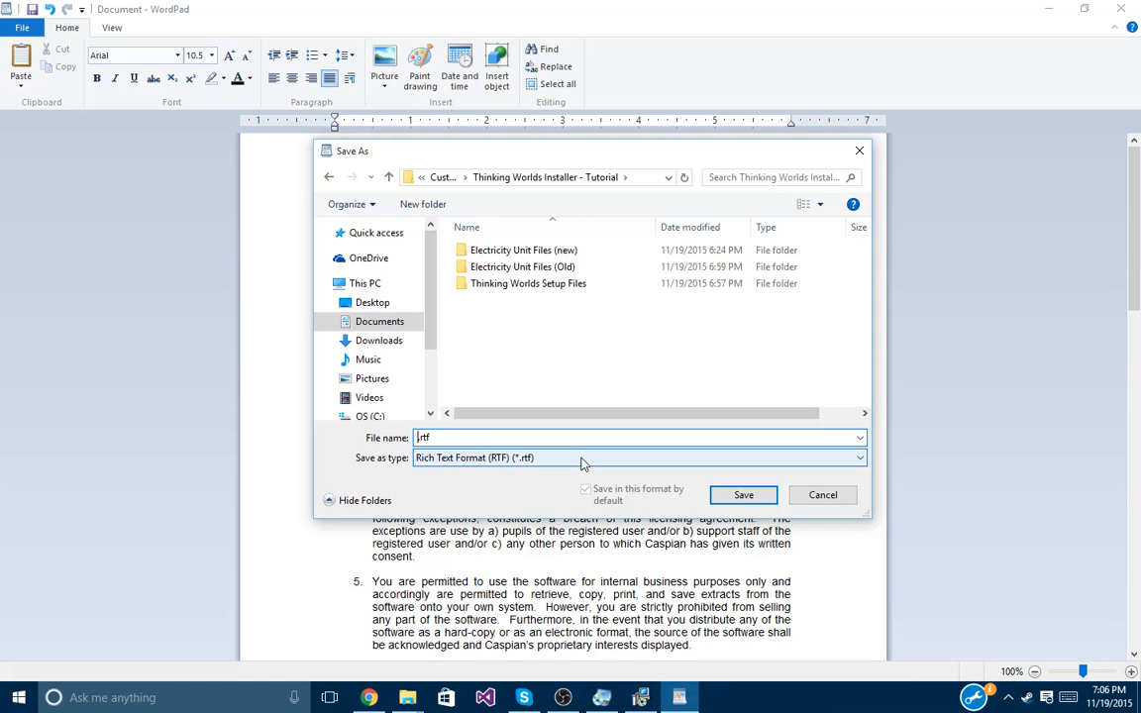
type("liscen")
key("BackSpace")
type("cence")
left_click_drag(522, 441, 357, 433)
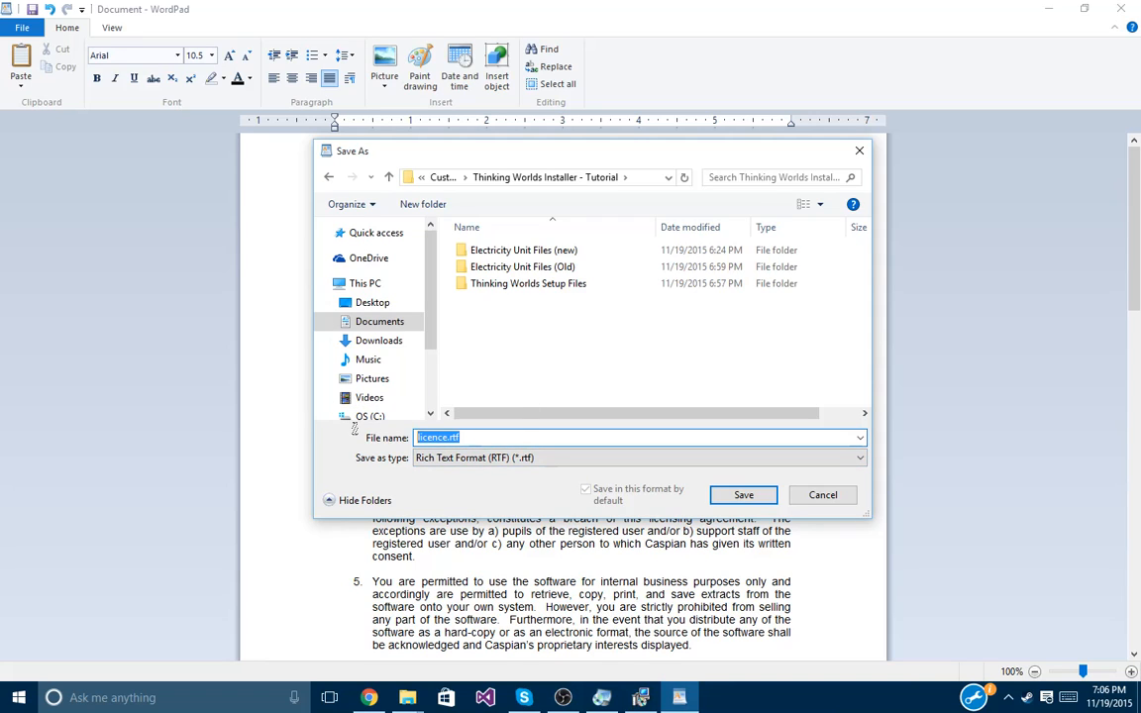
left_click(536, 438)
left_click(741, 494)
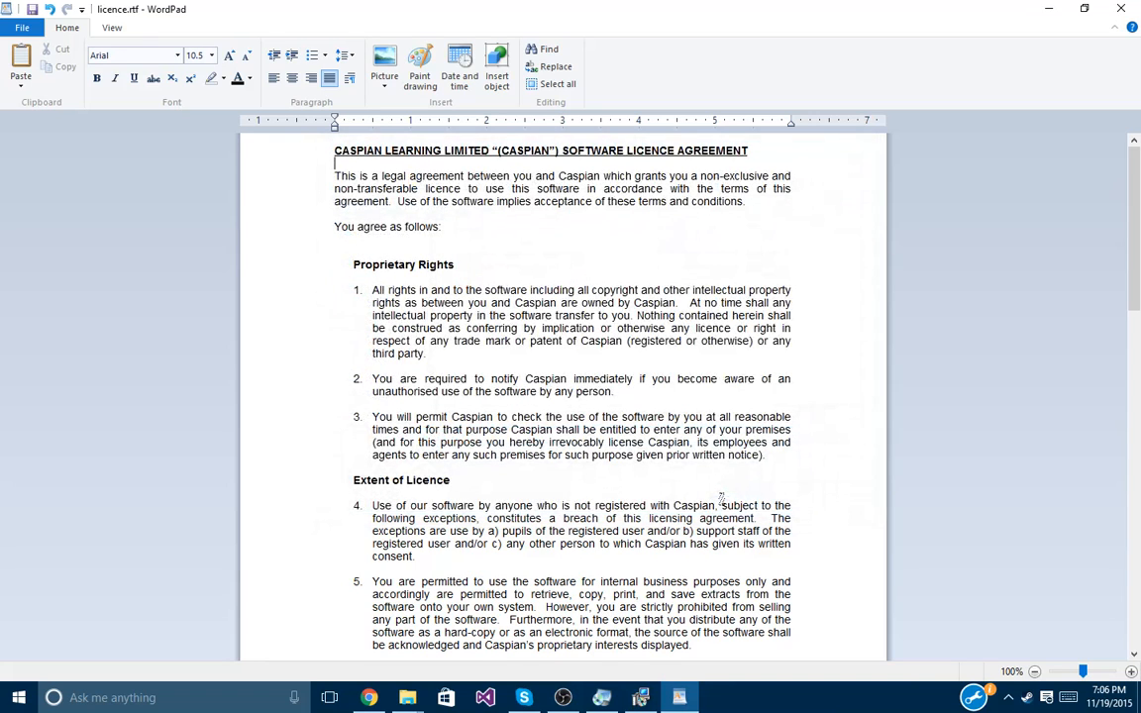
Close WordPad, cancel and finish the InstallShield setup, and clear the Explorer selection.
left_click(1120, 8)
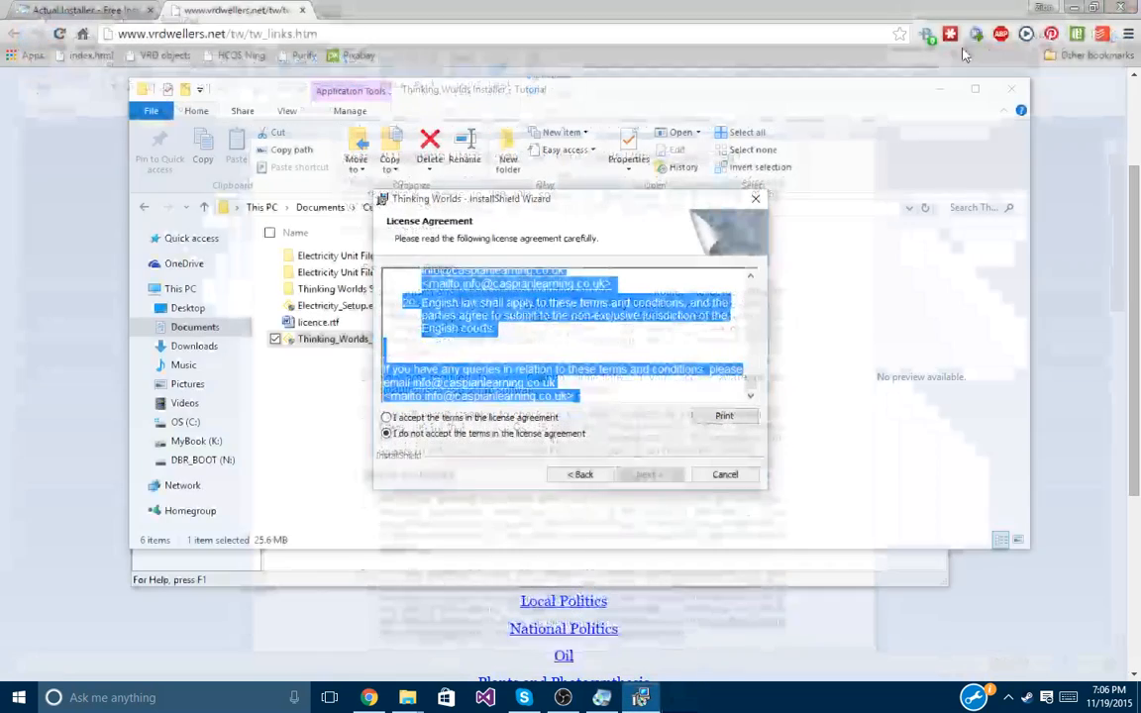
left_click(738, 476)
left_click(535, 374)
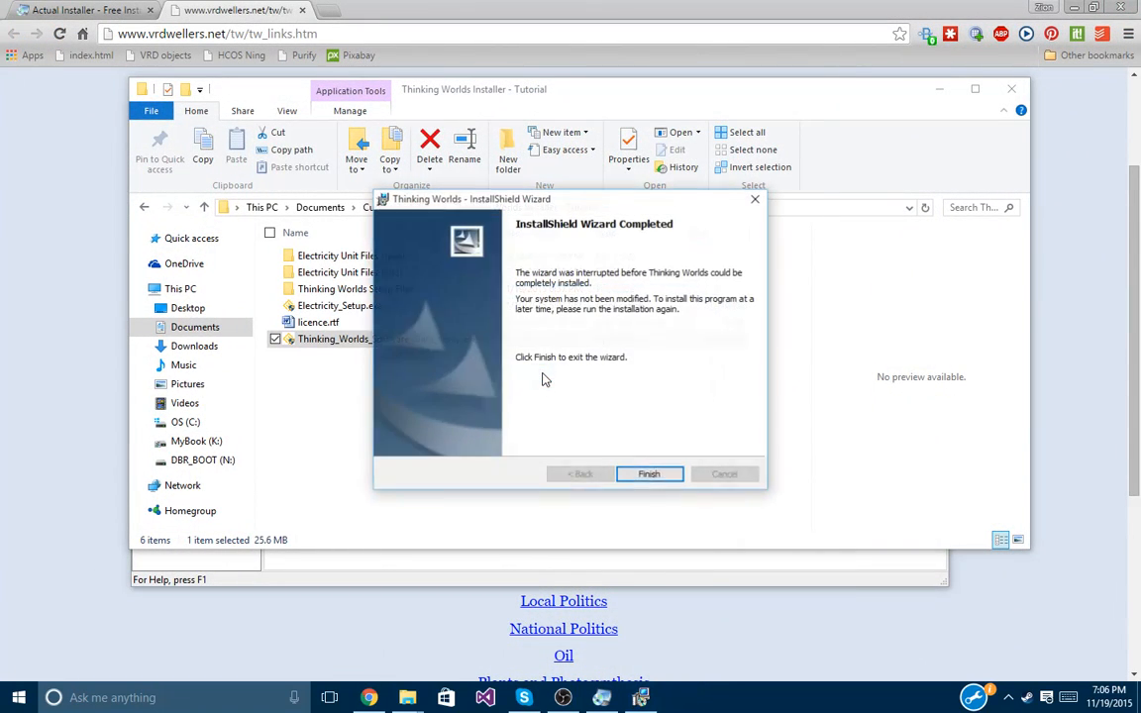
left_click(651, 473)
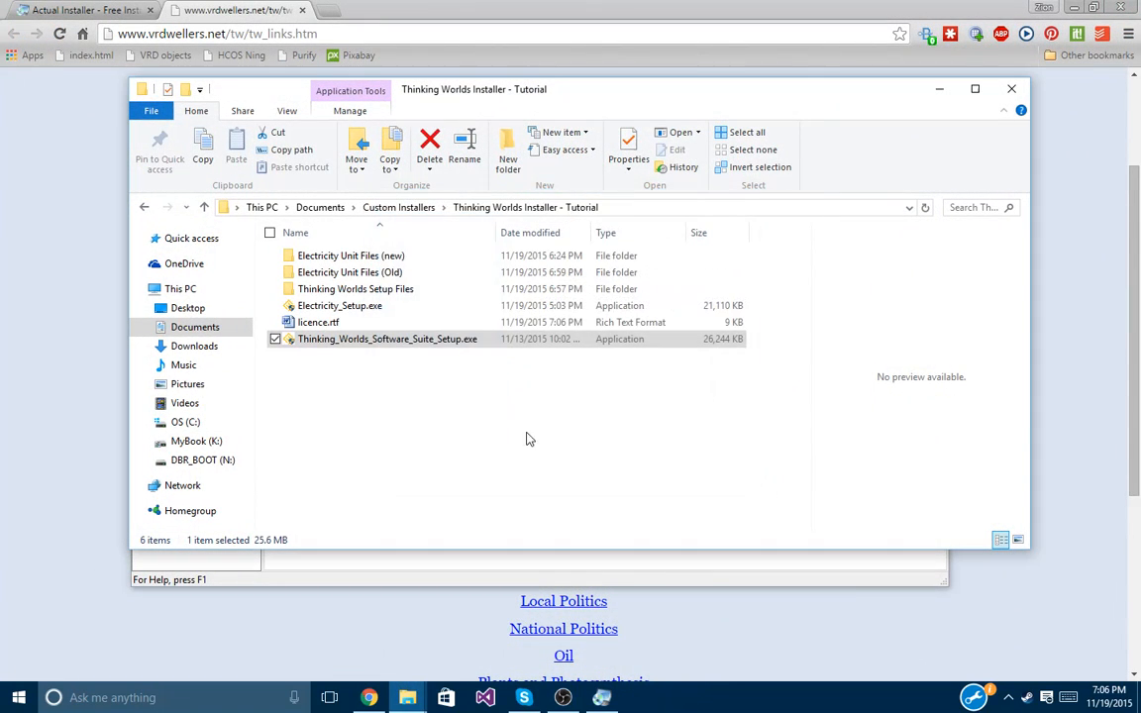
left_click(373, 324)
left_click(448, 465)
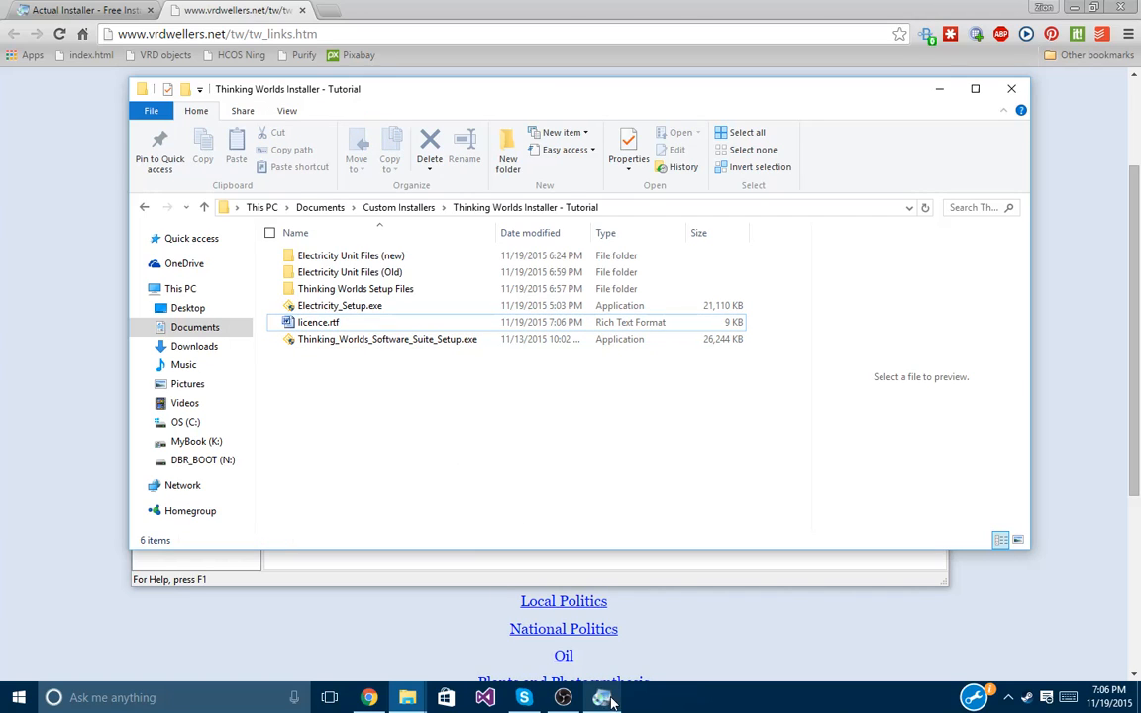
Attach licence.rtf as the licence agreement file for the (Default) language.
left_click(562, 574)
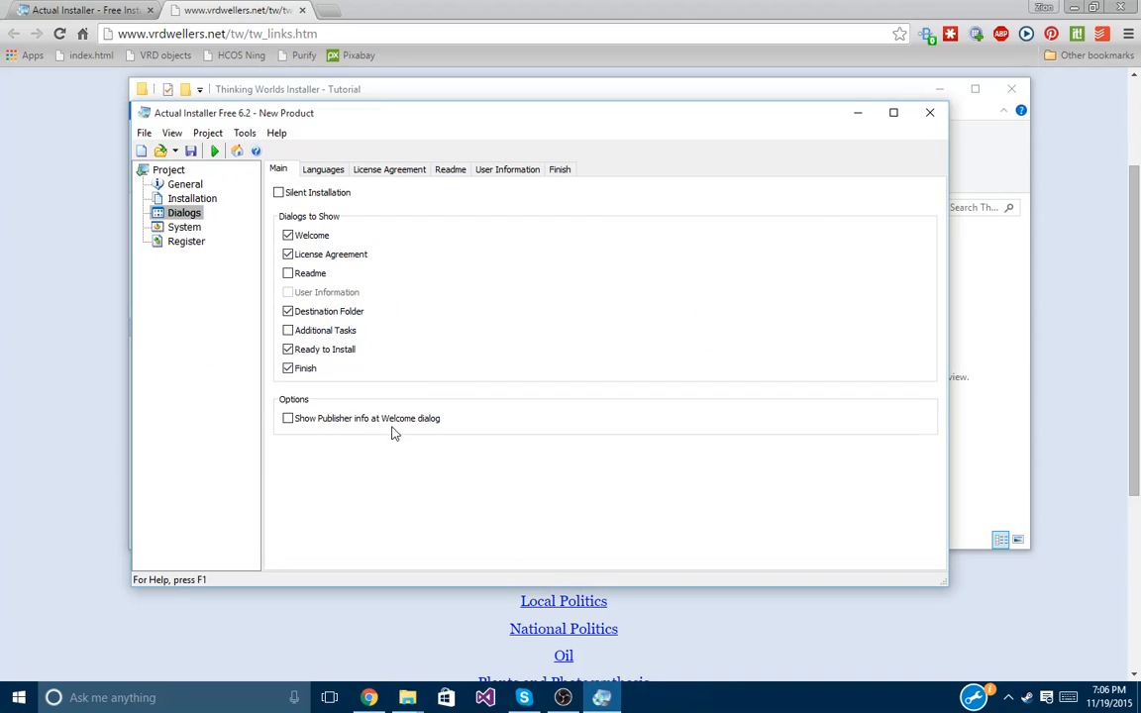
left_click(370, 172)
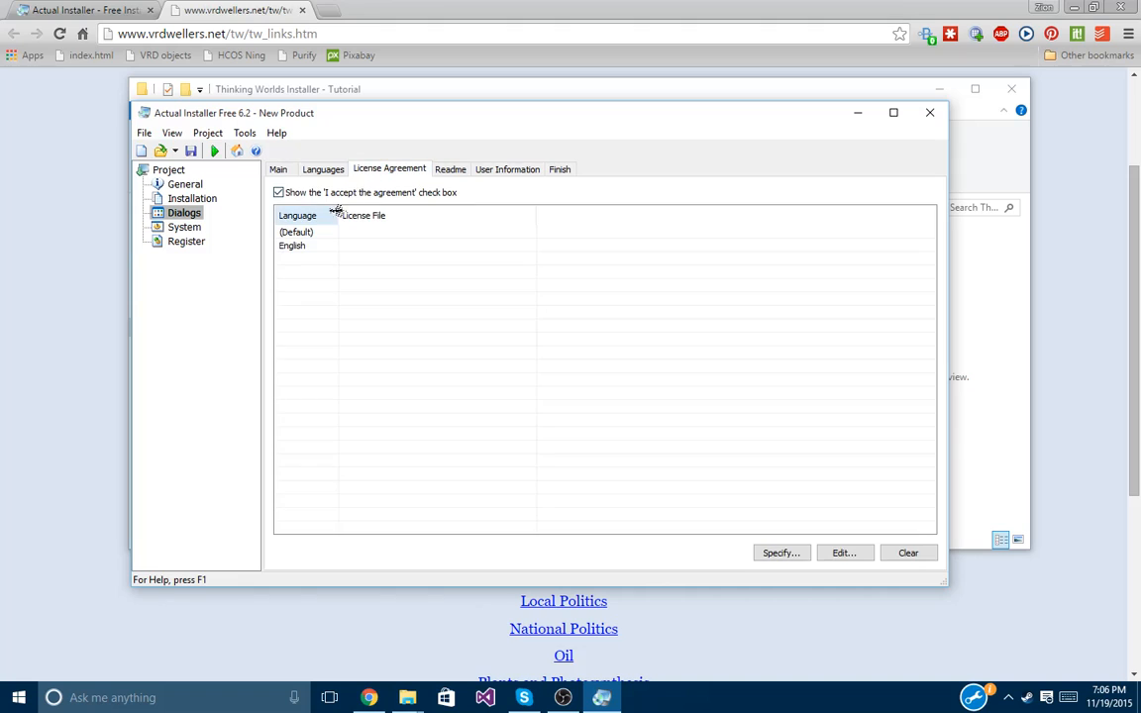
left_click(346, 211)
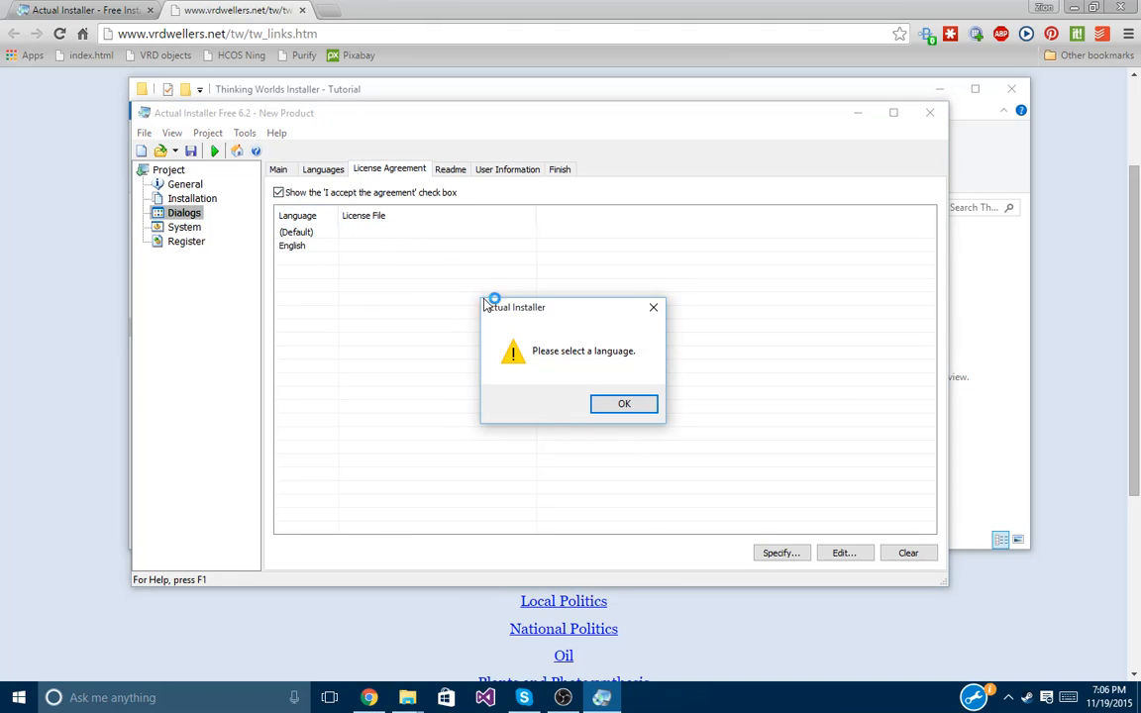
left_click(584, 382)
left_click(296, 232)
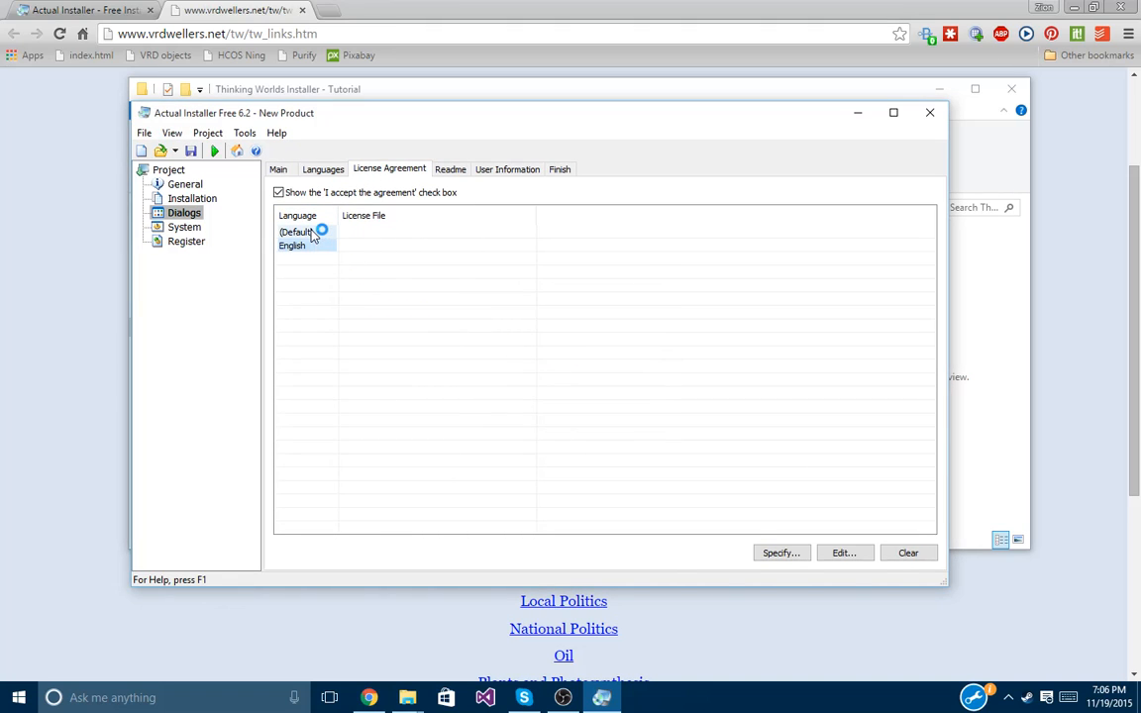
left_click(788, 552)
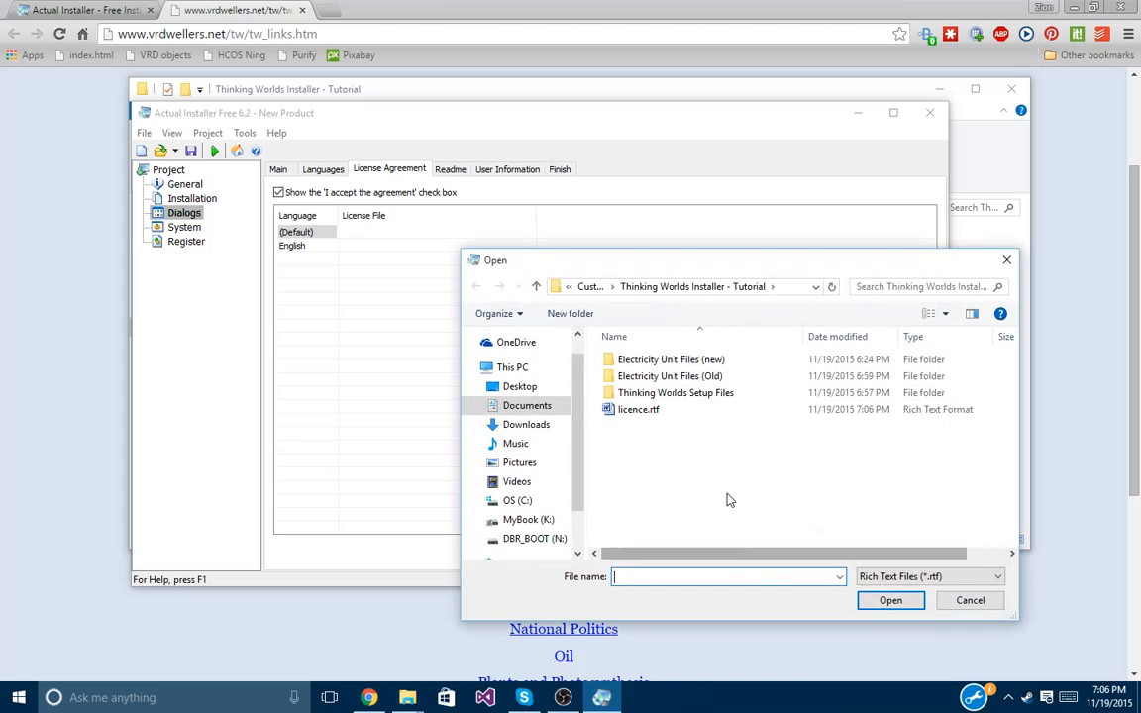
double_click(683, 414)
Attach licence.rtf as the English licence file and check its text in Word.
left_click(319, 246)
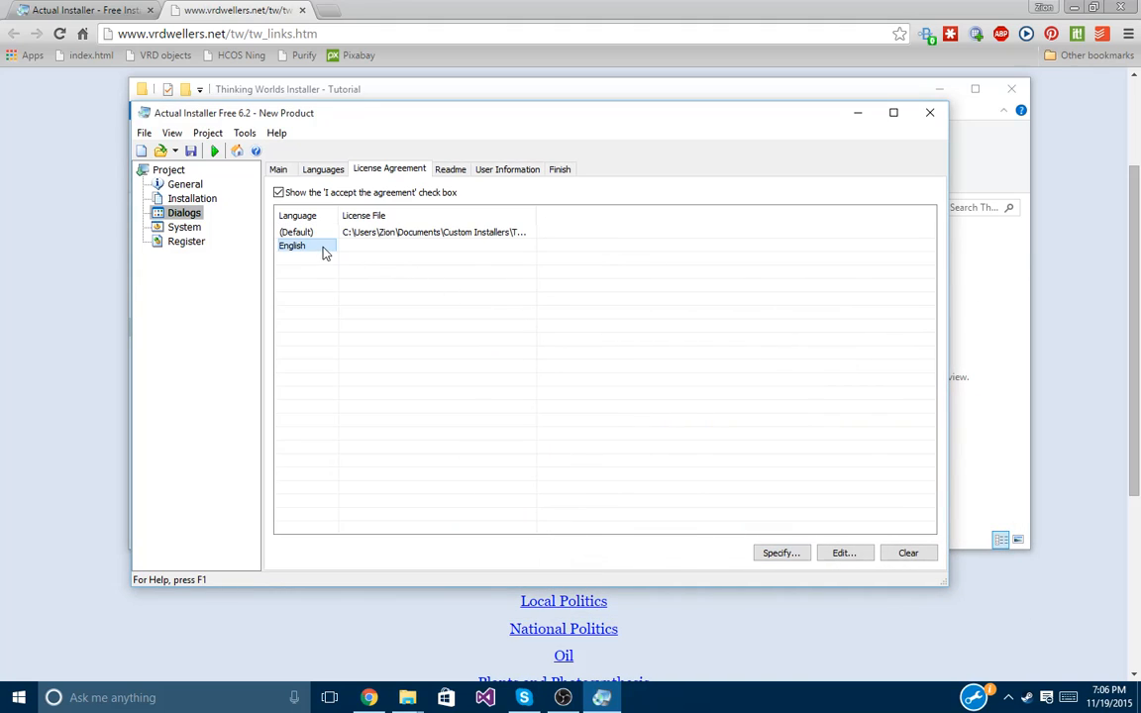
left_click(792, 552)
double_click(655, 414)
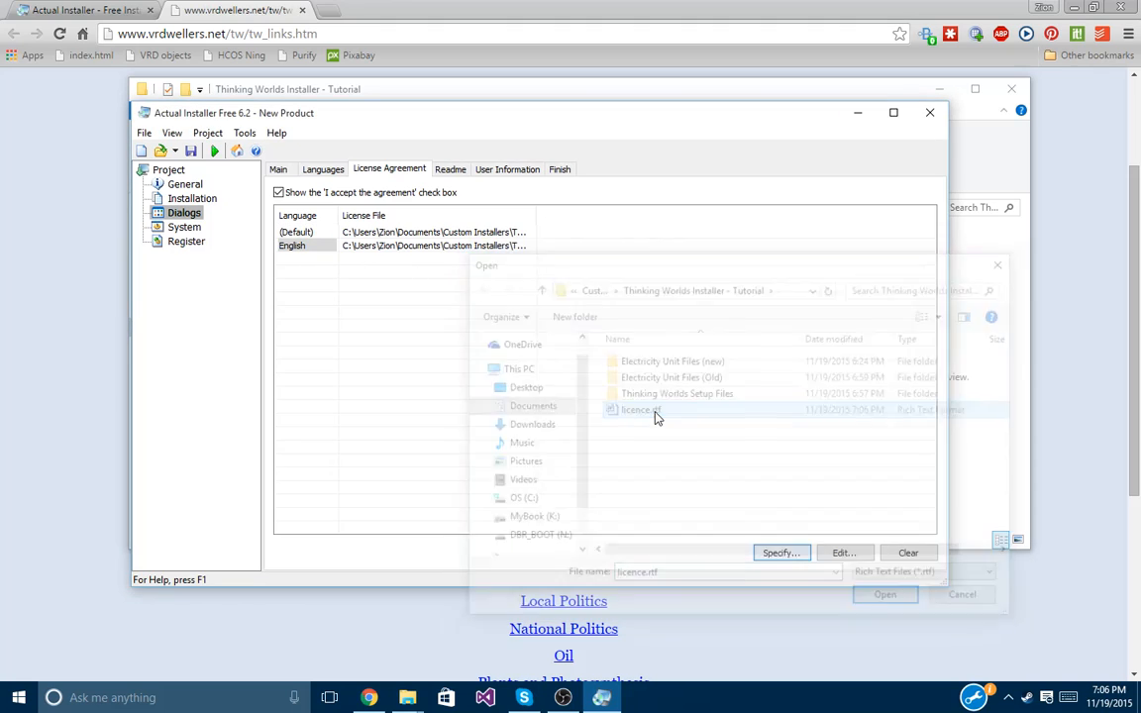
left_click(840, 554)
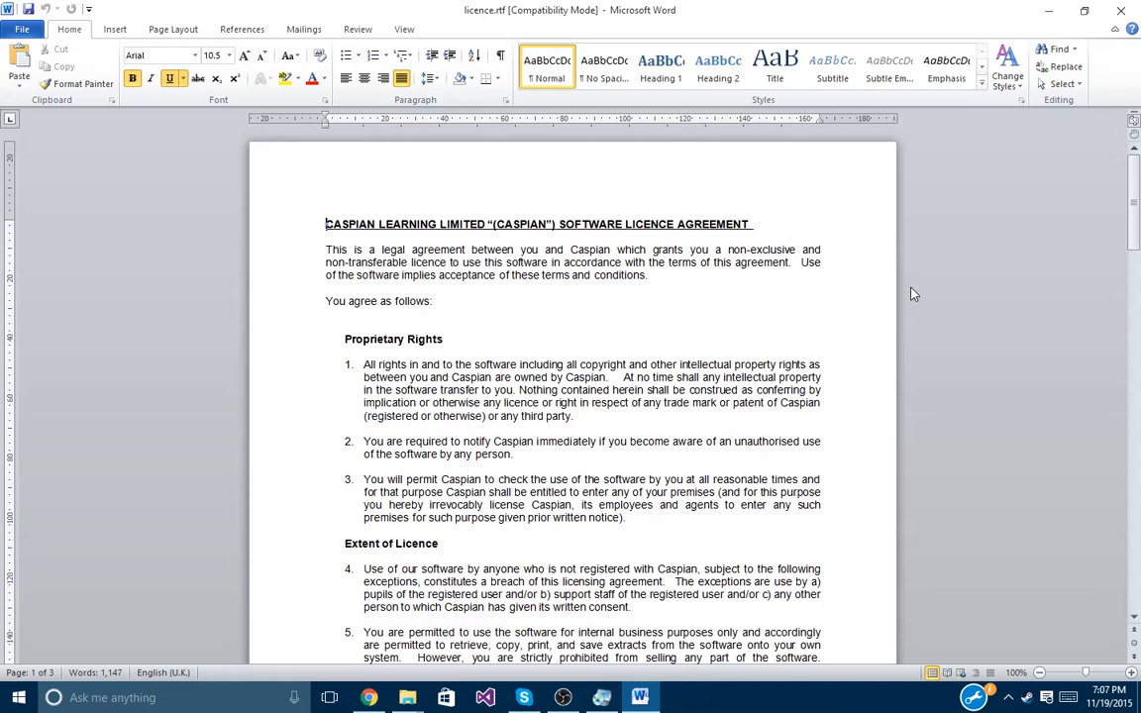
left_click(1120, 10)
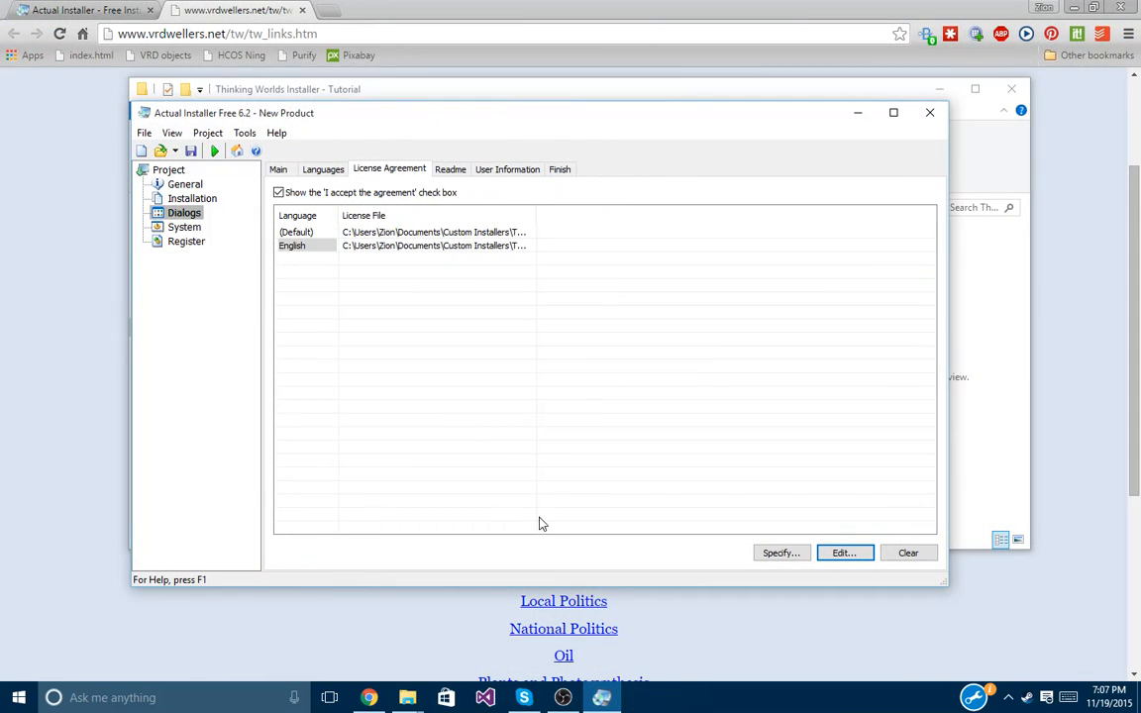
Review the Readme, User Information and Finish dialog settings, then the System shortcuts.
left_click(455, 170)
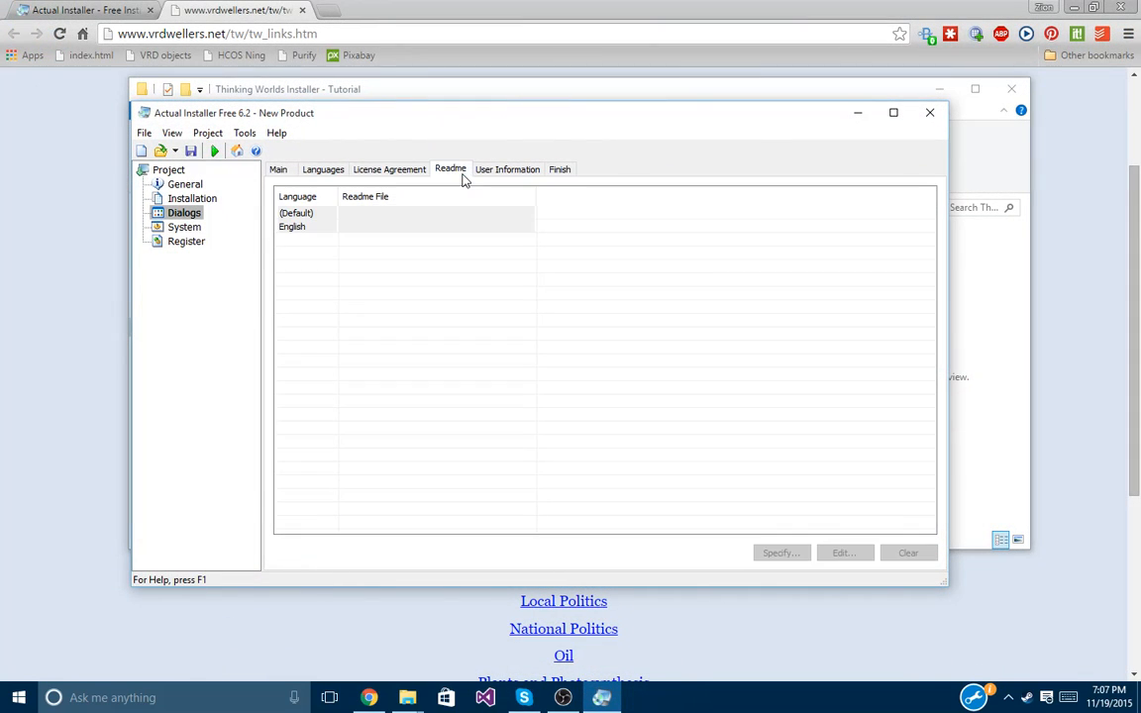
left_click(505, 170)
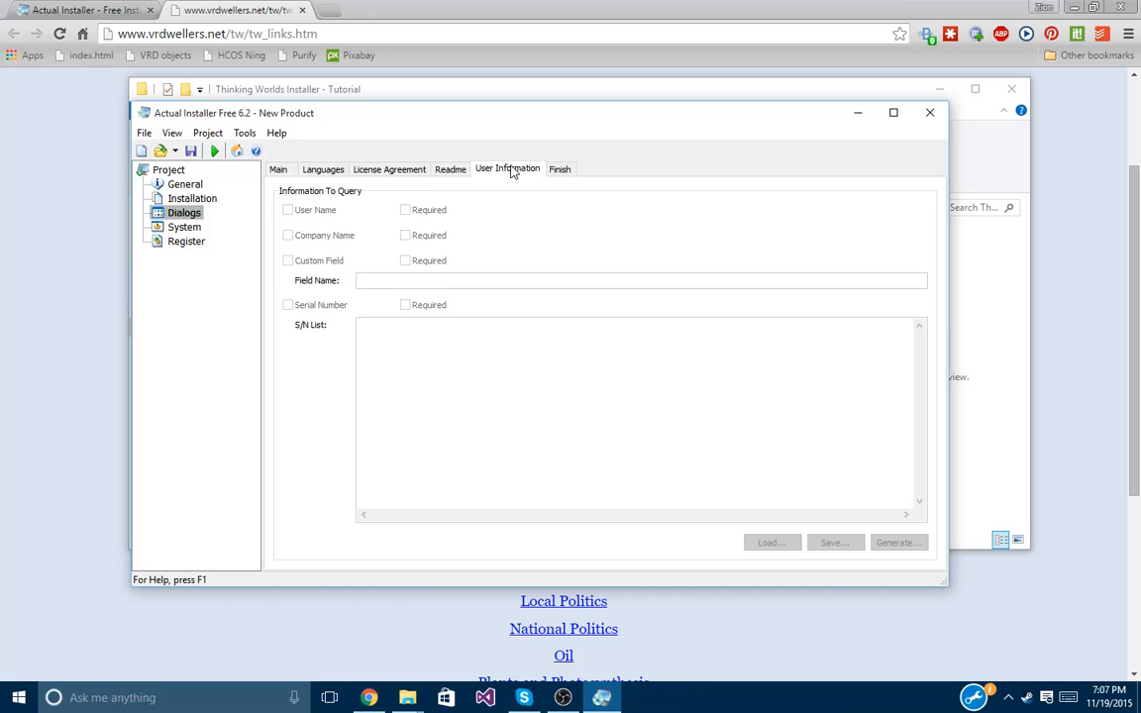
left_click(558, 171)
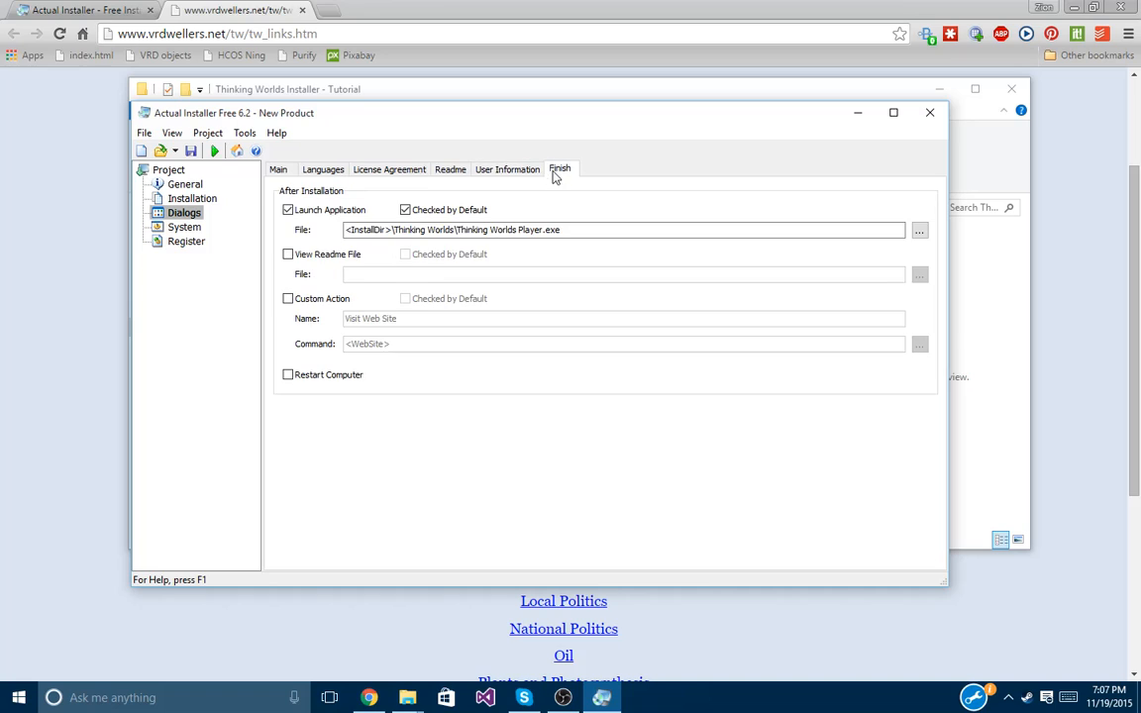
left_click(185, 228)
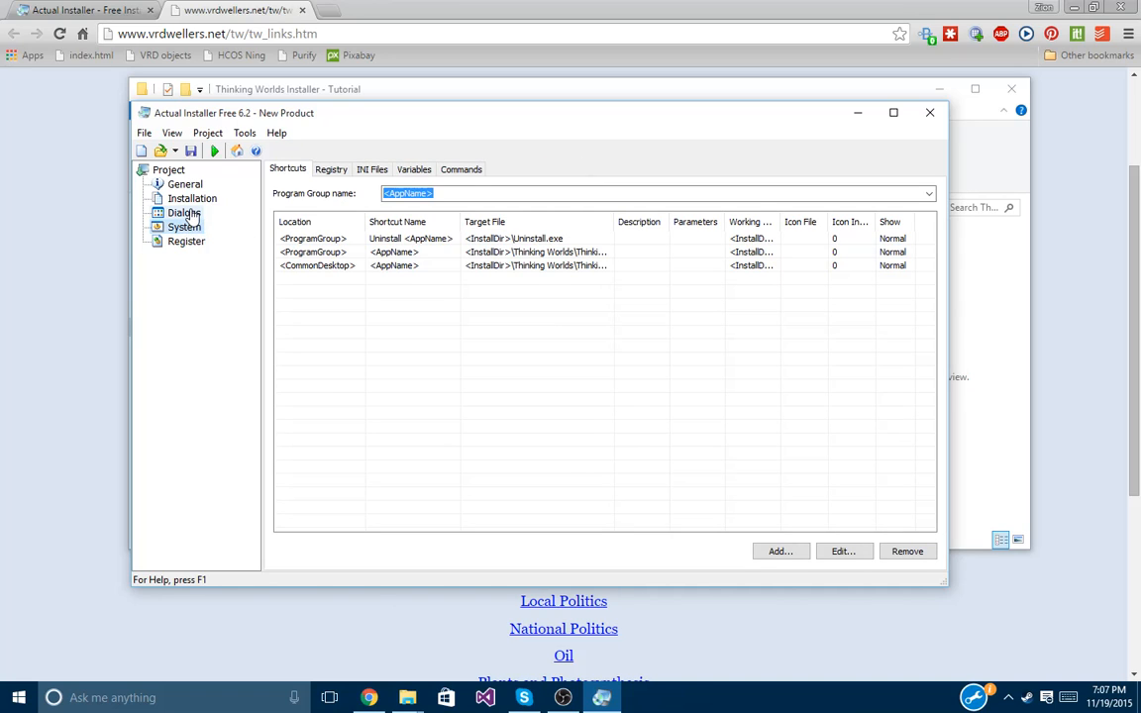
left_click_drag(614, 220, 689, 220)
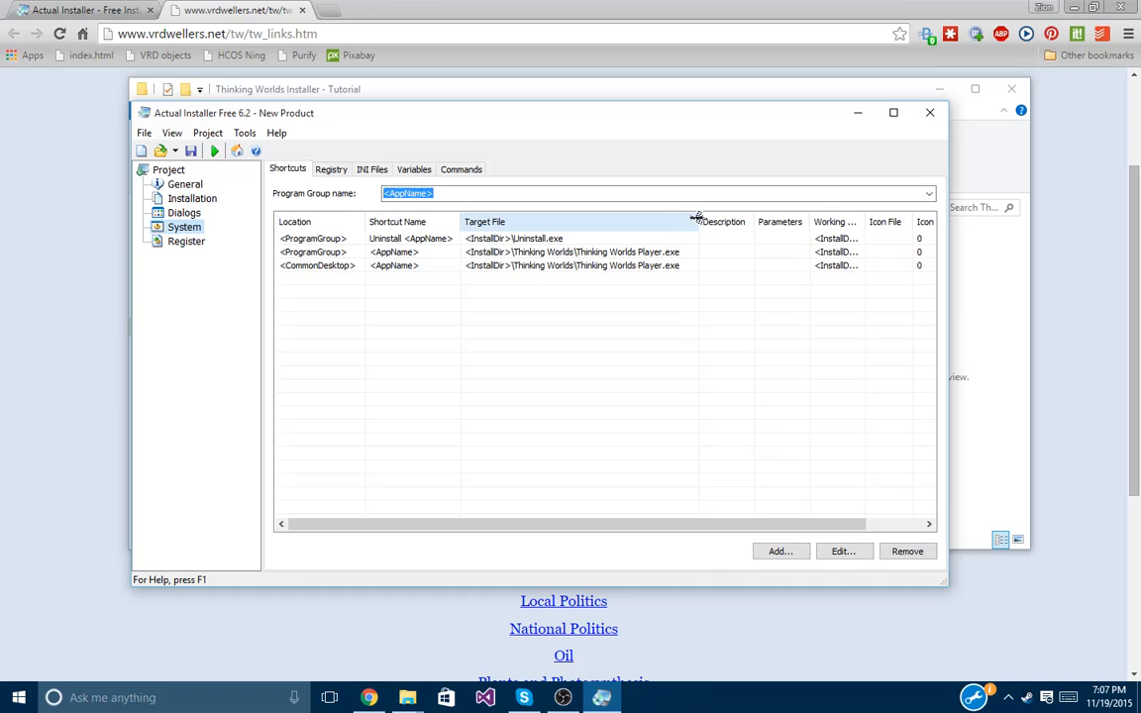
Step through Registry, INI Files, Variables, Commands, Registration and Installation, returning to General settings.
left_click(331, 170)
left_click(373, 169)
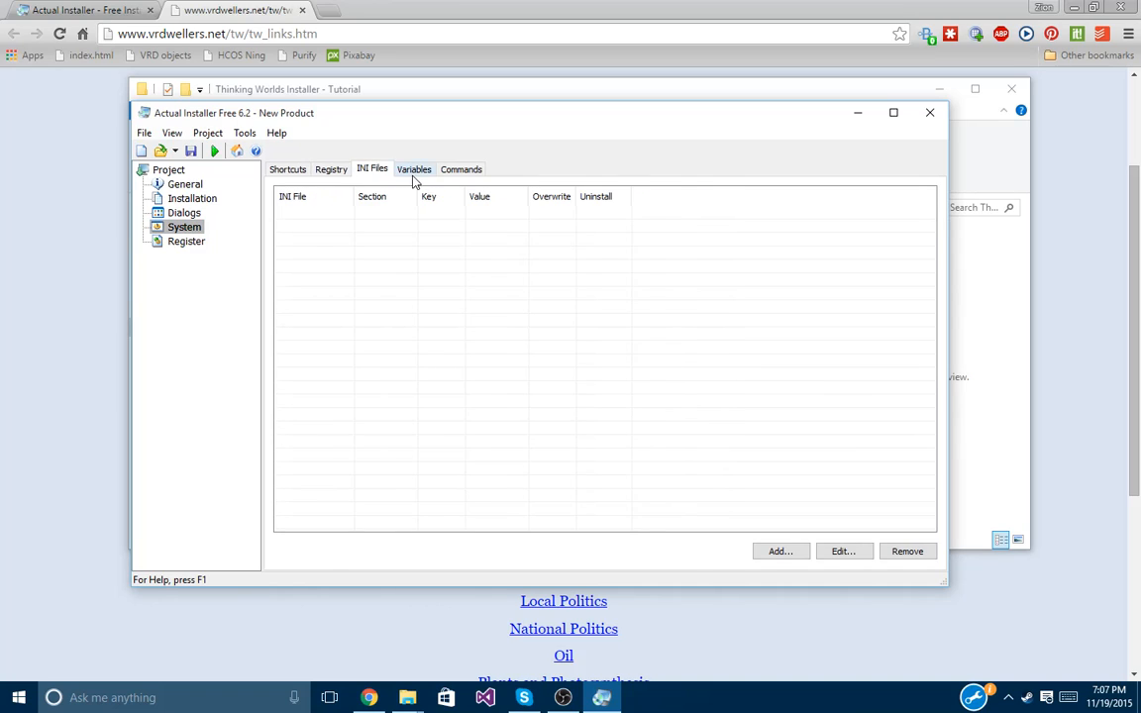
left_click(414, 169)
left_click(461, 169)
left_click(185, 242)
left_click(183, 227)
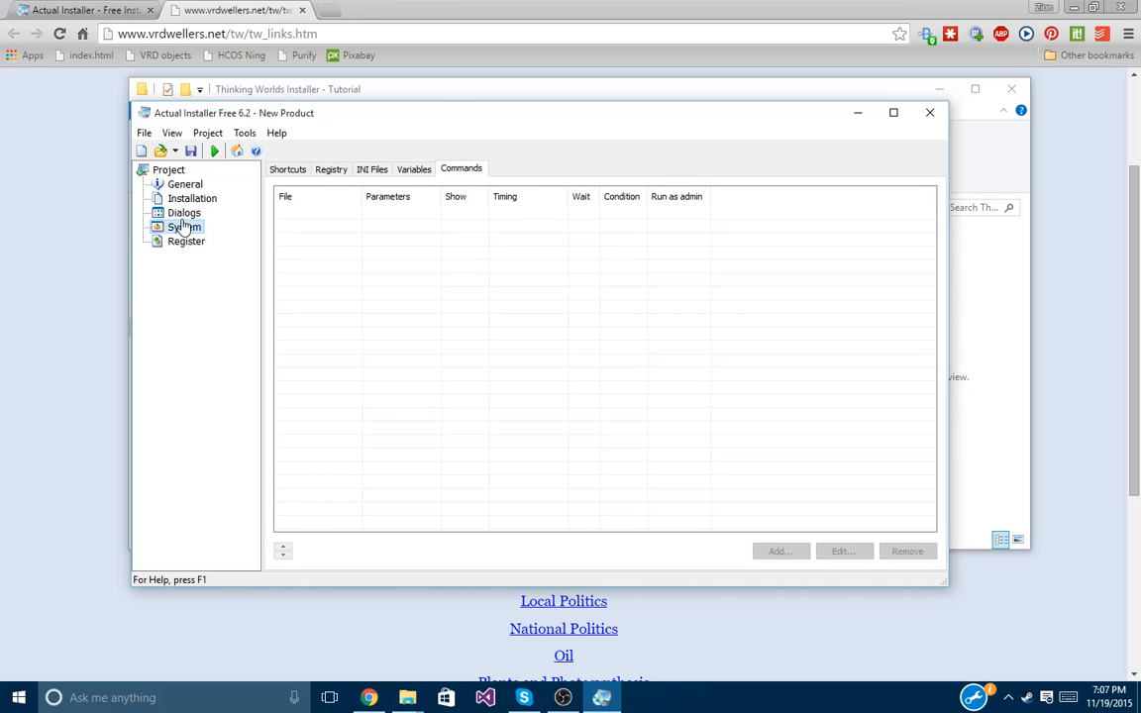
left_click(181, 198)
left_click(179, 184)
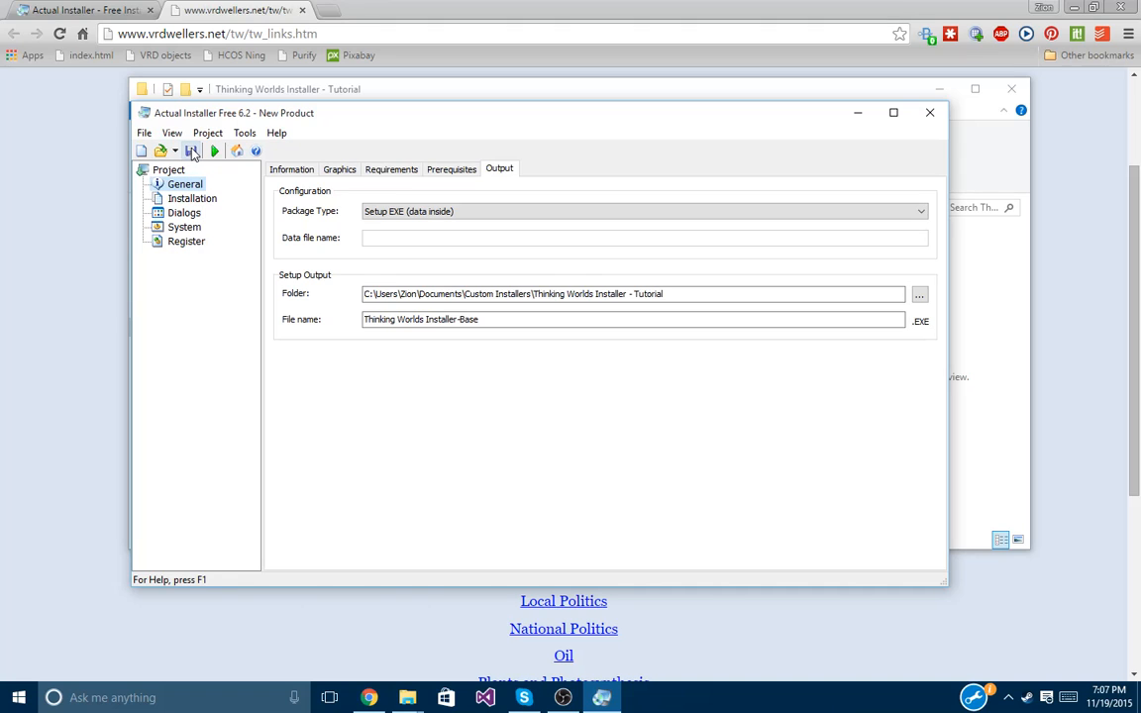
Save the project as 'Thinking Worlds Installer-base.aip' in the Thinking Worlds Installer - Tutorial folder.
left_click(191, 151)
left_click(713, 544)
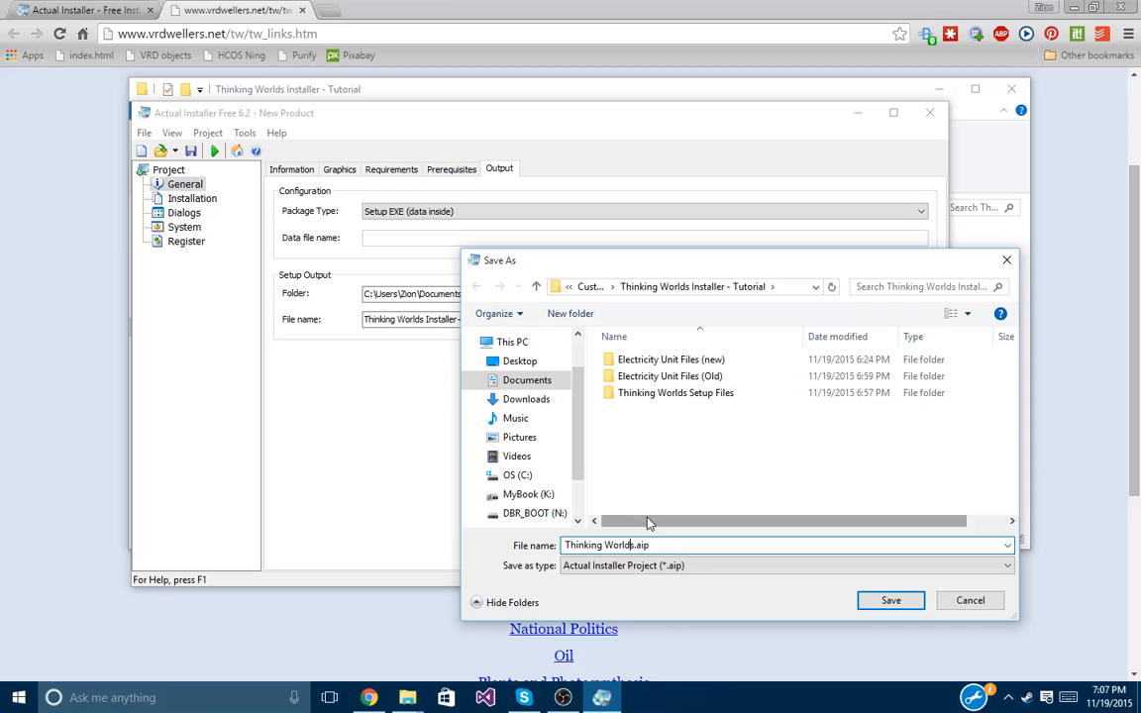
key("Left")
key("Left")
key("Left")
key("Left")
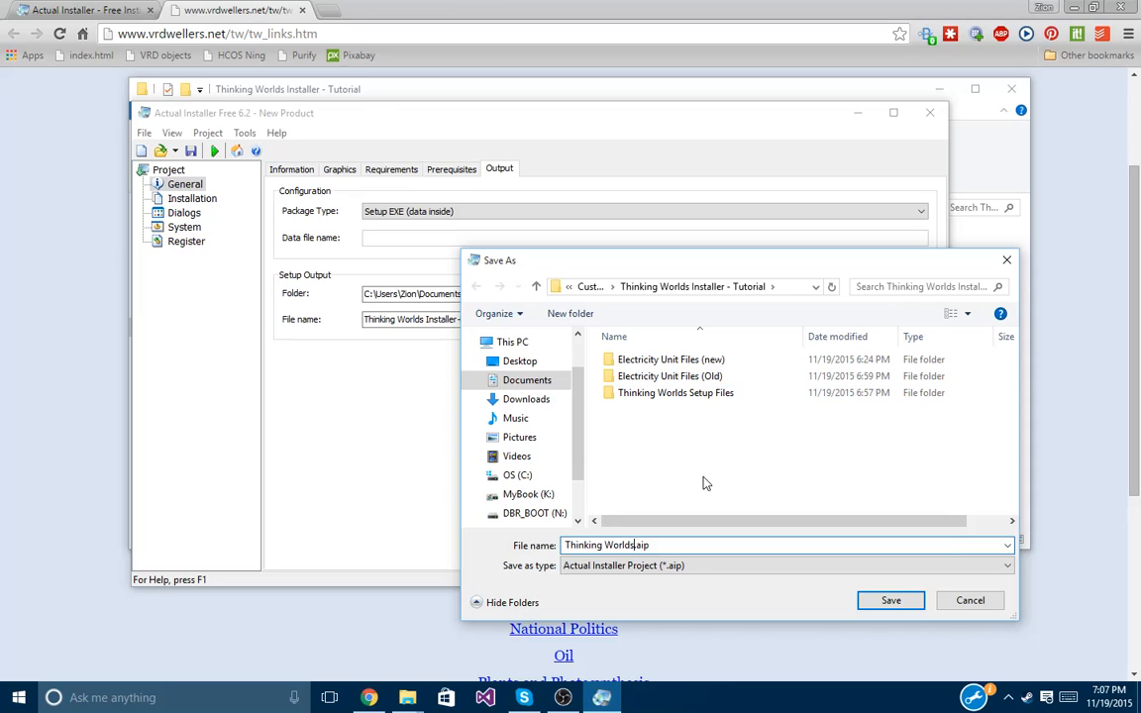
type("- ba")
type("Installer-base")
left_click(889, 601)
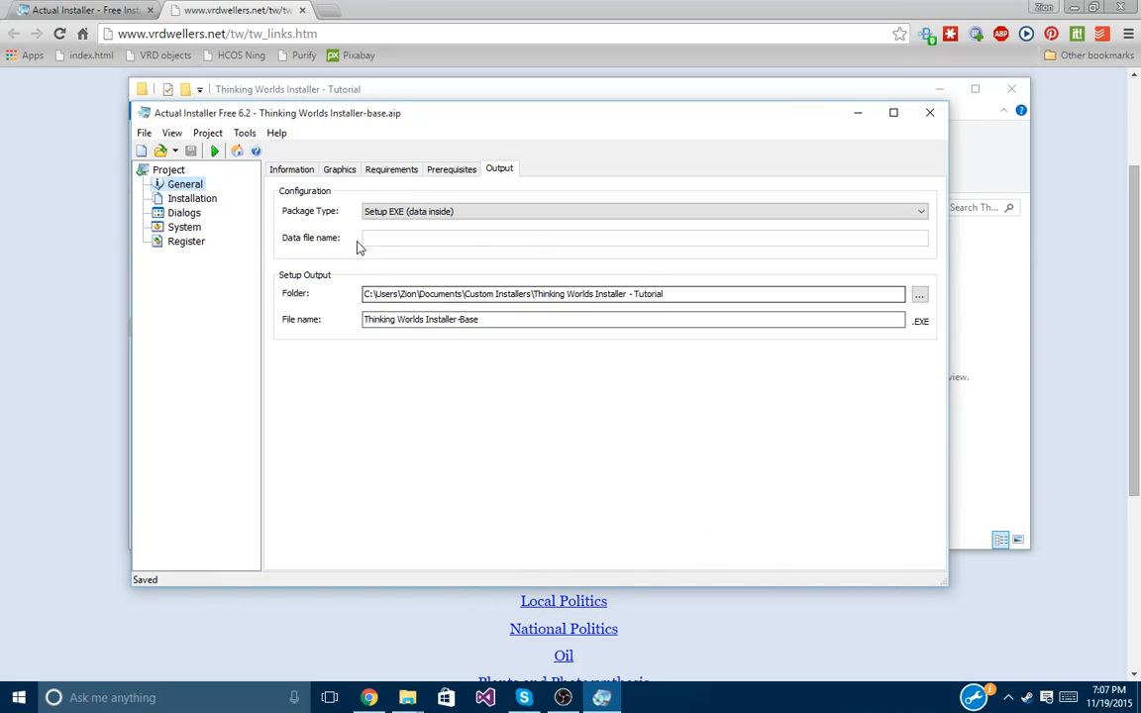
Build the project into Thinking Worlds Installer-Base.exe and select it in the project folder.
left_click(214, 153)
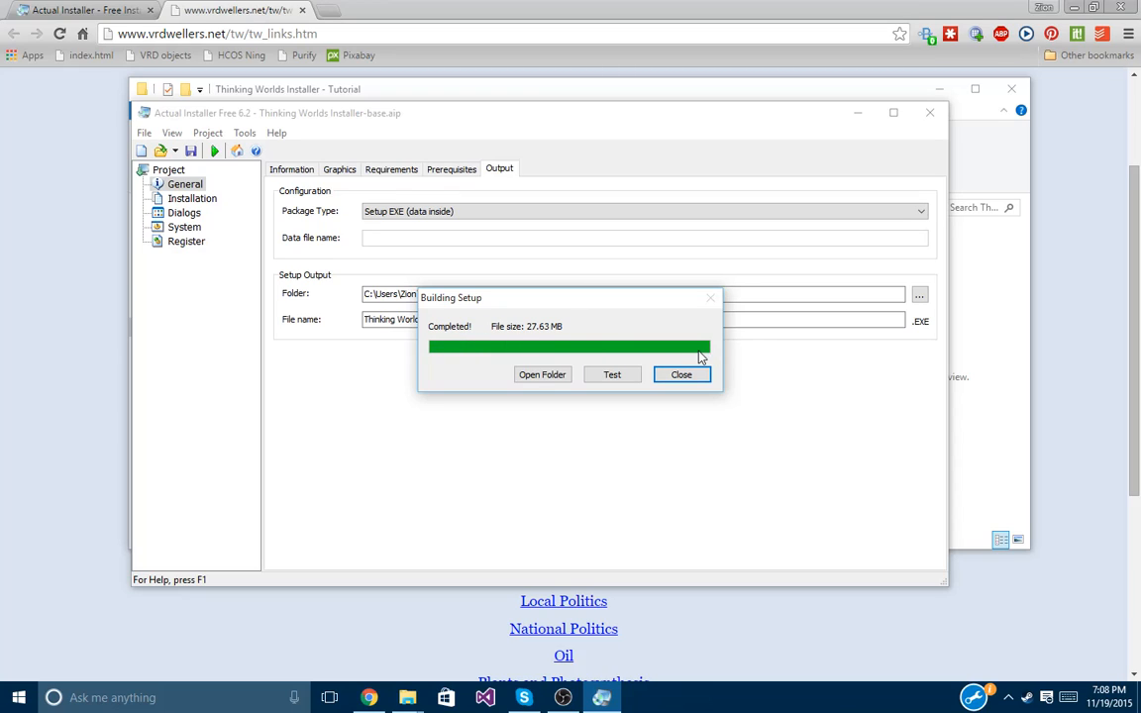
left_click(681, 376)
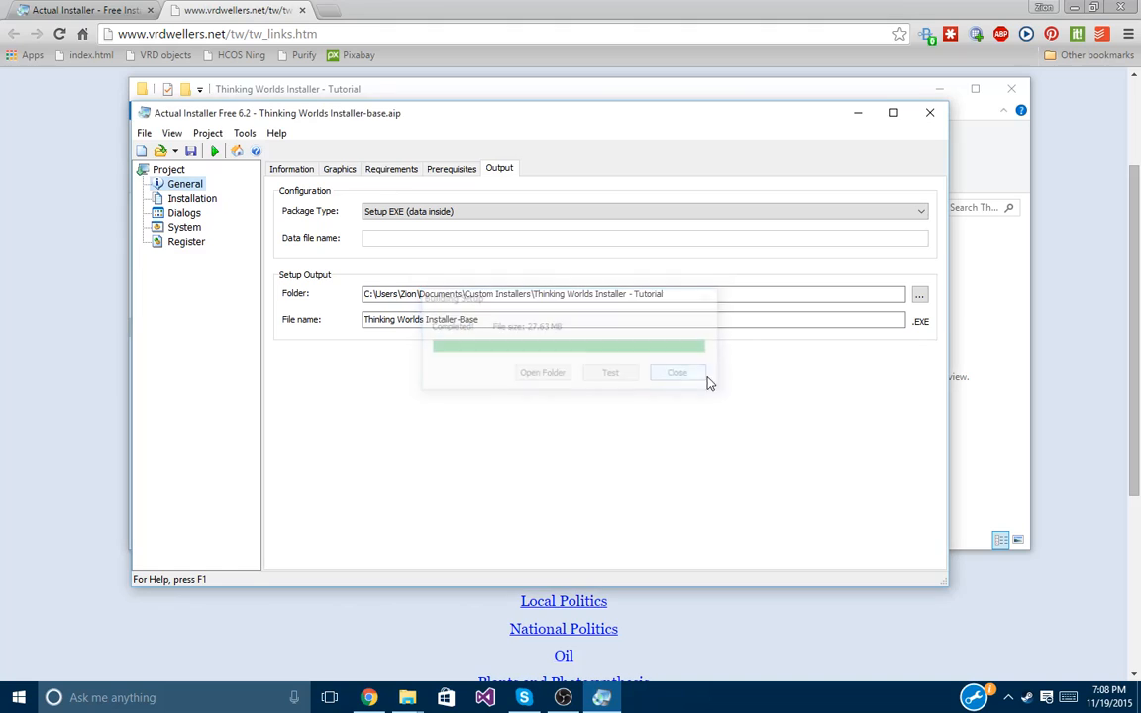
left_click(976, 358)
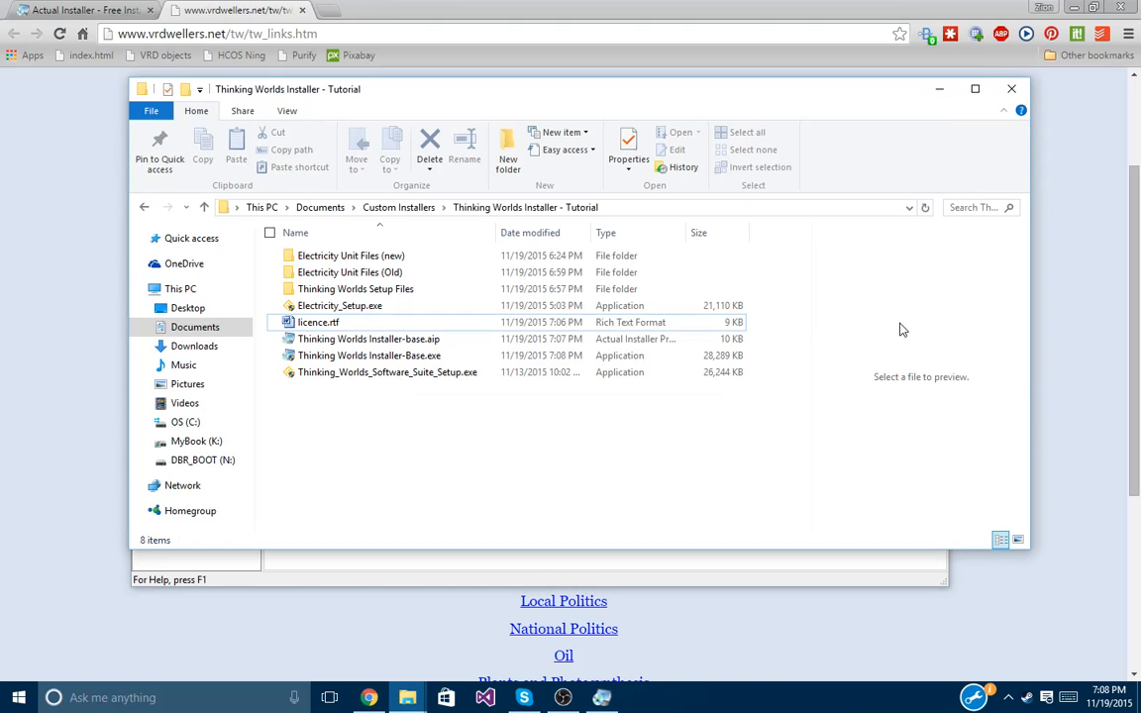
left_click(485, 358)
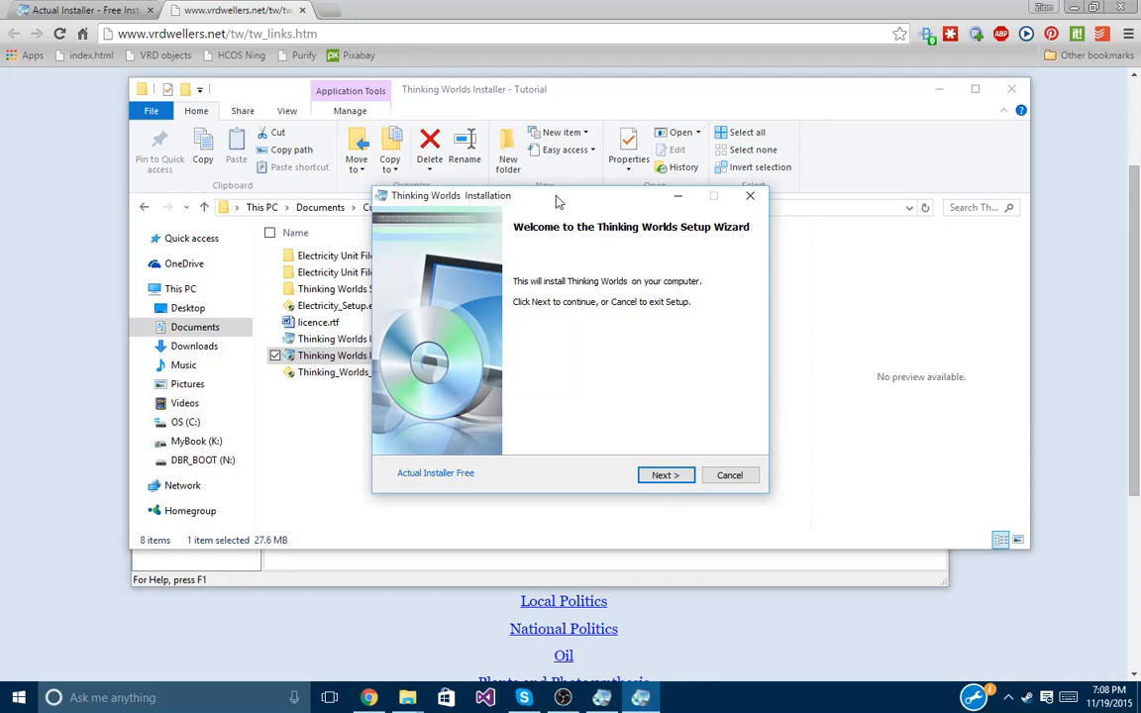
Accept the licence and install Thinking Worlds to the default Caspian Learning folder under Program Files (x86).
left_click_drag(555, 198, 502, 188)
left_click(598, 465)
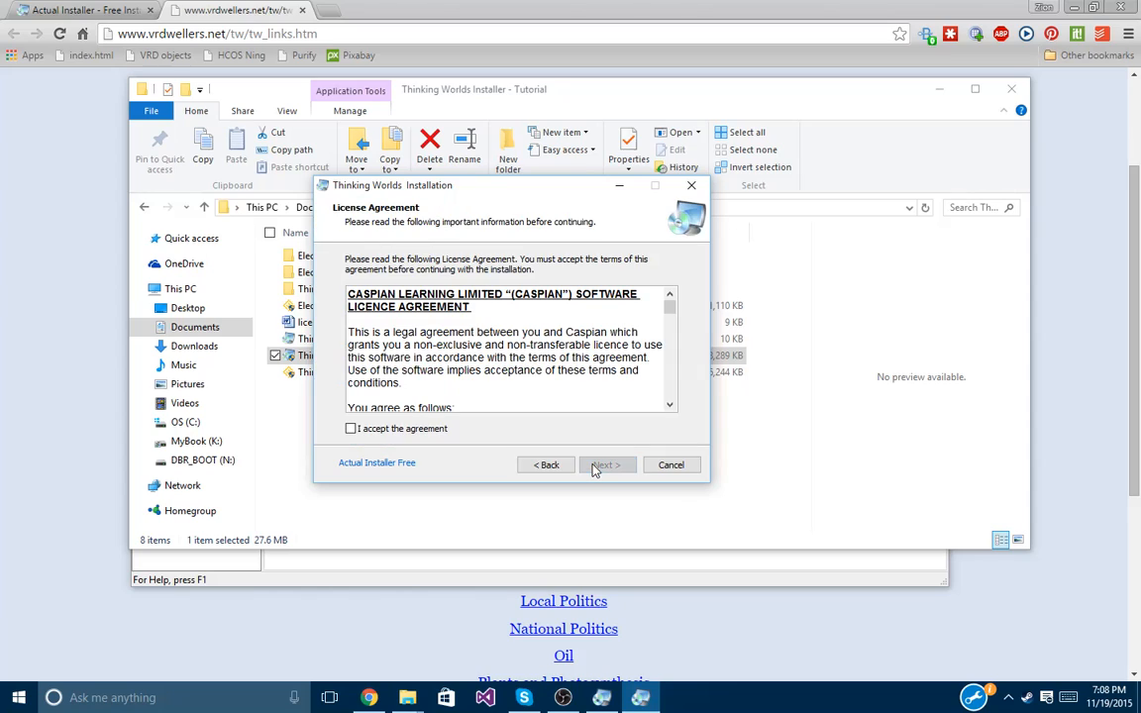
left_click(409, 434)
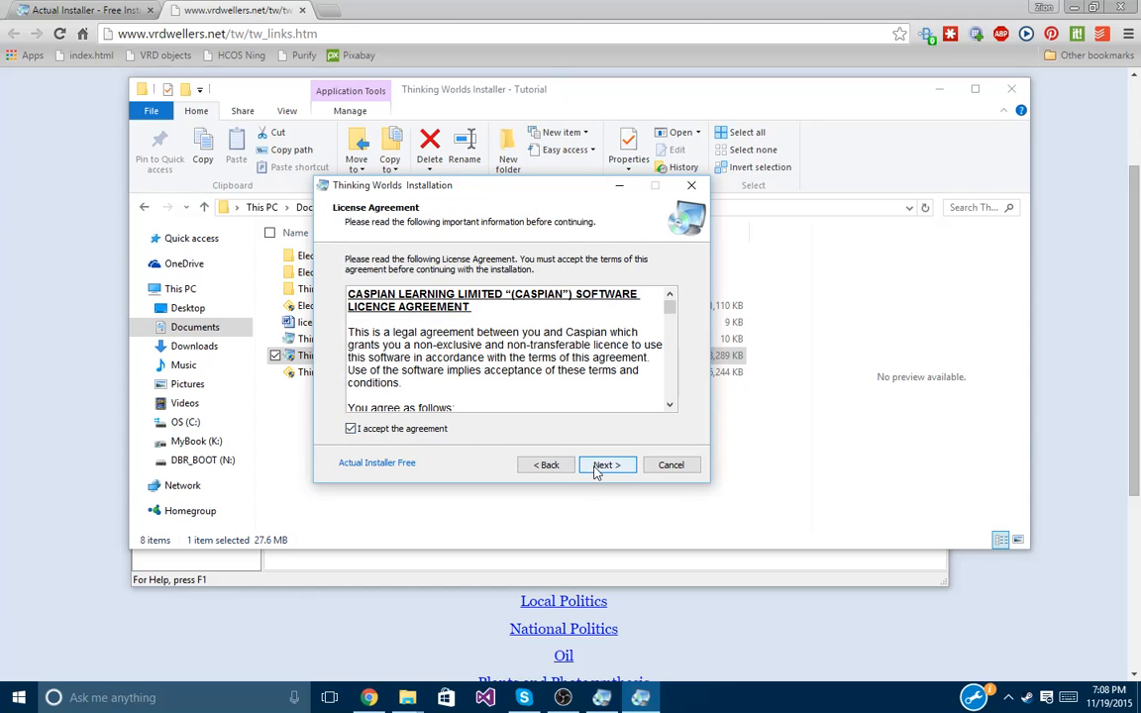
left_click(599, 467)
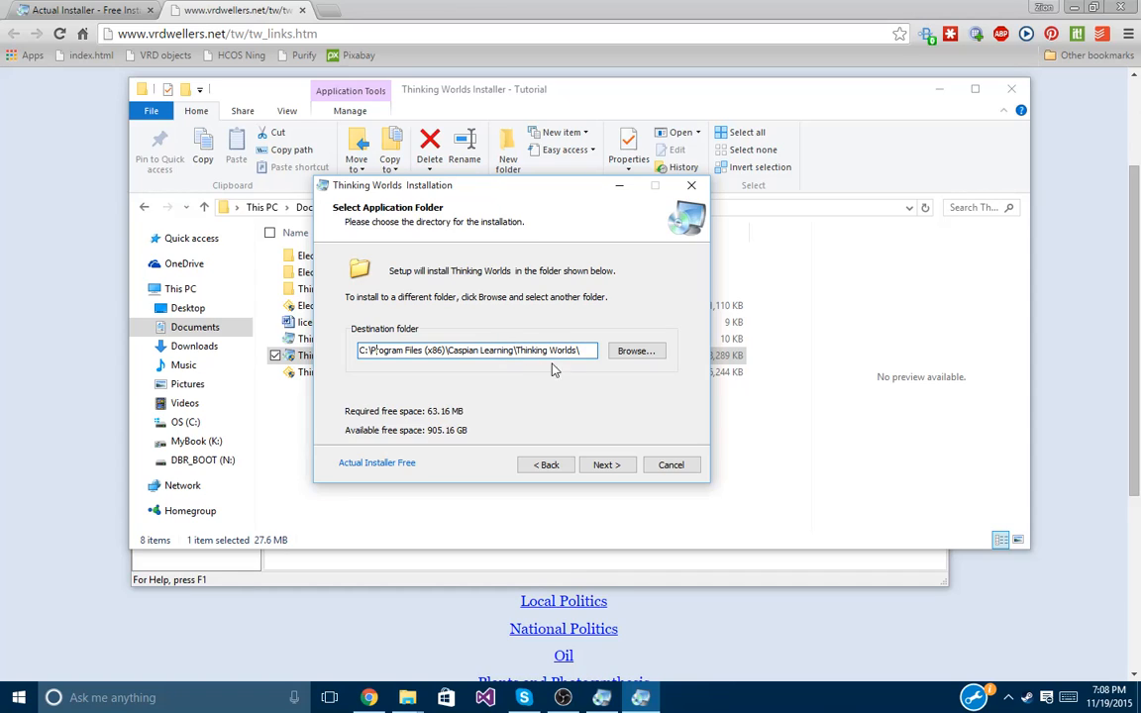
left_click(605, 466)
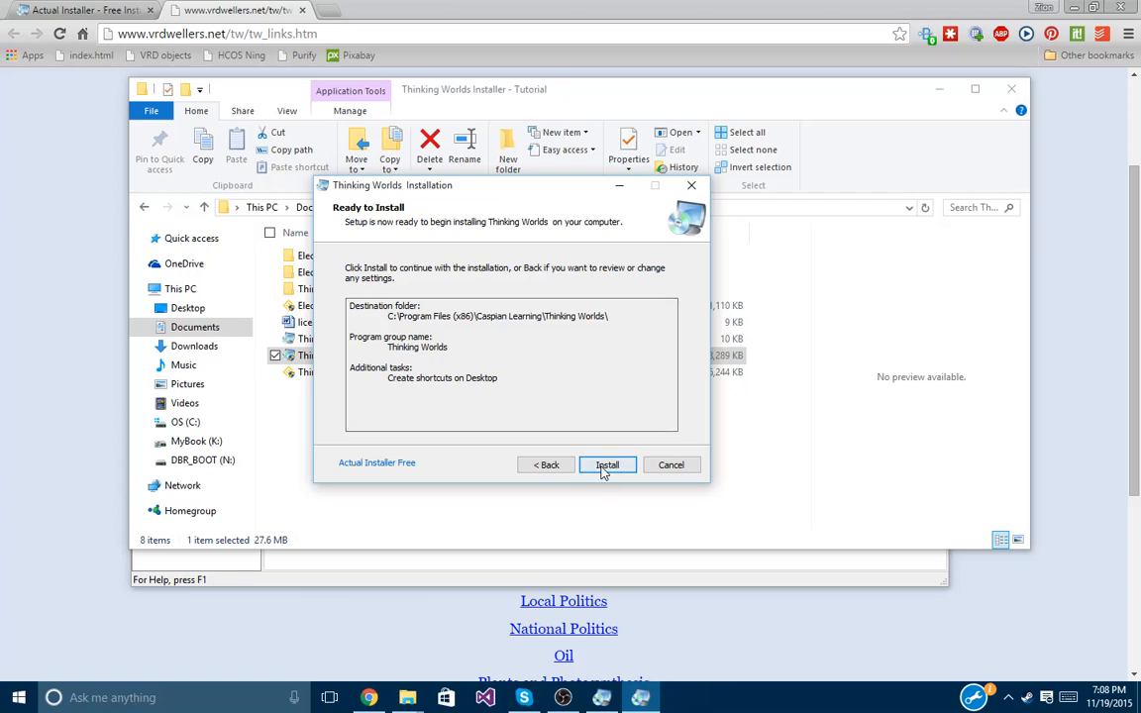
left_click(603, 470)
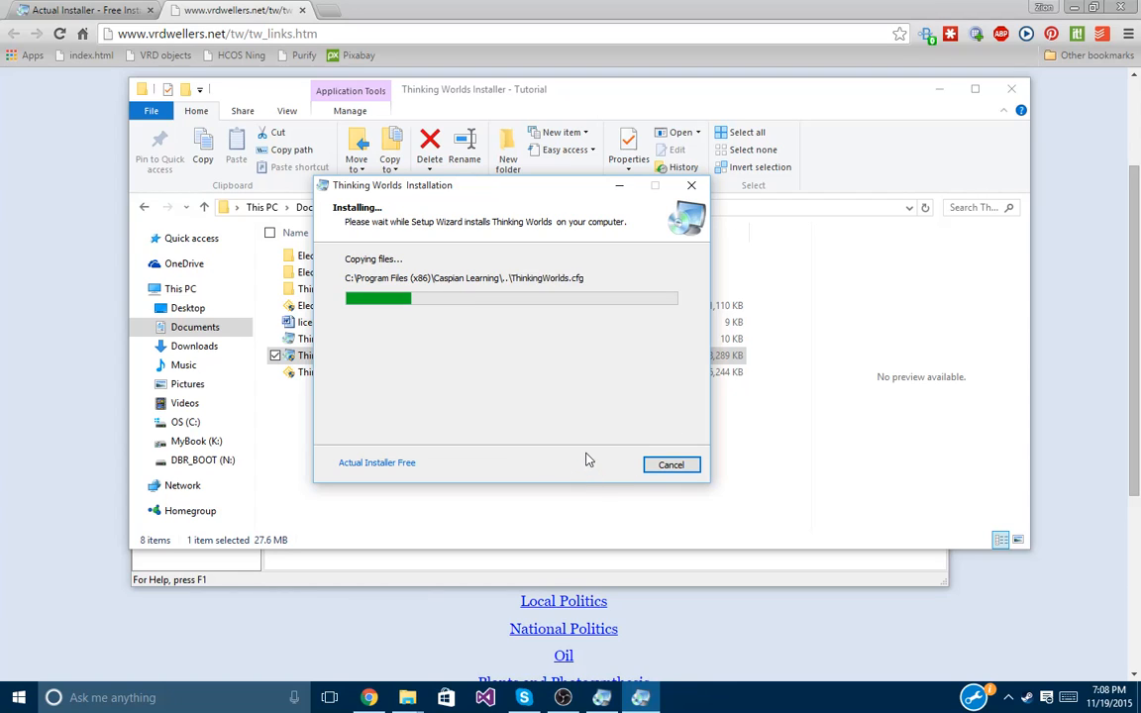
left_click(596, 469)
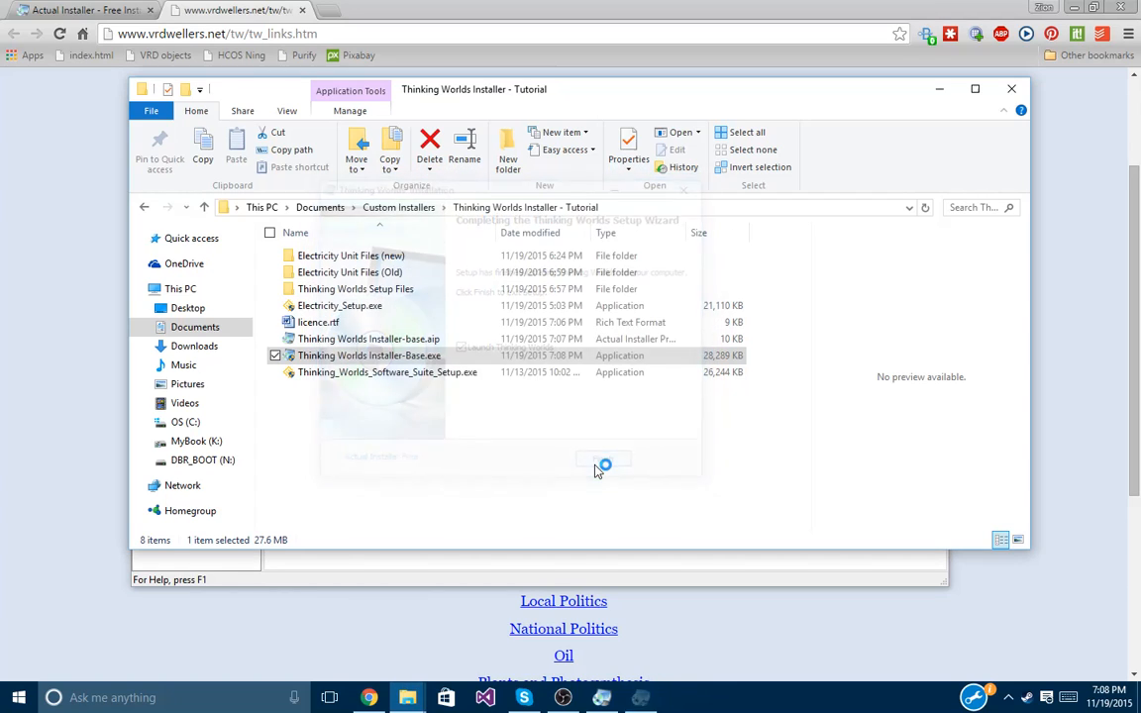
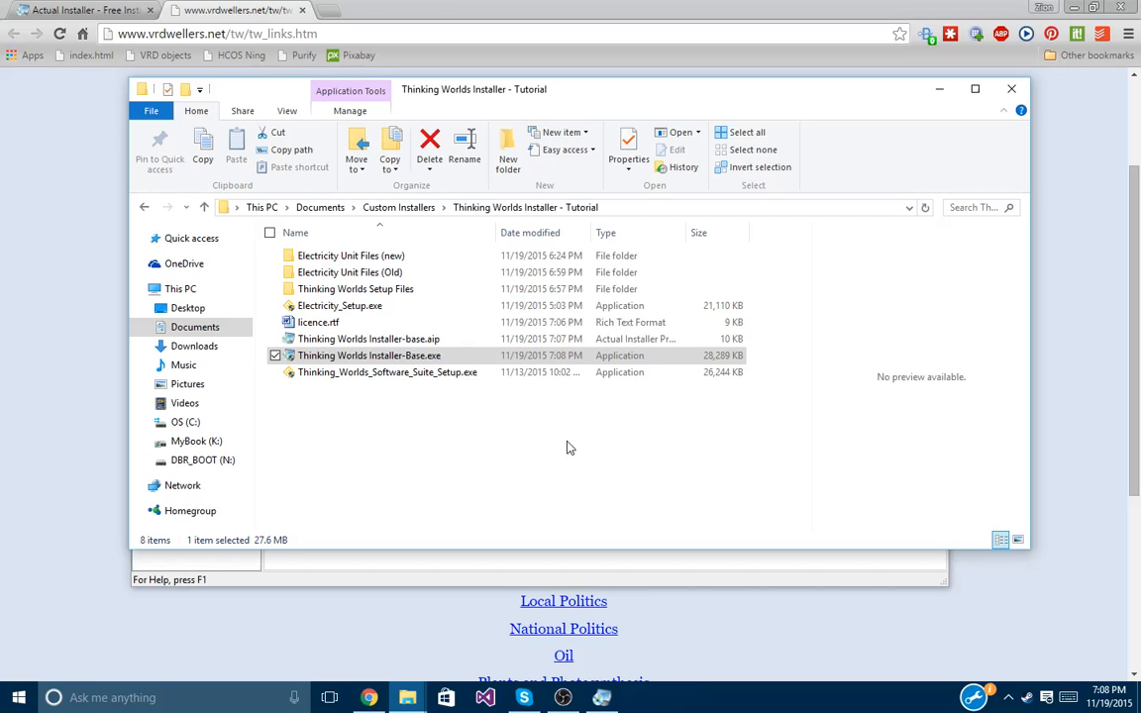
Test-run Thinking Worlds Player.exe from the installed Thinking Worlds folder, start a session, then close it.
mouse_move(416, 692)
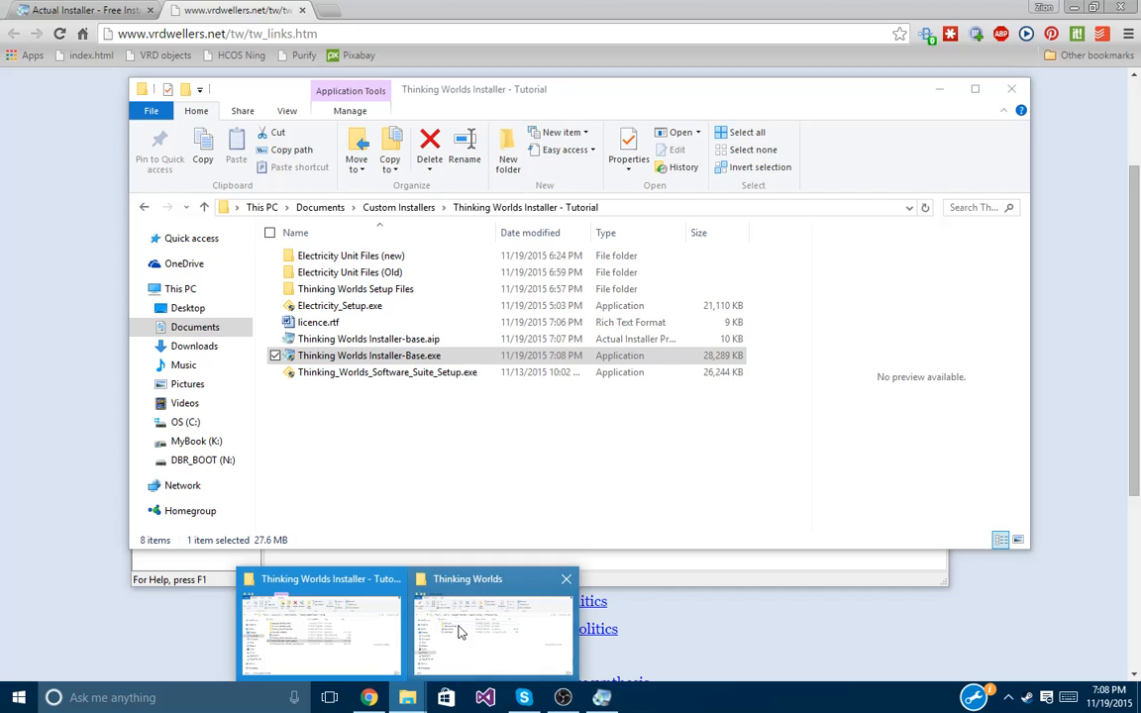
left_click(458, 631)
double_click(375, 269)
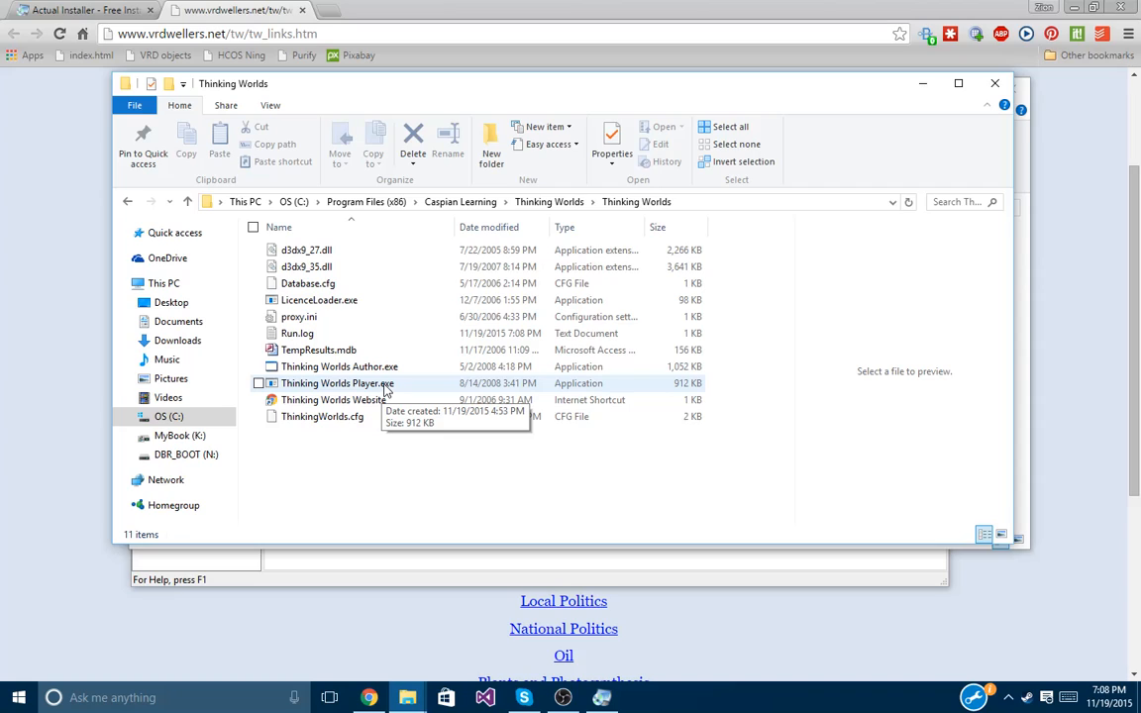
double_click(386, 389)
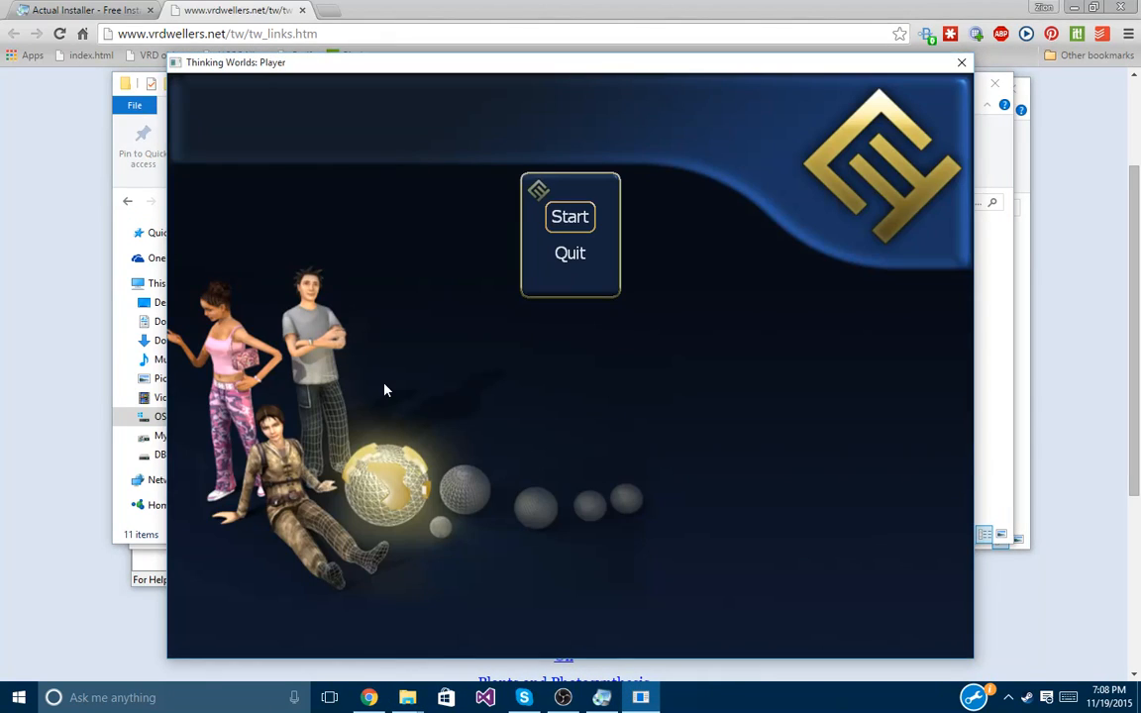
left_click(570, 220)
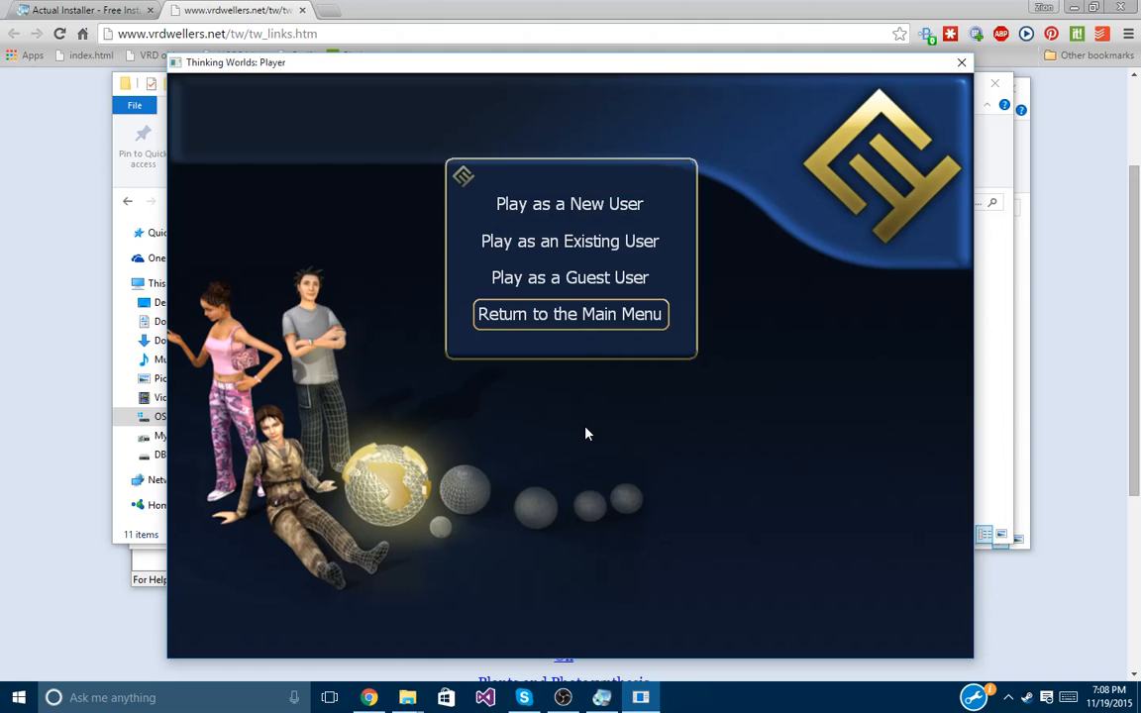
left_click(960, 63)
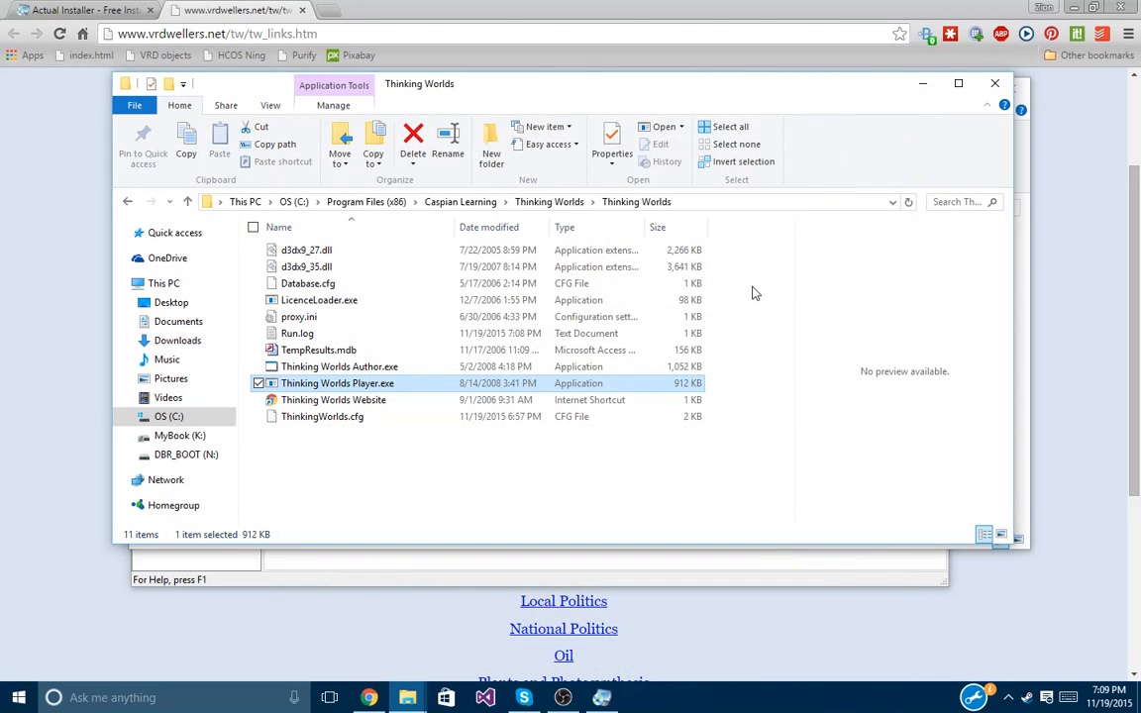
left_click(606, 452)
Set the Finish dialog's file to launch after install to Thinking Worlds Player.exe.
left_click(604, 695)
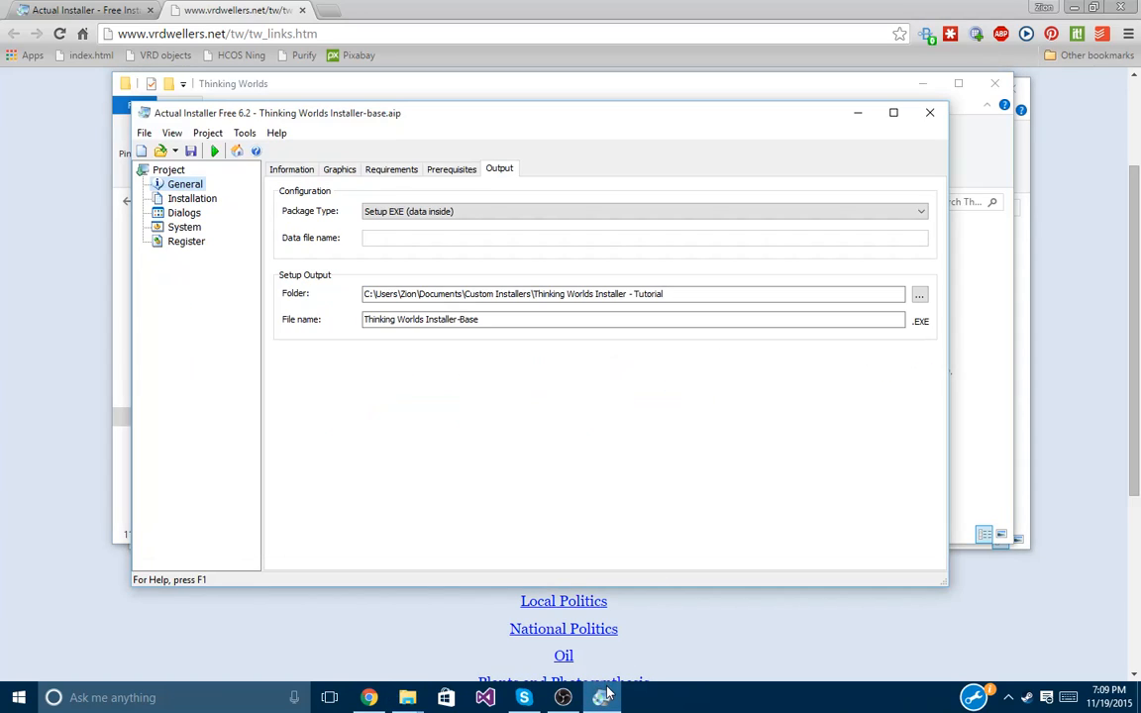
left_click(457, 171)
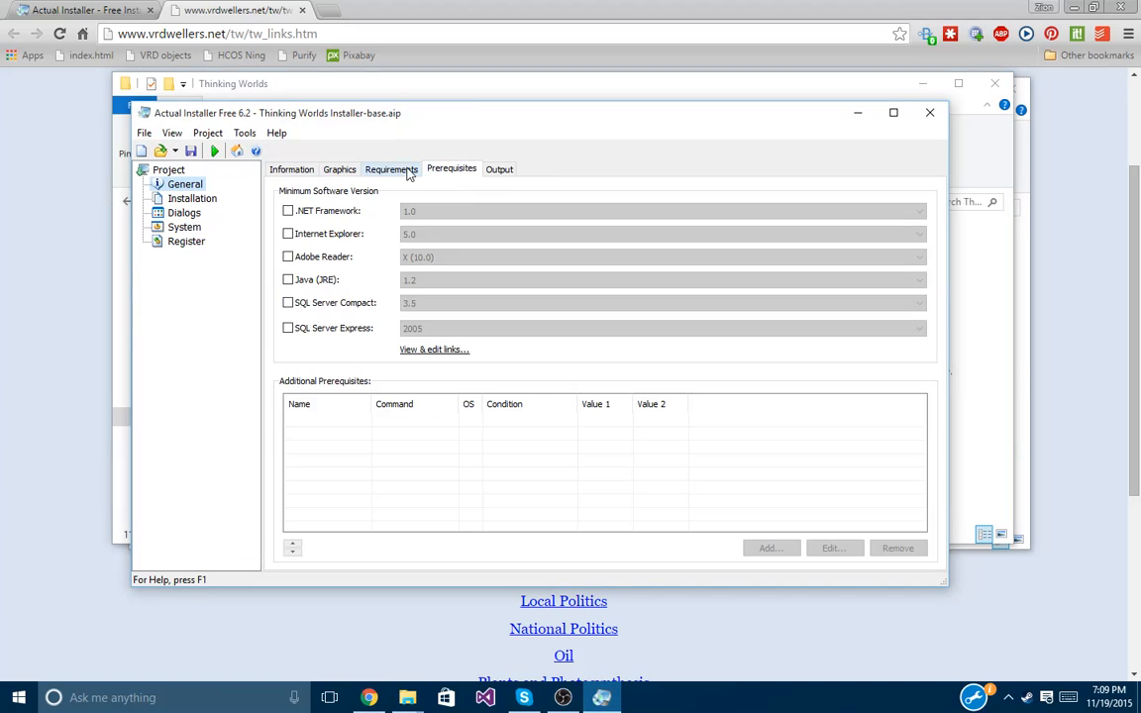
left_click(388, 174)
left_click(180, 213)
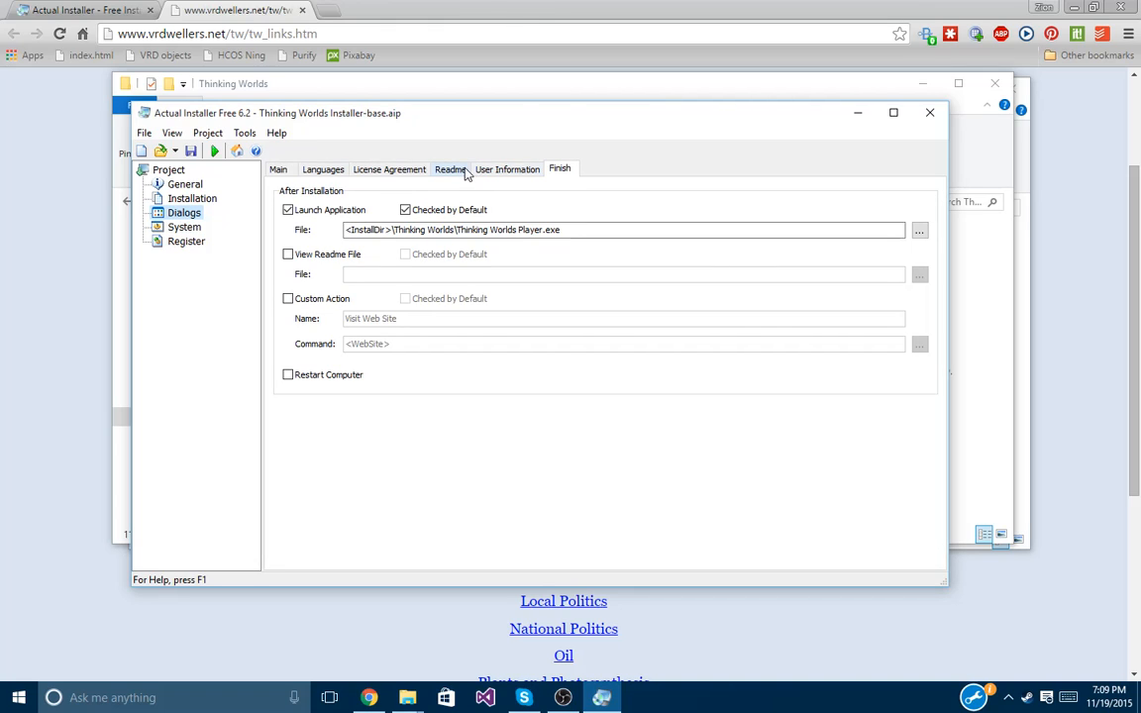
left_click(388, 229)
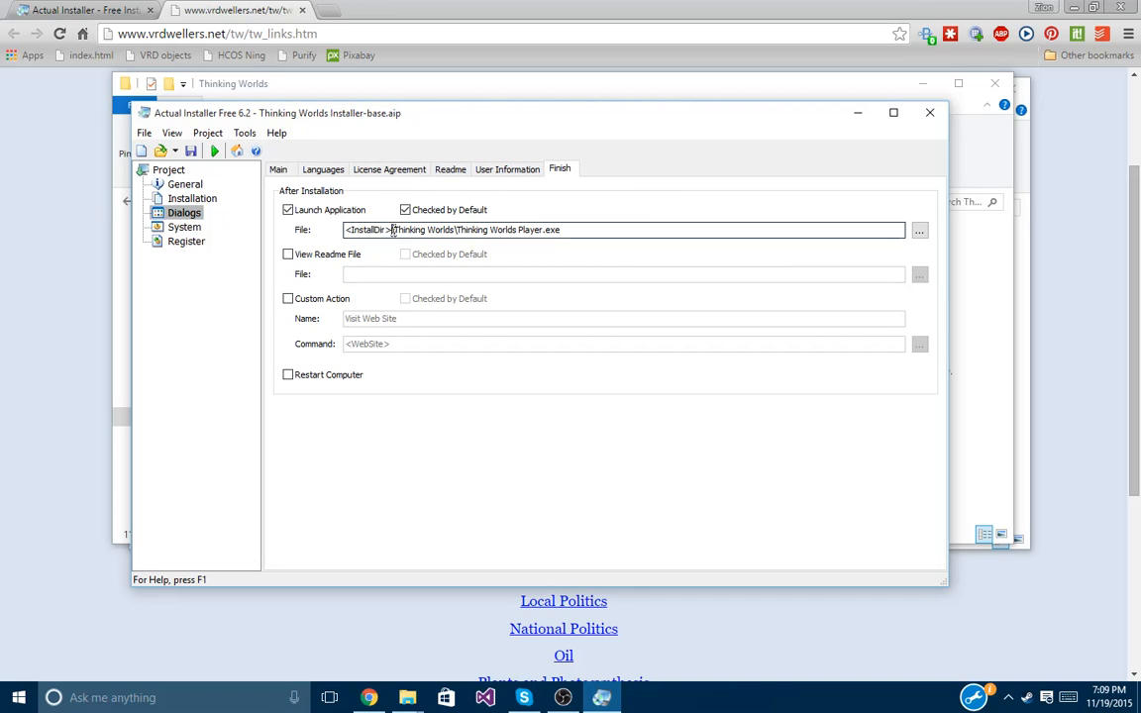
type("\\")
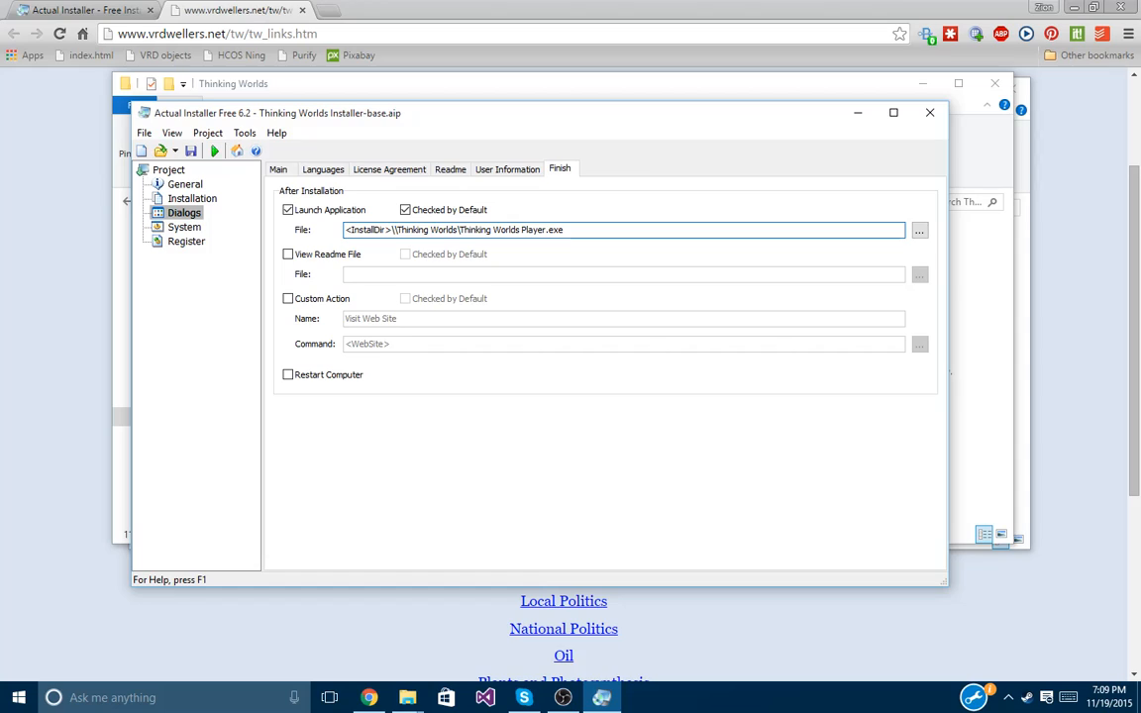
type("C")
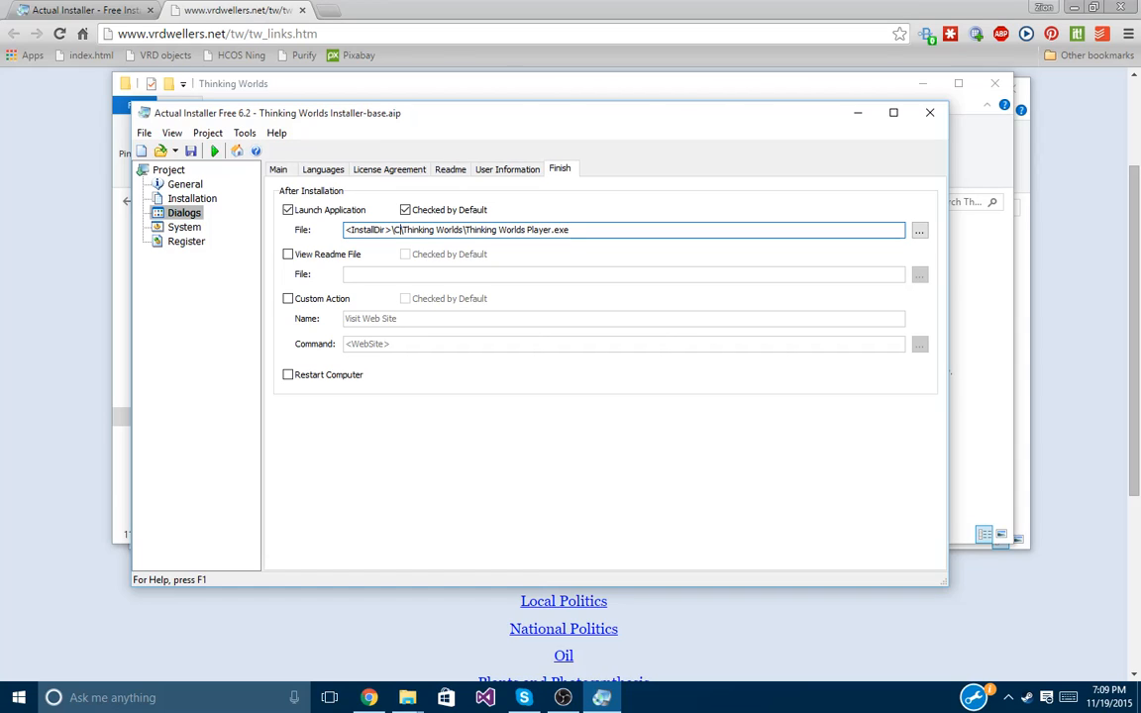
key("BackSpace")
key("BackSpace")
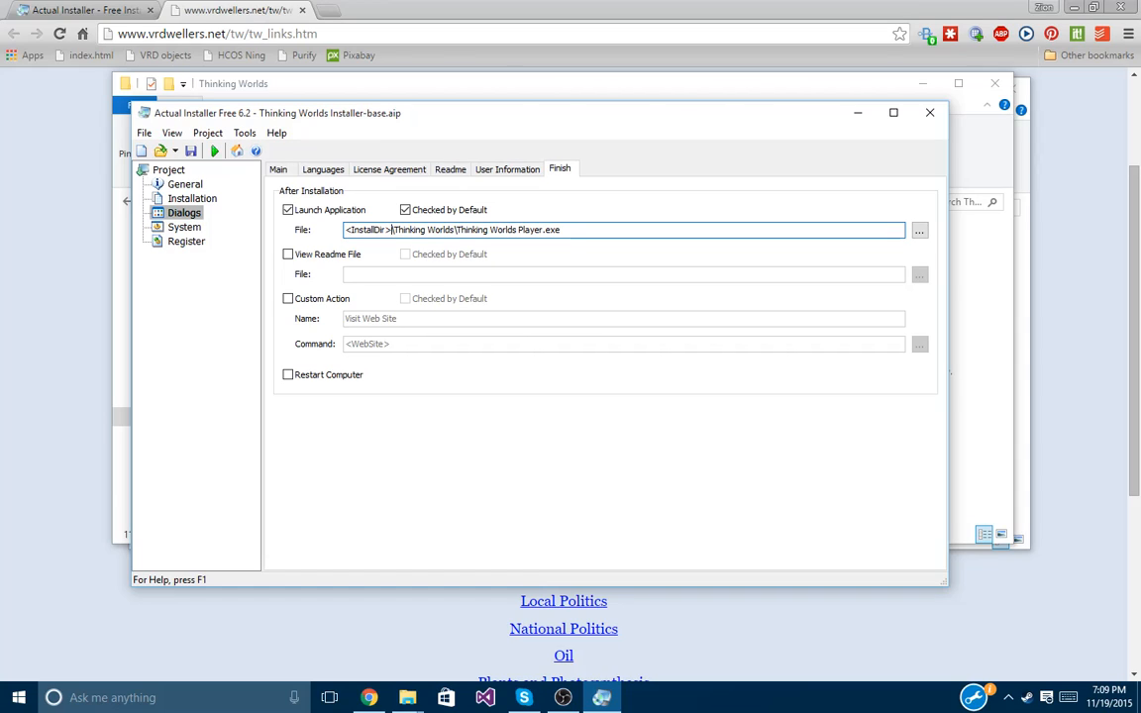
left_click(918, 232)
double_click(544, 356)
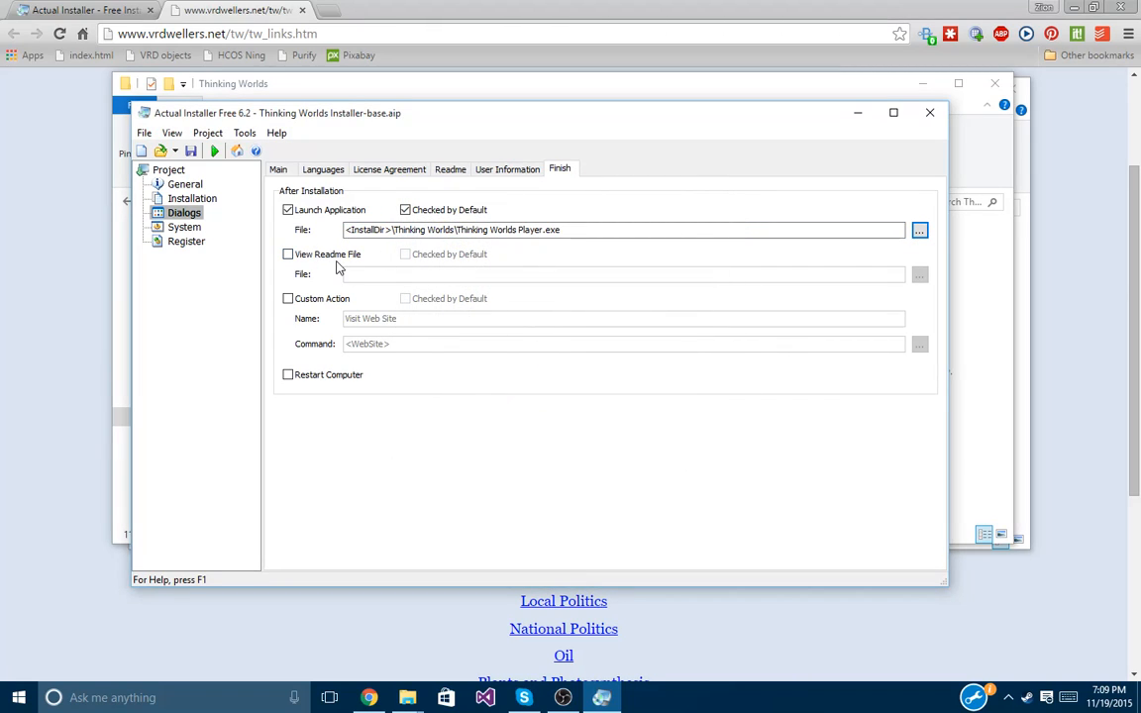
Look over the other settings sections and save the Thinking Worlds Installer-base project.
left_click(183, 227)
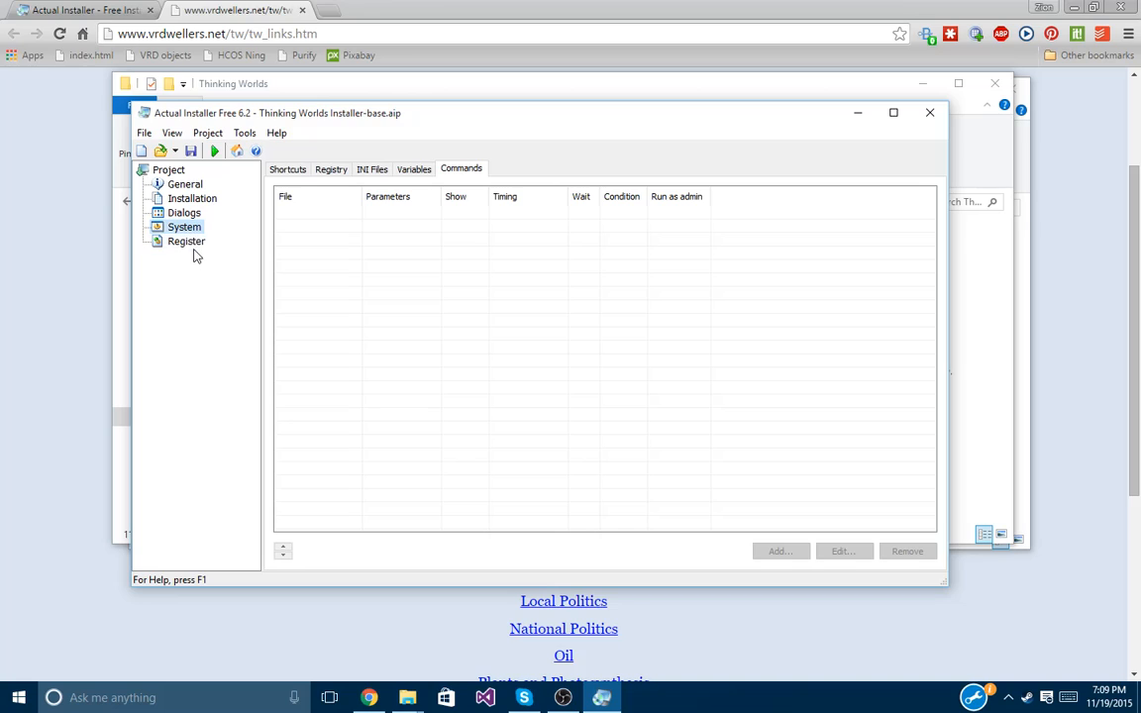
left_click(188, 242)
left_click(188, 199)
left_click(186, 211)
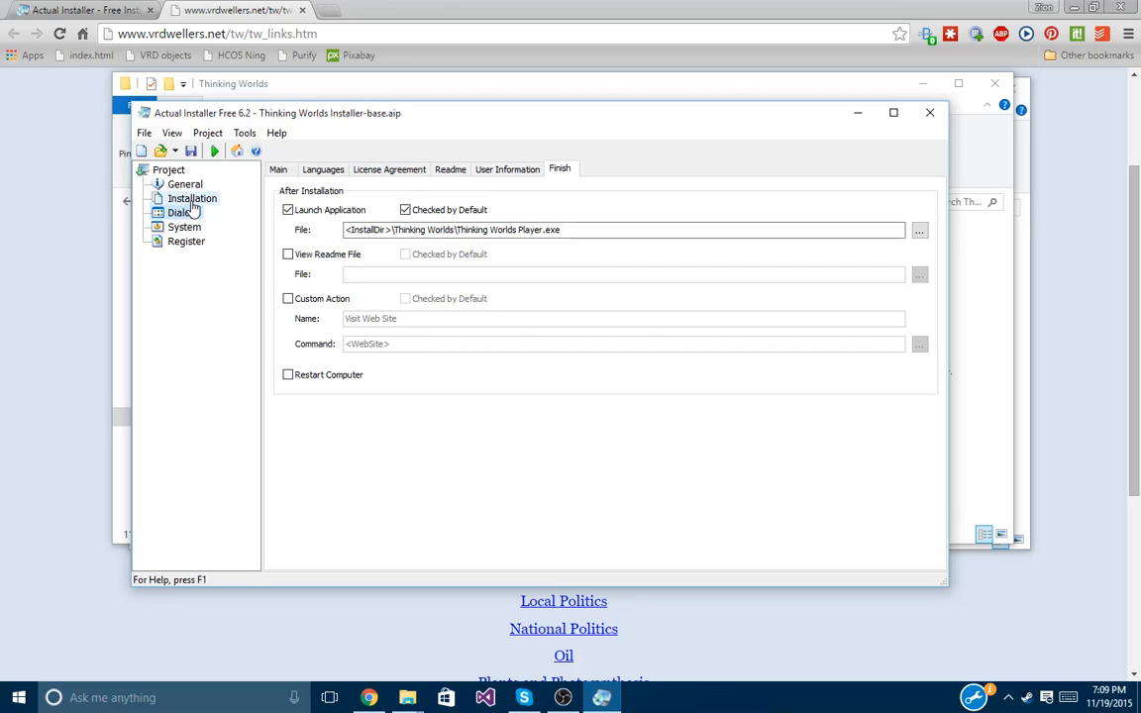
left_click(192, 199)
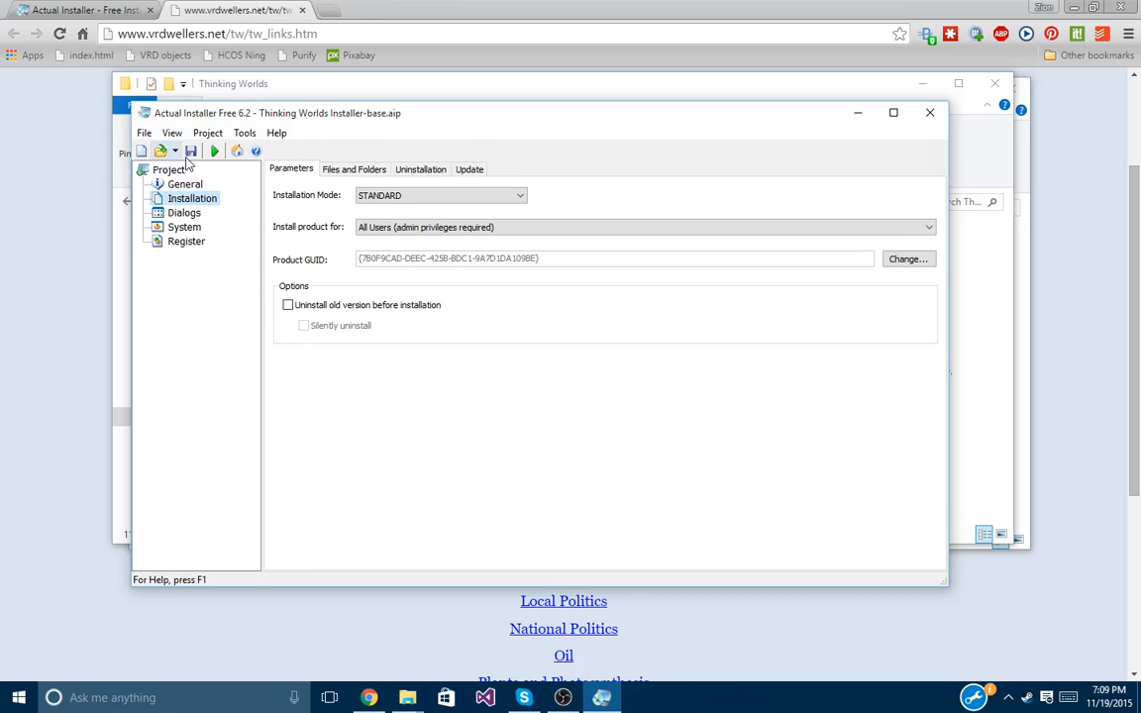
left_click(191, 151)
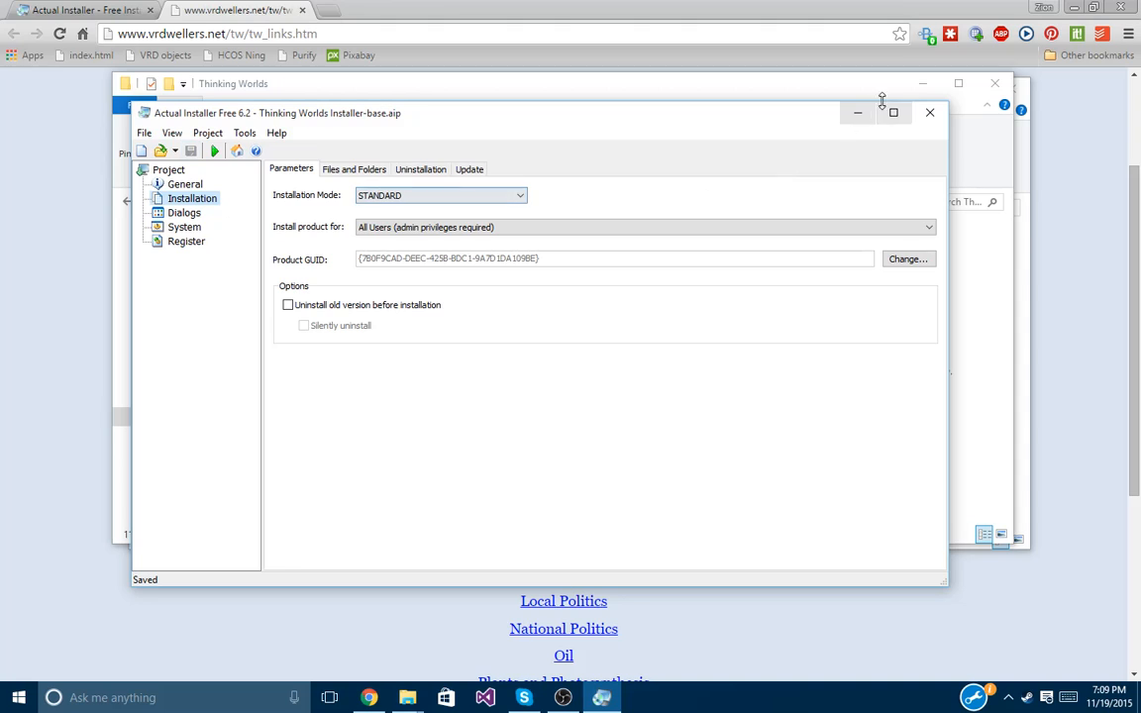
left_click(929, 112)
Minimize the program folder and installer windows, selecting Thinking Worlds Installer-base.aip in the tutorial folder.
left_click_drag(773, 79, 812, 84)
left_click(885, 75)
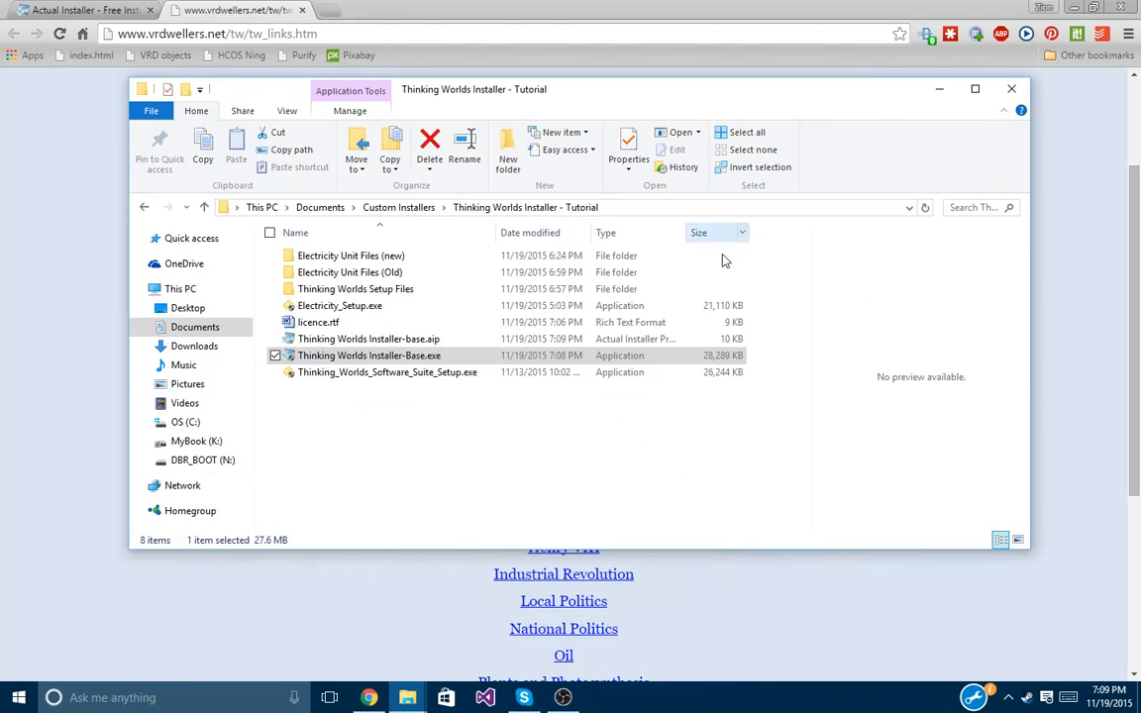
left_click(433, 342)
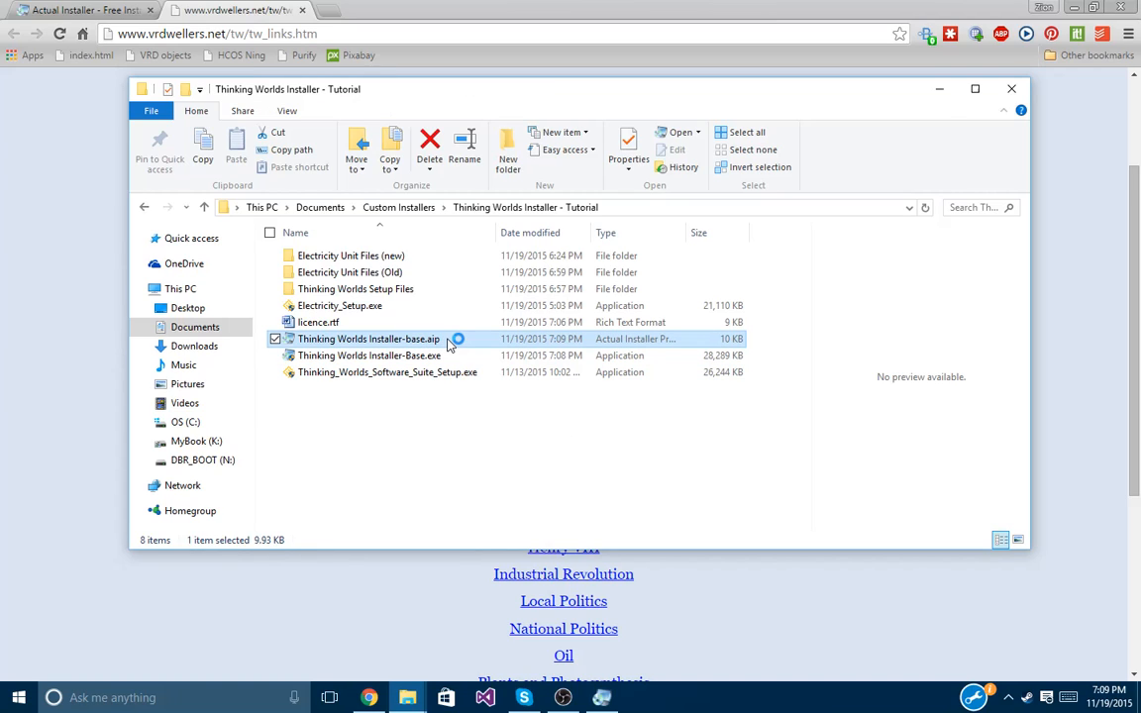
mouse_move(671, 103)
left_mouse_down()
mouse_move(955, 272)
mouse_move(981, 351)
mouse_move(657, 114)
mouse_move(653, 95)
left_mouse_up()
left_click(838, 105)
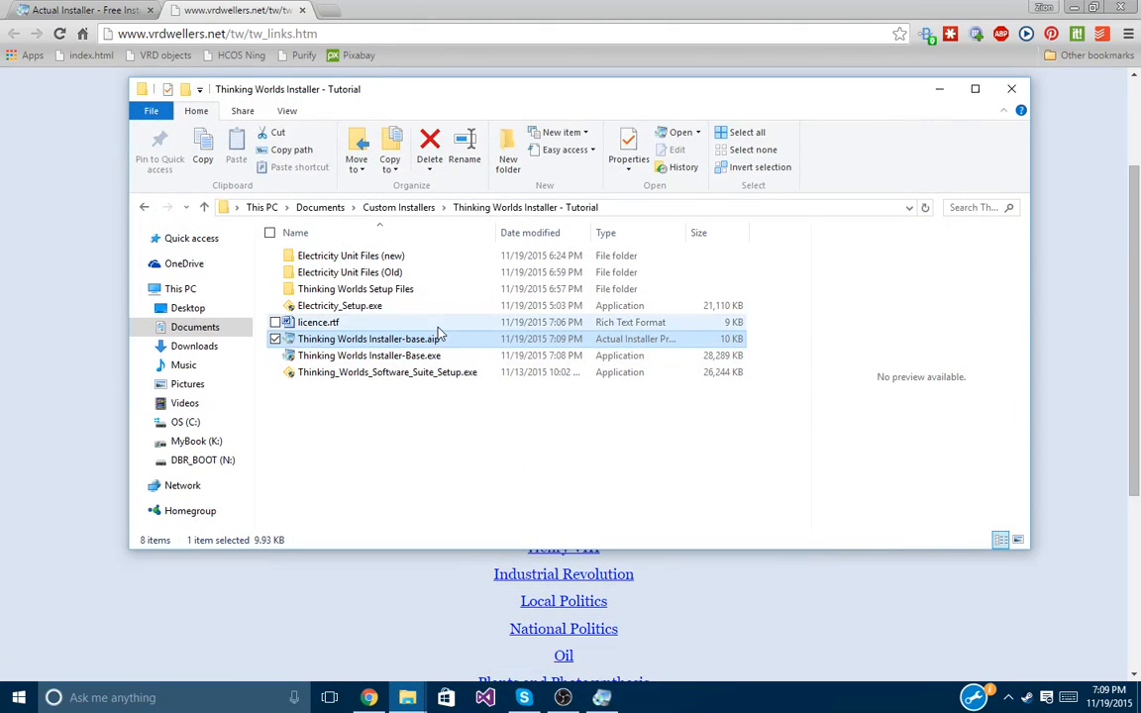
Toggle Hidden items and File name extensions off and back on, leaving extensions visible.
left_click(286, 112)
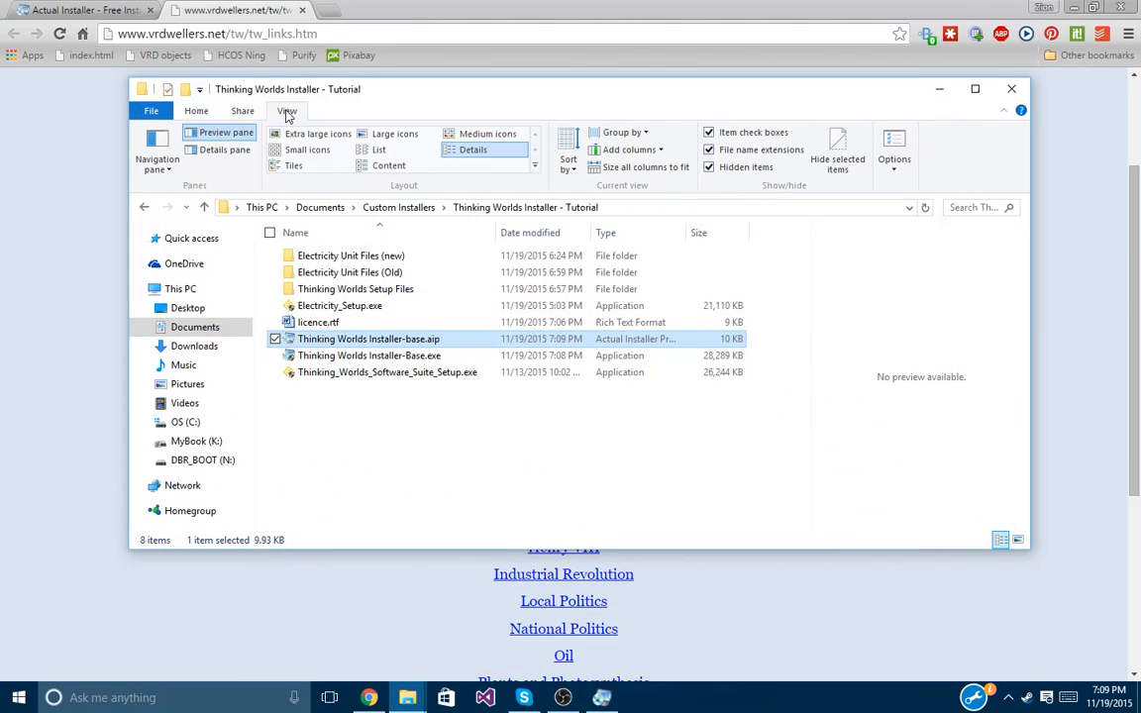
left_click(709, 171)
left_click(709, 170)
left_click(709, 151)
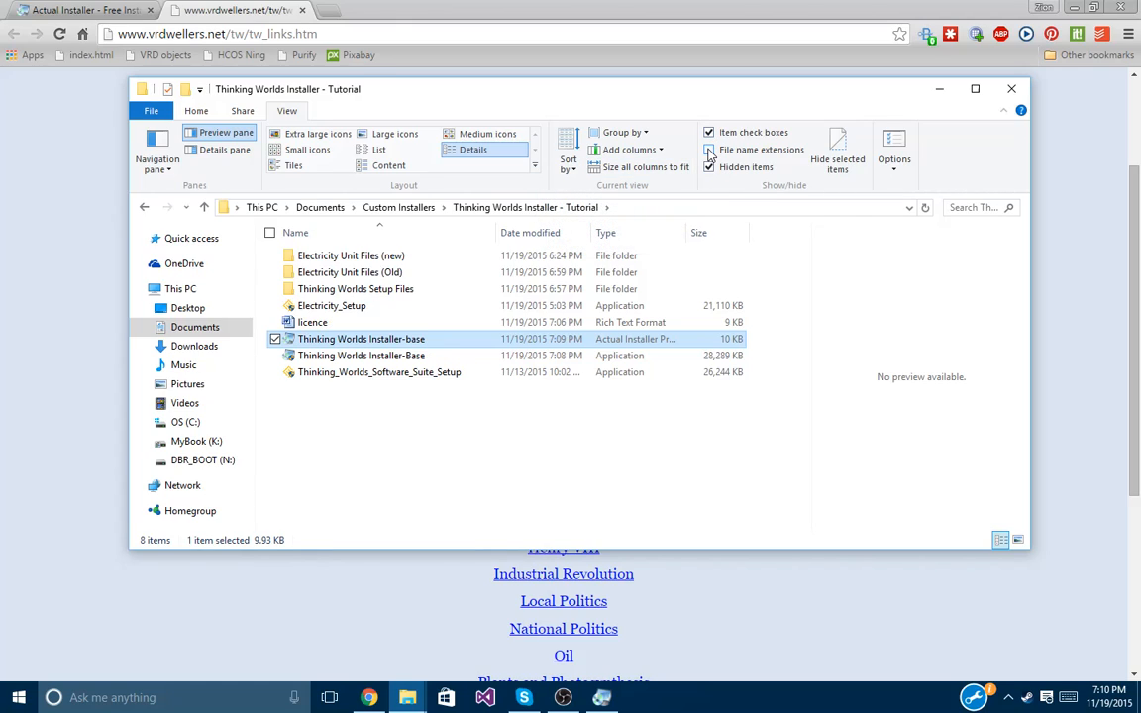
left_click(709, 150)
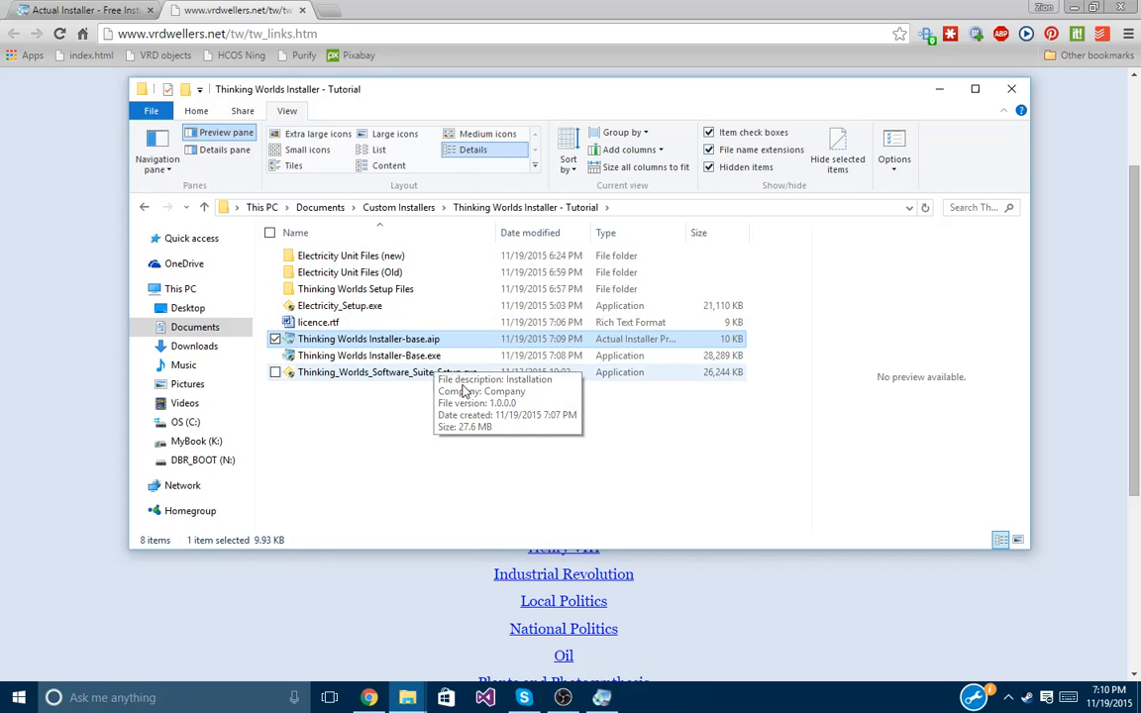
left_click(197, 110)
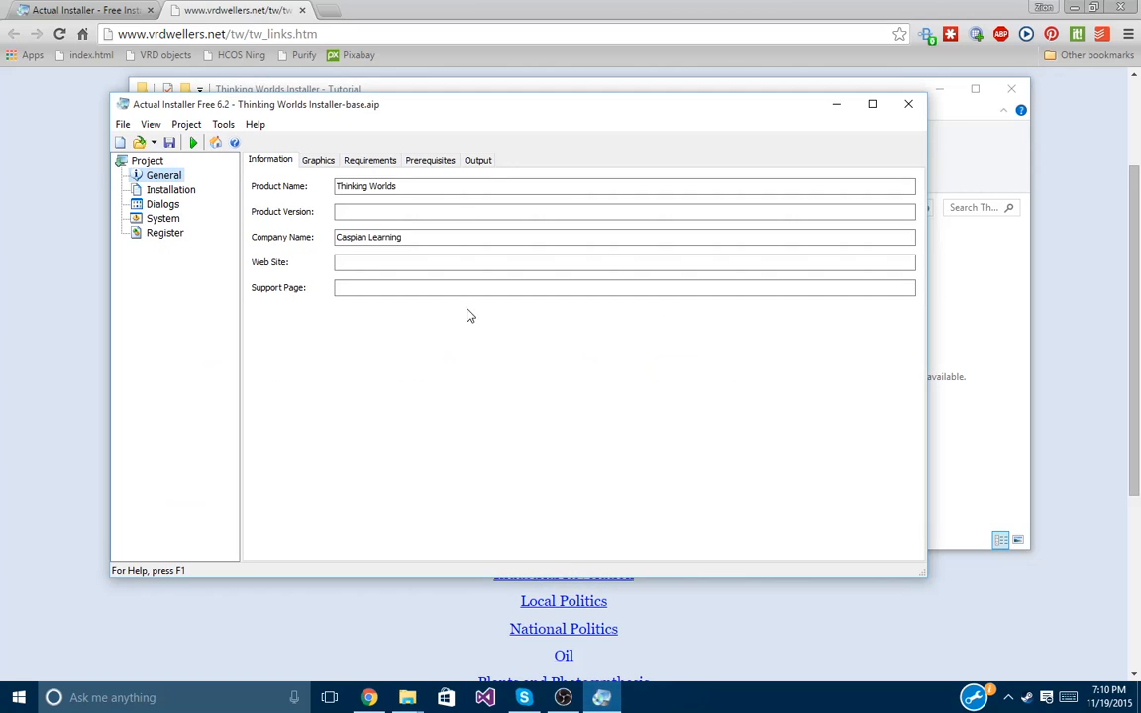
Reopen the base project and save it as Thinking Worlds Installer-Electricity.aip.
left_click(901, 103)
left_click(123, 127)
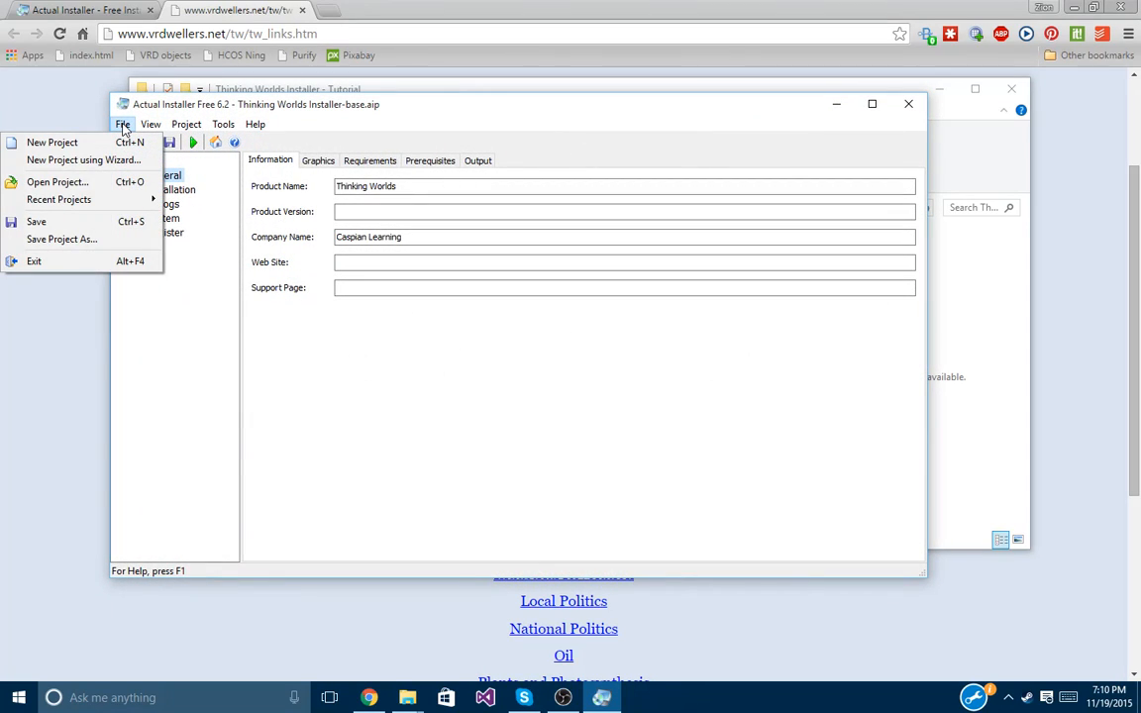
left_click(81, 239)
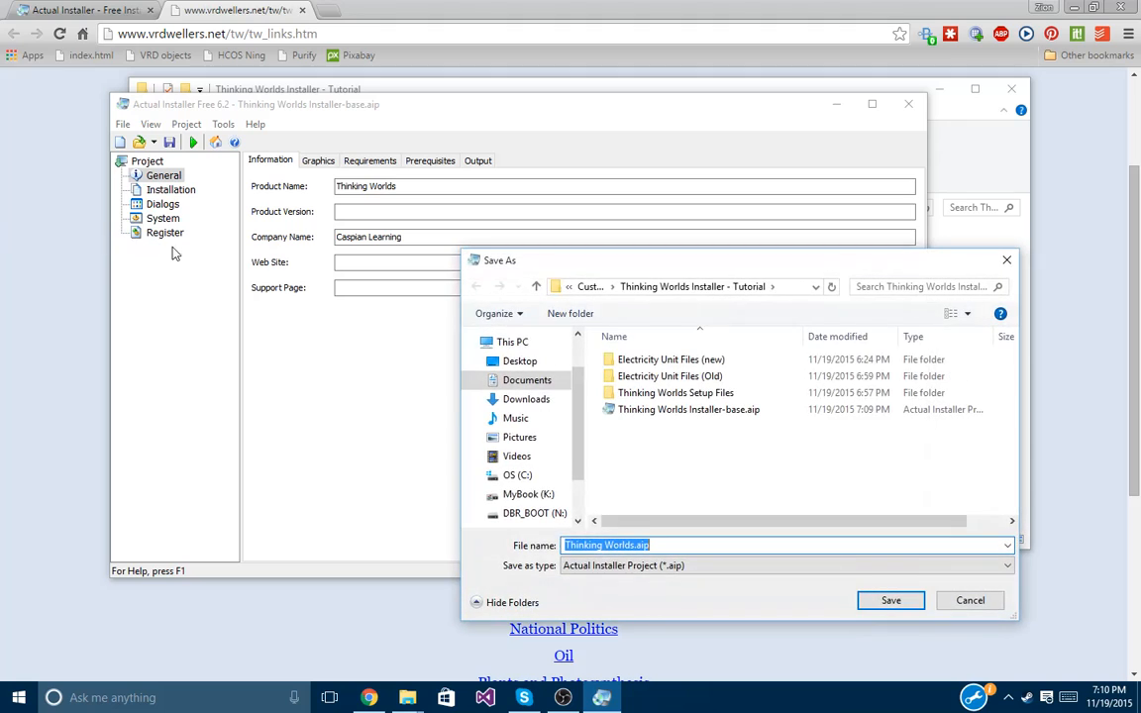
left_click(632, 545)
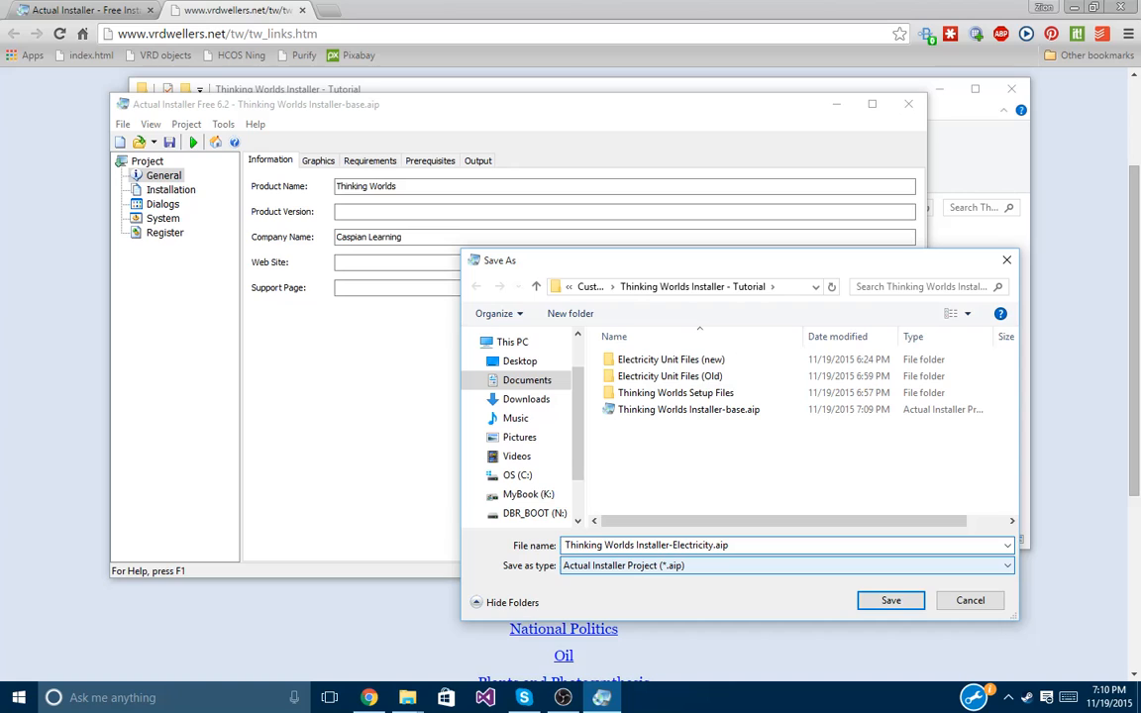
left_click(886, 602)
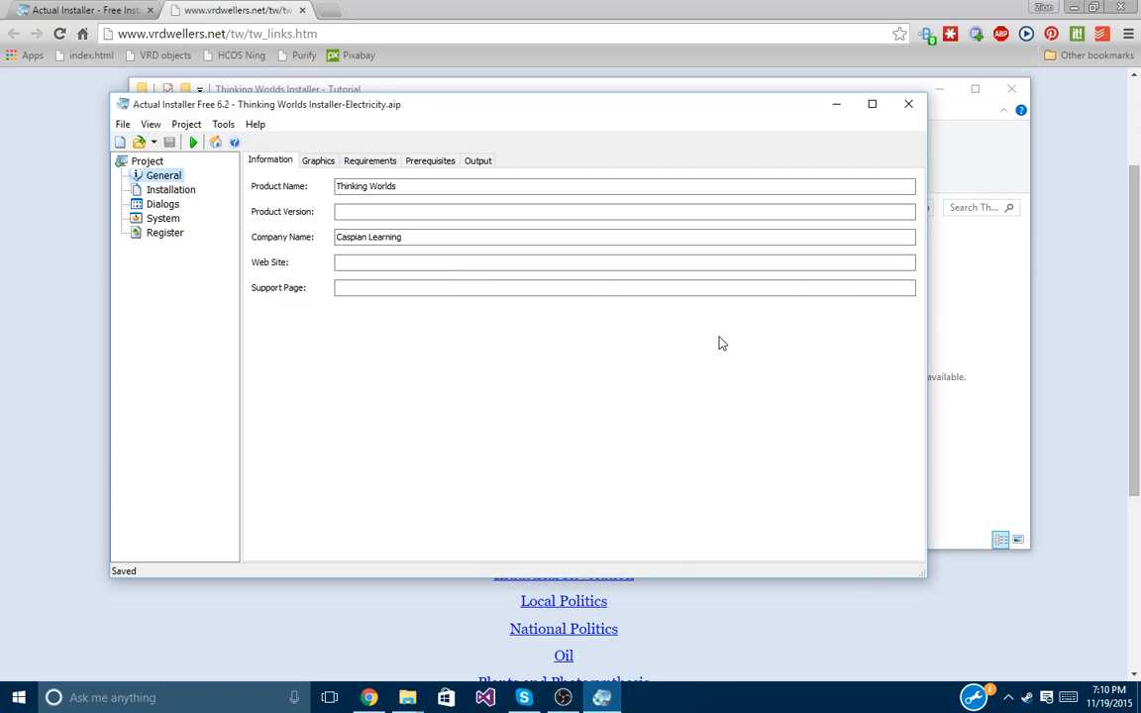
Review the General pages: graphics, operating systems, prerequisites and output file.
left_click_drag(584, 107, 662, 102)
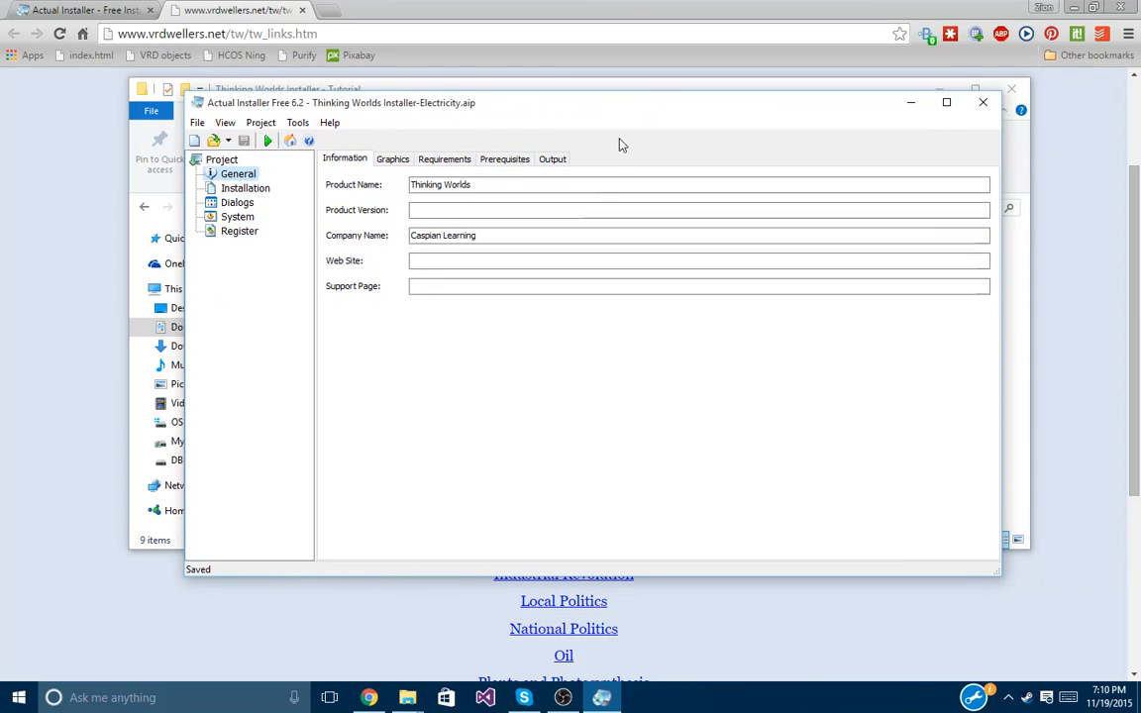
left_click(406, 160)
left_click(430, 163)
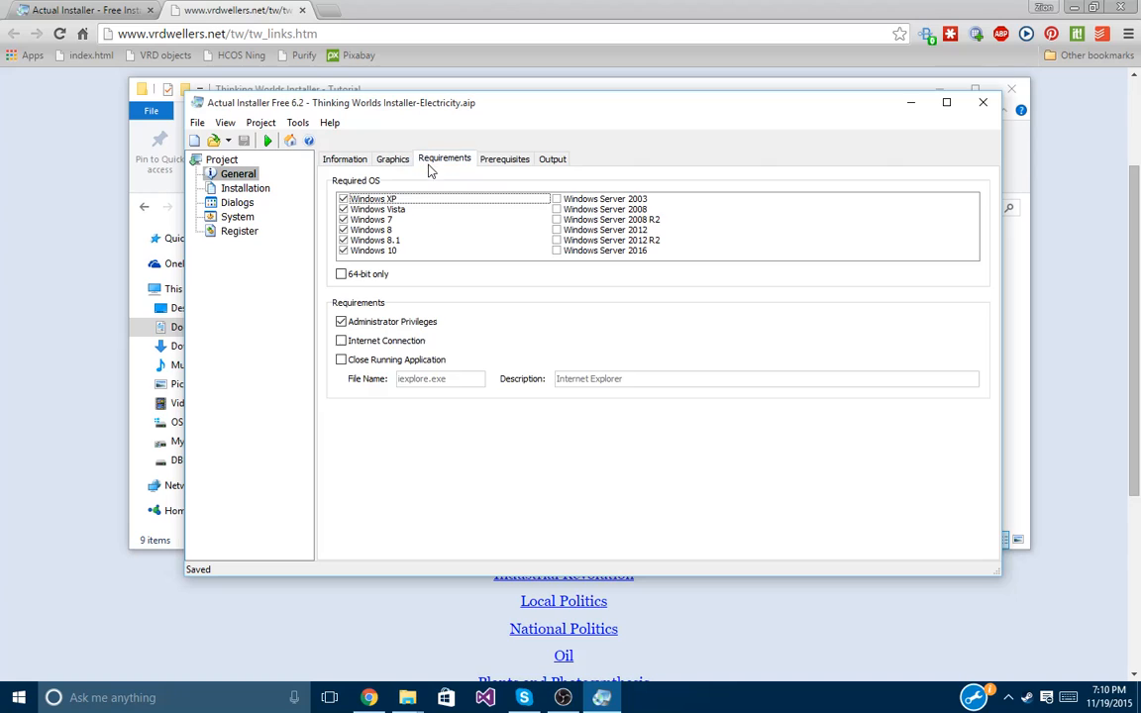
left_click(505, 159)
left_click(551, 162)
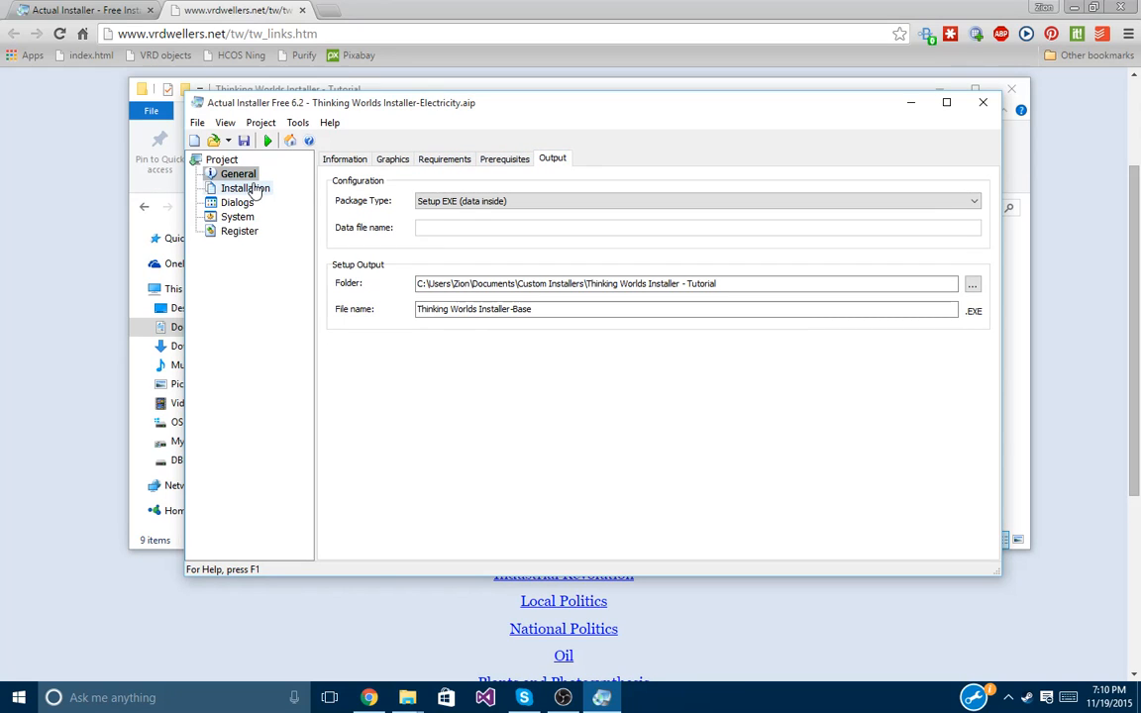
Review the Dialogs pages, then show the Installation Files and Folders list.
left_click(255, 188)
left_click(243, 204)
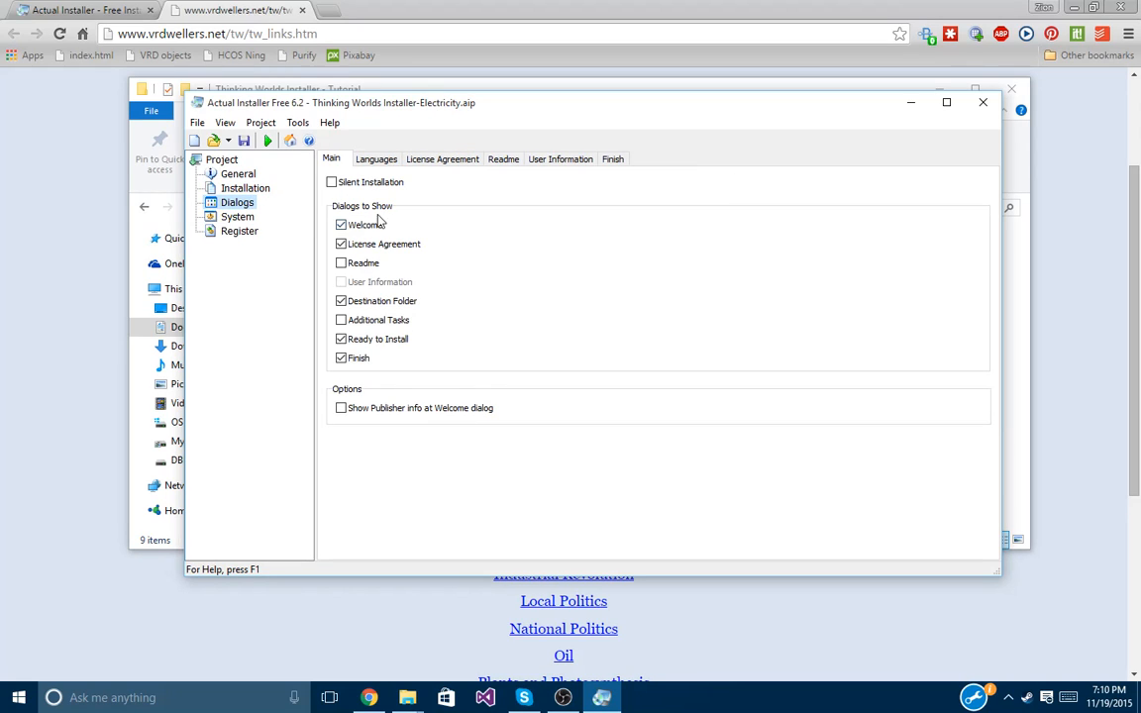
left_click(376, 163)
left_click(424, 165)
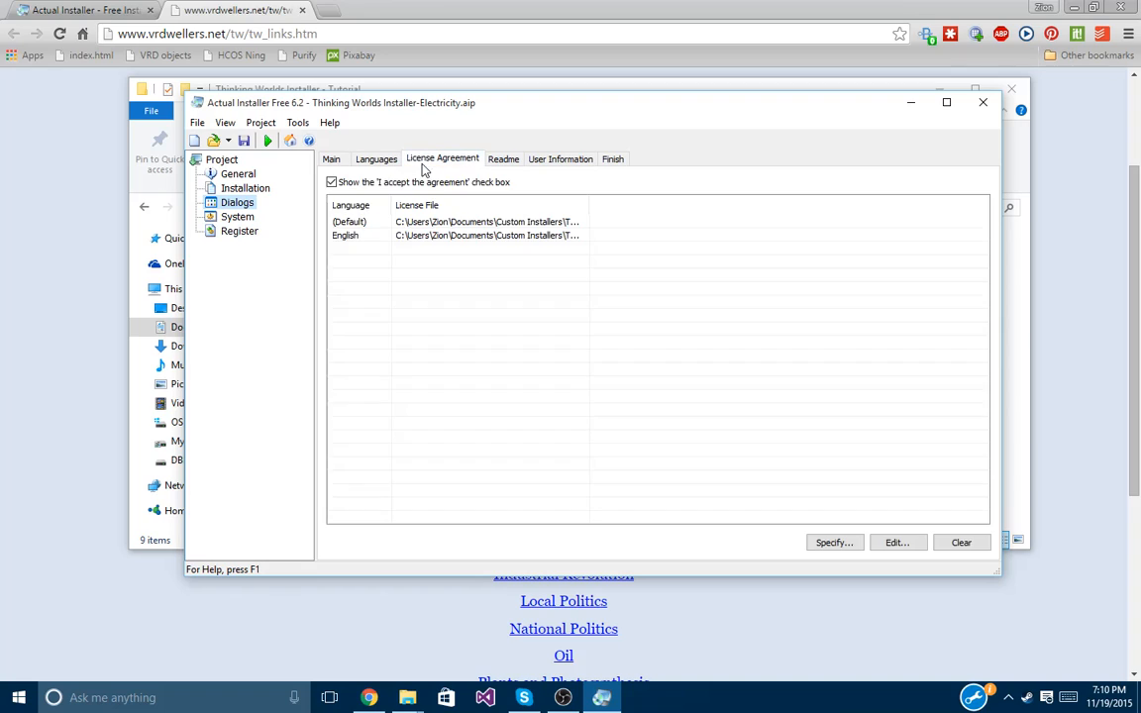
left_click(515, 162)
left_click(560, 160)
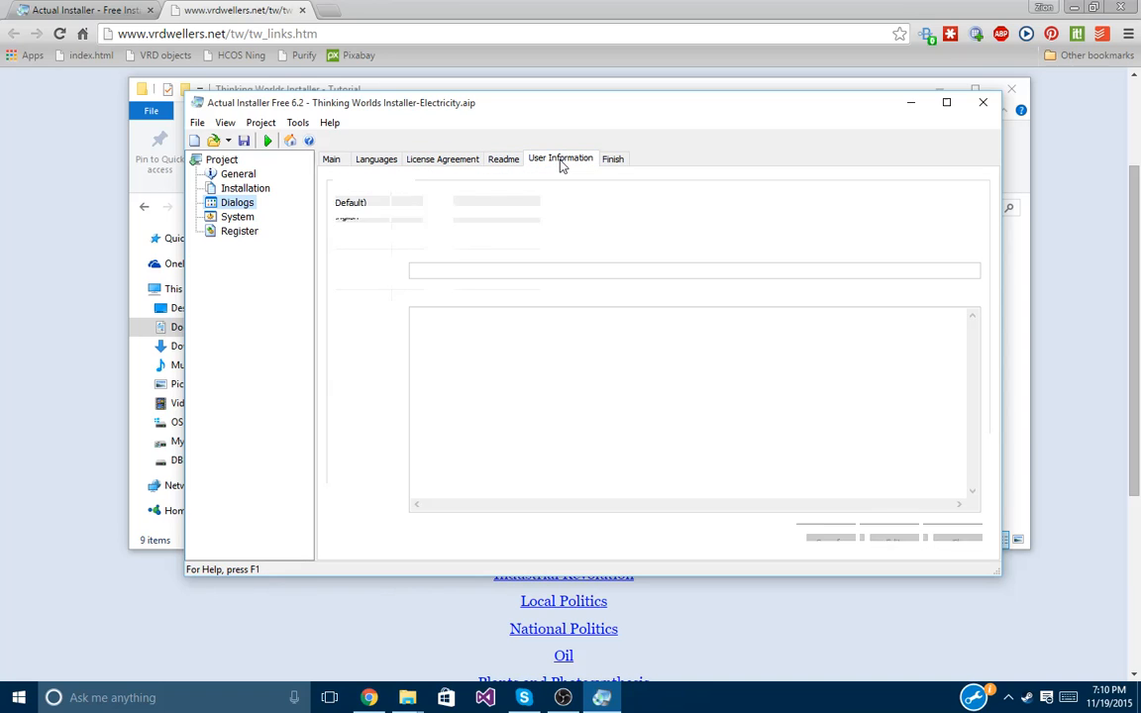
left_click(614, 160)
left_click(245, 189)
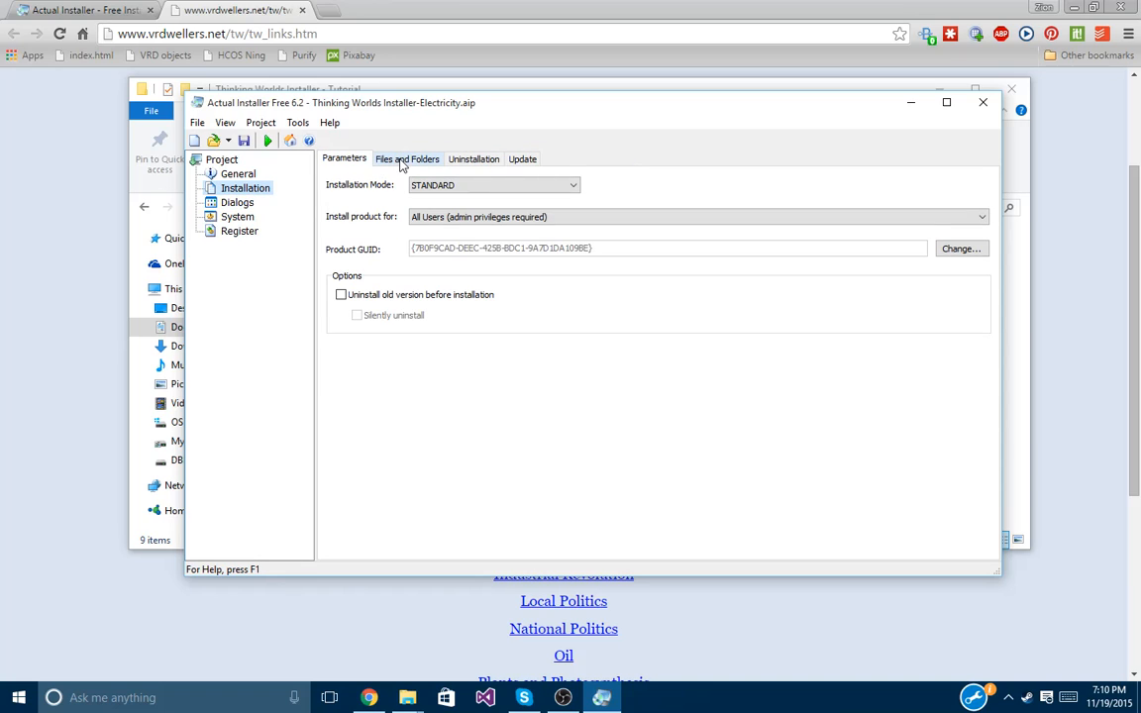
left_click(403, 160)
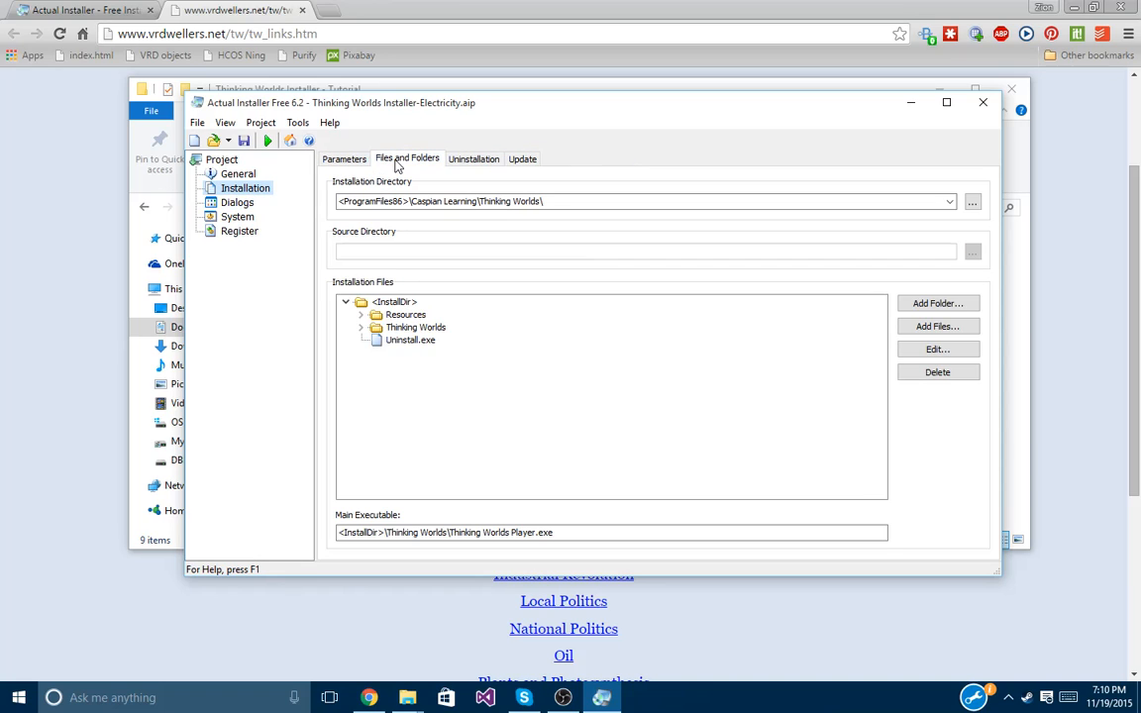
Browse Documents > Custom Installers > Thinking Worlds Installer - Tutorial and select Electricity Unit Files (new).
left_click(941, 304)
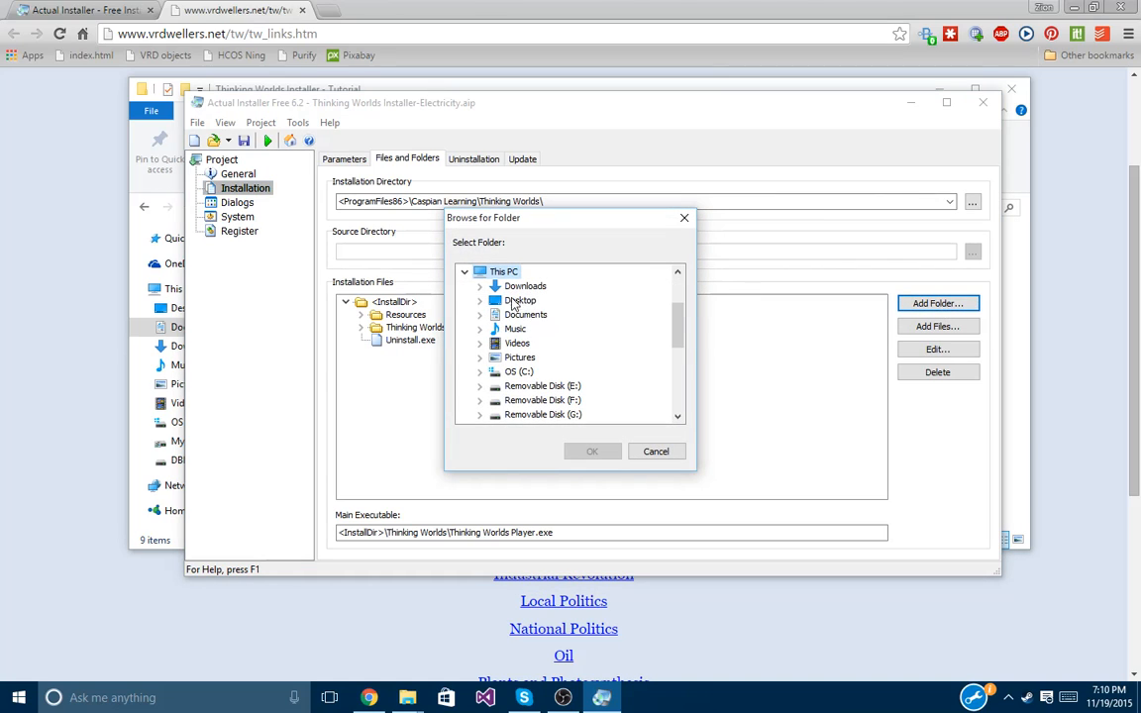
left_click(487, 315)
double_click(487, 315)
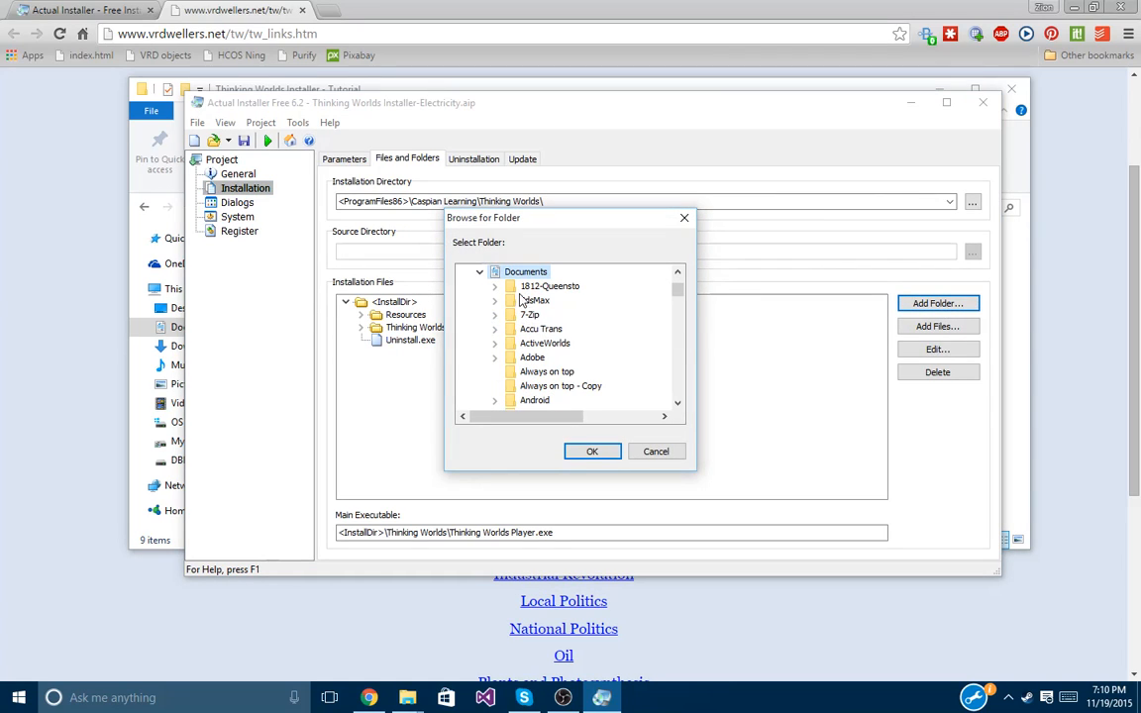
left_click(535, 287)
scroll(550, 287, "down", 3)
left_click(535, 396)
scroll(535, 381, "down", 2)
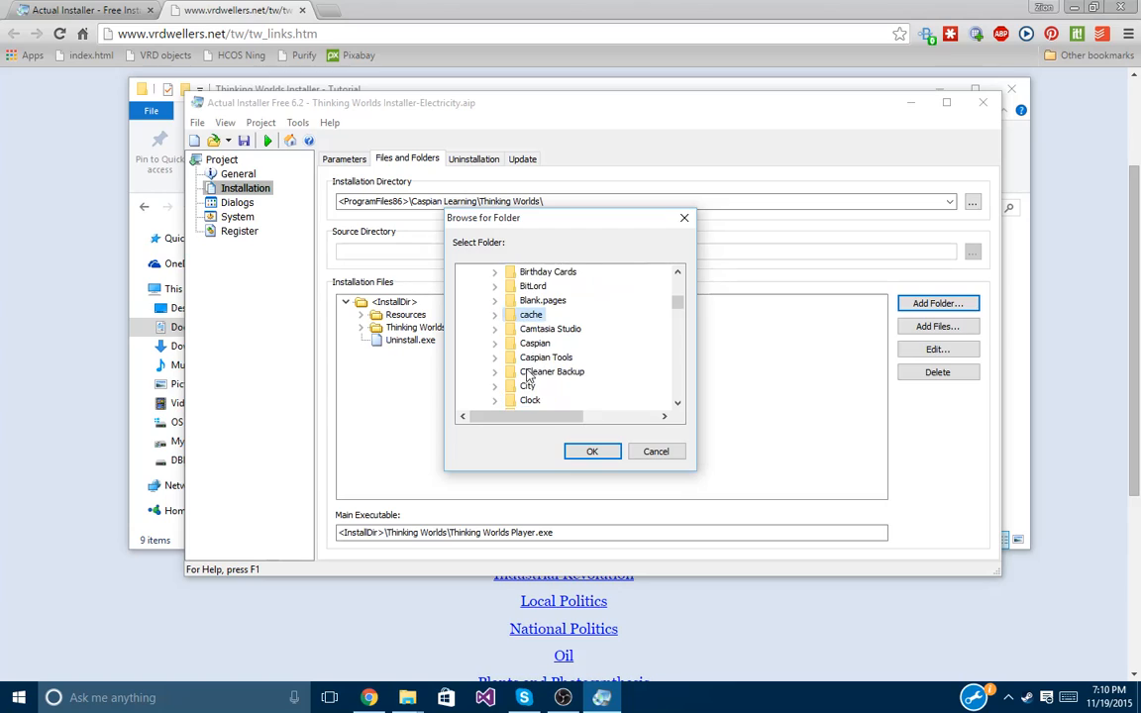
scroll(540, 369, "down", 3)
double_click(559, 331)
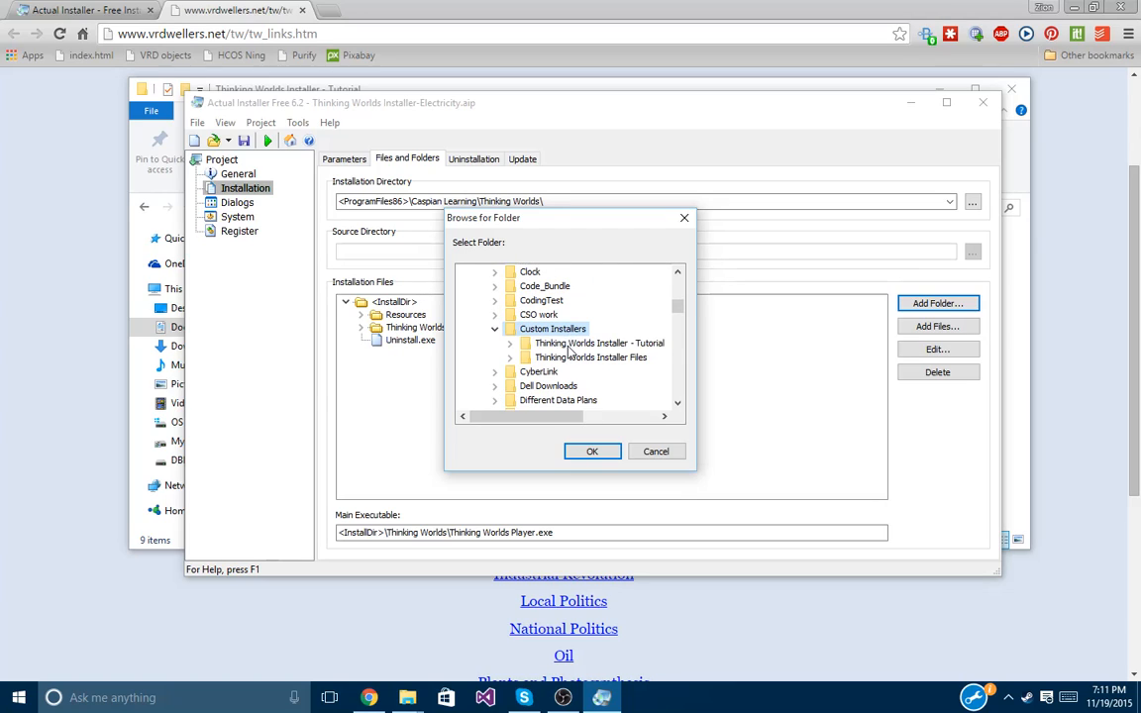
double_click(569, 344)
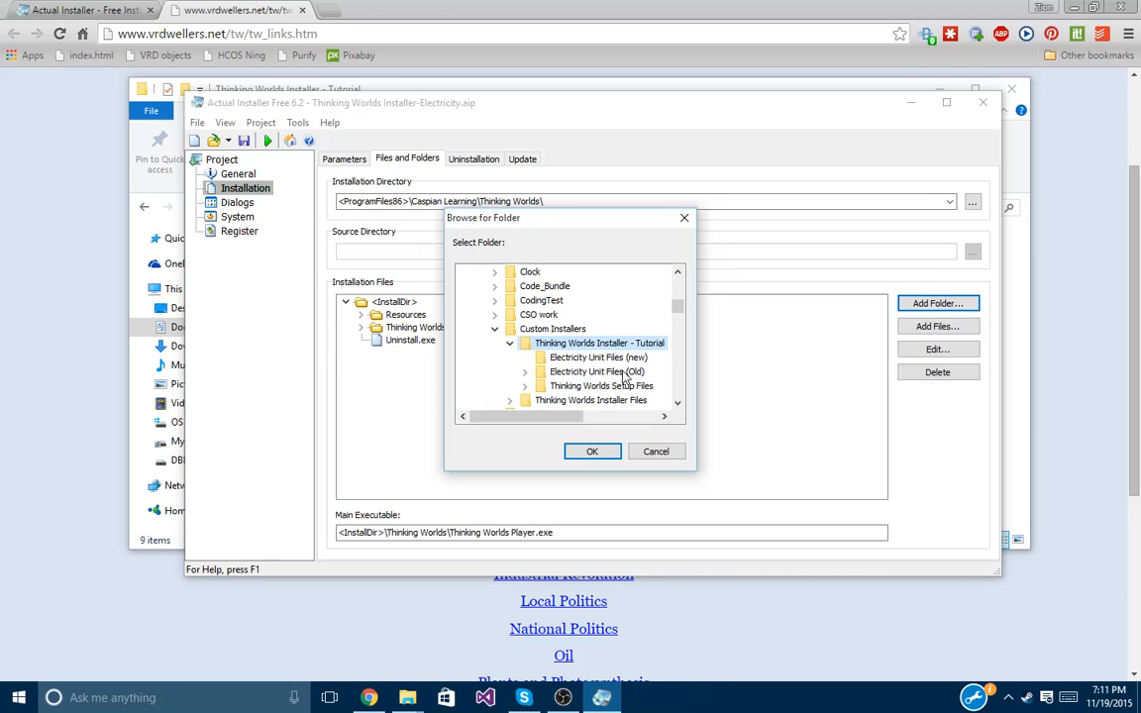
left_click(606, 373)
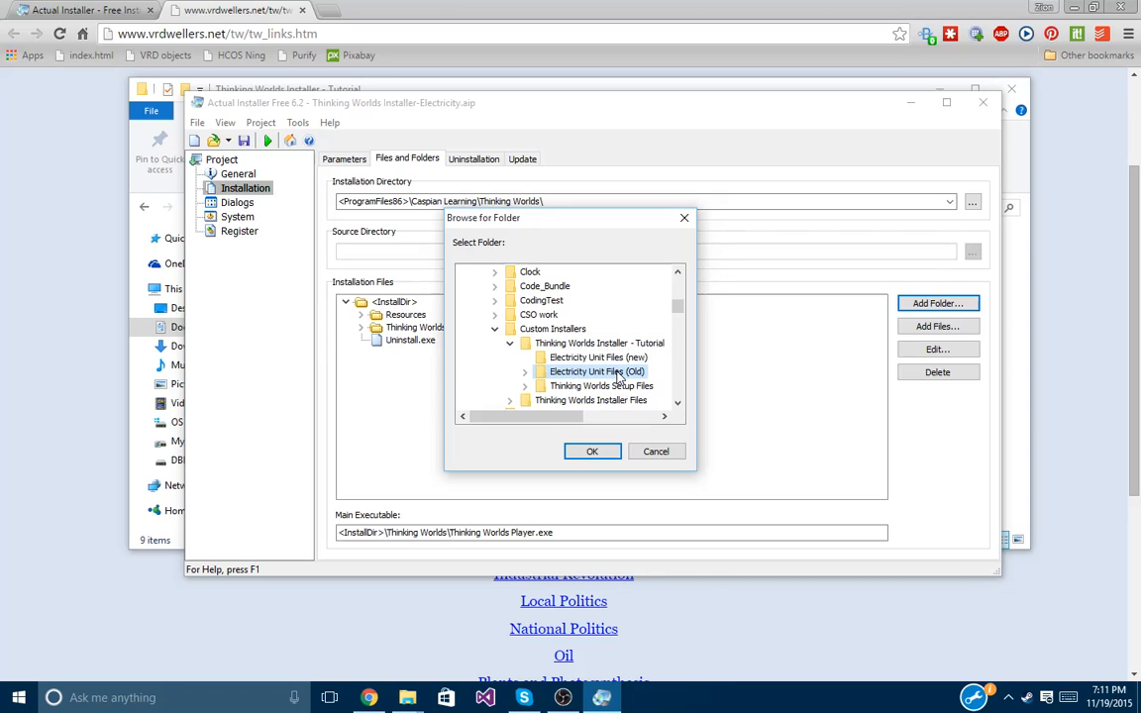
left_click(568, 359)
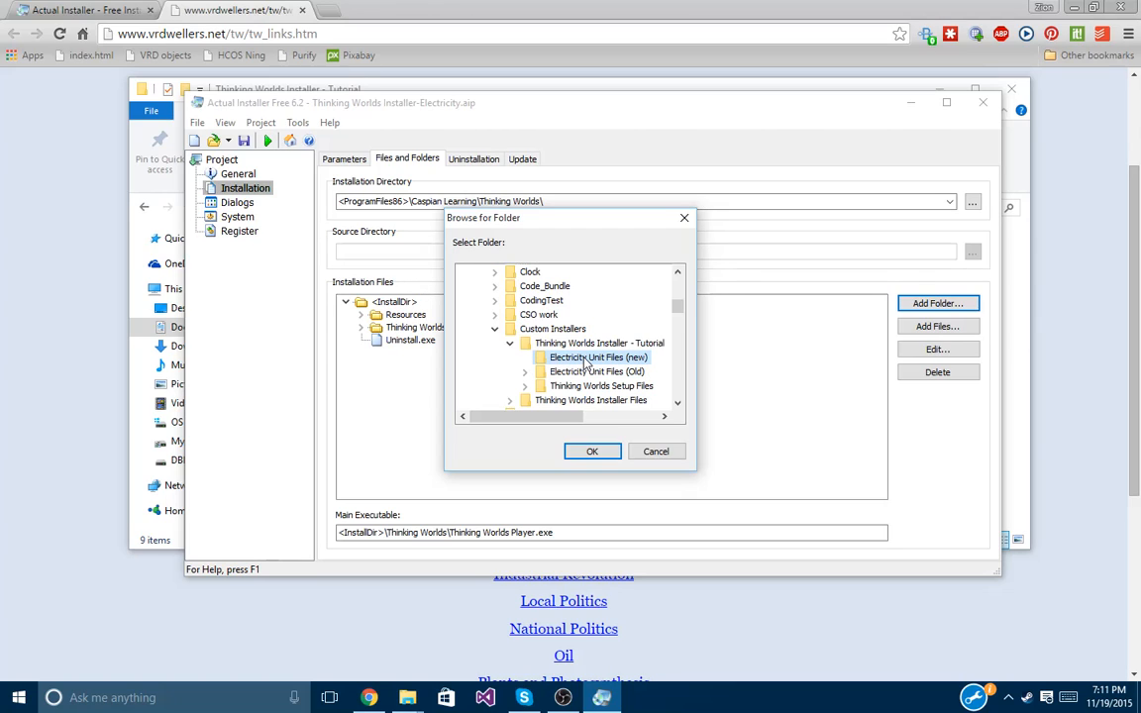
Add Electricity Unit Files (new) into the Resources install folder, overwriting existing files.
left_click(587, 455)
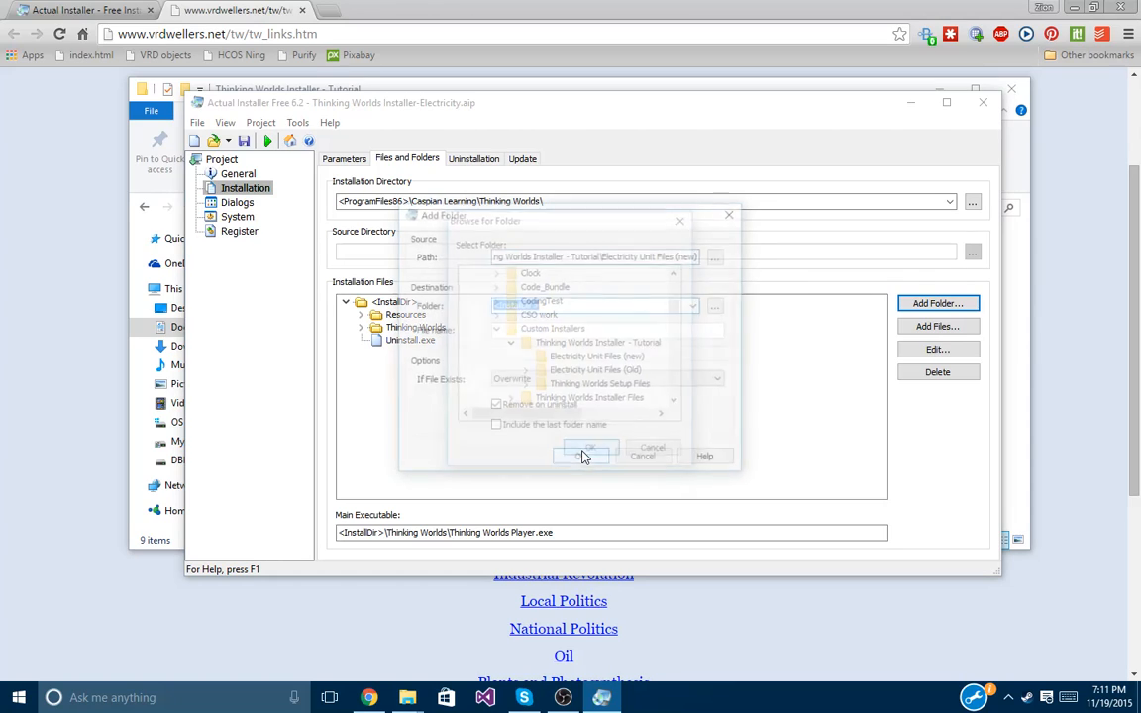
left_click(559, 305)
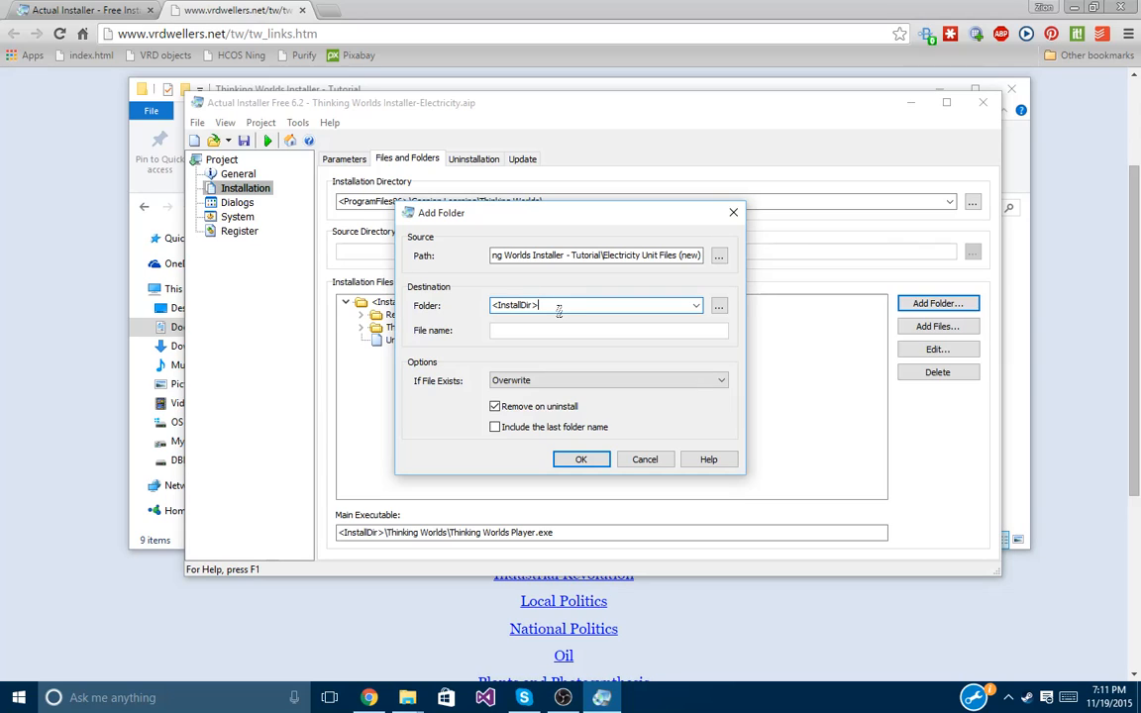
left_click(542, 254)
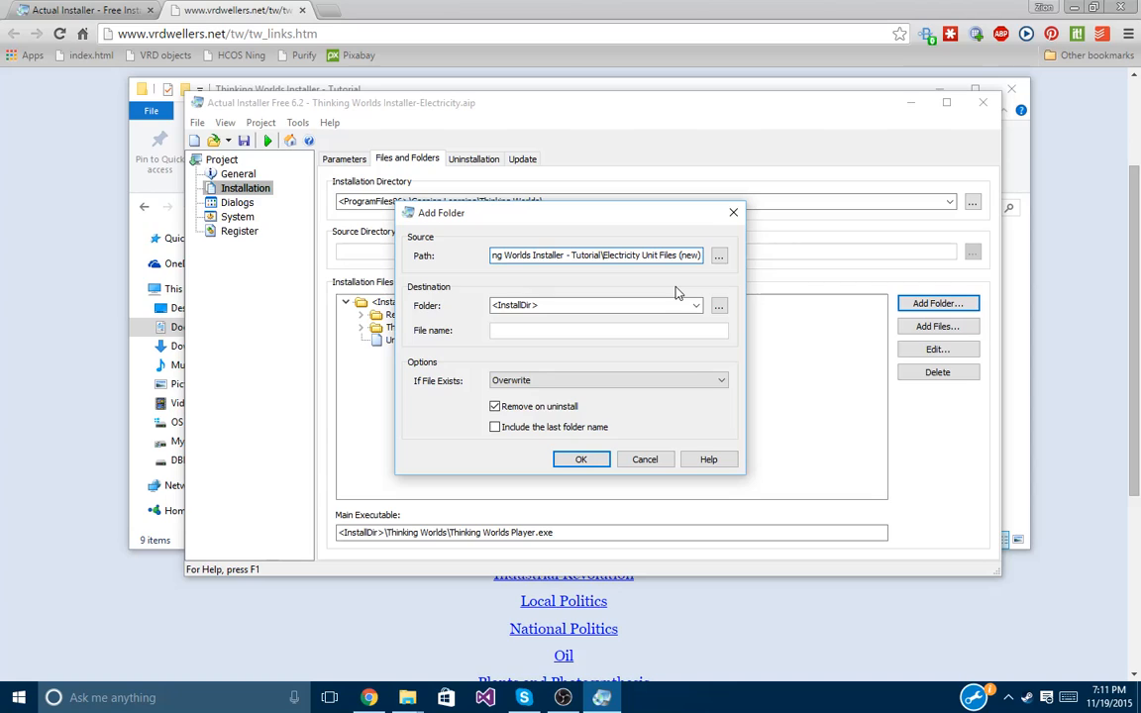
left_click(580, 305)
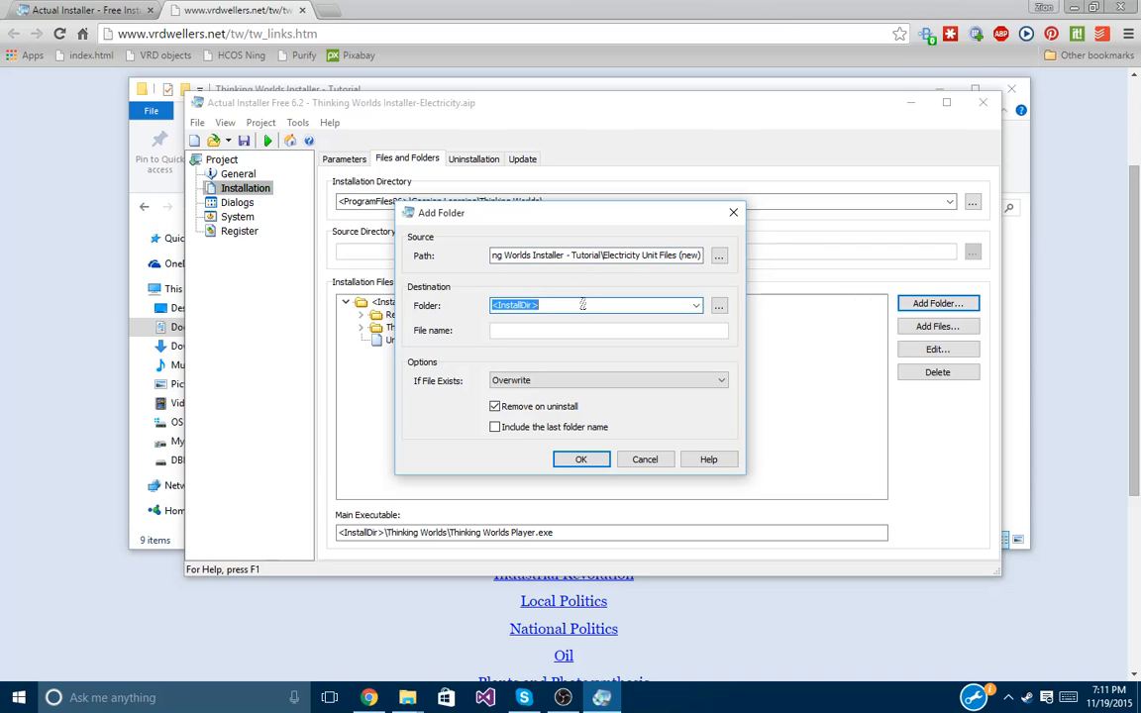
left_click_drag(569, 216, 760, 215)
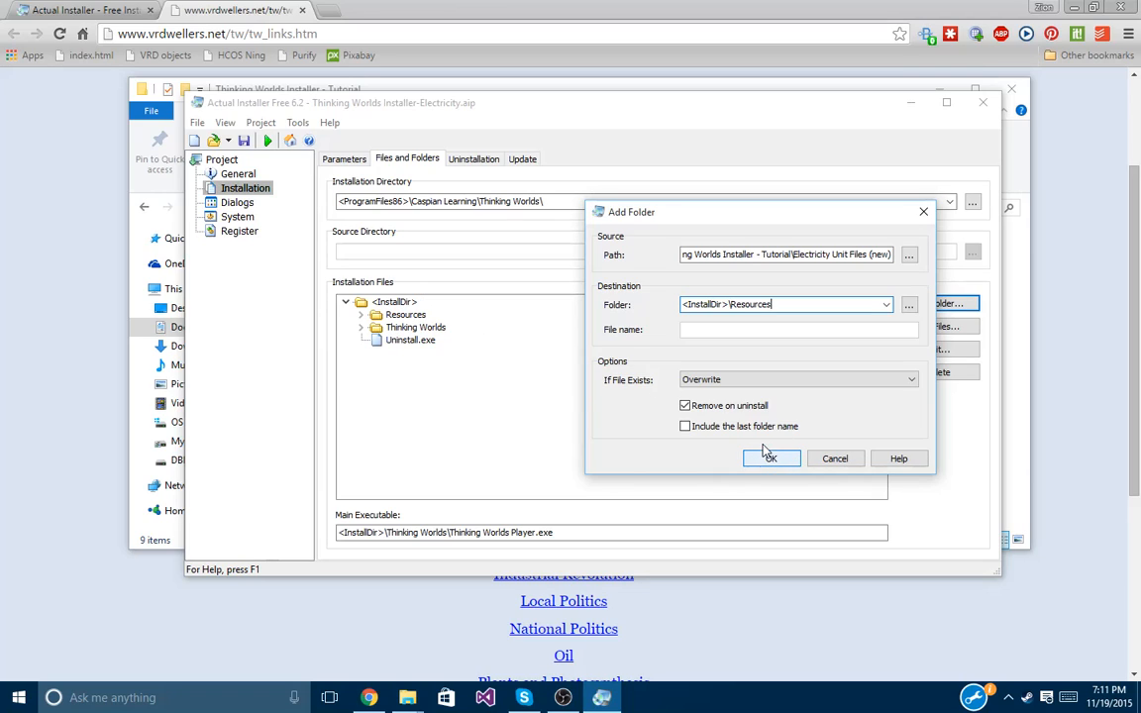
left_click(693, 382)
left_click(681, 376)
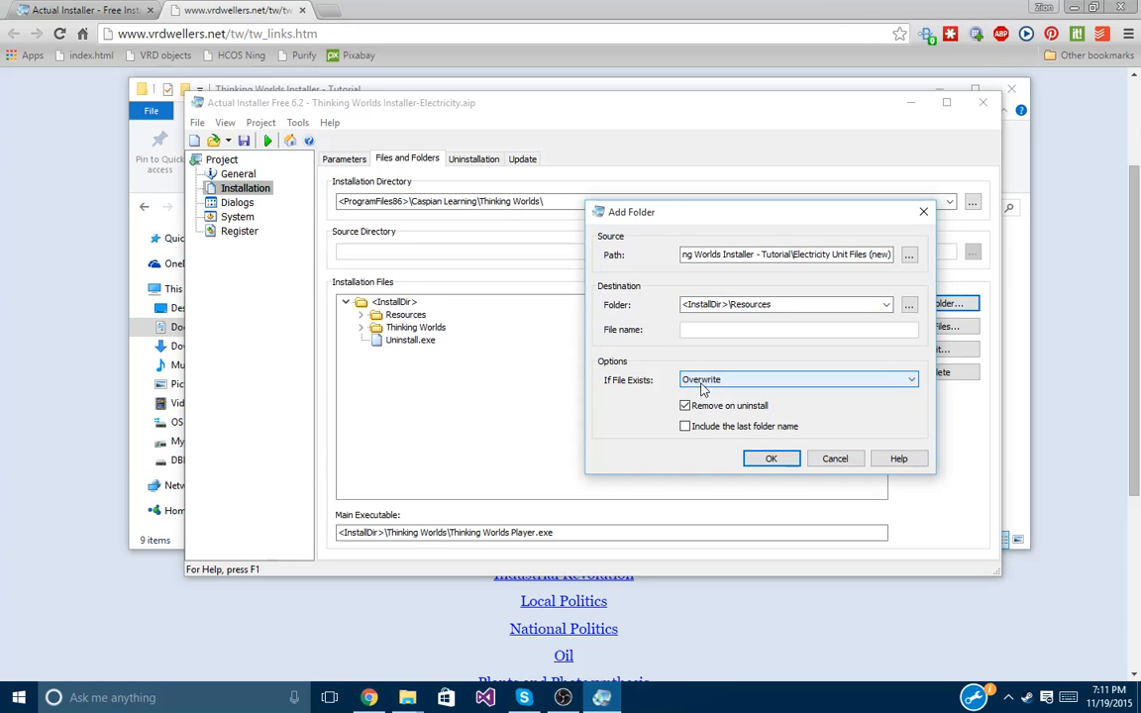
left_click(765, 458)
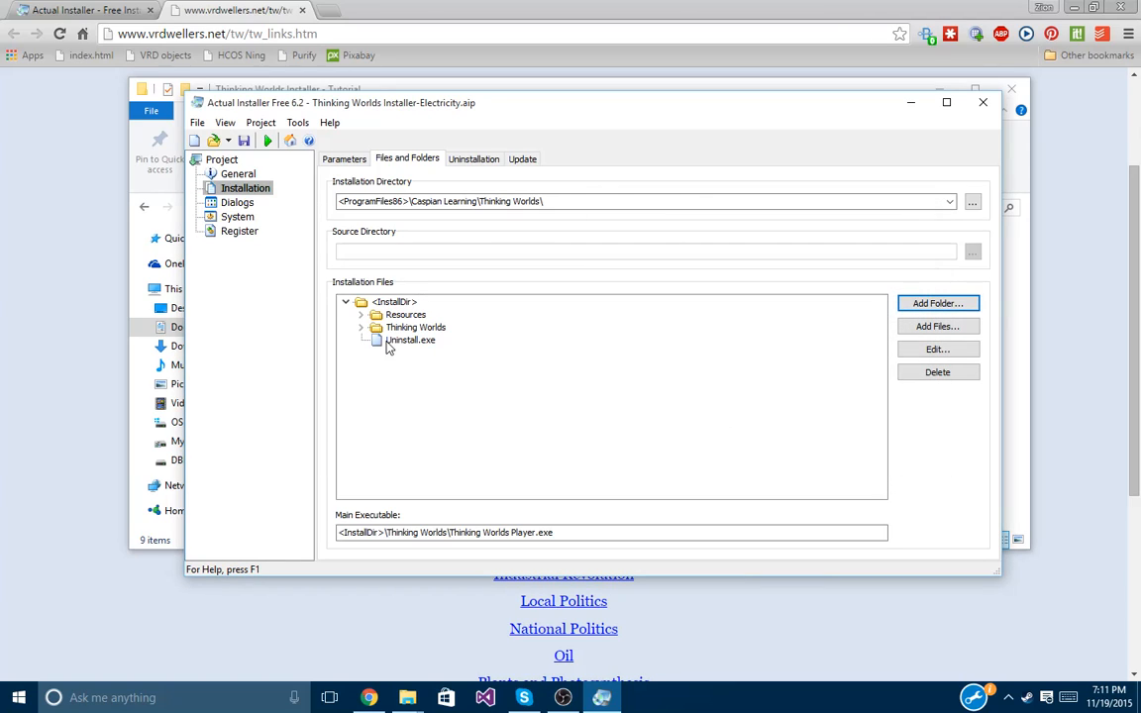
Expand Resources to check the added ELEC_TASK files, then return to Files and Folders.
left_click(363, 316)
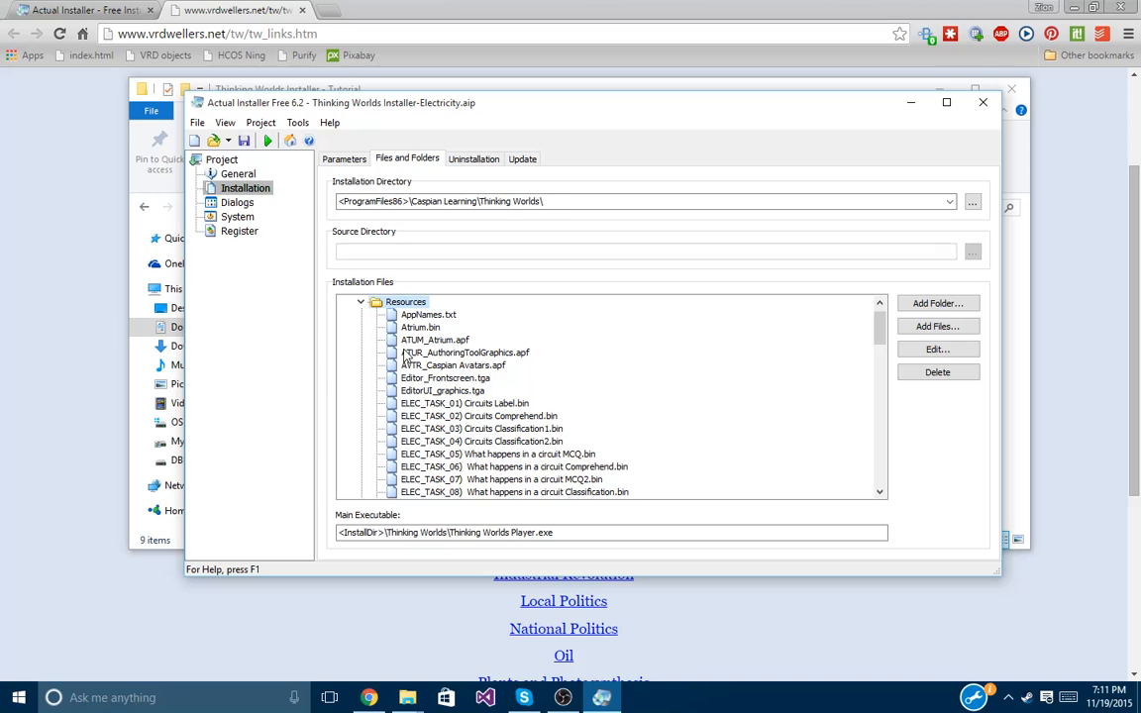
scroll(428, 370, "down", 1)
scroll(503, 351, "down", 12)
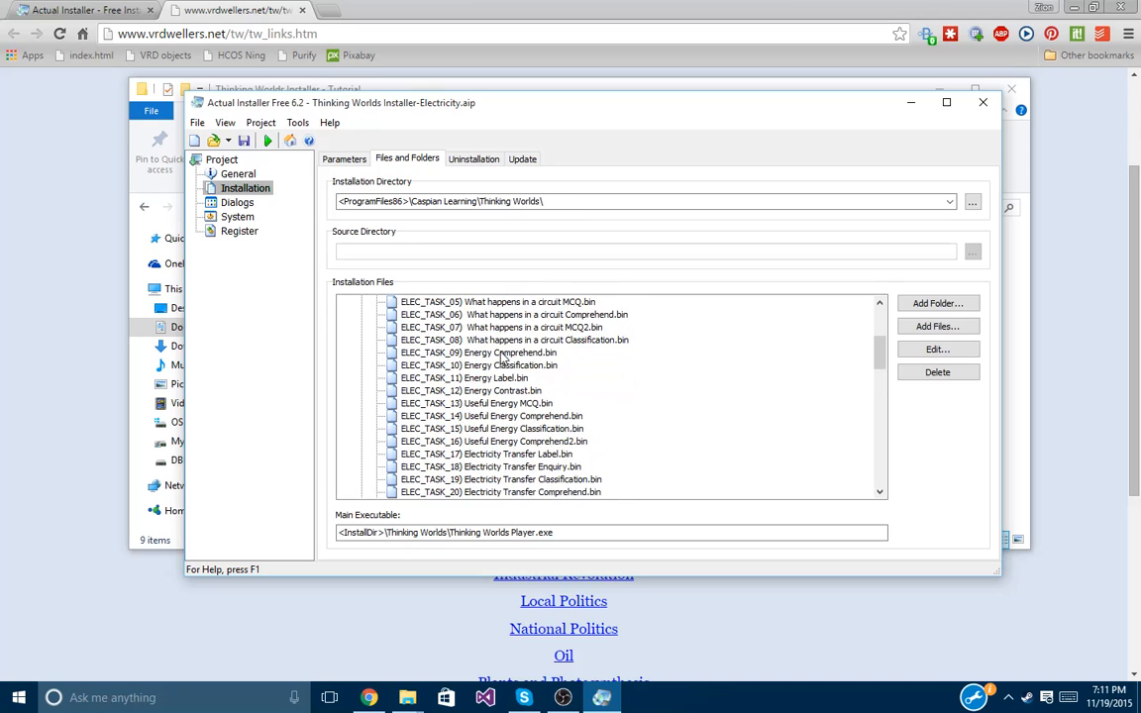
scroll(493, 450, "up", 12)
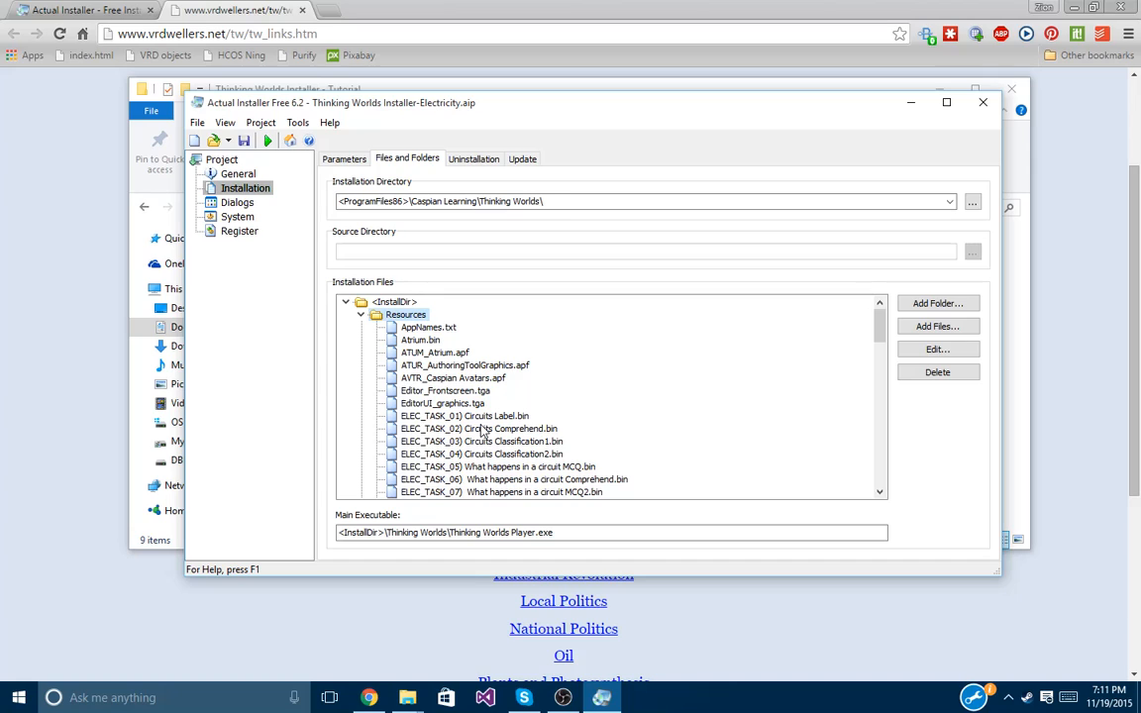
left_click(465, 161)
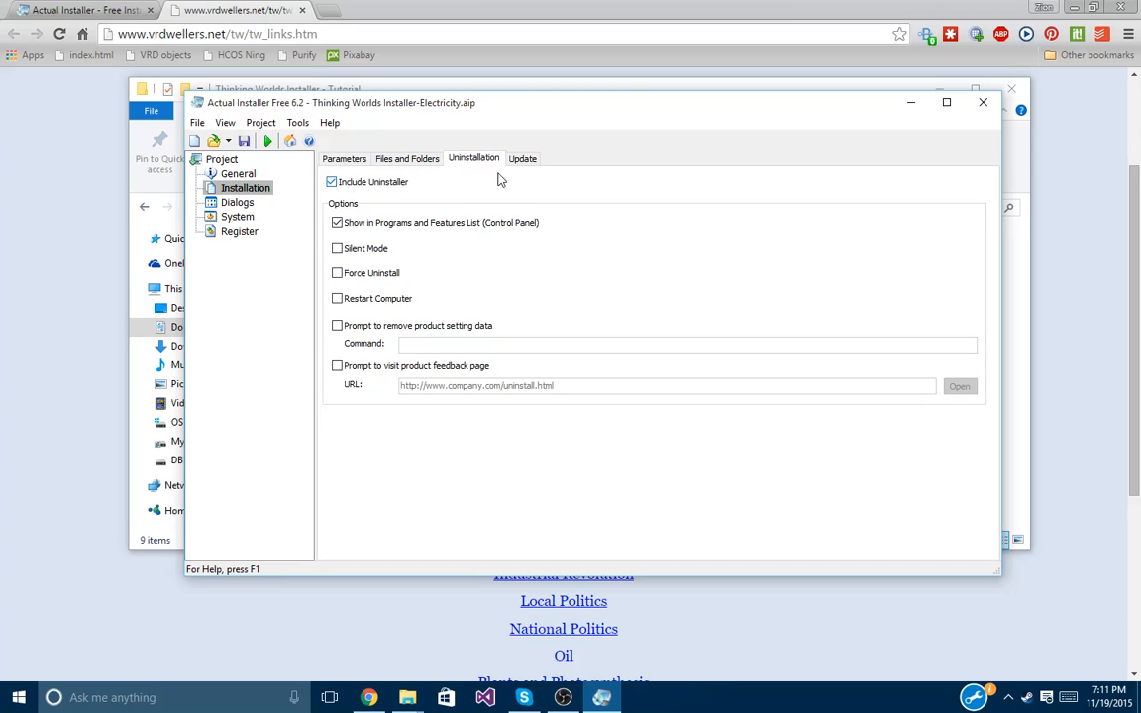
left_click(532, 161)
left_click(407, 159)
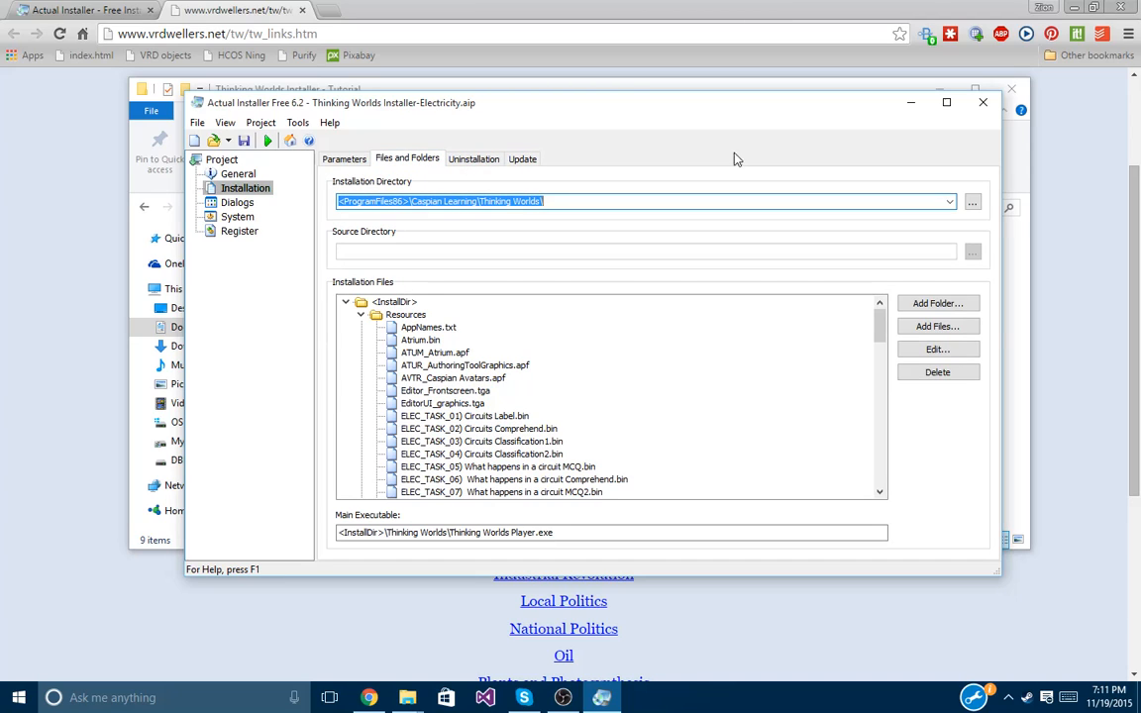
Copy ELEC_Electricity and Electrical Circuits.apf from Electricity Unit Files (Old)\Resources.
left_click(912, 104)
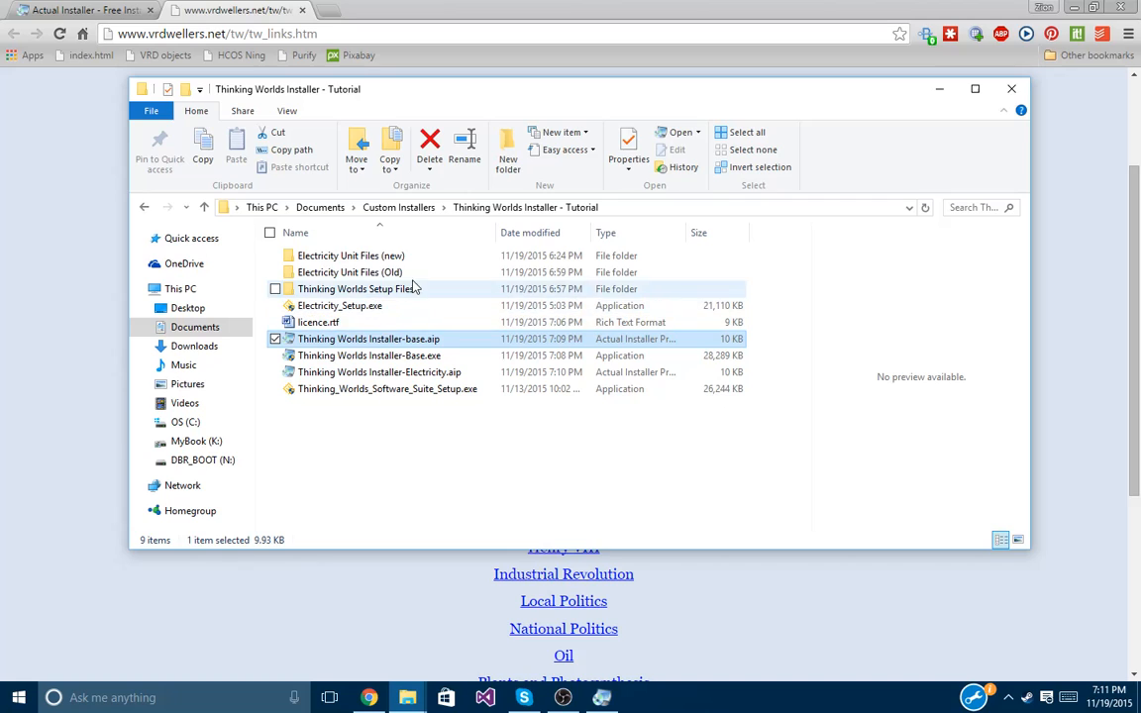
double_click(376, 272)
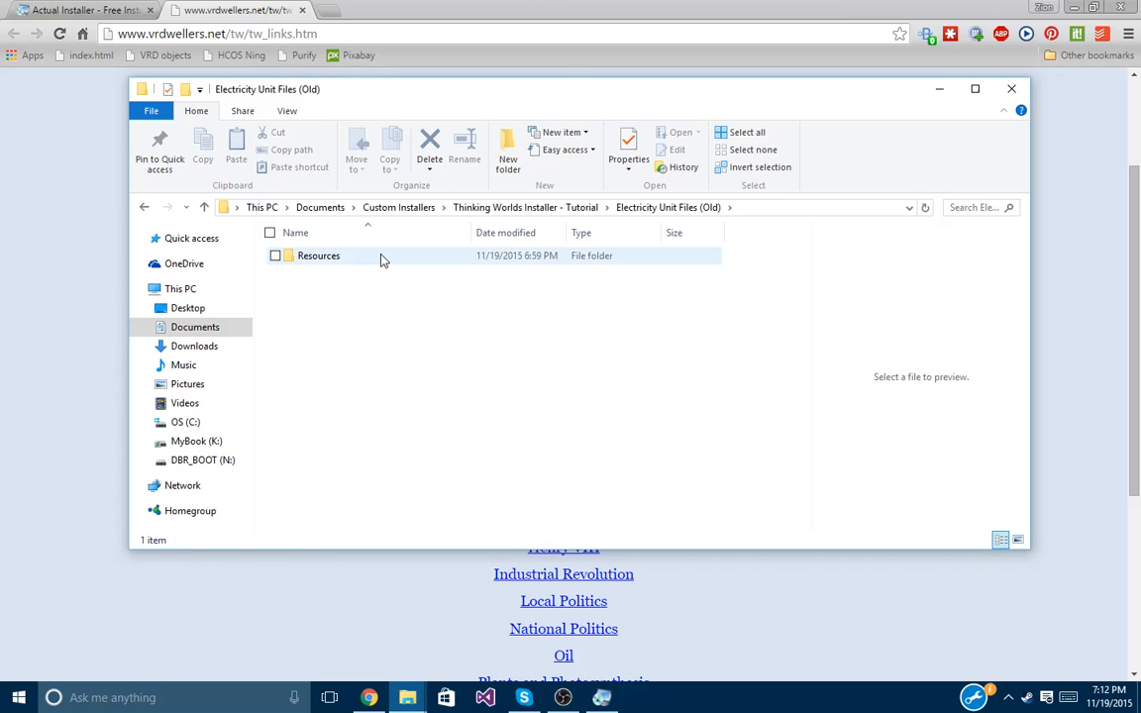
double_click(382, 257)
scroll(543, 324, "down", 12)
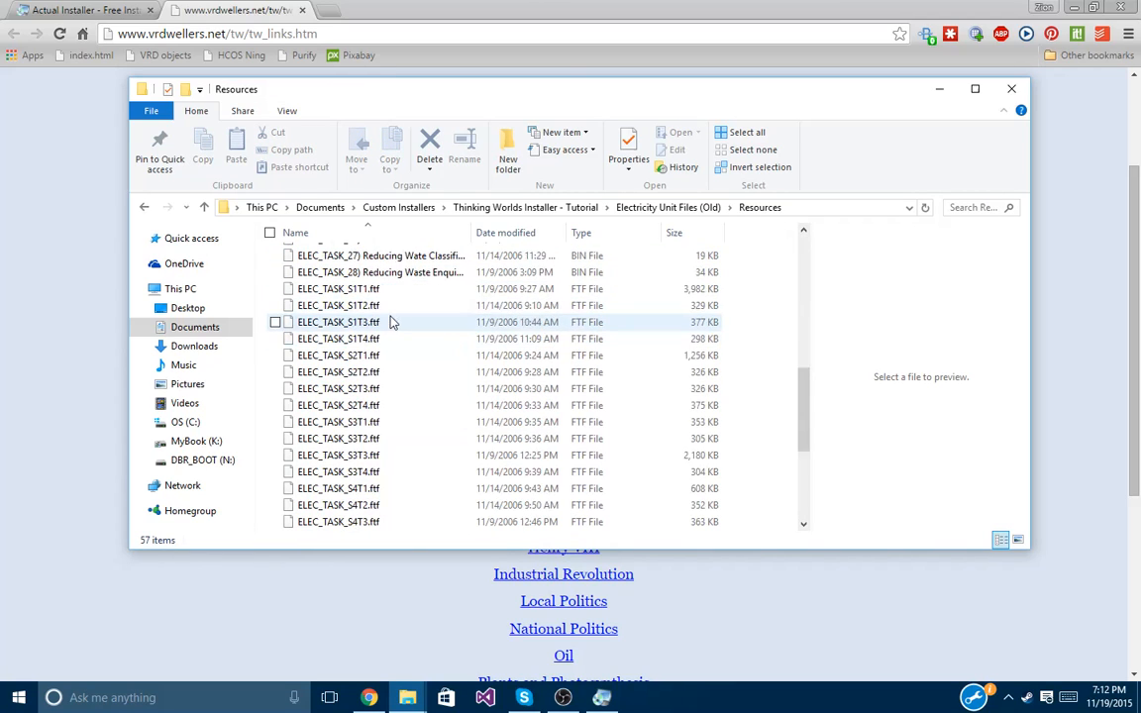
scroll(471, 351, "up", 12)
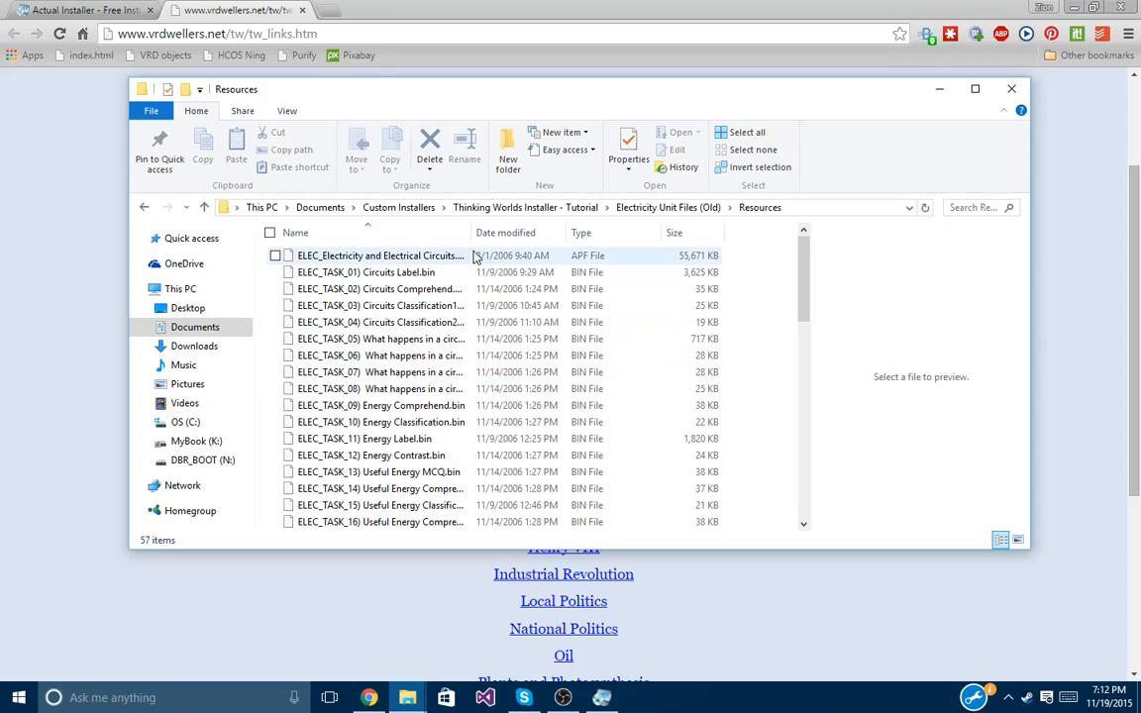
left_click_drag(469, 232, 591, 231)
left_click(337, 259)
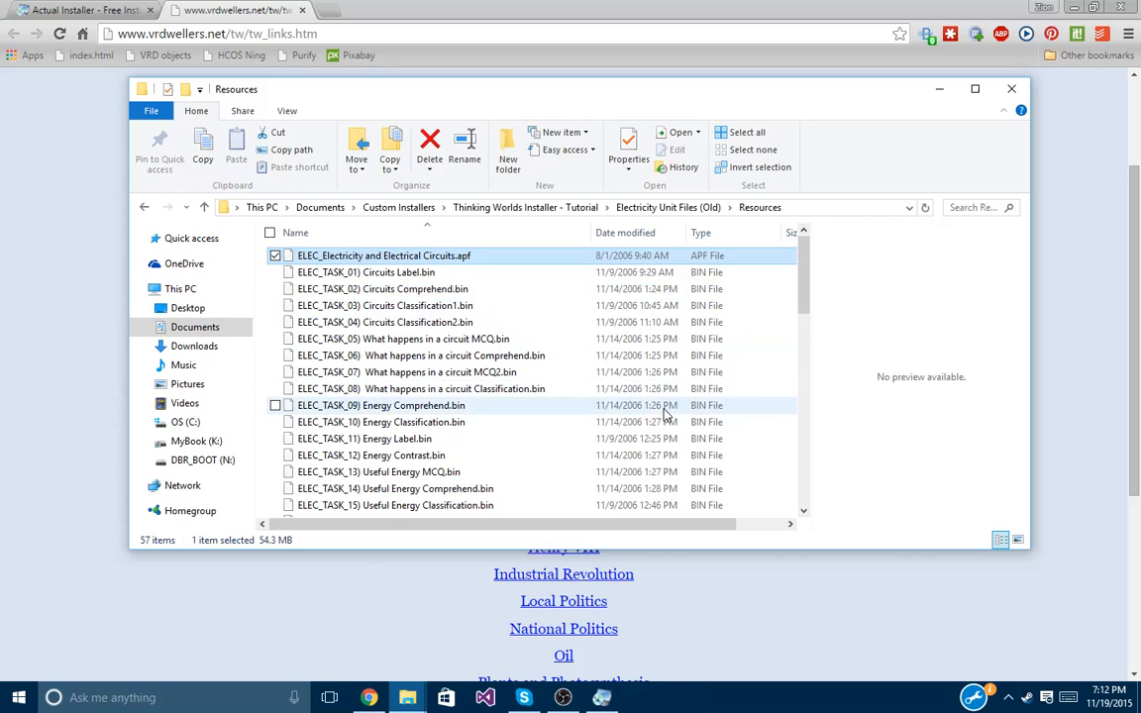
scroll(665, 409, "down", 8)
scroll(659, 396, "up", 10)
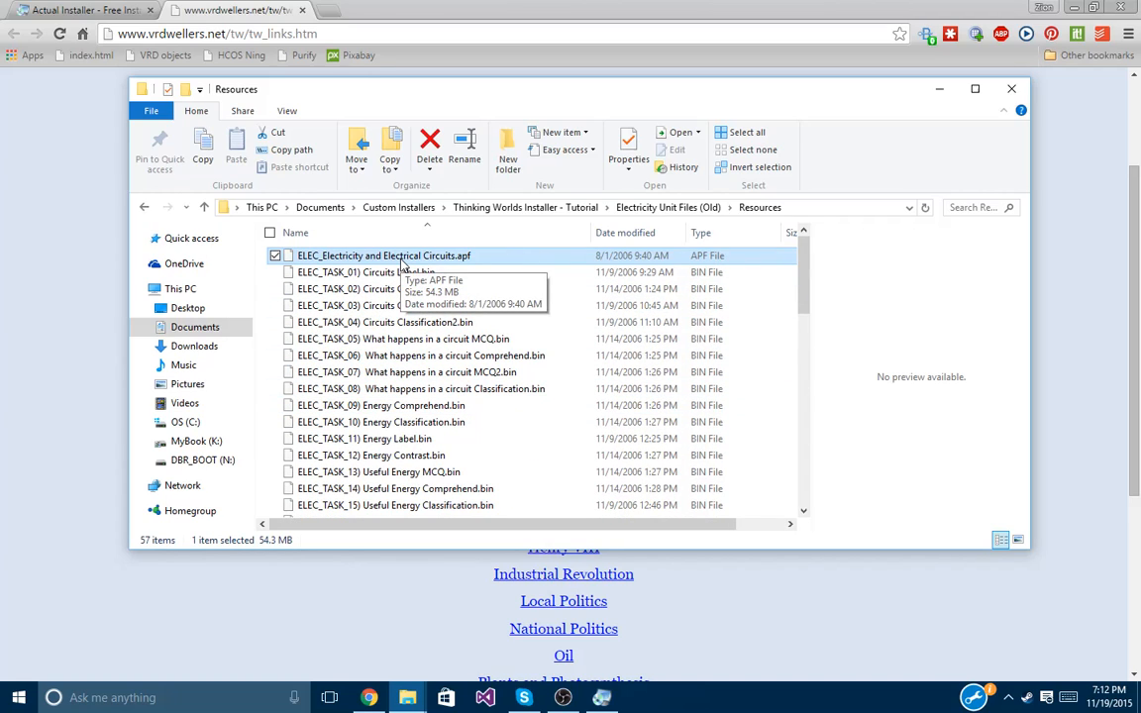
right_click(399, 259)
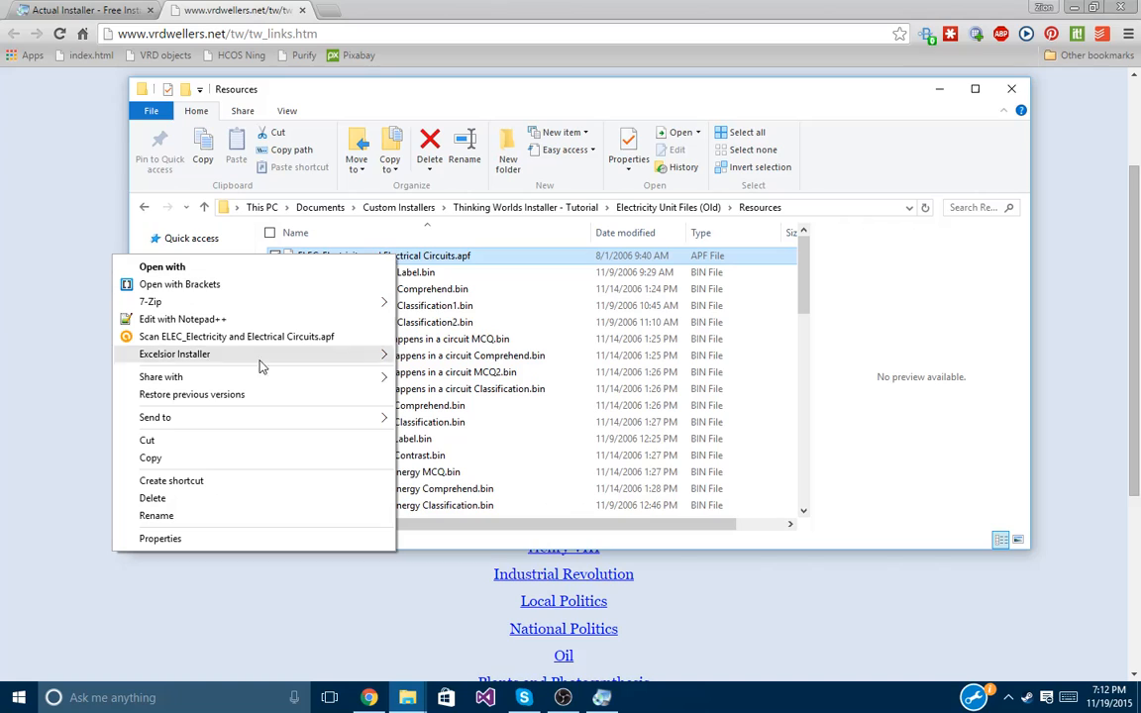
left_click(264, 458)
Paste the .apf file into the Electricity Unit Files (new) folder.
left_click(651, 209)
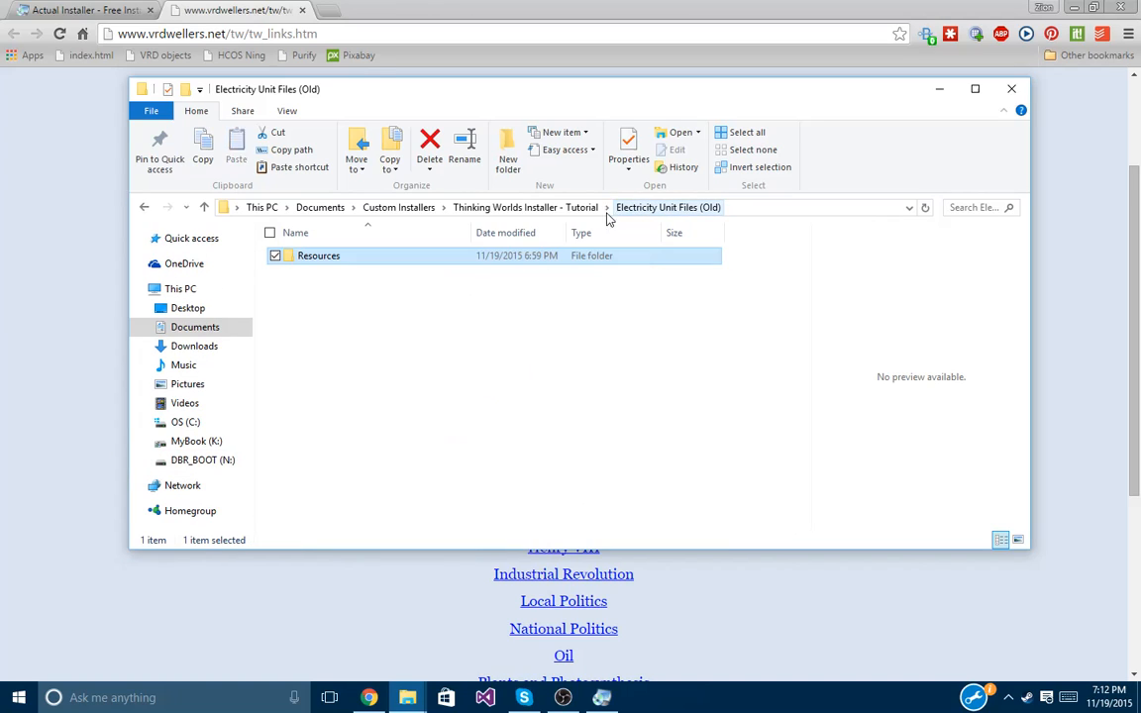
left_click(525, 207)
left_click(423, 256)
double_click(423, 256)
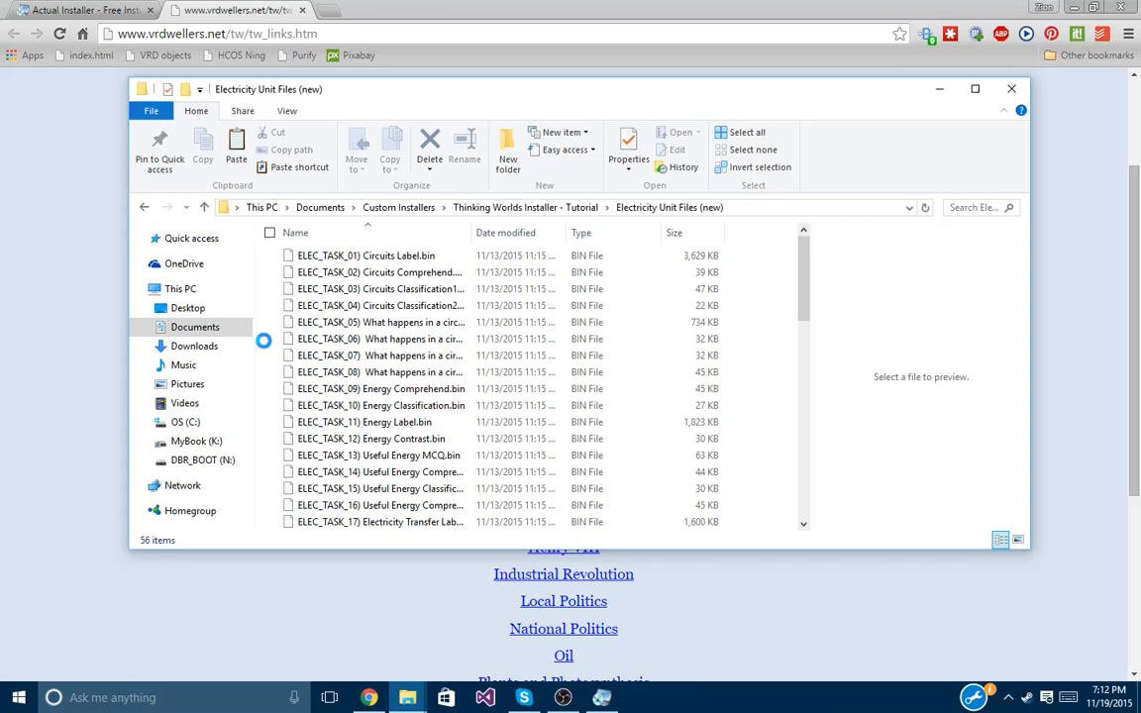
right_click(262, 339)
left_click(198, 411)
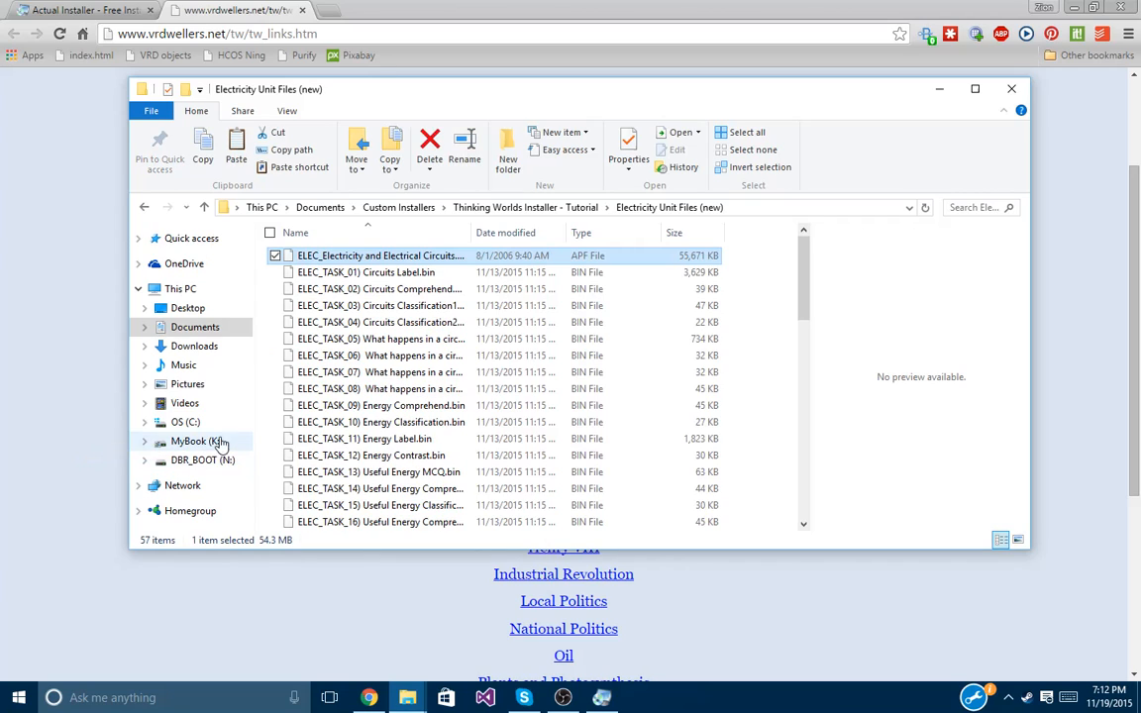
left_click(266, 352)
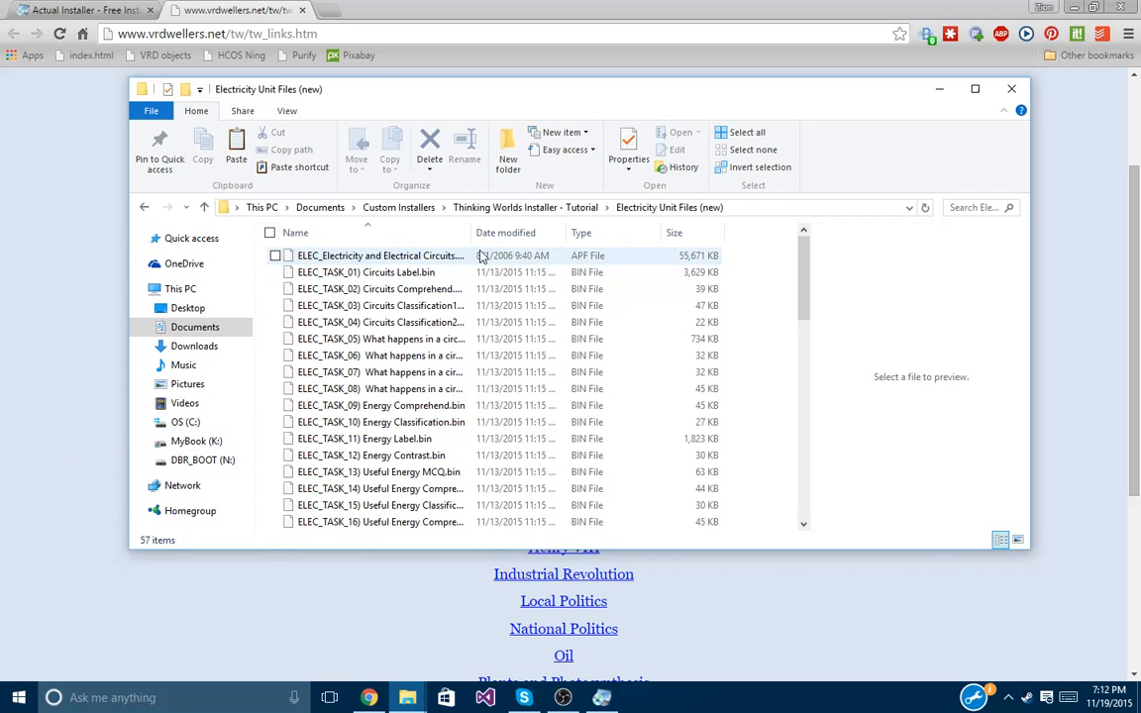
Back in Actual Installer, scroll past the ELEC_TASK entries in Installation Files and choose Add Folder.
left_click_drag(472, 238, 591, 245)
key("alt+Tab")
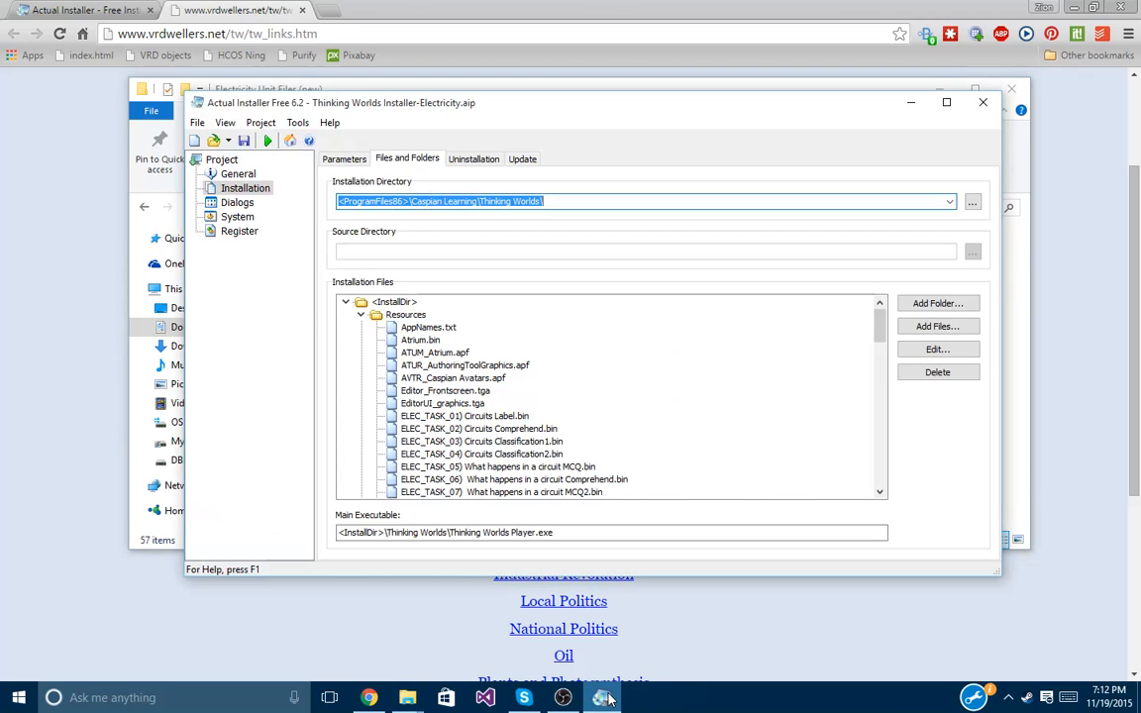
left_click(613, 203)
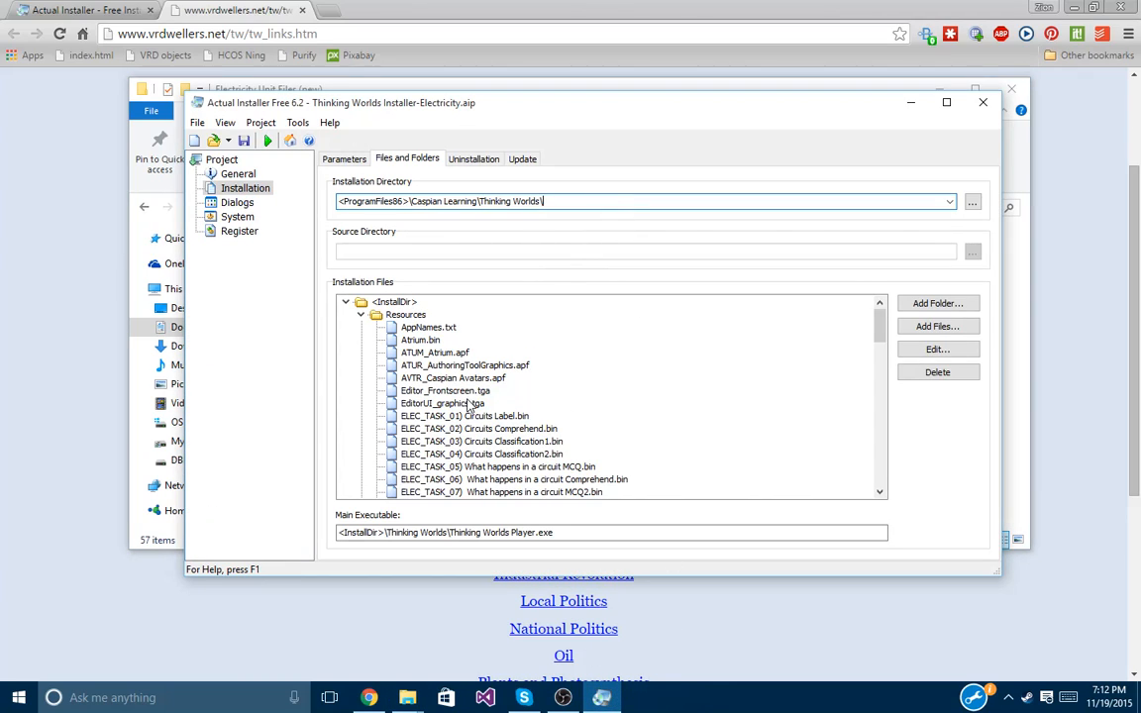
left_click(464, 417)
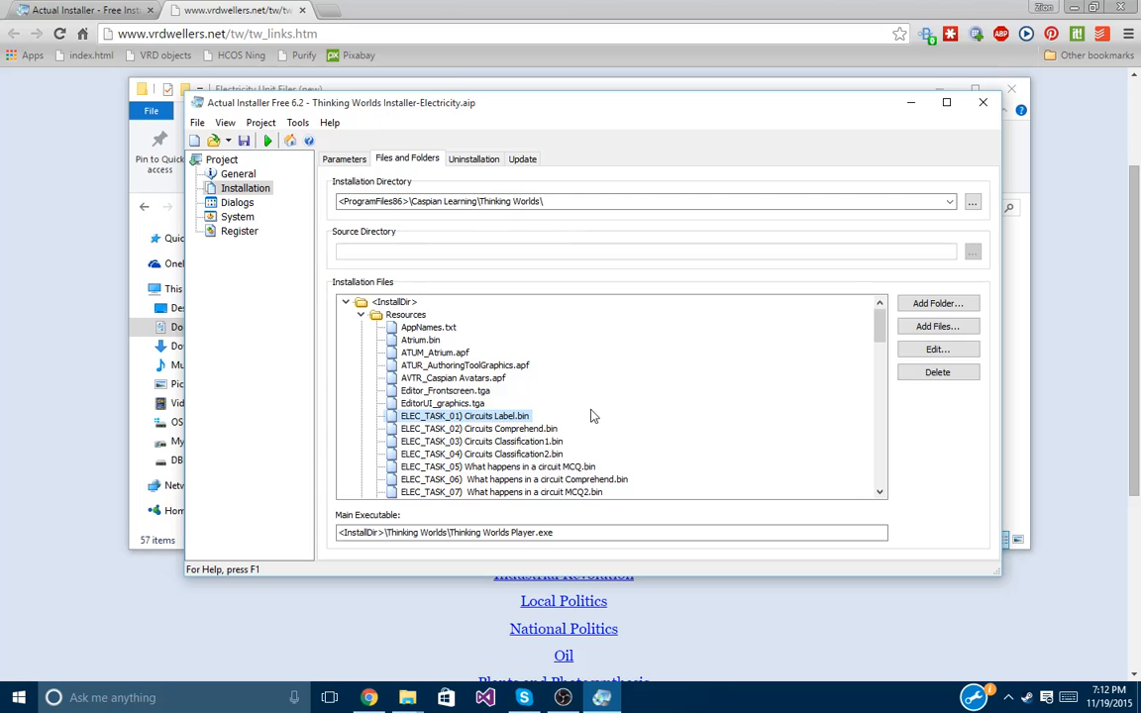
scroll(613, 419, "down", 1)
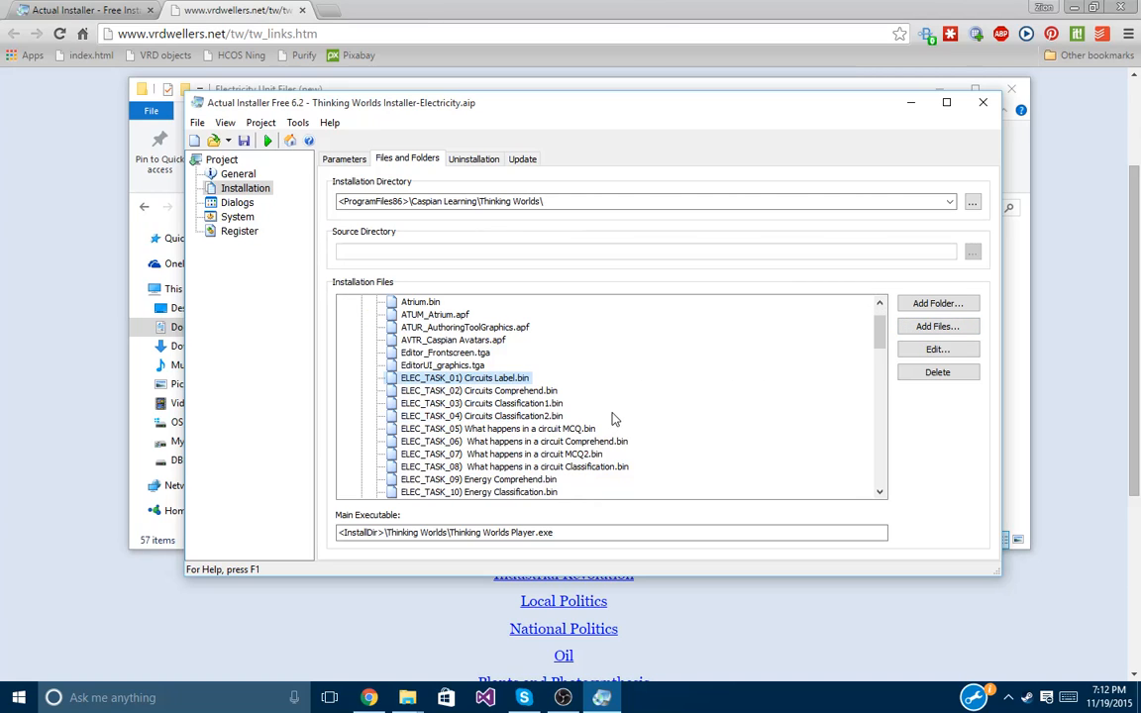
scroll(667, 394, "down", 15)
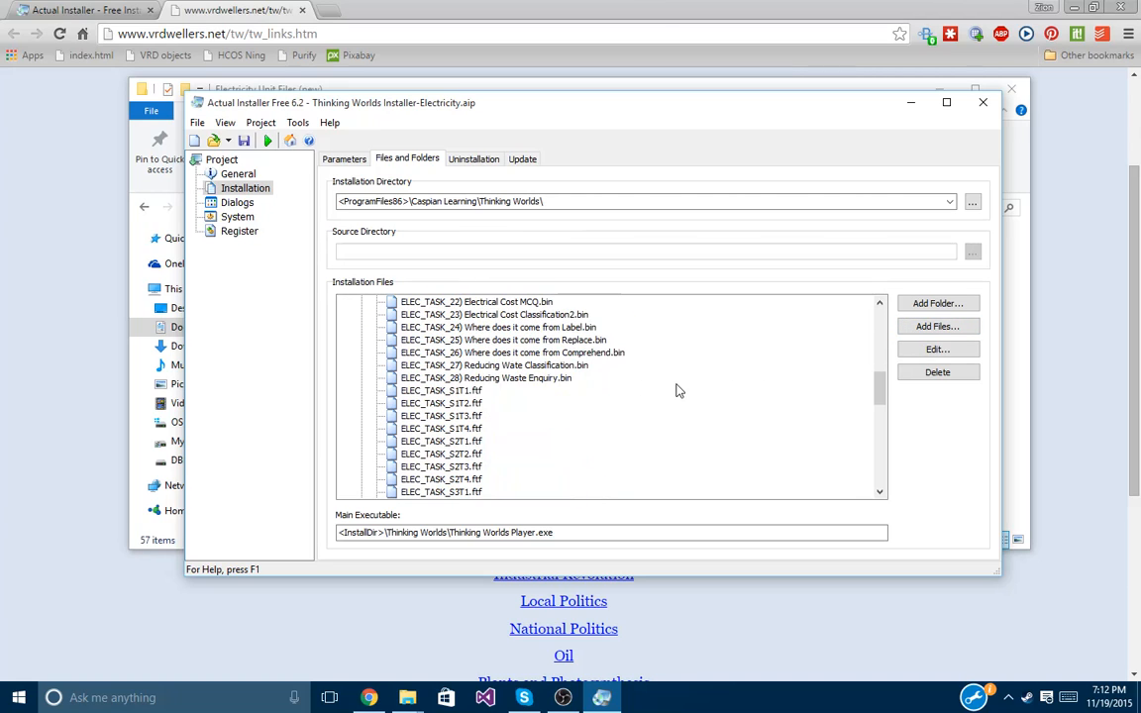
scroll(677, 386, "down", 5)
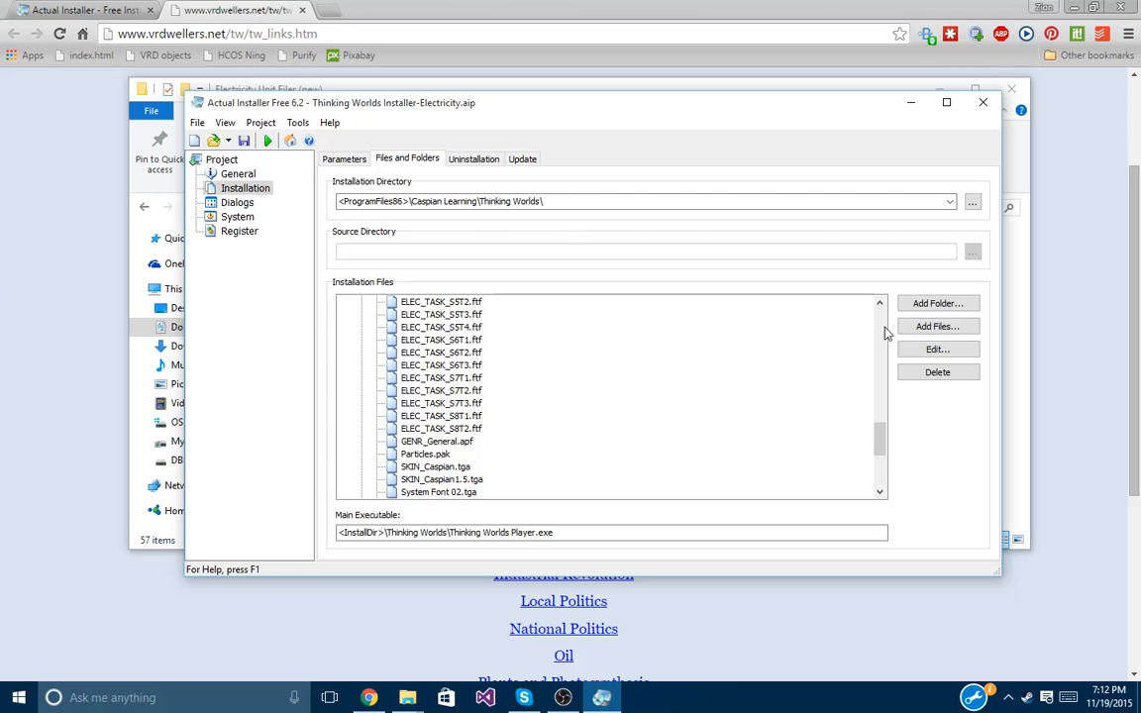
left_click(936, 304)
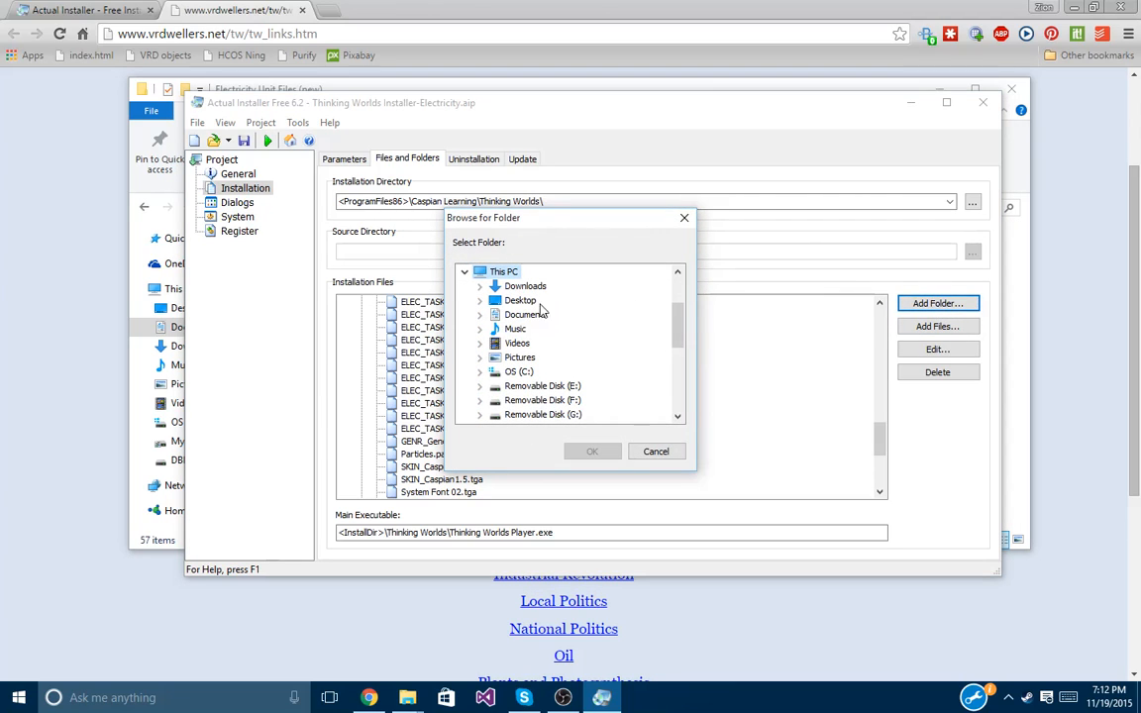
Pick Documents > Custom Installers > Thinking Worlds Installer - Tutorial > Electricity Unit Files (new) as source.
left_click(497, 319)
left_click(482, 316)
left_click(536, 343)
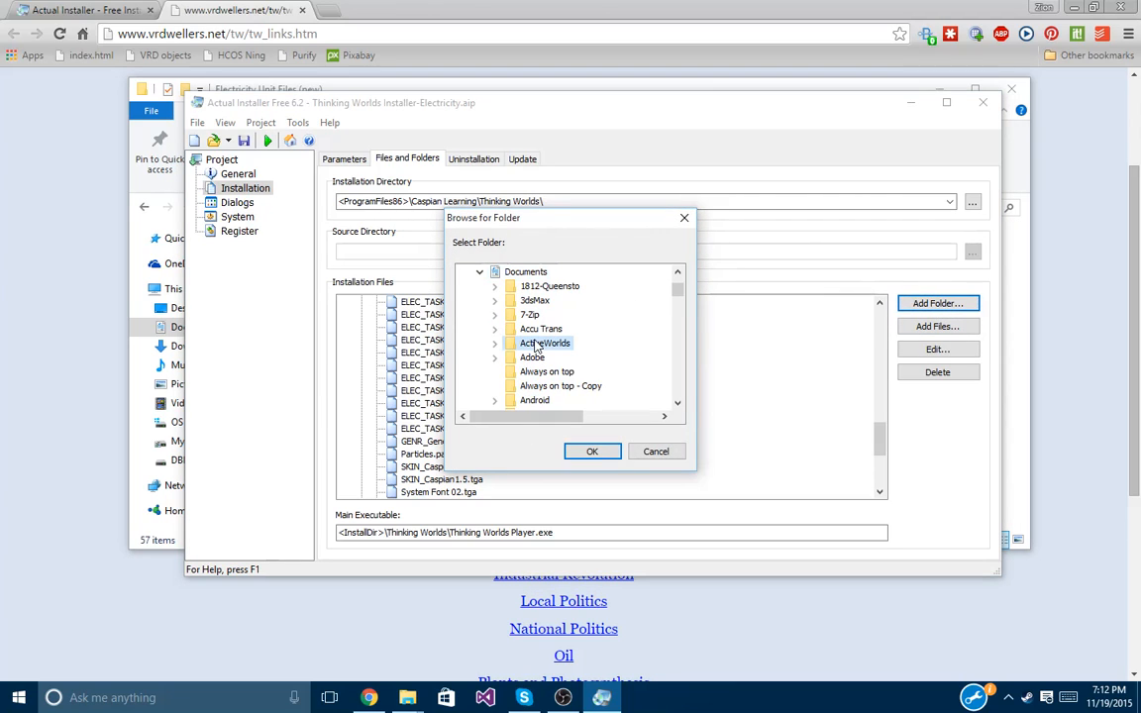
key("c")
scroll(550, 357, "down", 7)
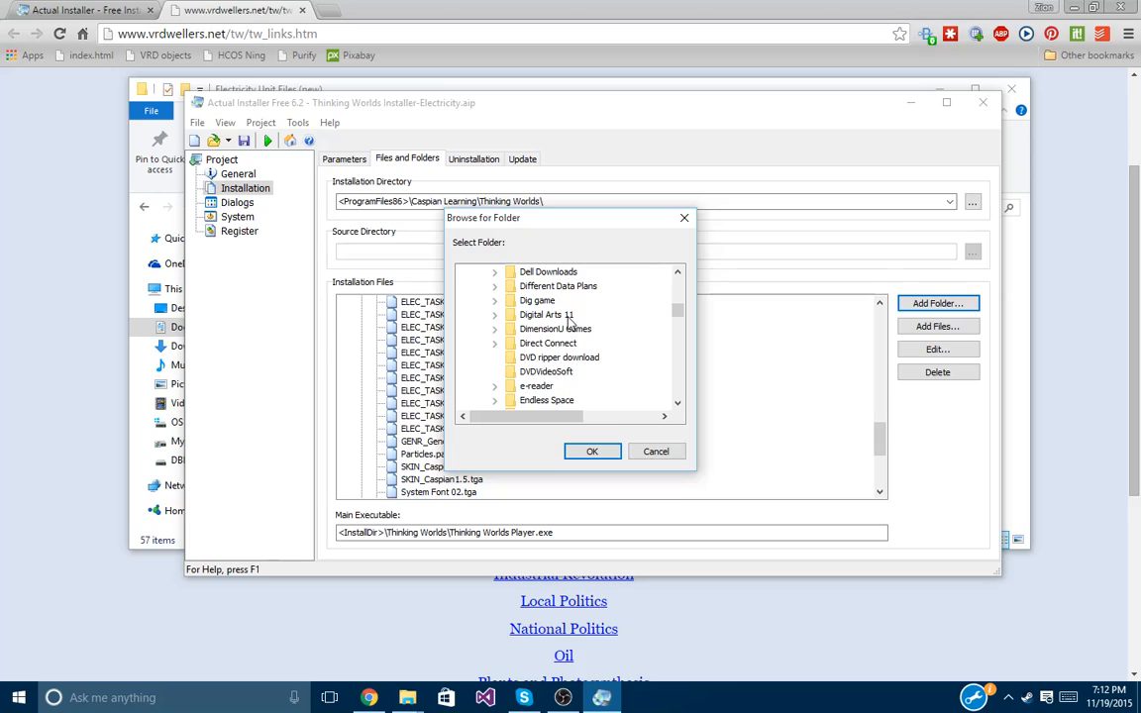
scroll(570, 323, "down", 1)
scroll(573, 331, "up", 3)
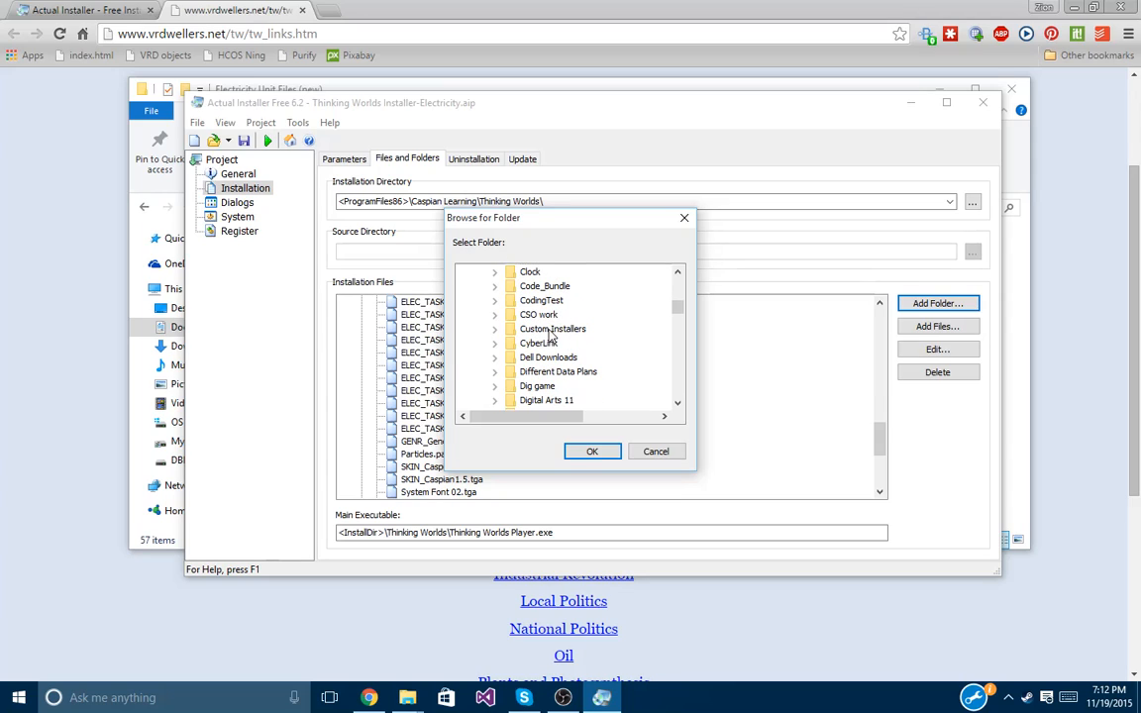
double_click(550, 333)
double_click(563, 346)
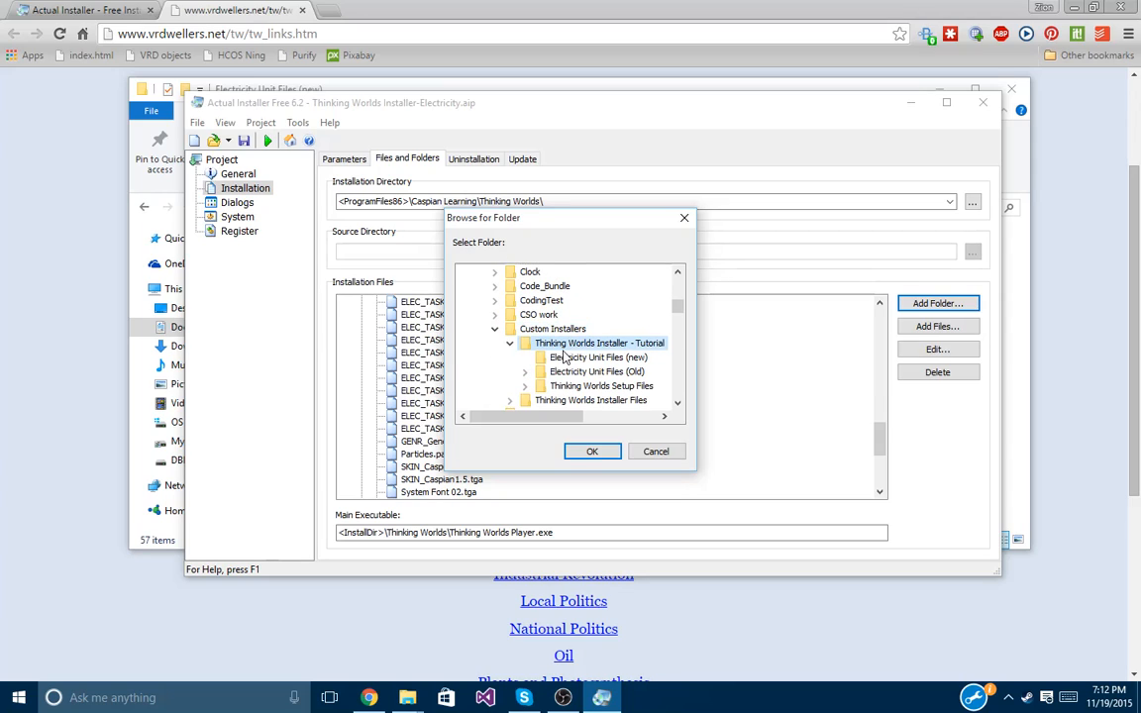
left_click(575, 357)
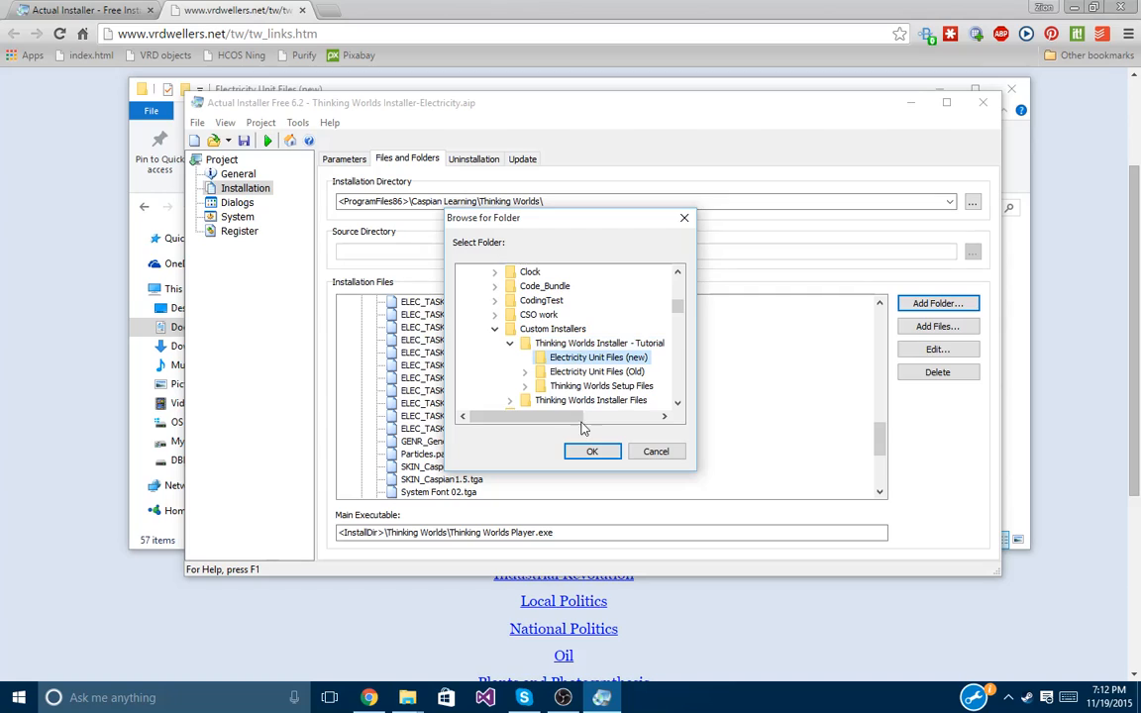
left_click(591, 451)
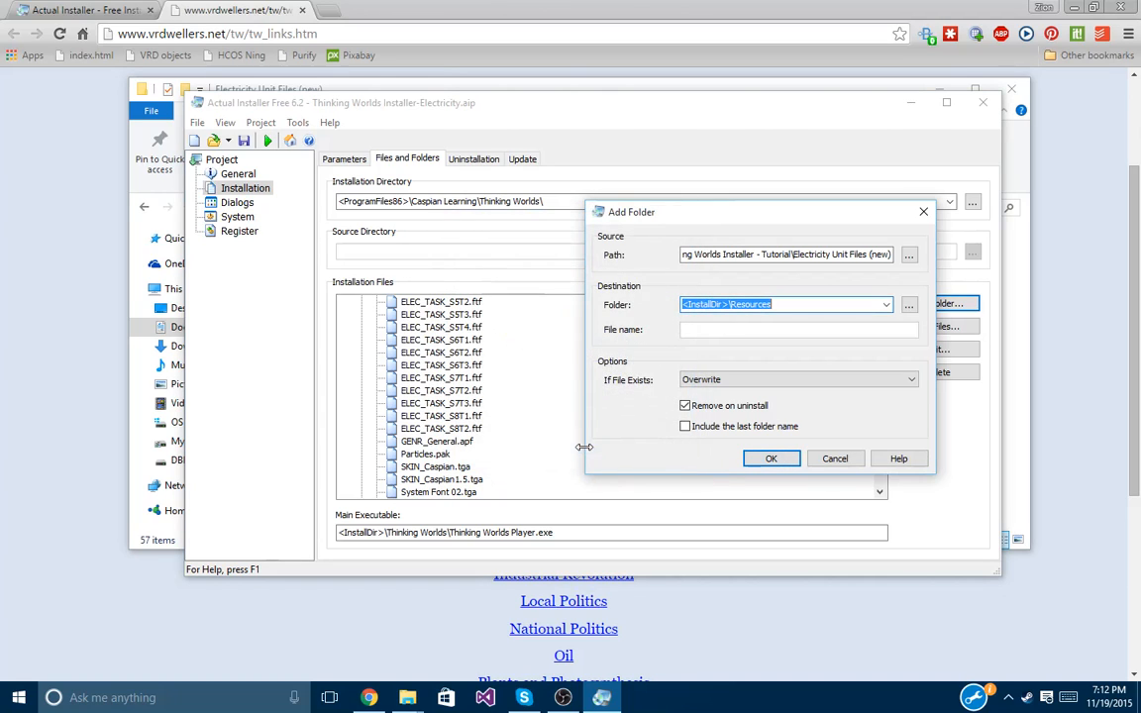
Add it to <InstallDir>\Resources and confirm ELEC_Electricity and Electrical Circuits.apf is listed.
left_click(764, 460)
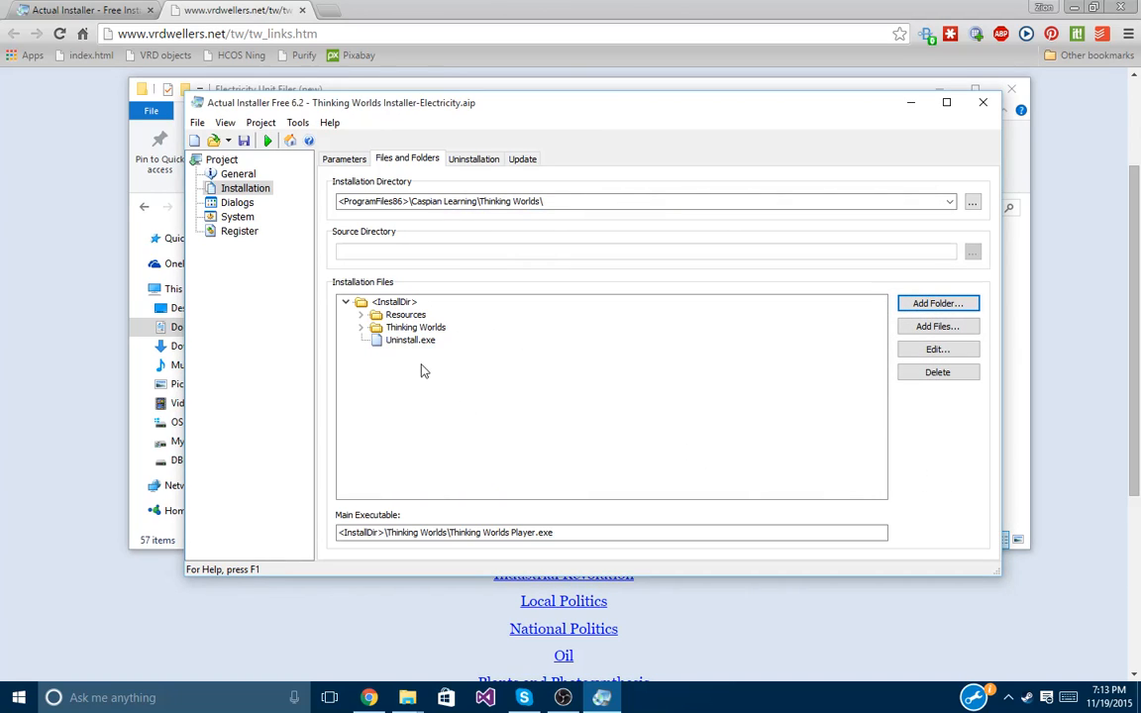
left_click(362, 315)
left_click(420, 404)
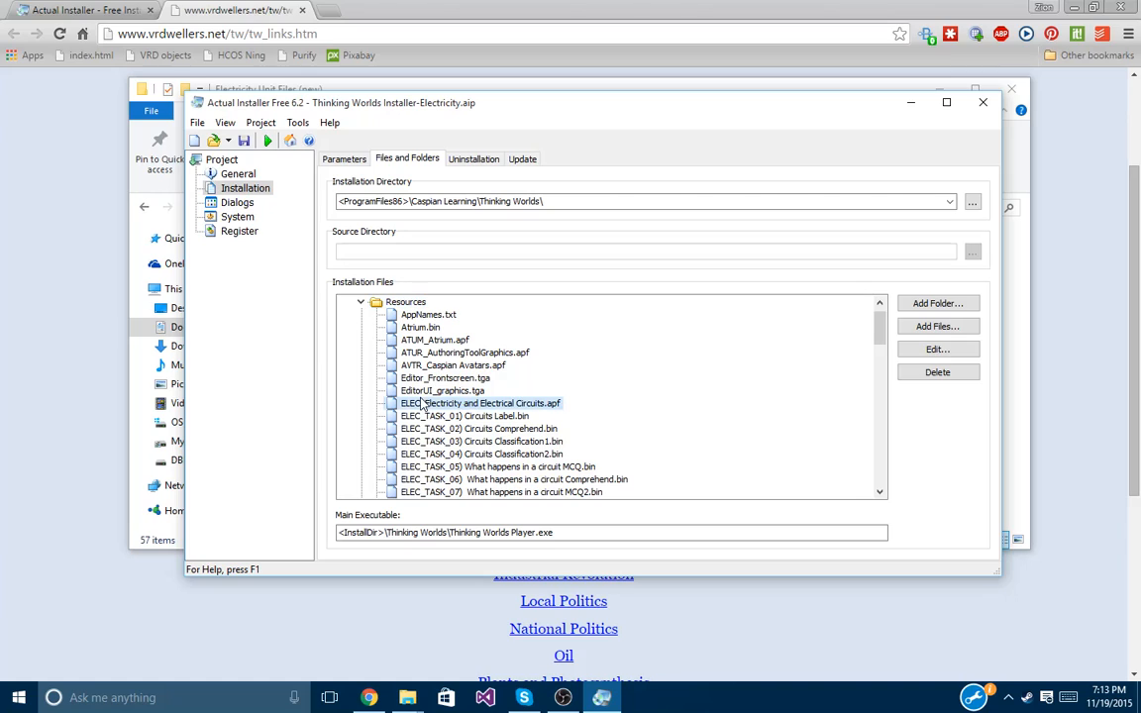
scroll(567, 419, "down", 1)
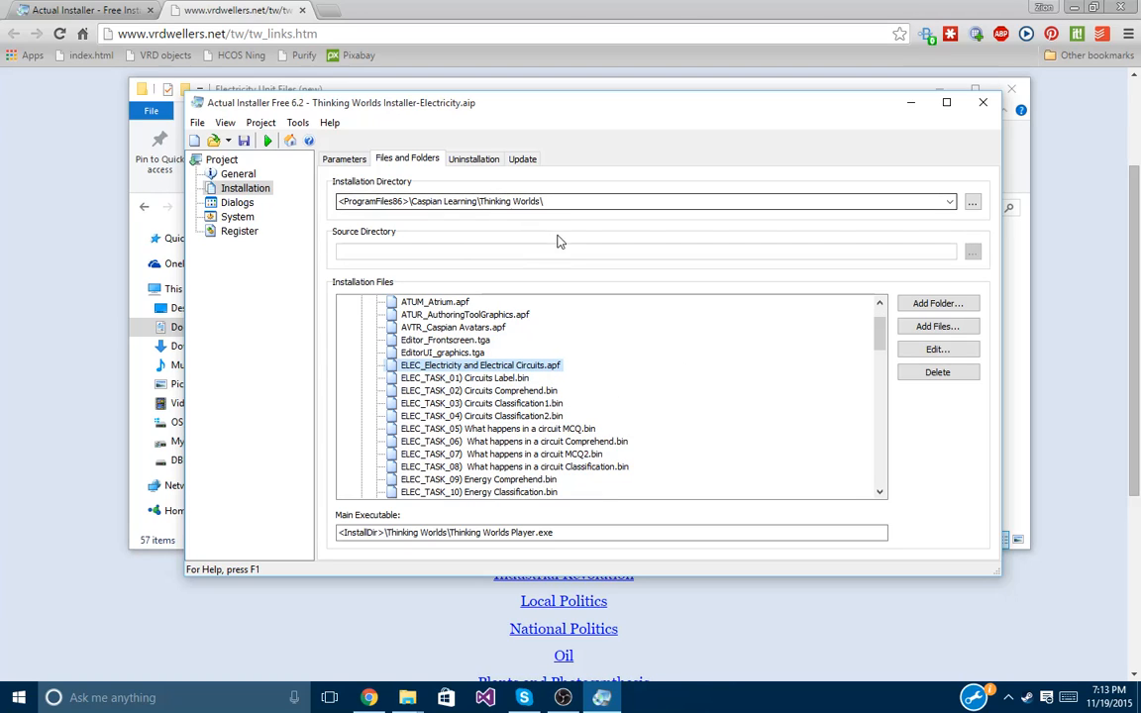
Keep the Base installer and rename the output to Thinking Worlds Installer-Electricity.
left_click(268, 141)
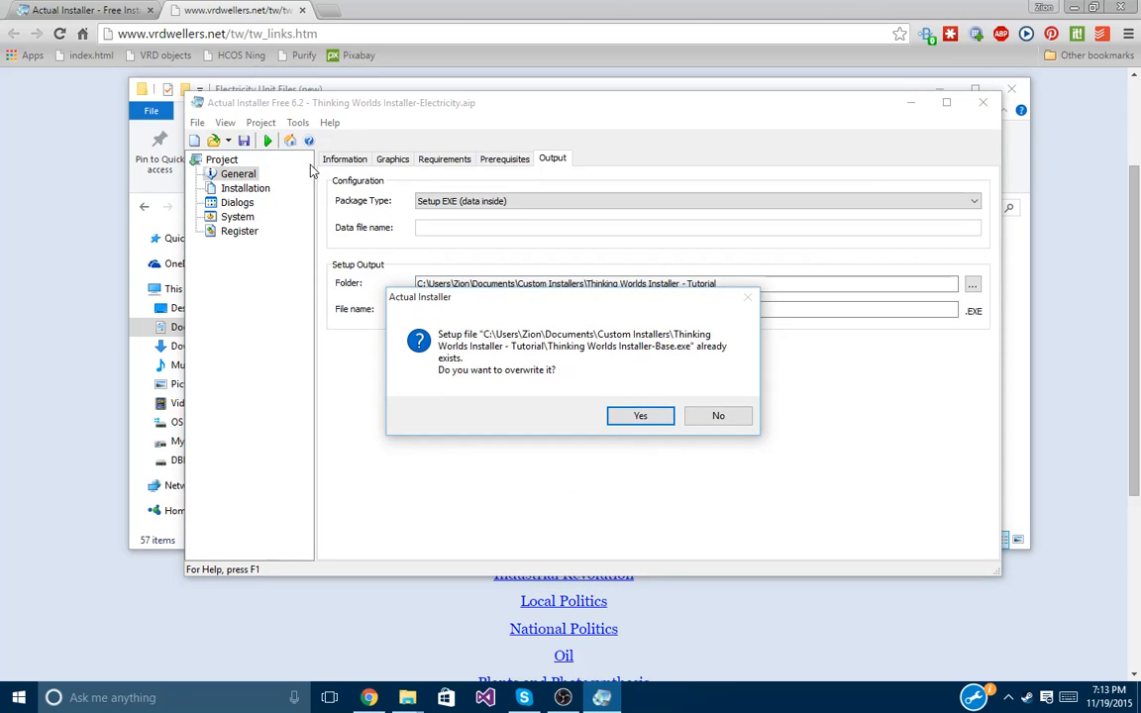
left_click(718, 416)
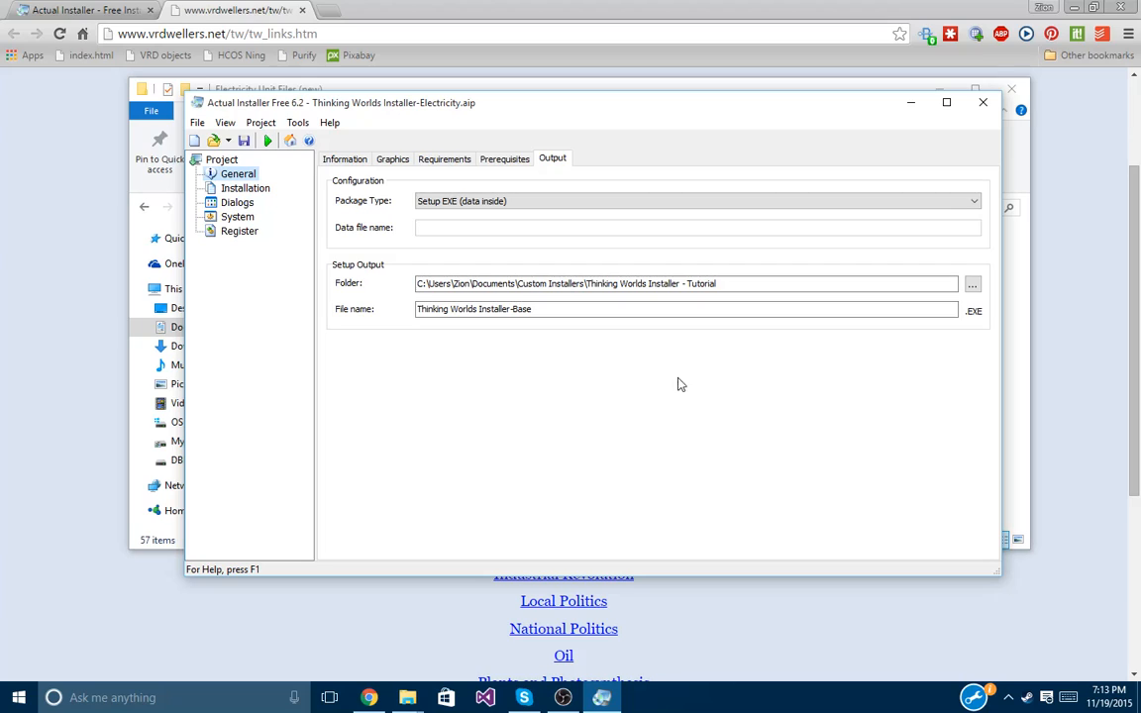
key("BackSpace")
key("BackSpace")
key("BackSpace")
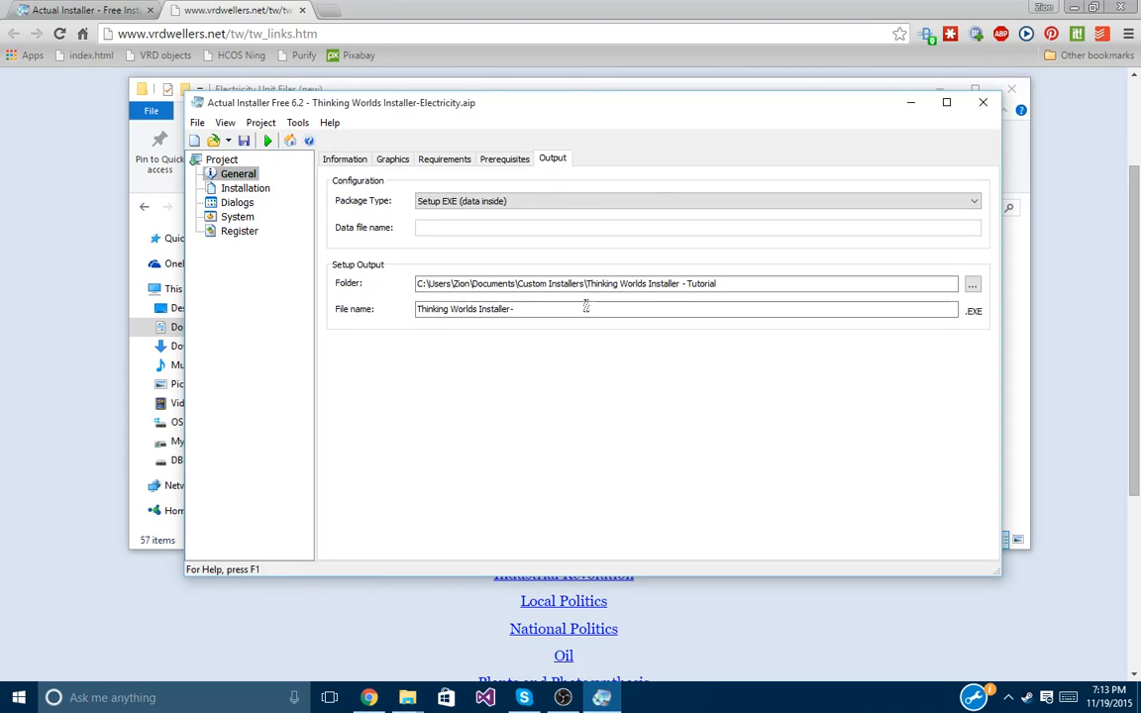
type("Electri")
key("BackSpace")
type("ricity")
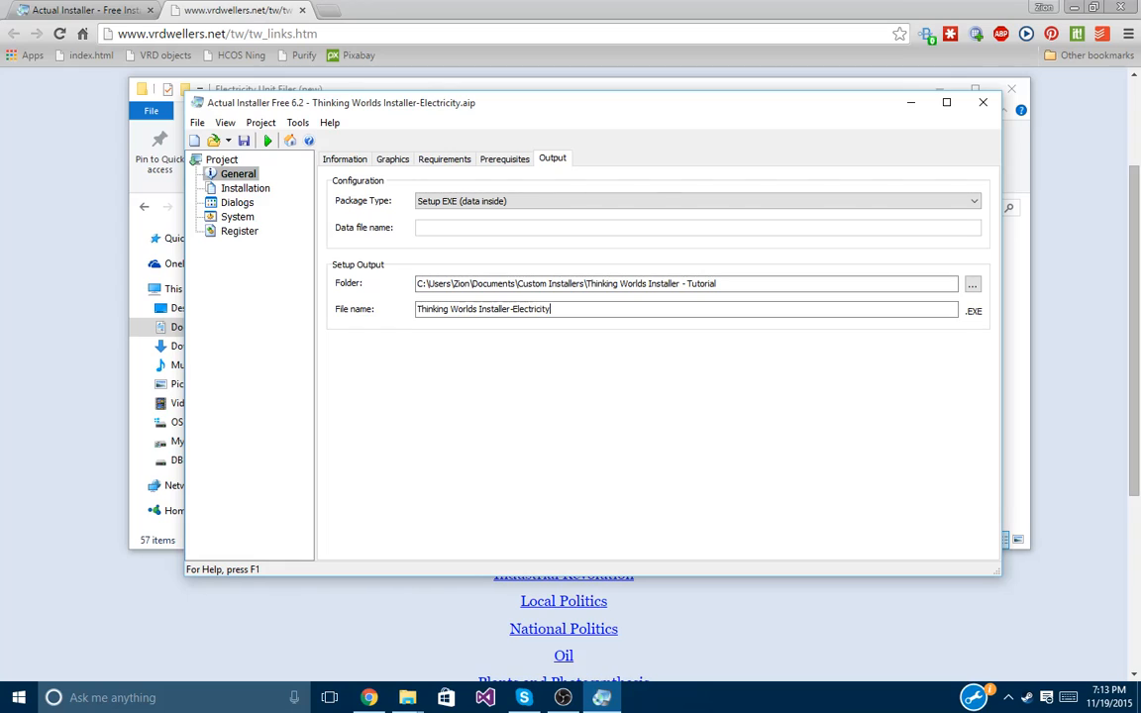
Save the project and build the 56.45 MB Electricity setup file.
left_click(245, 141)
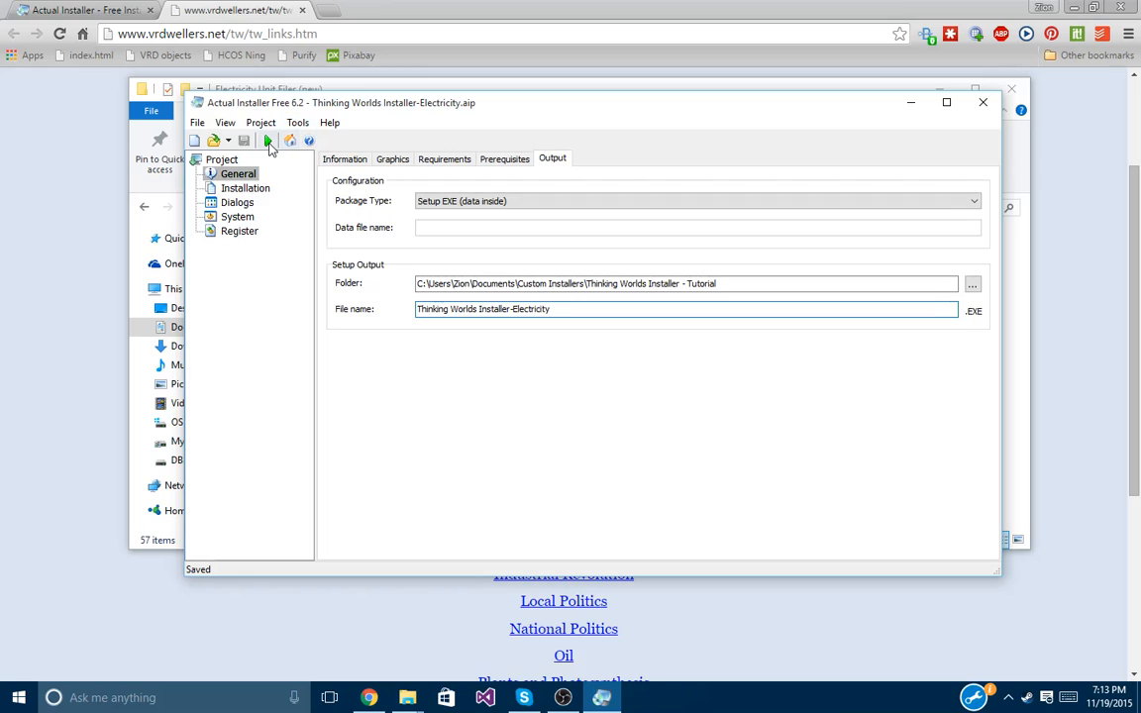
left_click(268, 141)
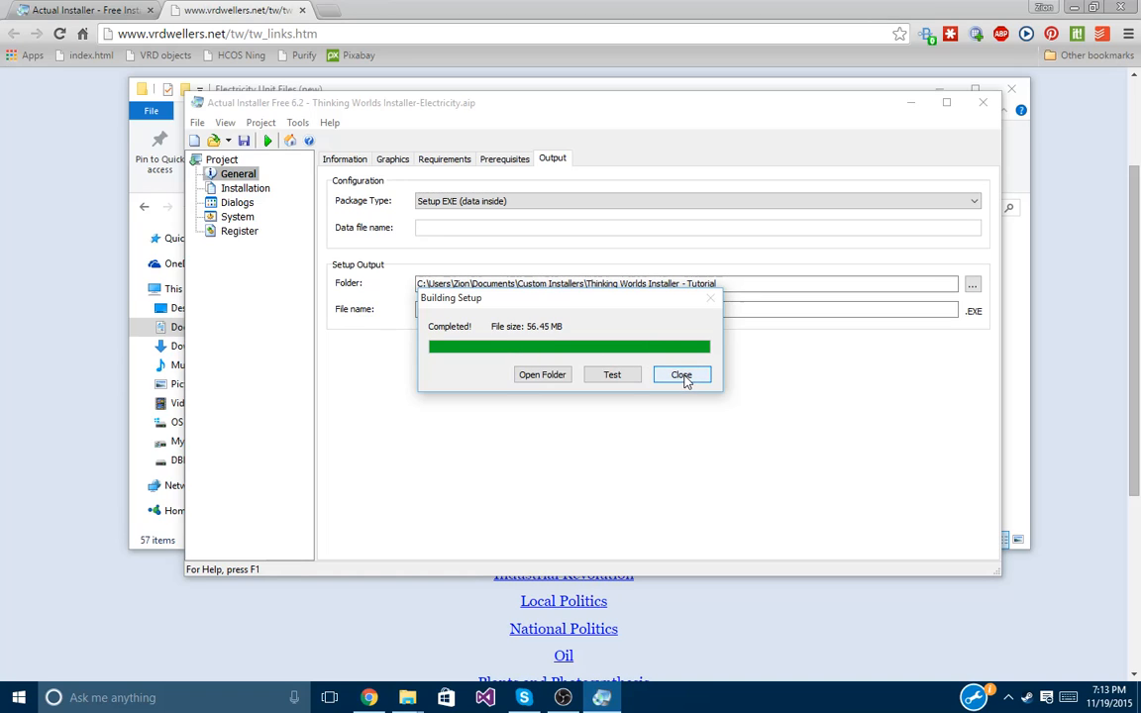
left_click(681, 375)
Launch Thinking Worlds Installer-Electricity.exe from the Thinking Worlds Installer - Tutorial folder.
left_click(912, 104)
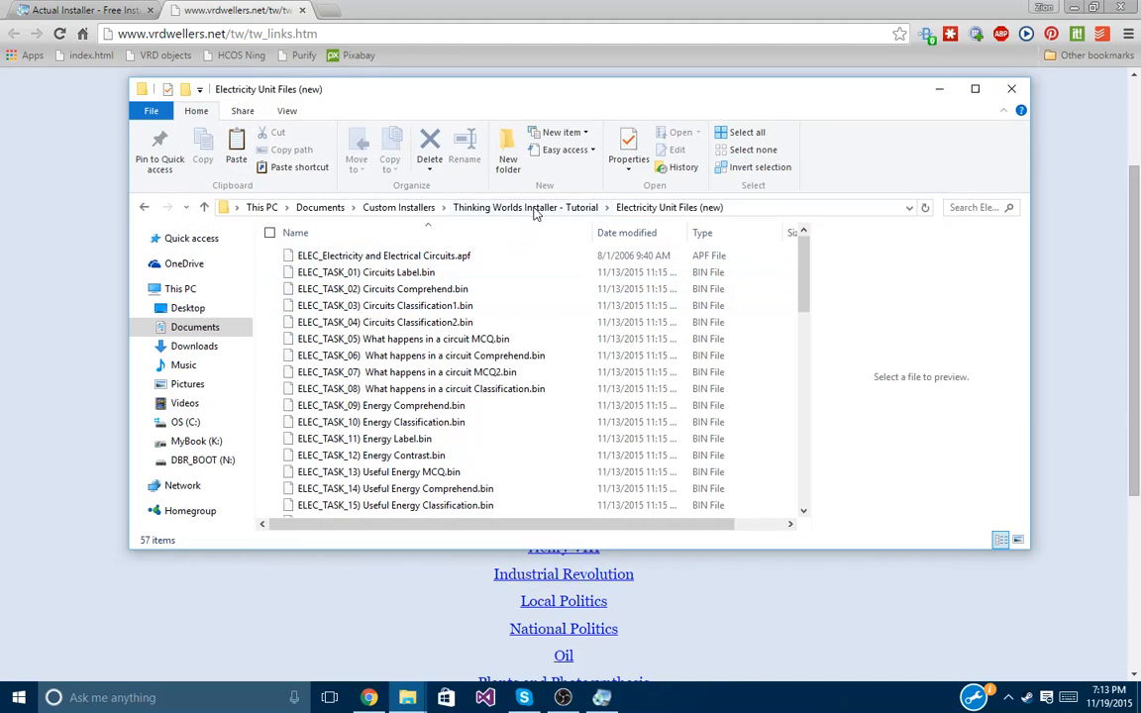
left_click(503, 207)
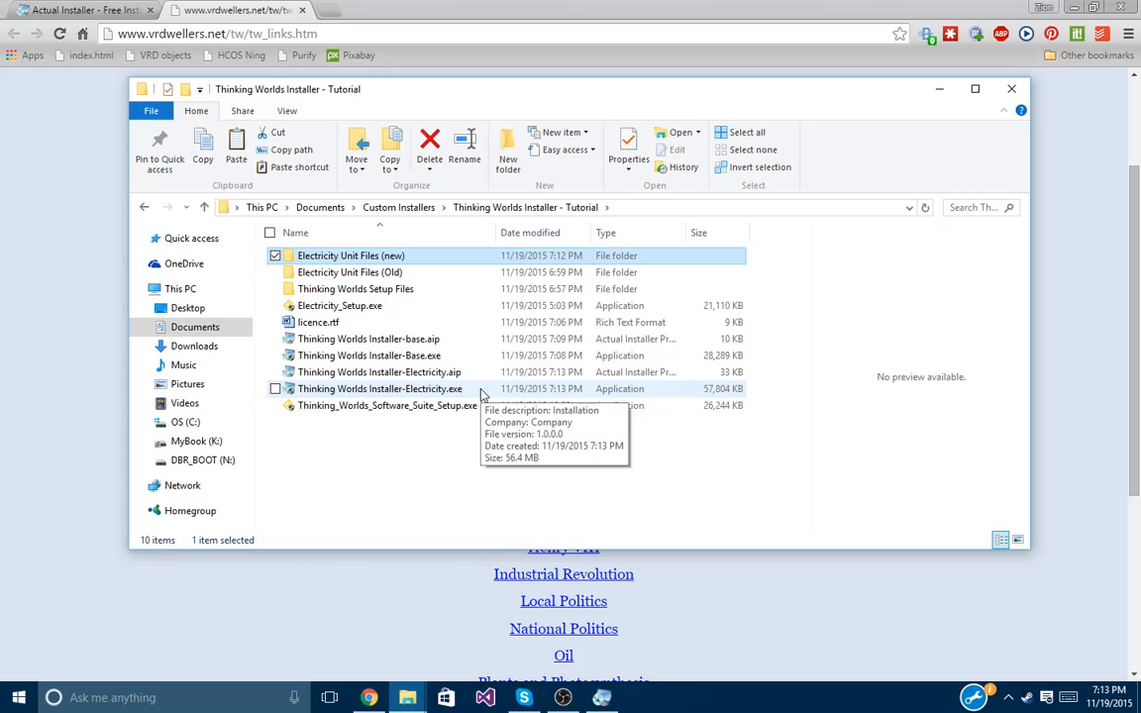
double_click(482, 392)
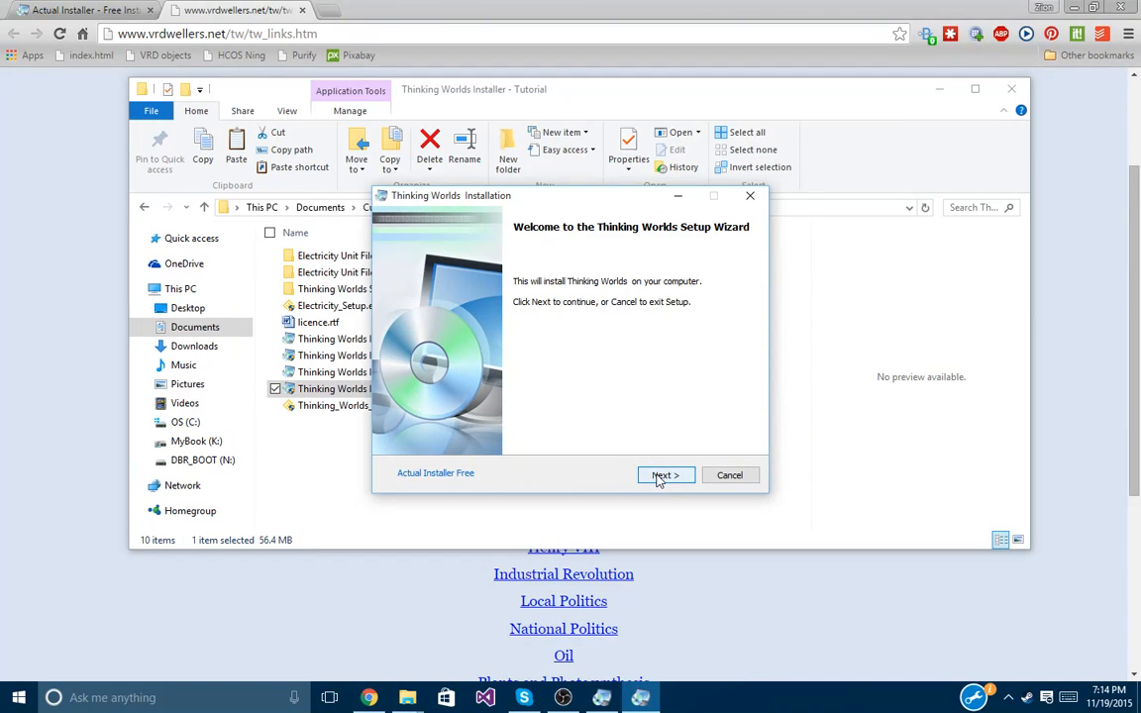
Accept the licence, install to the default Caspian Learning\Thinking Worlds folder, and launch it.
left_click(659, 477)
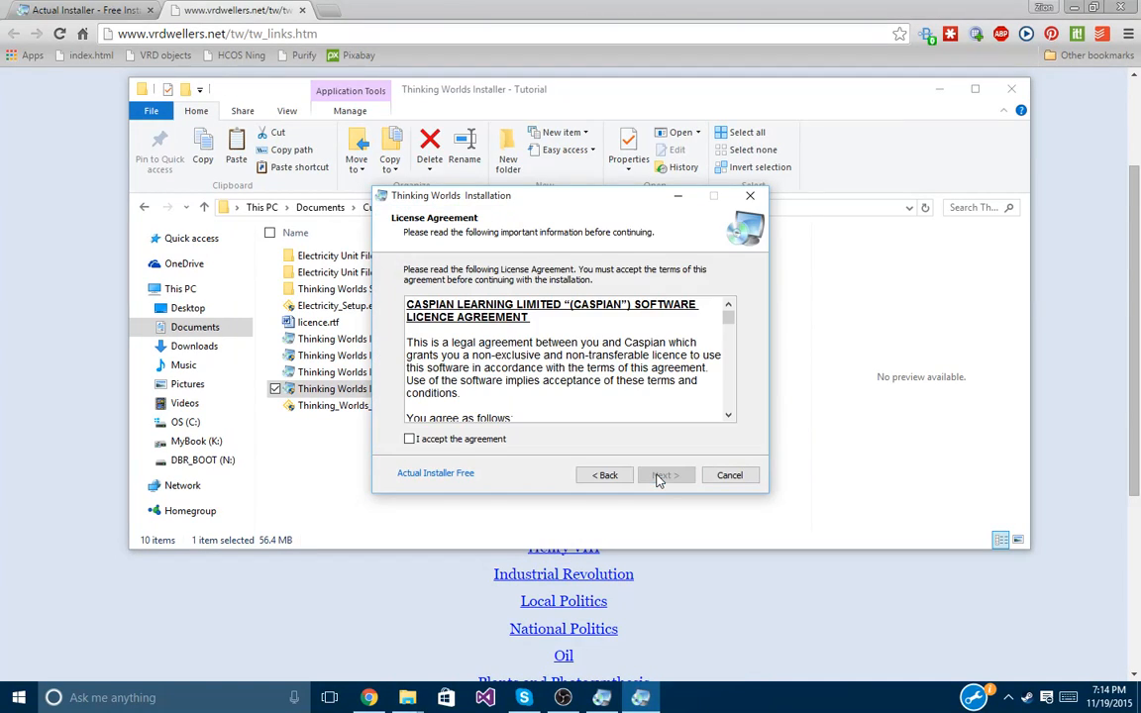
left_click(474, 443)
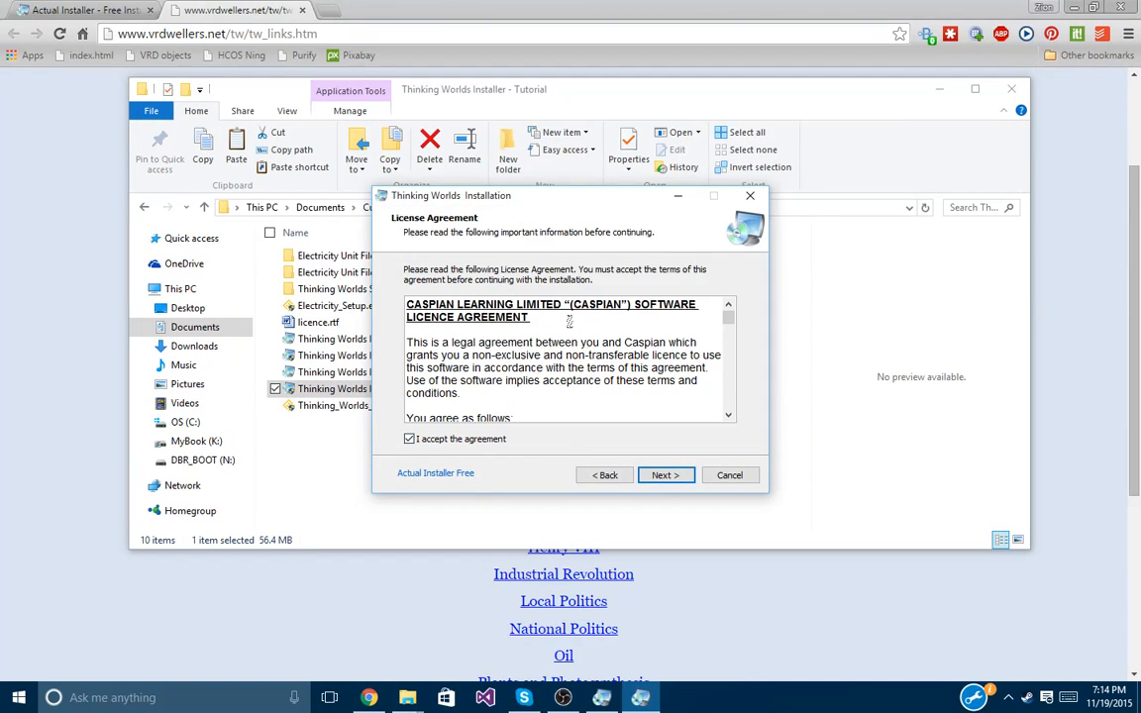
left_click(676, 478)
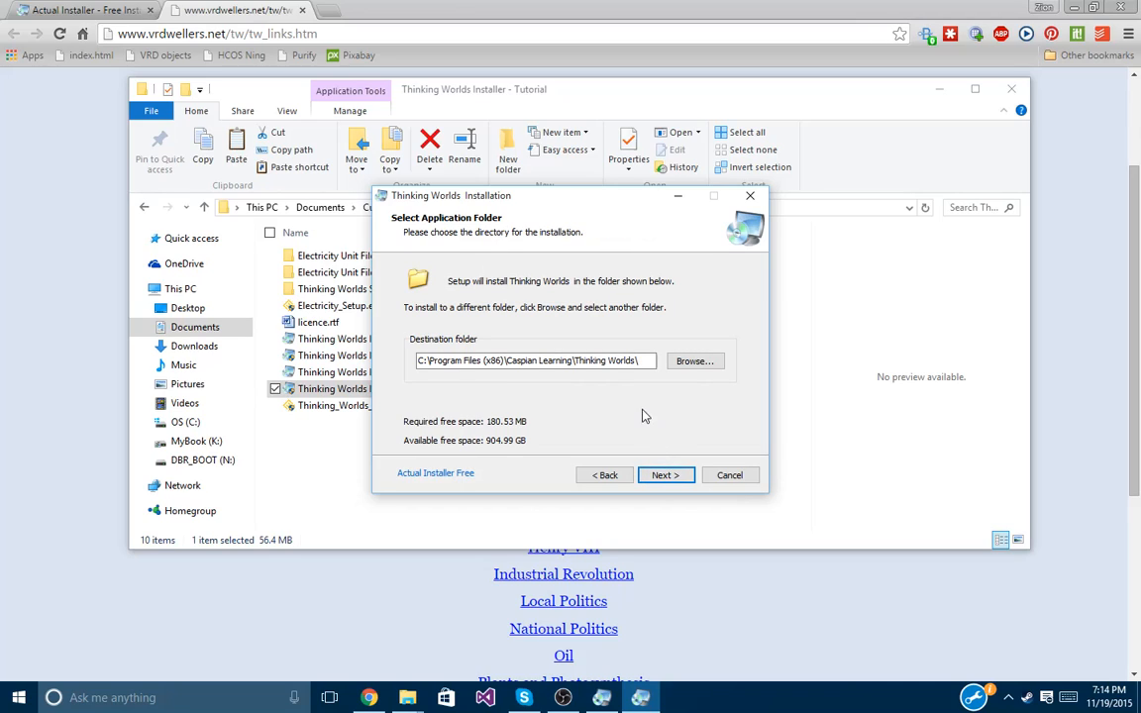
left_click(664, 476)
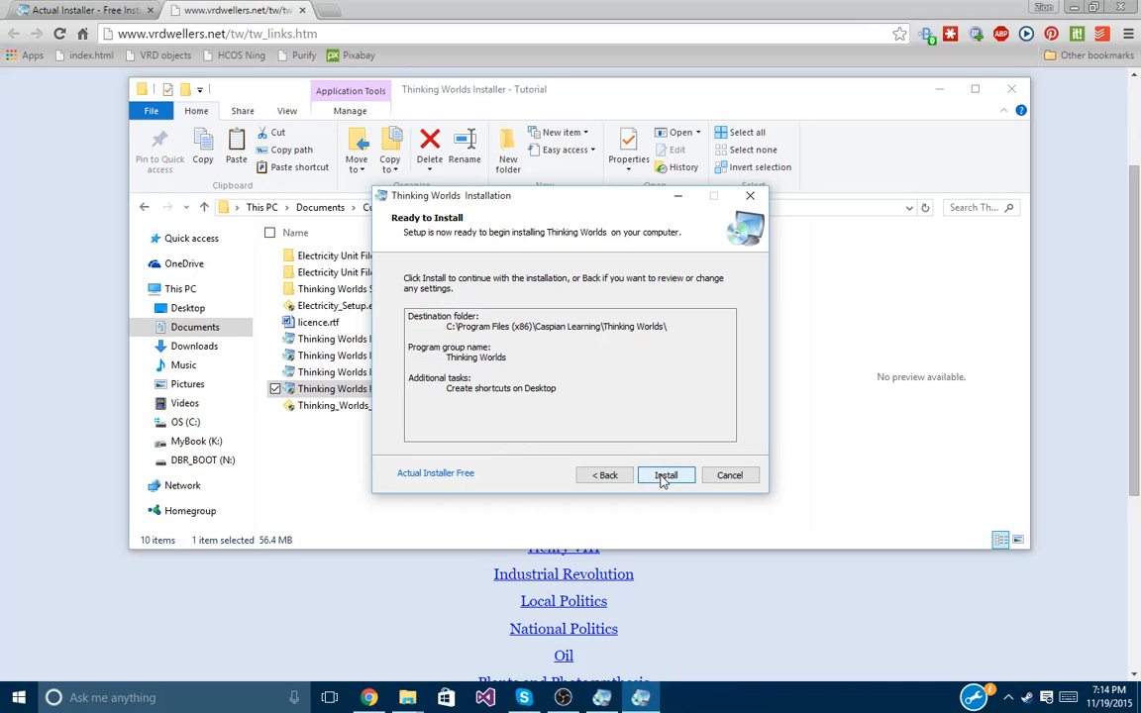
left_click(664, 476)
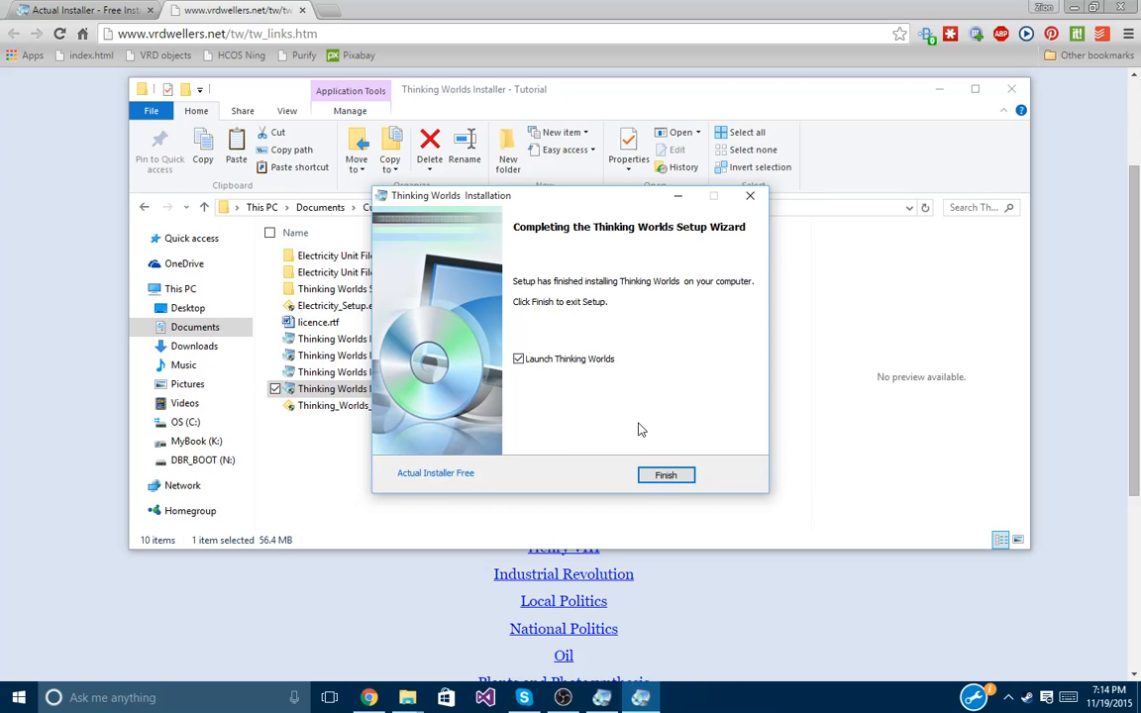
left_click(666, 476)
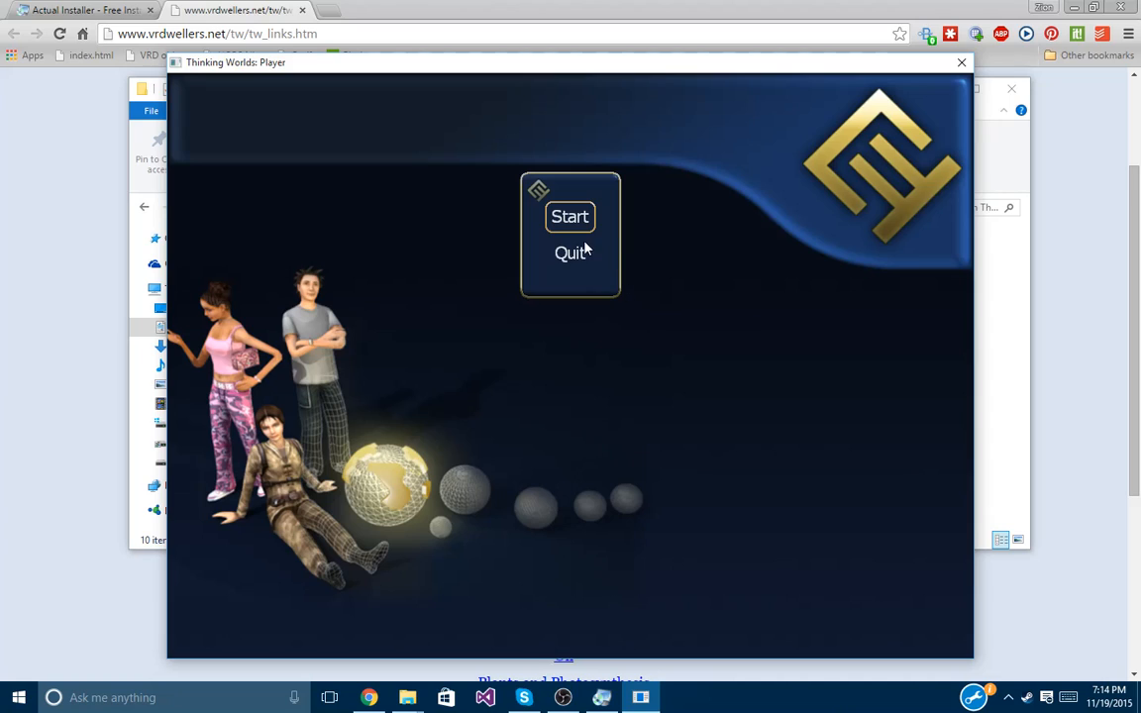
Create a new user account, entering a name, group and password, and enter the game world.
left_click(569, 219)
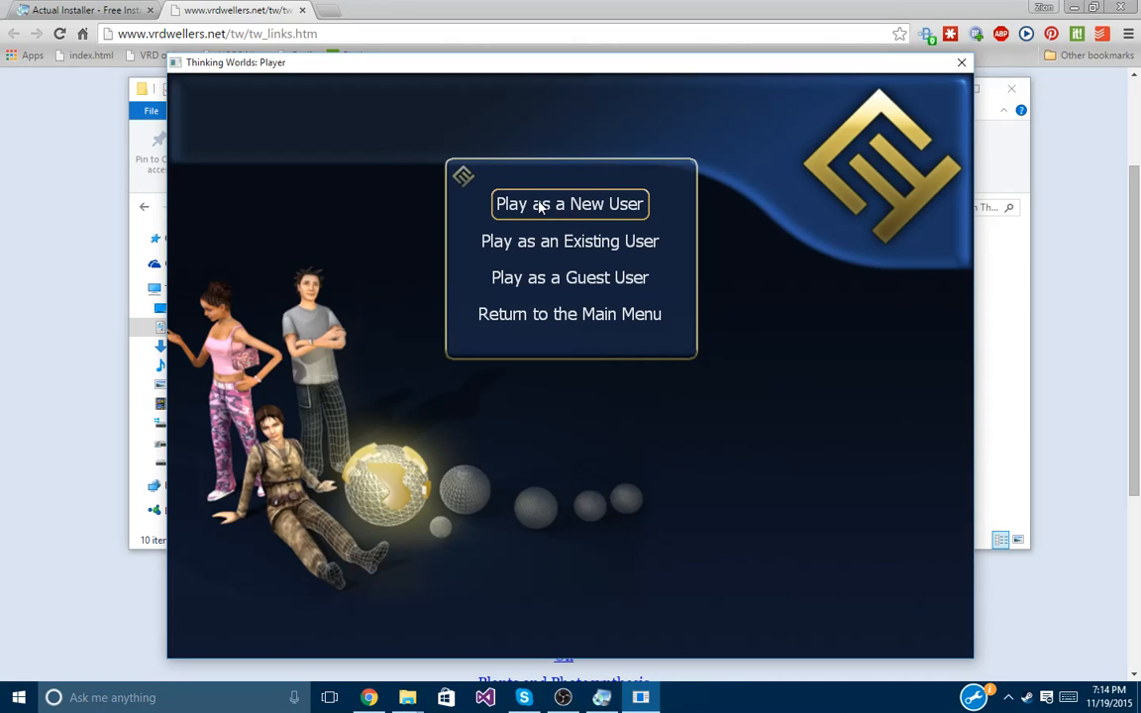
left_click(541, 205)
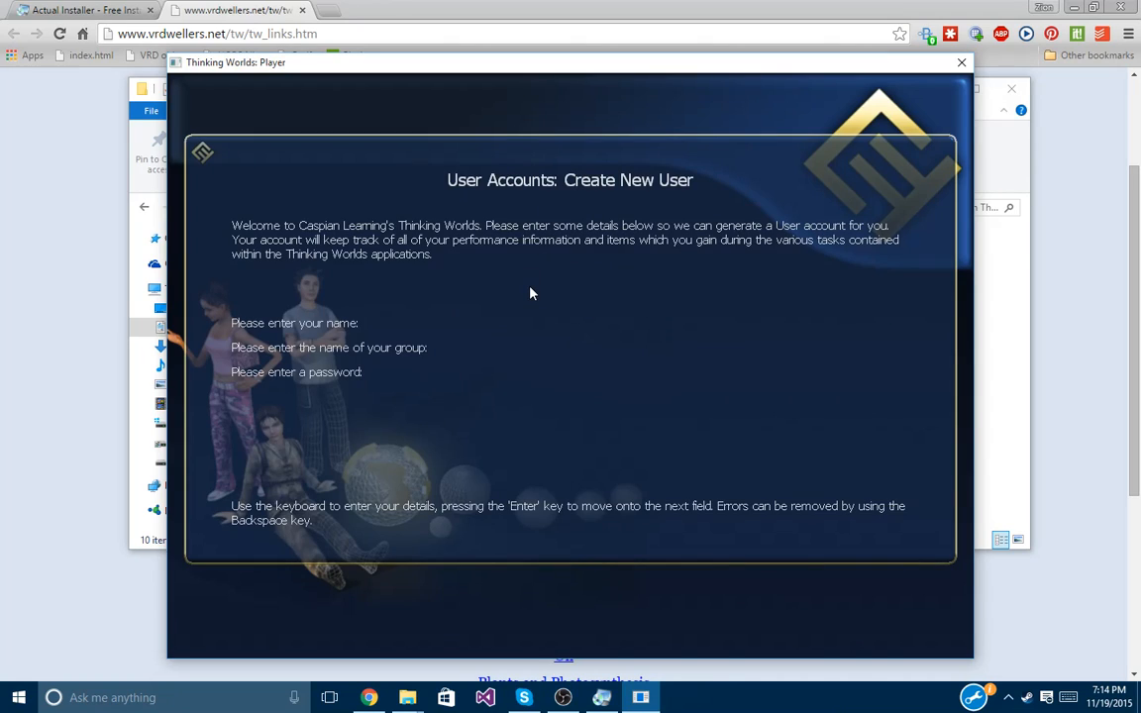
type("test")
key("Return")
type("test")
key("Return")
type("test")
key("Return")
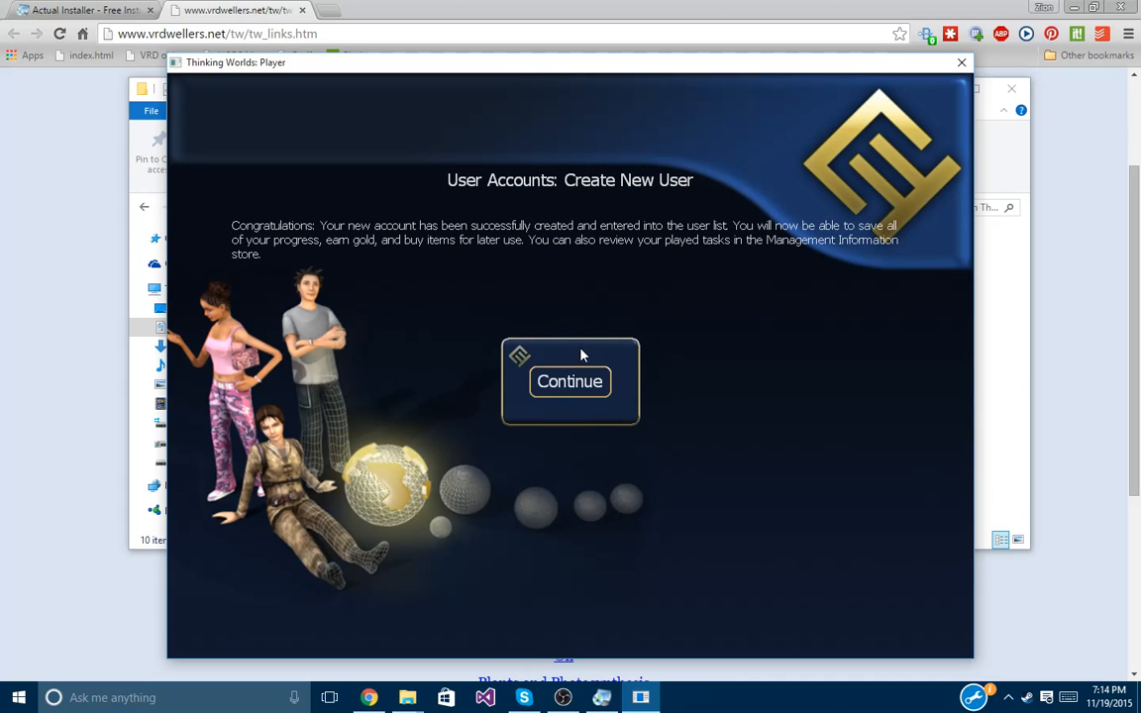
left_click(584, 382)
Walk to the Information Store and start the Electricity task 01) Circuits Label.
key("Up")
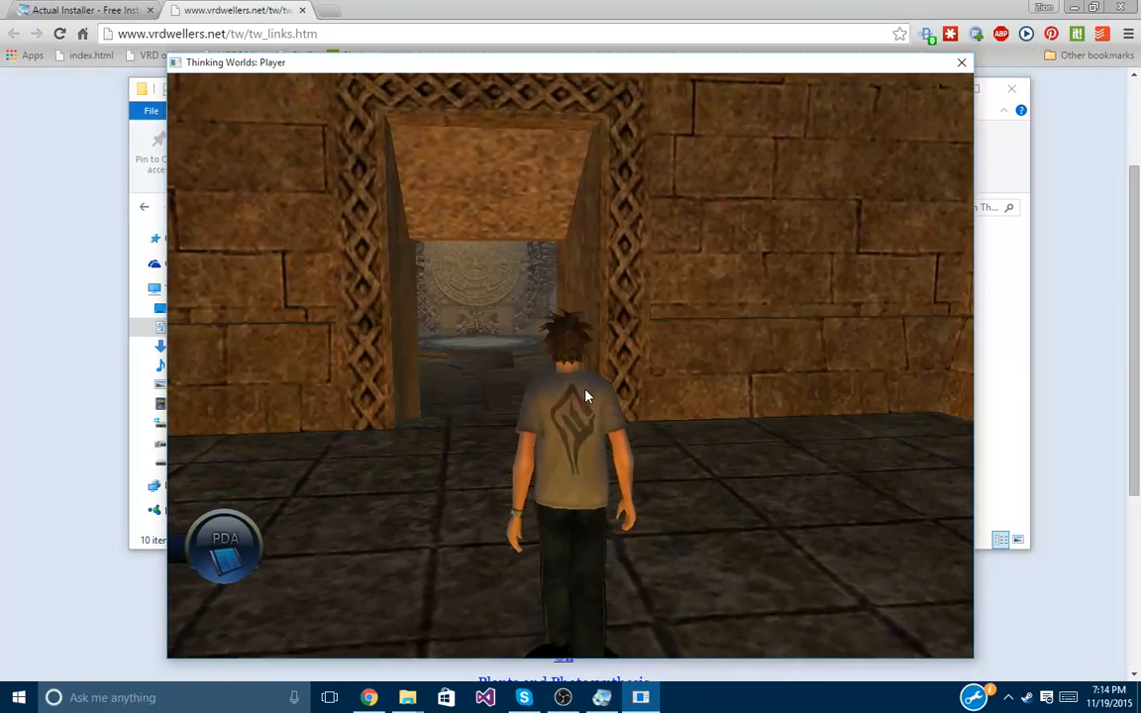
key("Up")
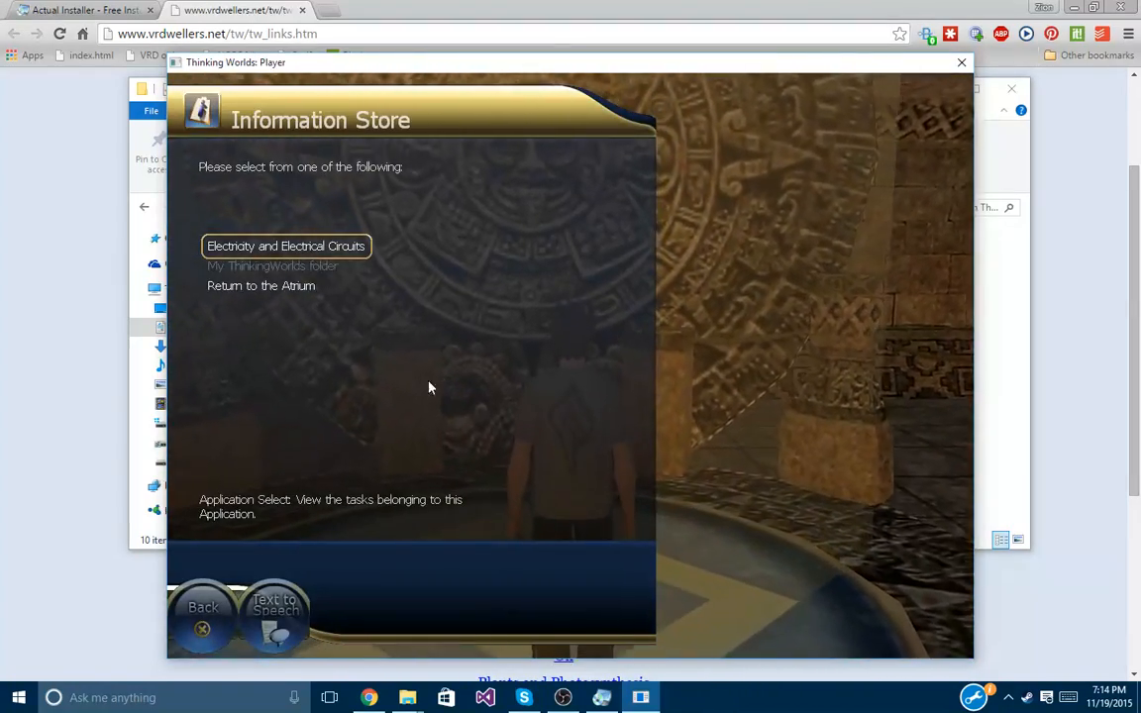
left_click(278, 254)
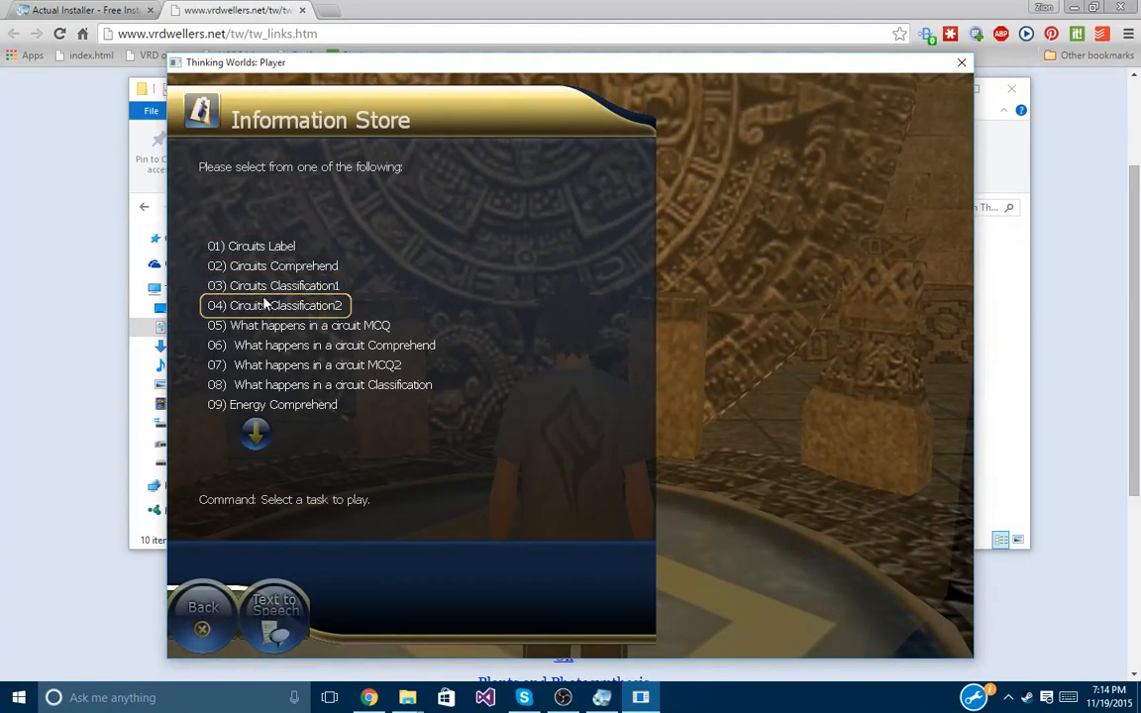
left_click(244, 245)
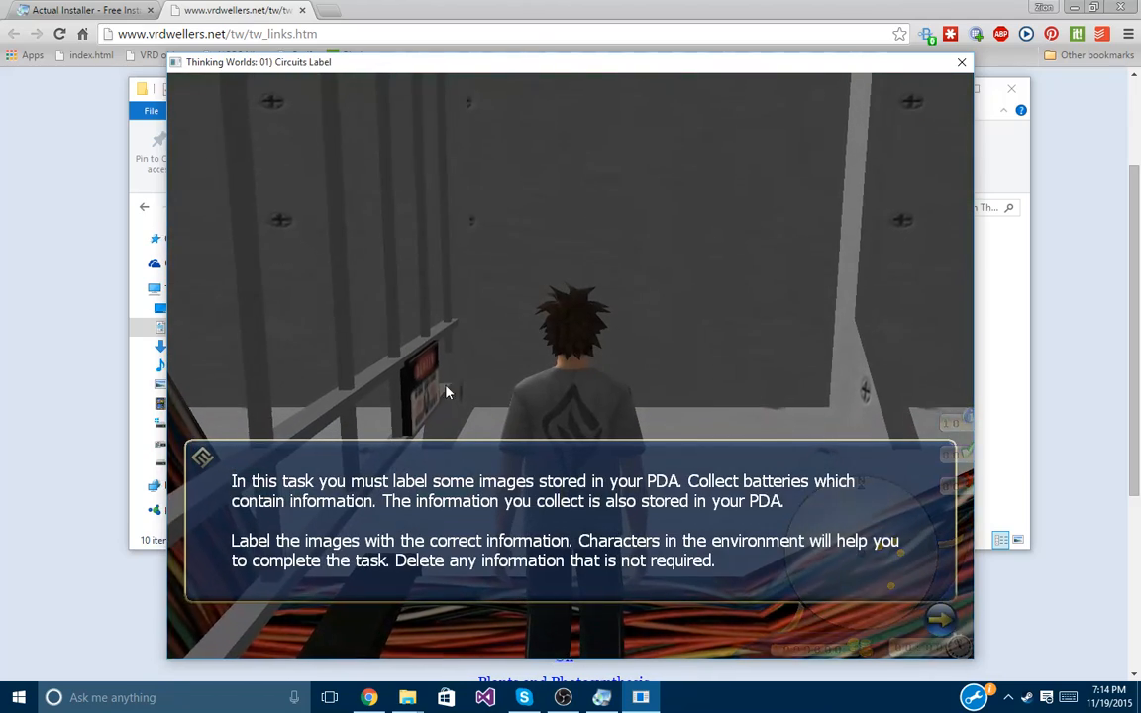
left_click(941, 620)
Run the character up the cable ramp and through the level collecting items.
key("Up")
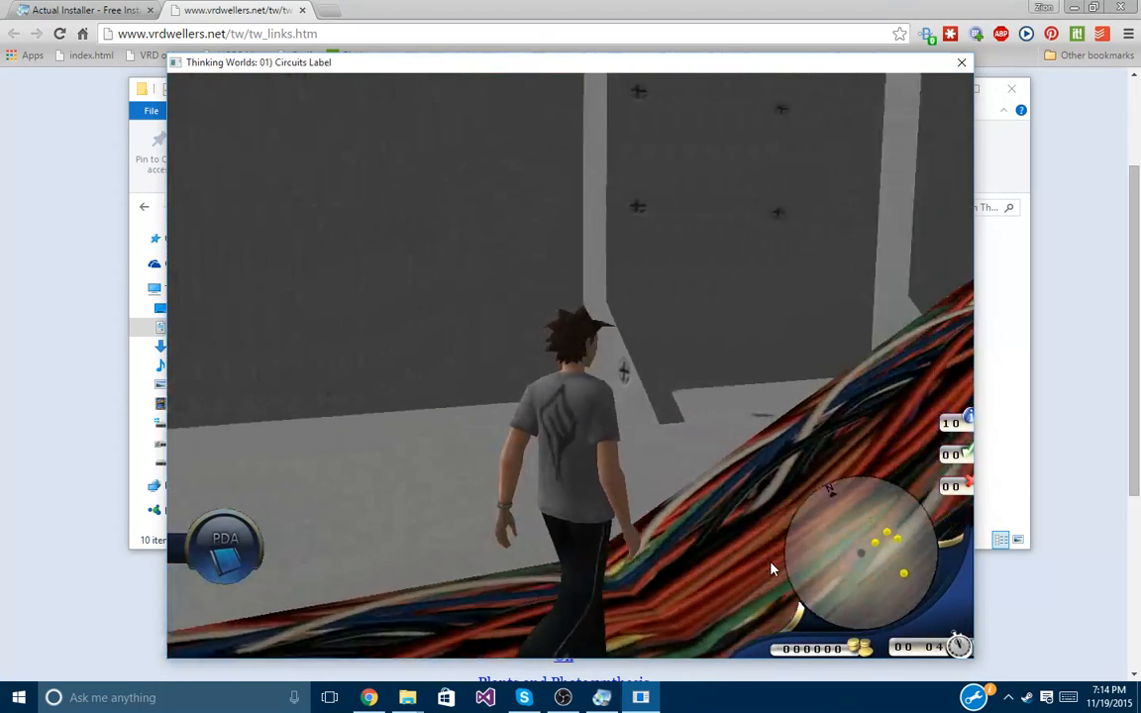
key("Up")
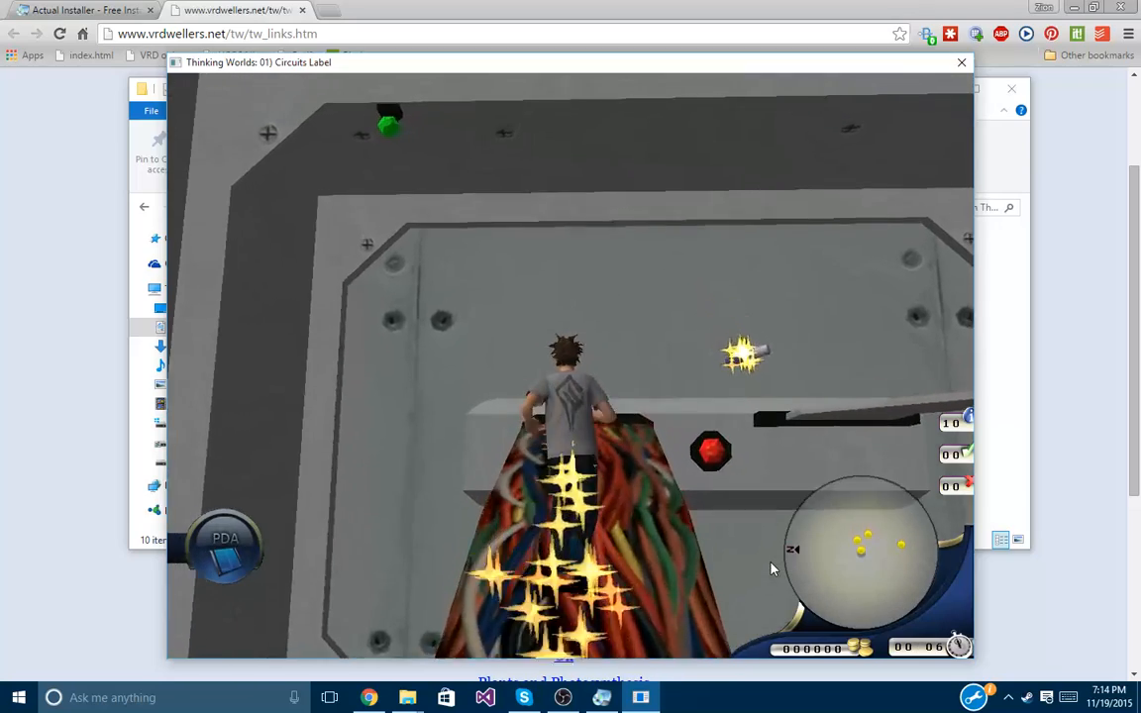
key("Right")
key("Up")
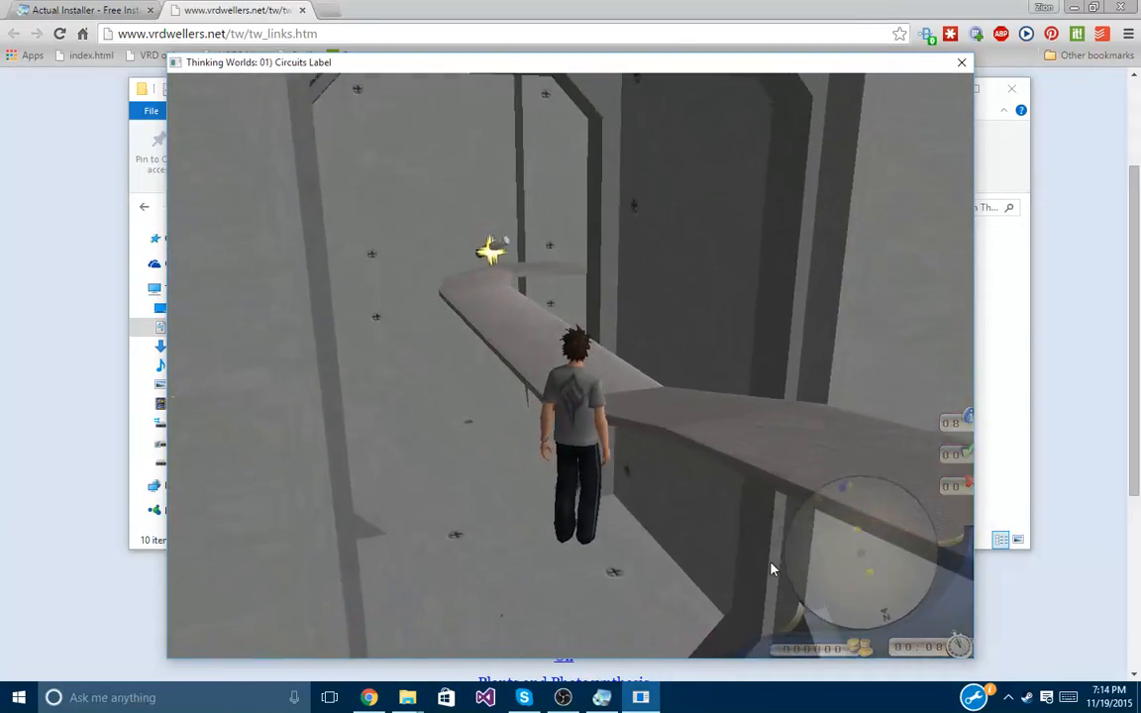
key("Up")
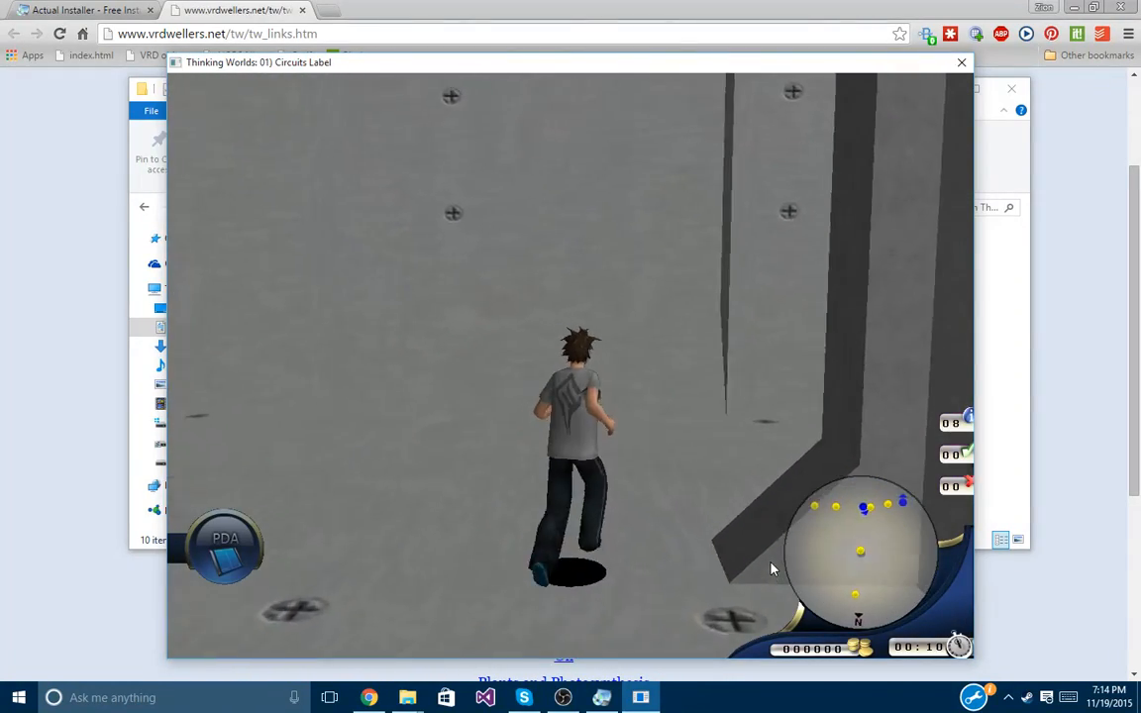